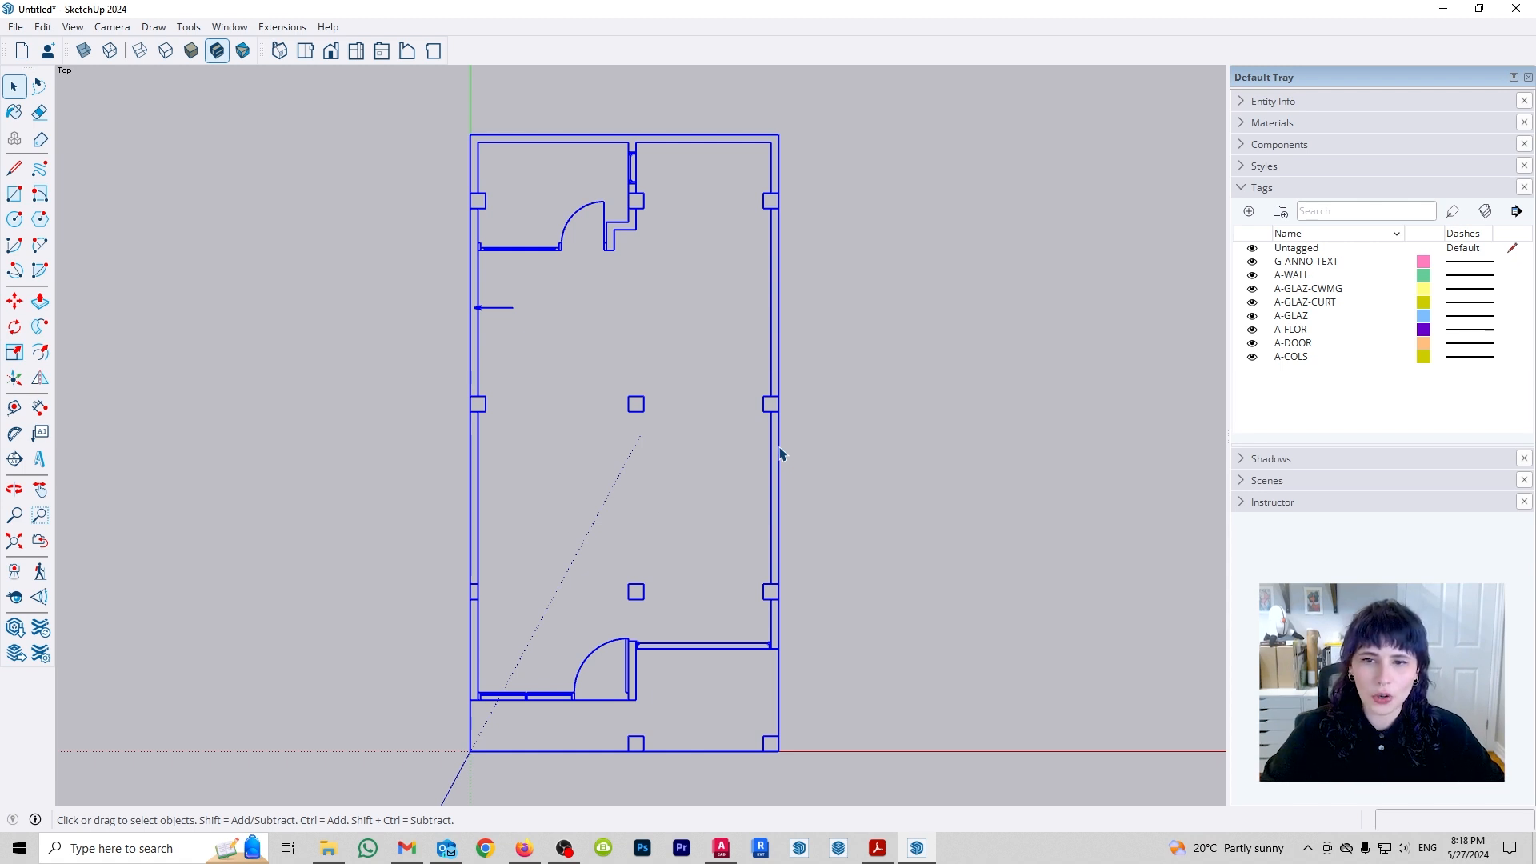
Explode the imported floor plan component and select one outer edge of its right-hand wall.
right_click(781, 454)
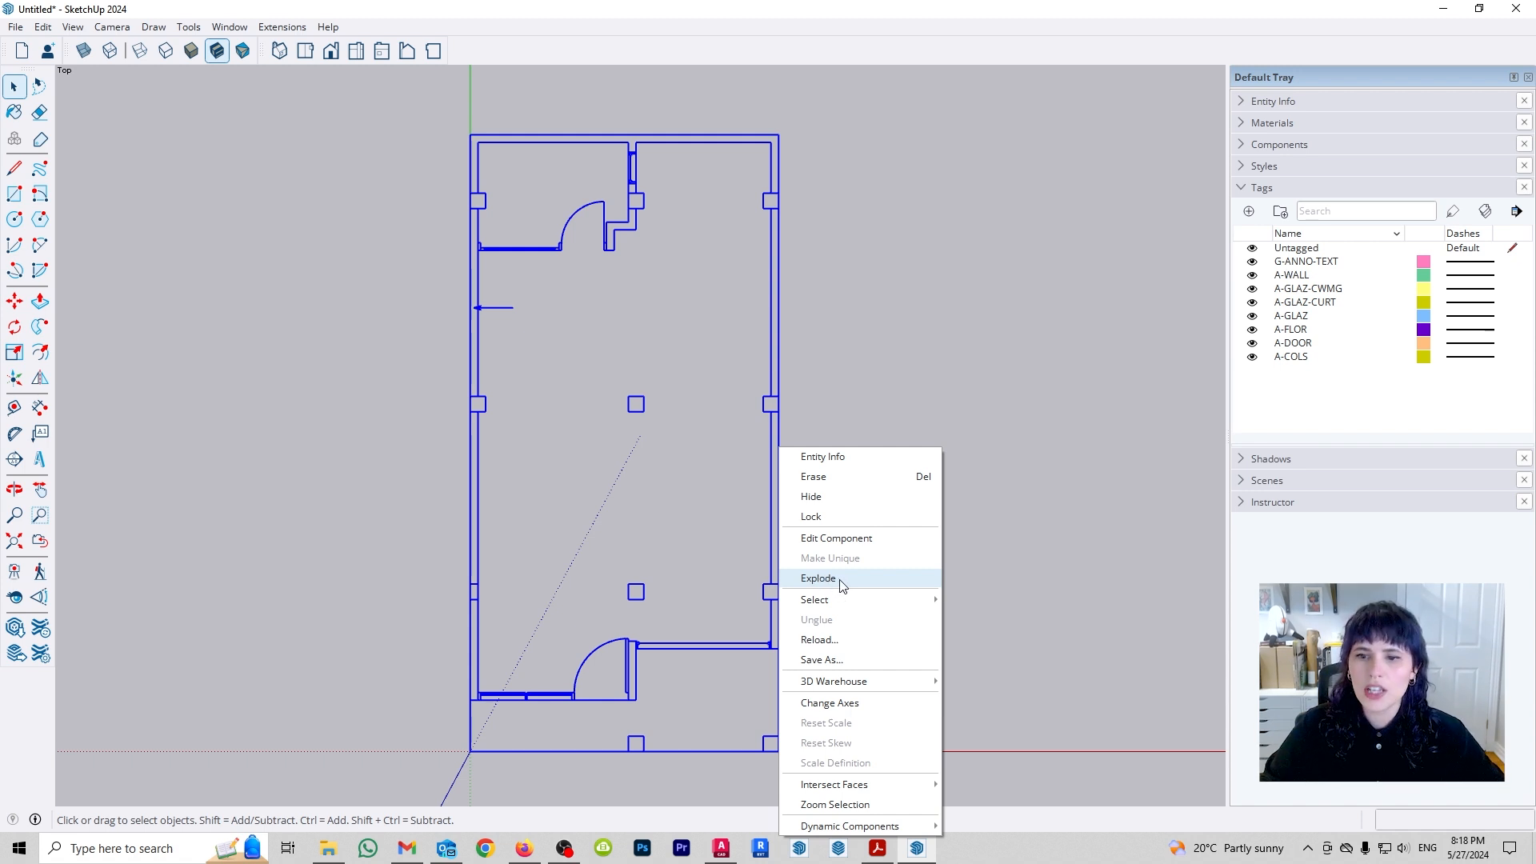
click(818, 578)
click(810, 600)
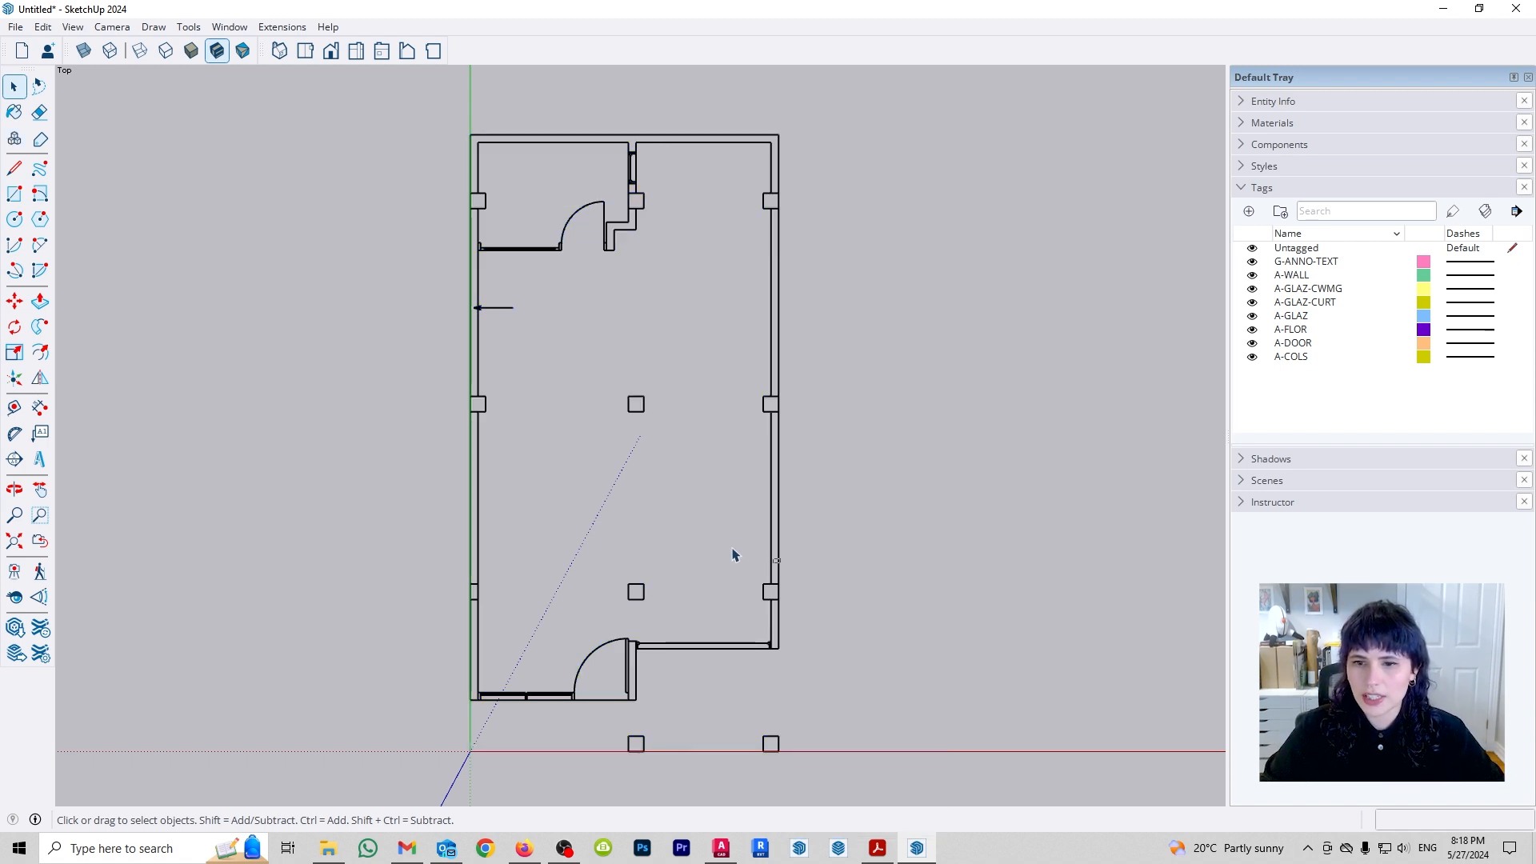
click(781, 495)
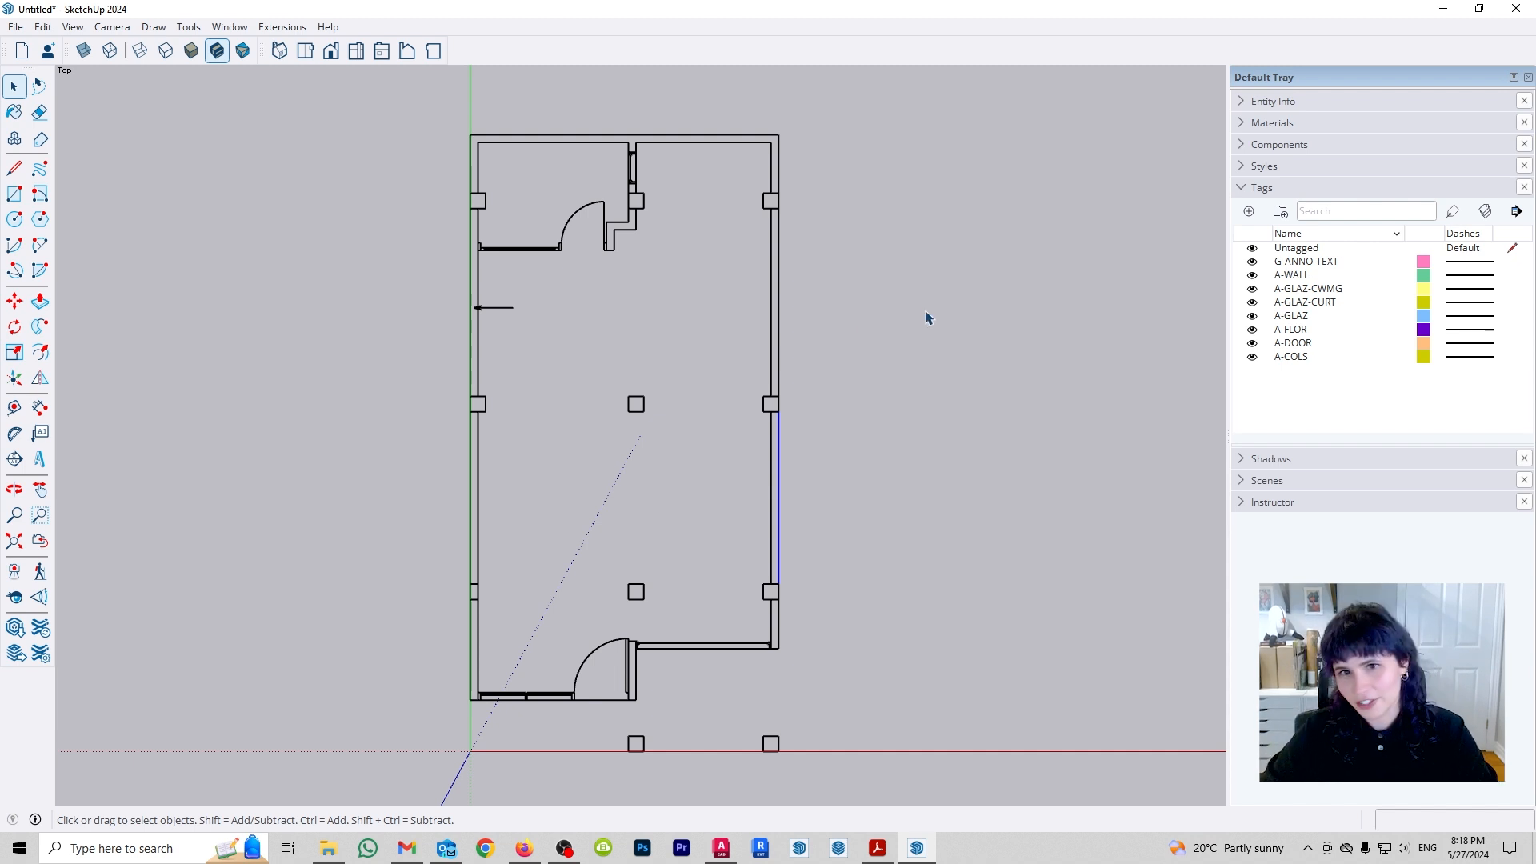
Try to form wall faces by tracing the outer edges of the plan's top wall and right-hand wall down to the middle column.
key(l)
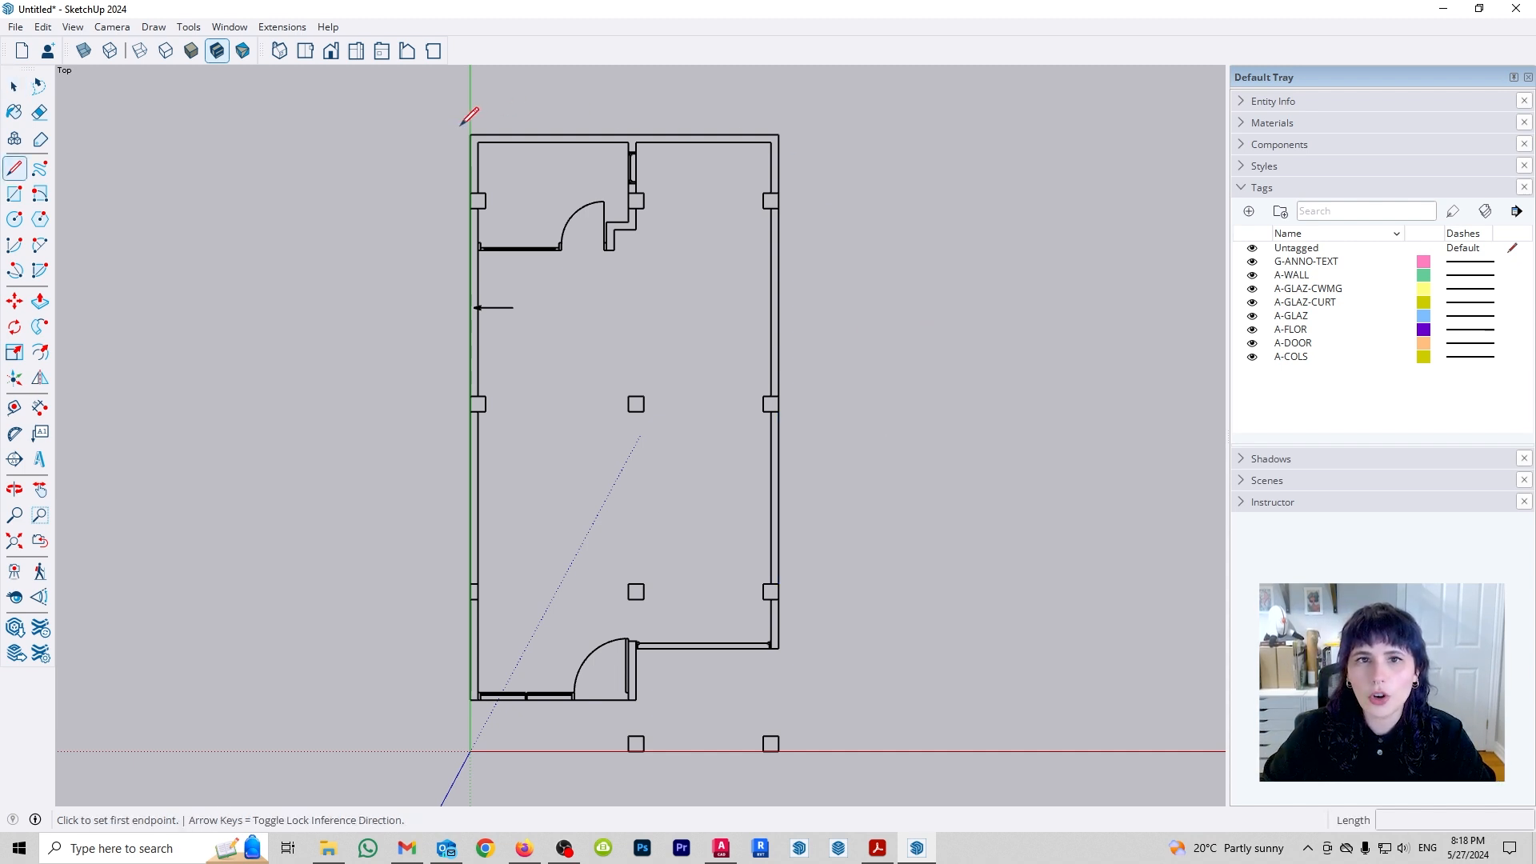
click(470, 134)
click(778, 134)
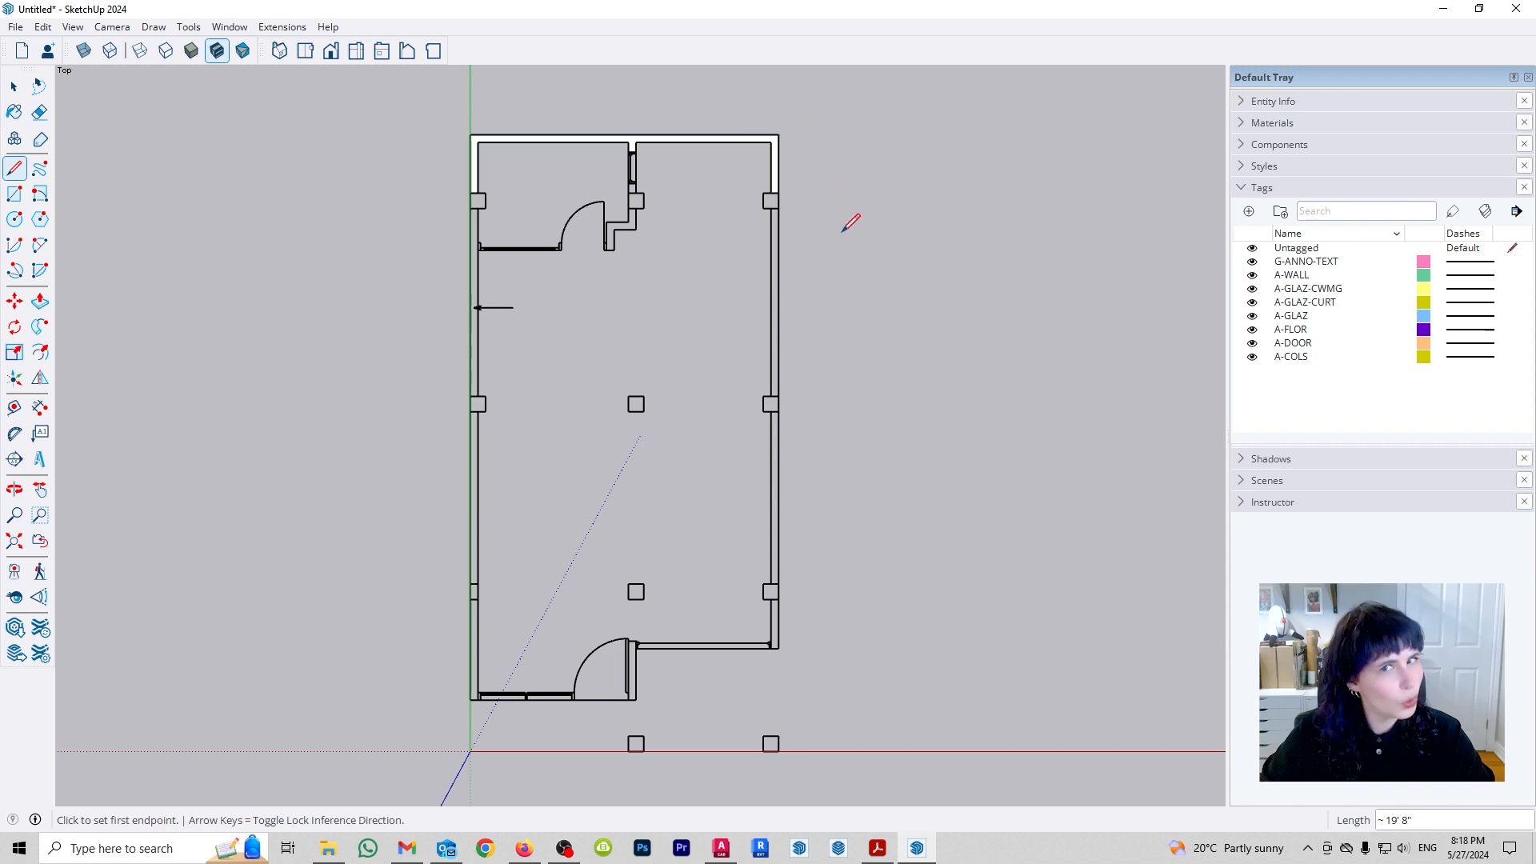
click(778, 208)
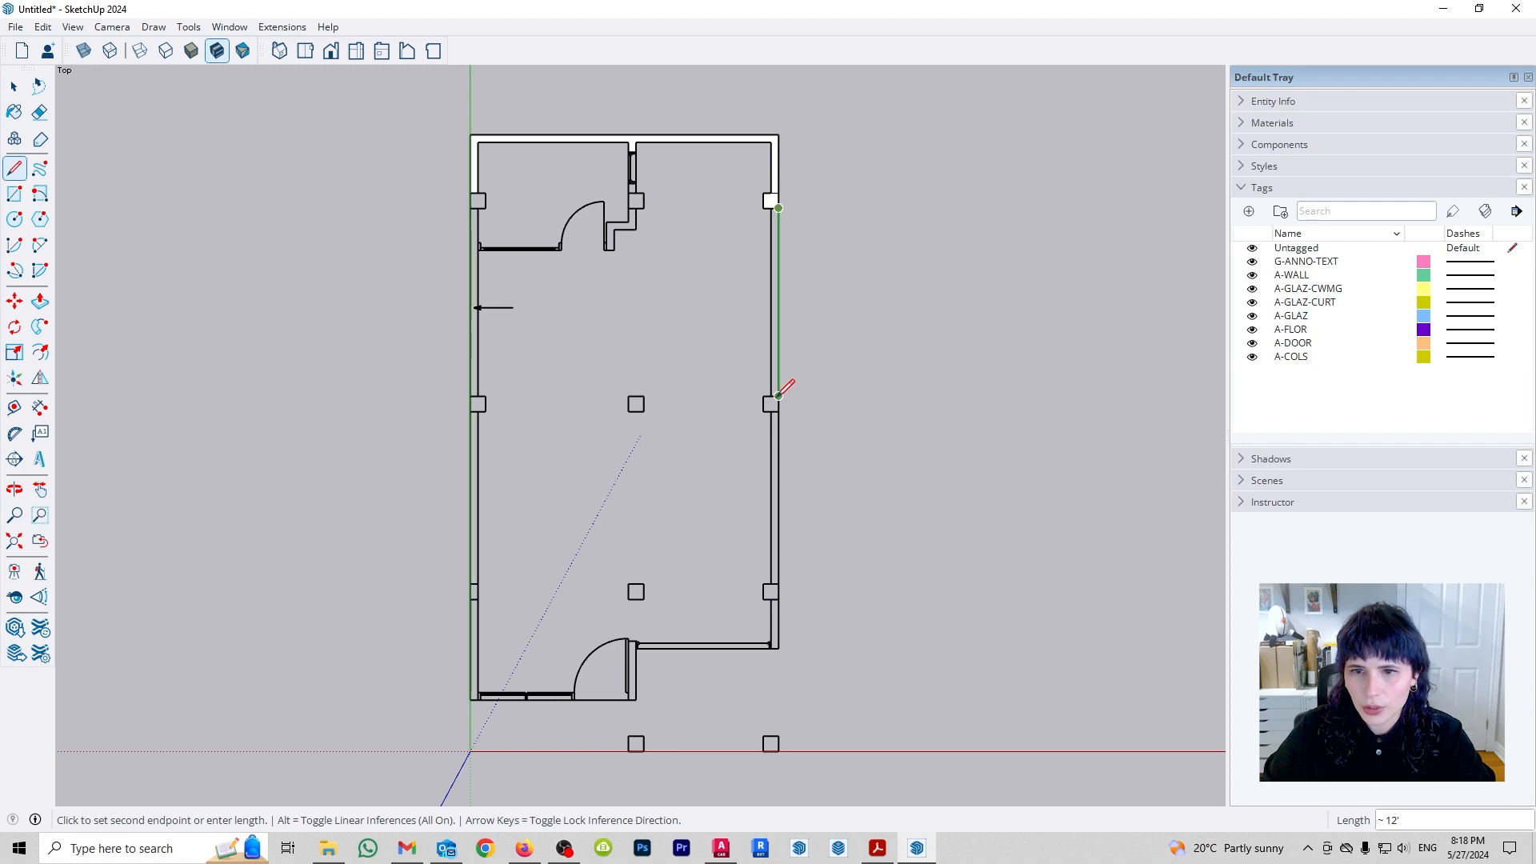
click(779, 397)
click(778, 397)
click(777, 411)
key(ctrl+z)
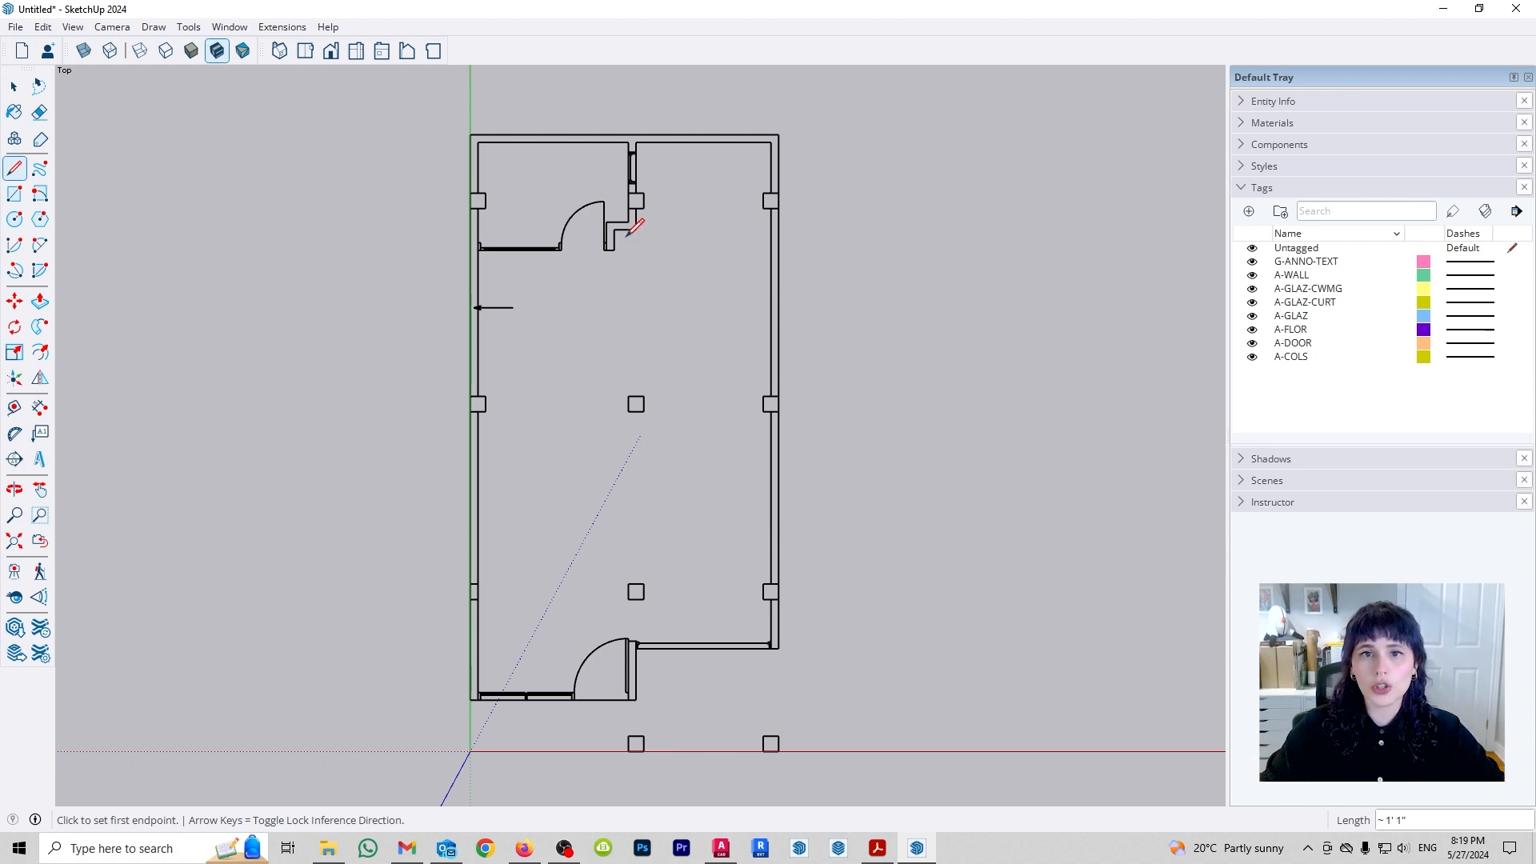
Try tracing the edge of the glazed interior partition beside the upper door with the Line tool.
scroll(520, 248, up, 6)
click(334, 232)
click(726, 231)
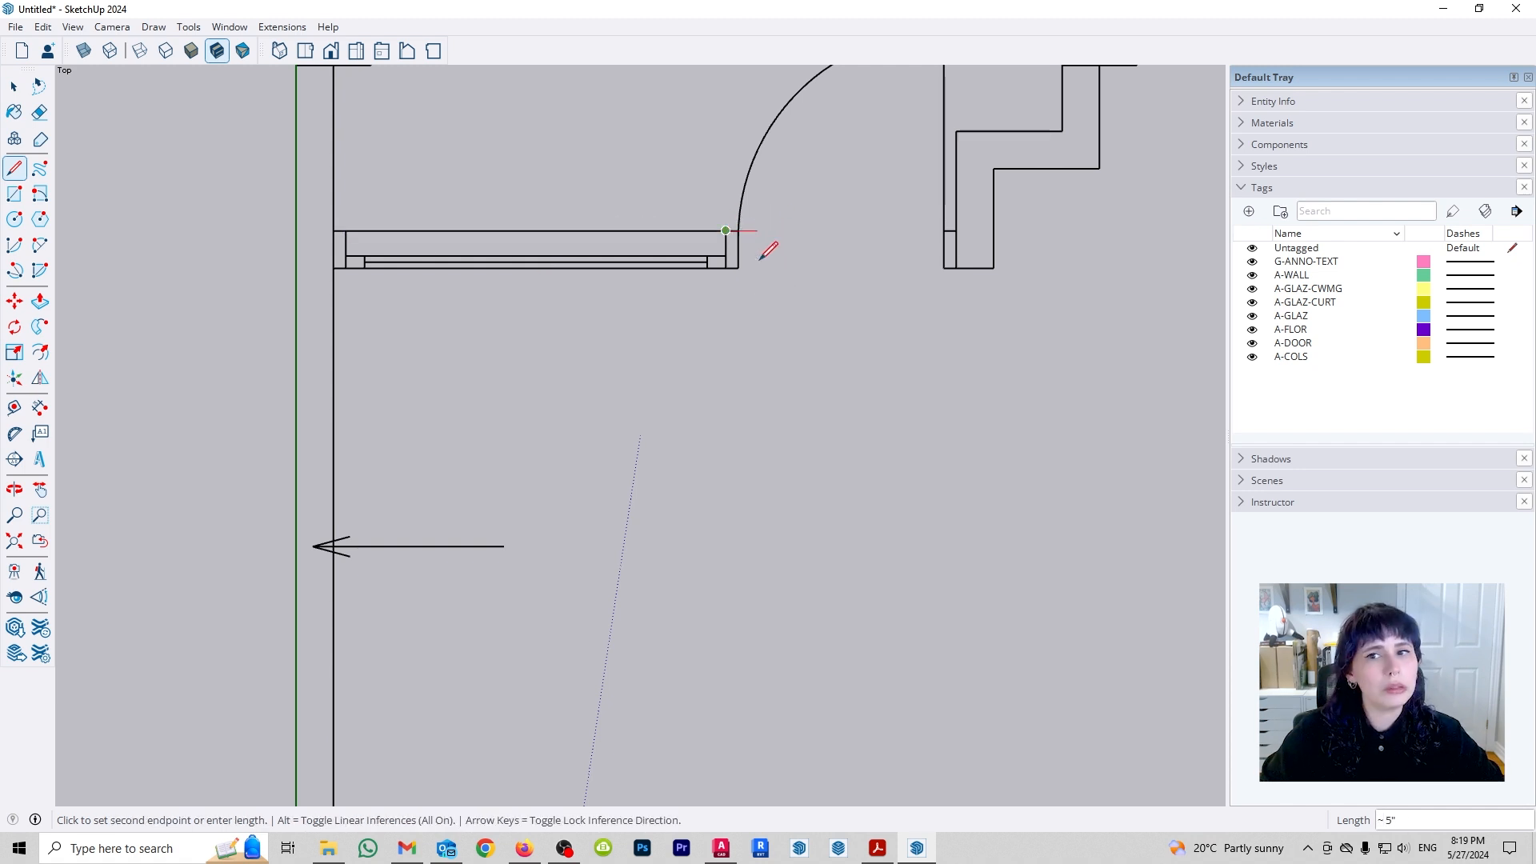
key(Escape)
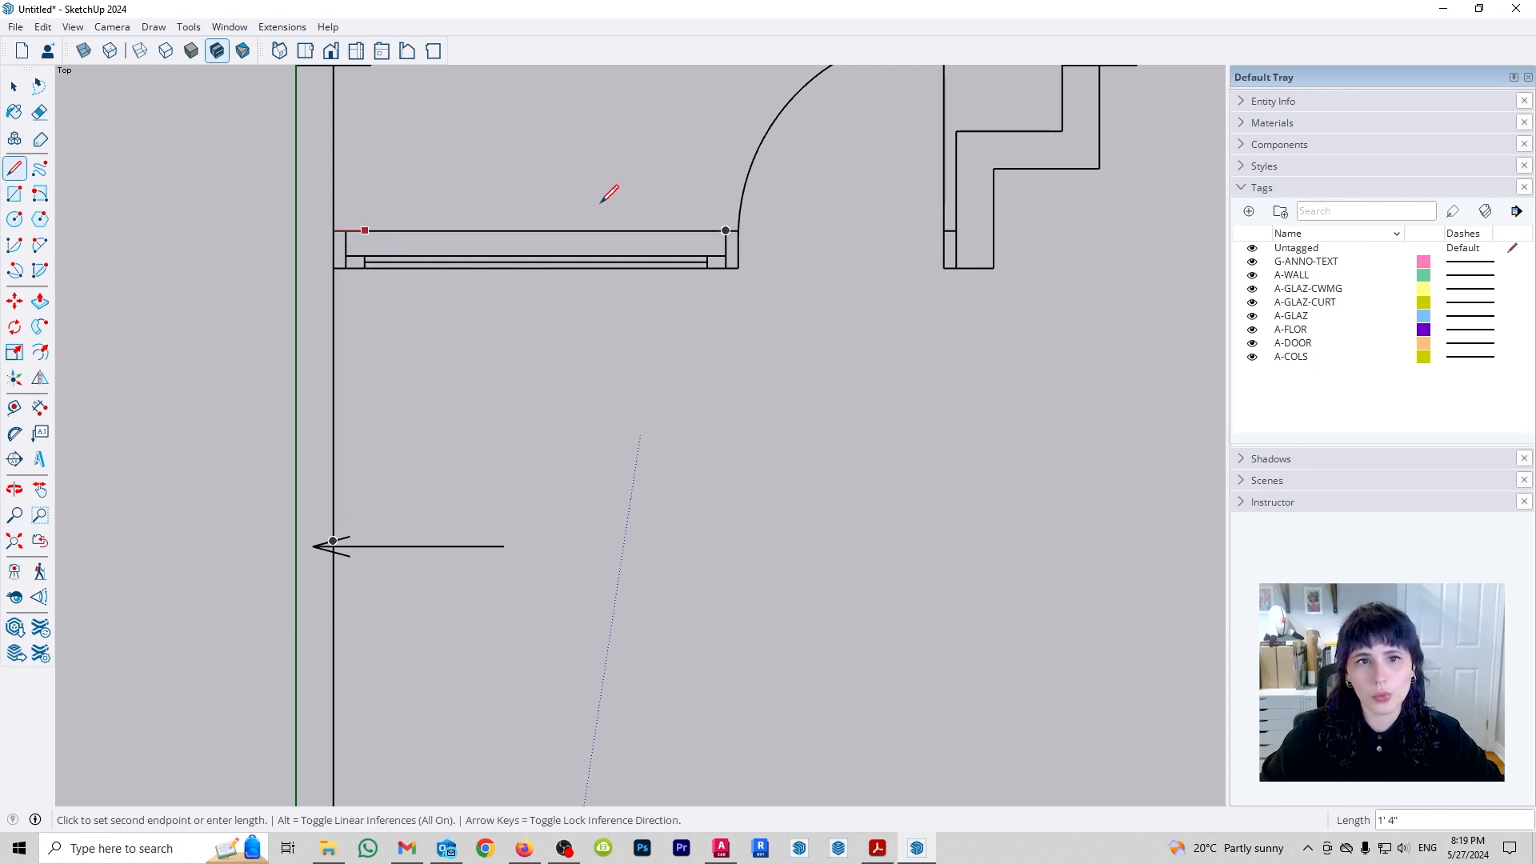
click(738, 231)
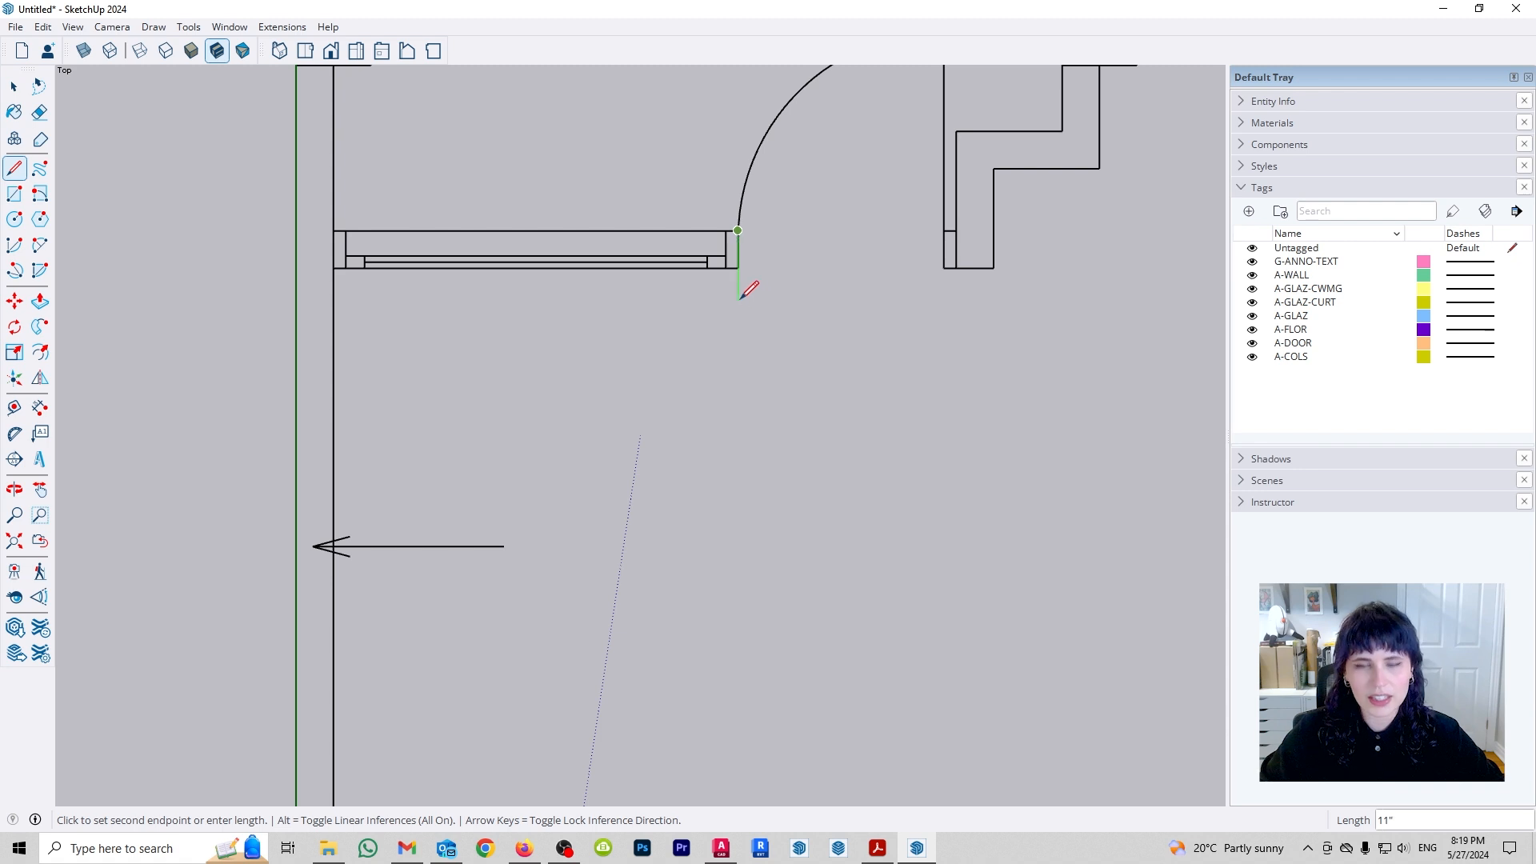
key(space)
Select individual edges of the right-hand exterior wall to examine how the exploded plan is split.
scroll(531, 305, down, 5)
scroll(531, 304, down, 3)
scroll(721, 353, down, 1)
scroll(780, 372, up, 1)
click(780, 376)
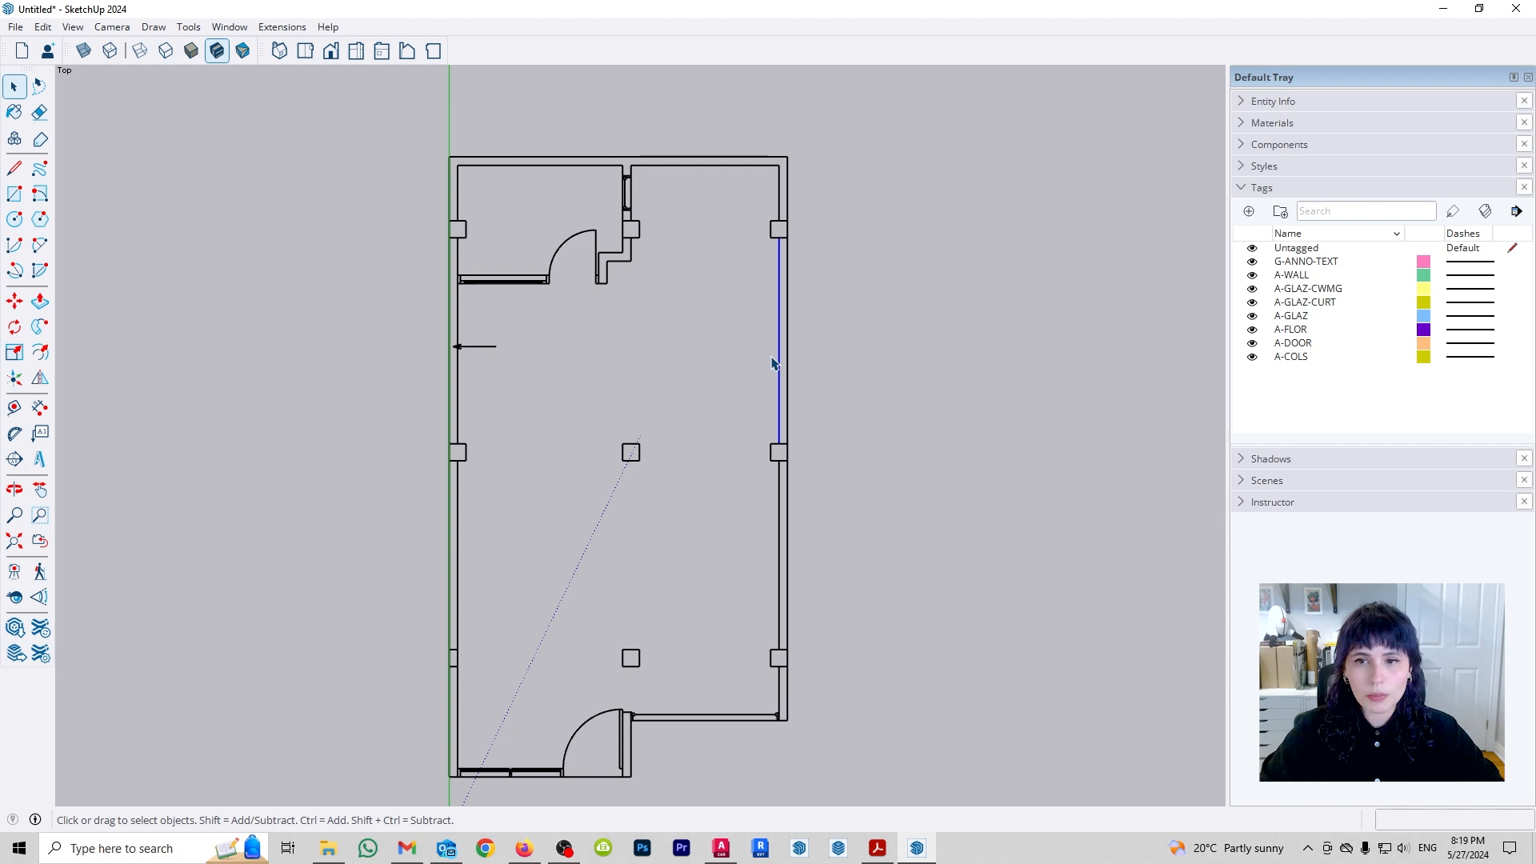
click(796, 333)
click(788, 332)
click(875, 352)
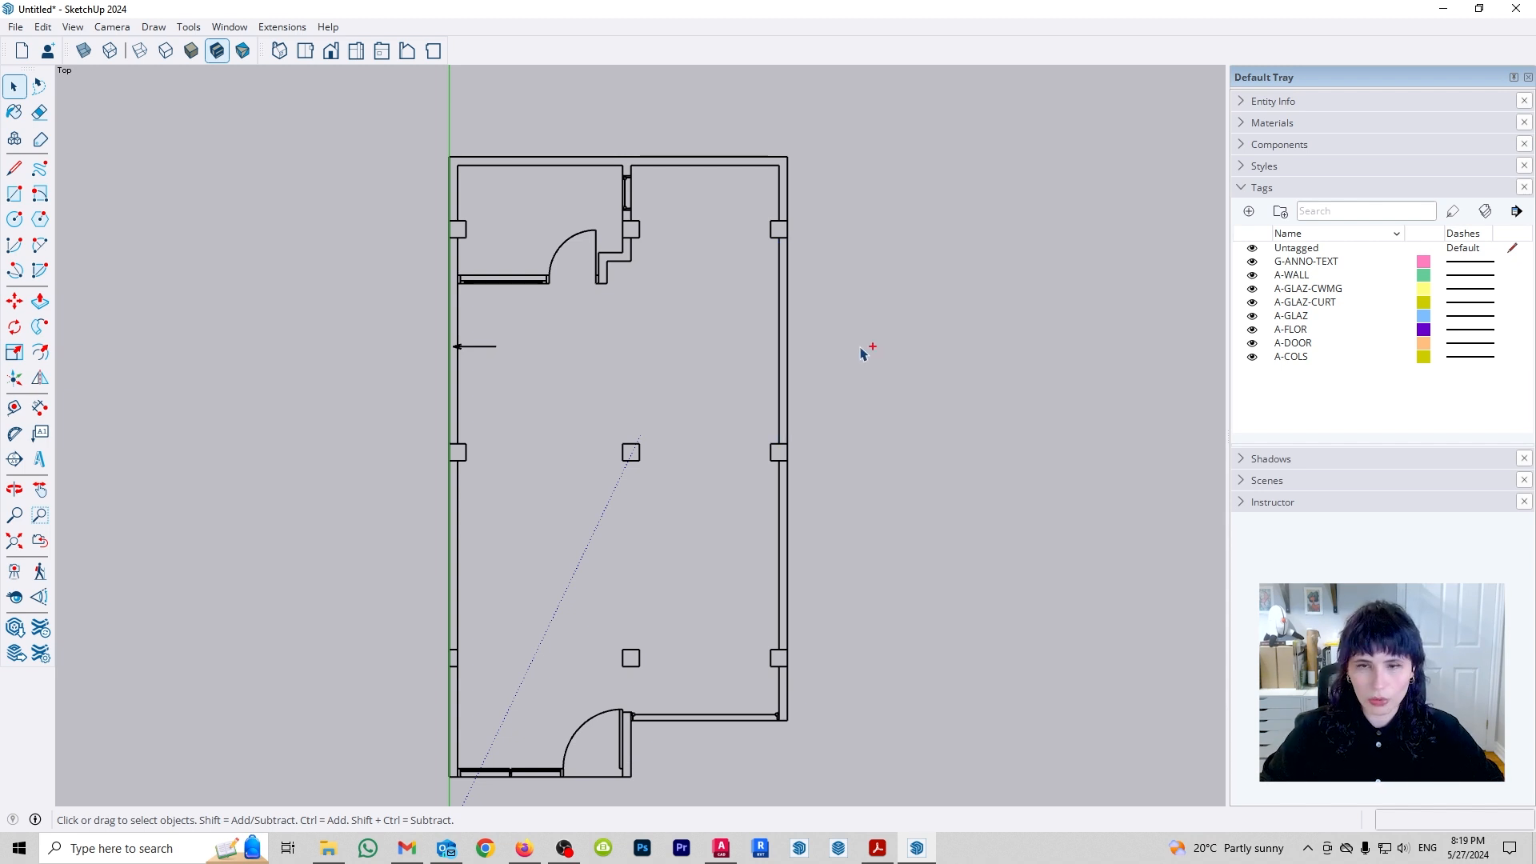
Undo the floor plan's explode and check that the plan selects as one component.
click(781, 354)
key(ctrl+z)
click(782, 351)
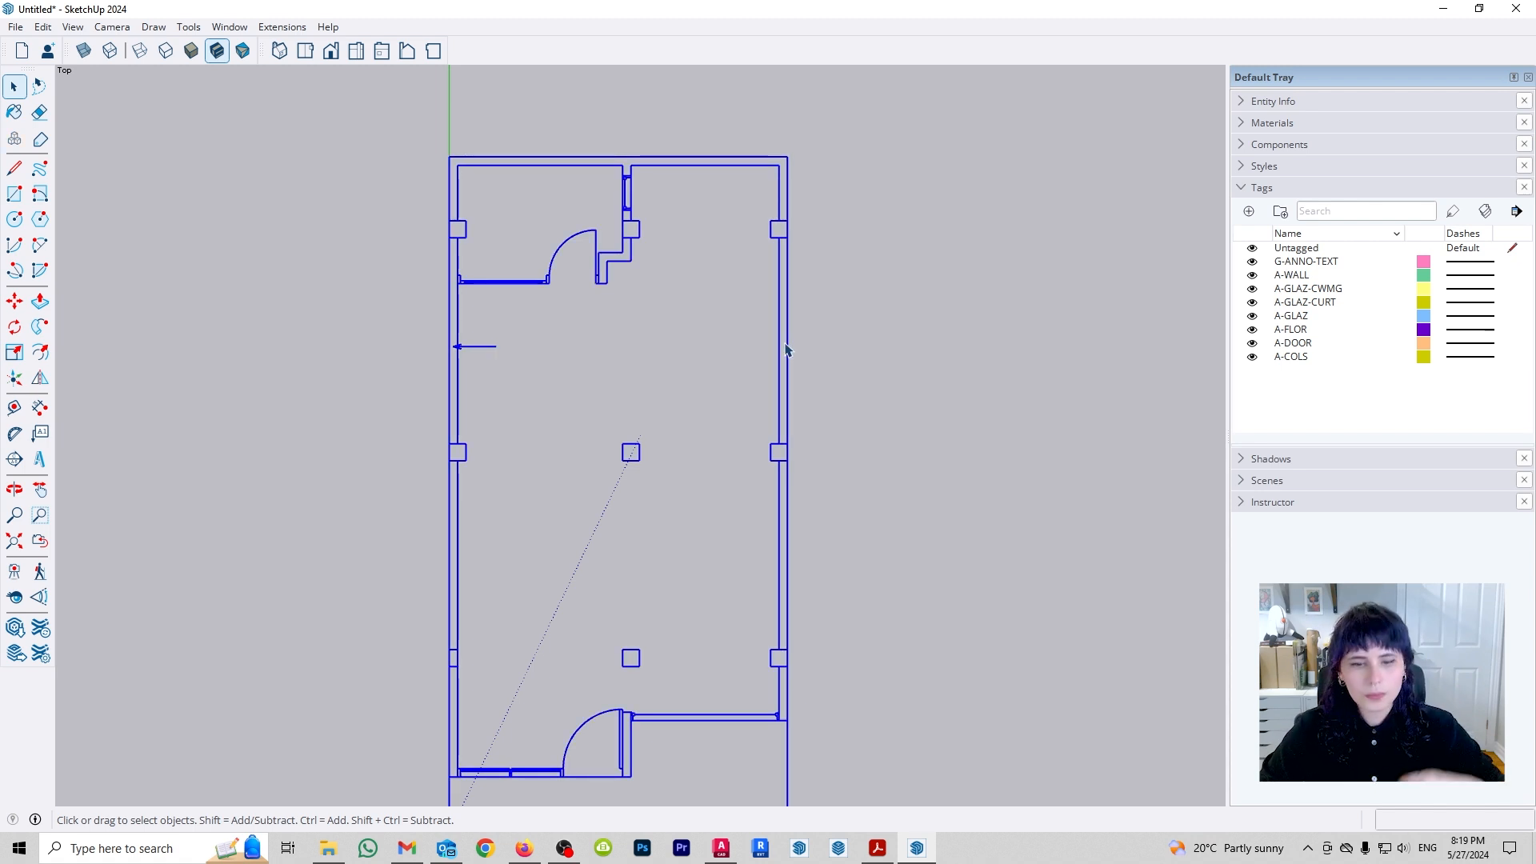
click(826, 367)
middle_drag(807, 352, 778, 397)
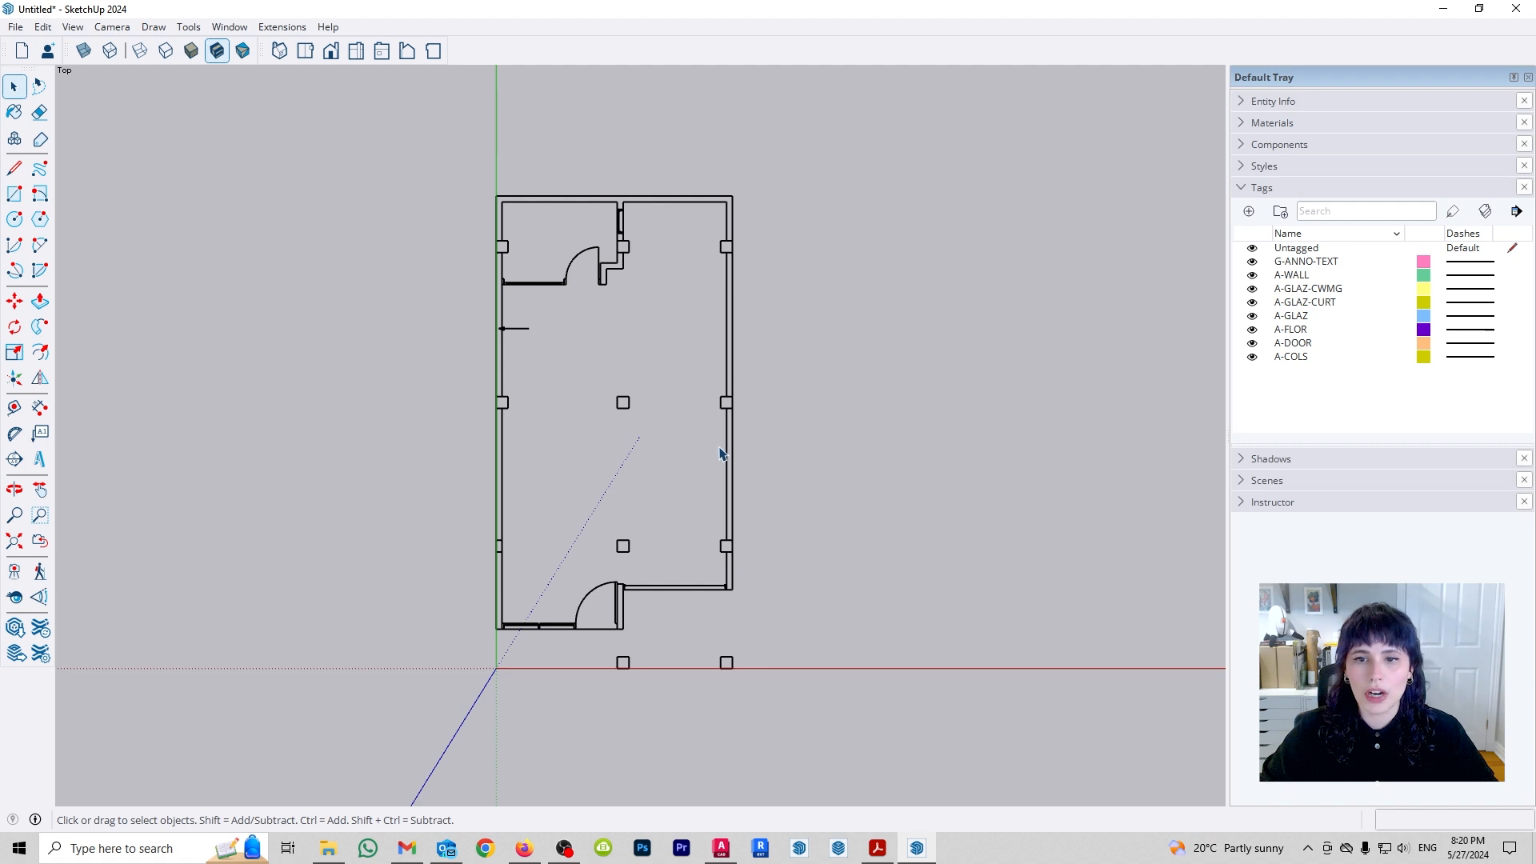
scroll(723, 449, up, 1)
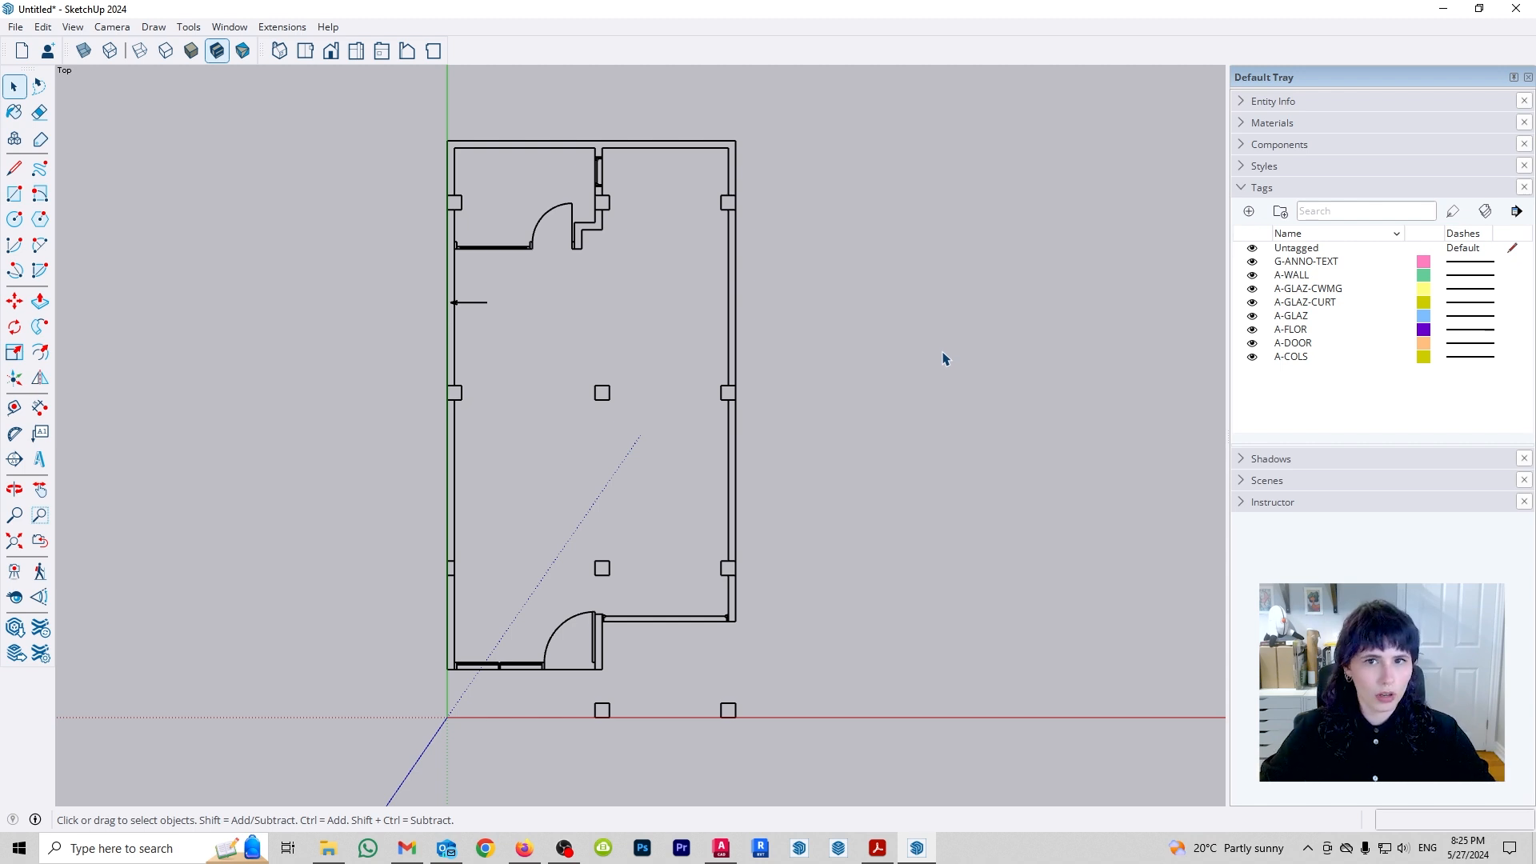
scroll(703, 730, up, 3)
shift+middle_drag(730, 703, 794, 481)
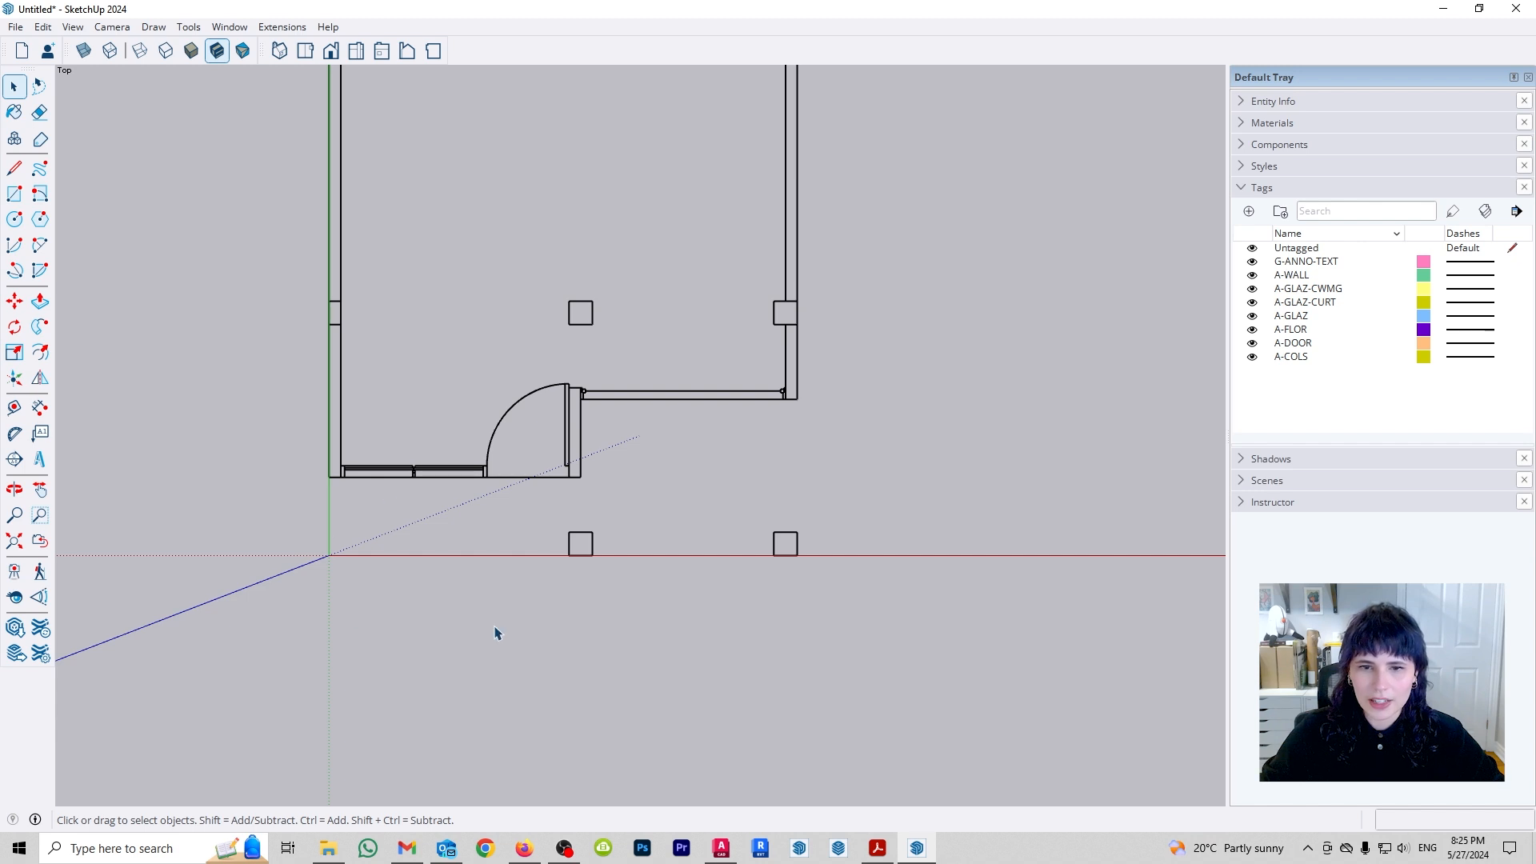
shift+middle_drag(677, 266, 643, 530)
scroll(642, 549, down, 2)
shift+middle_drag(644, 430, 648, 480)
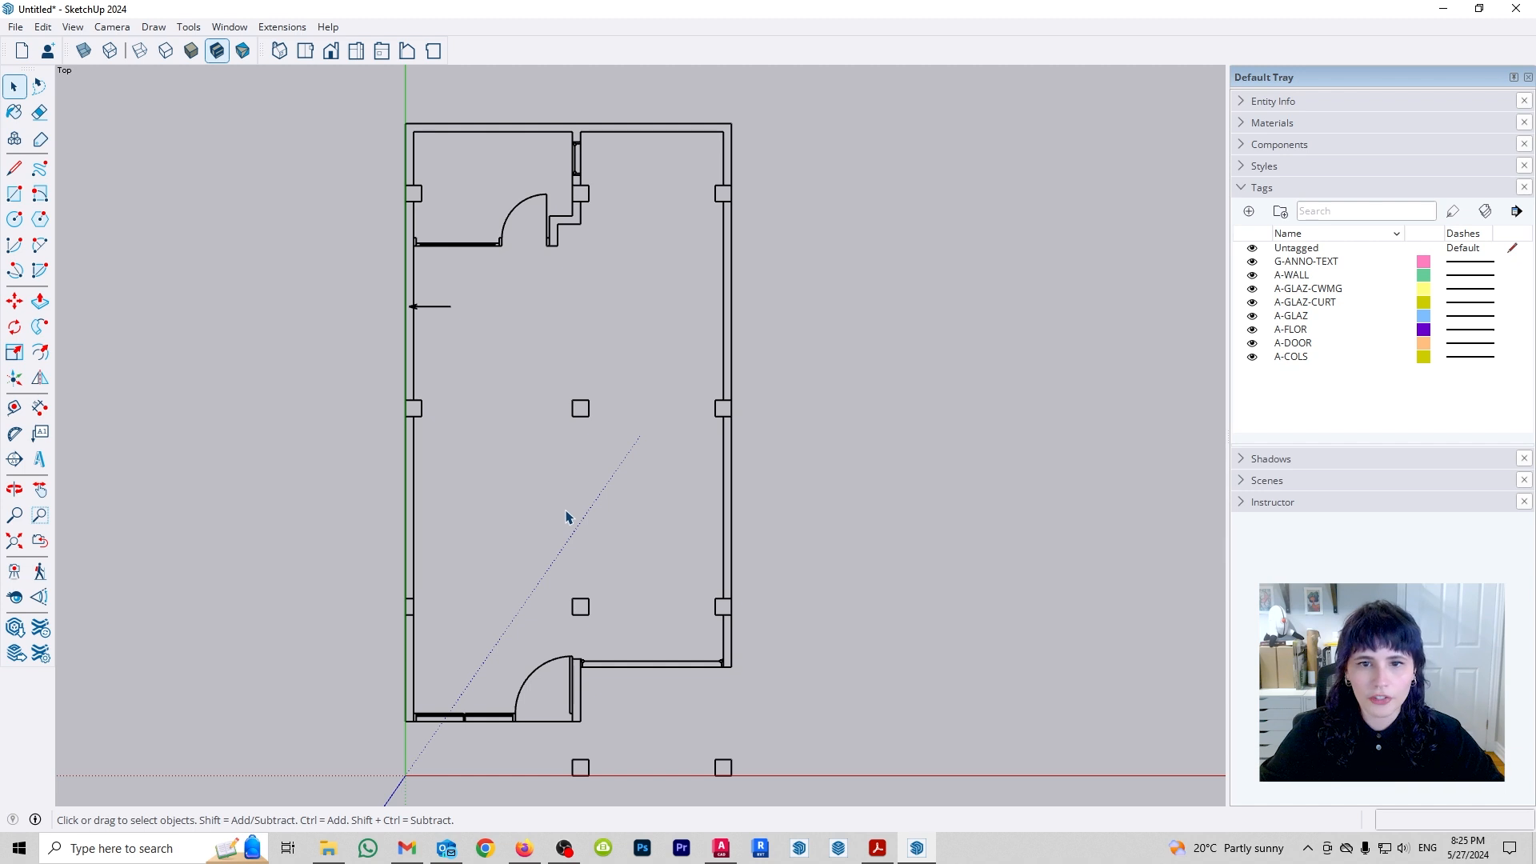
scroll(576, 504, down, 1)
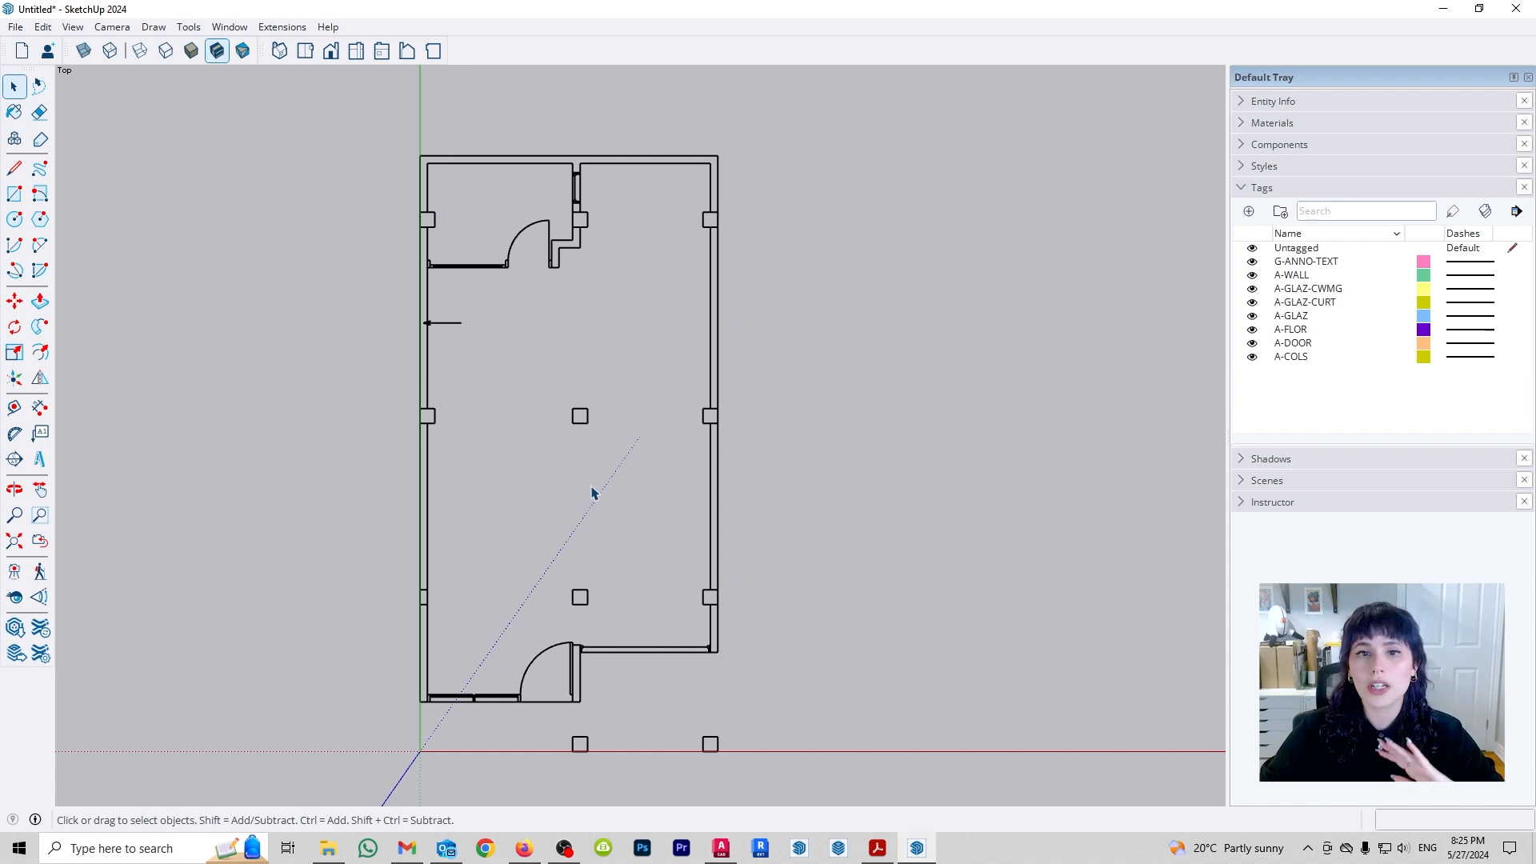
Draw a line about 19' 8" long along the outer edge of the plan's top wall, from its right corner to its left corner.
key(l)
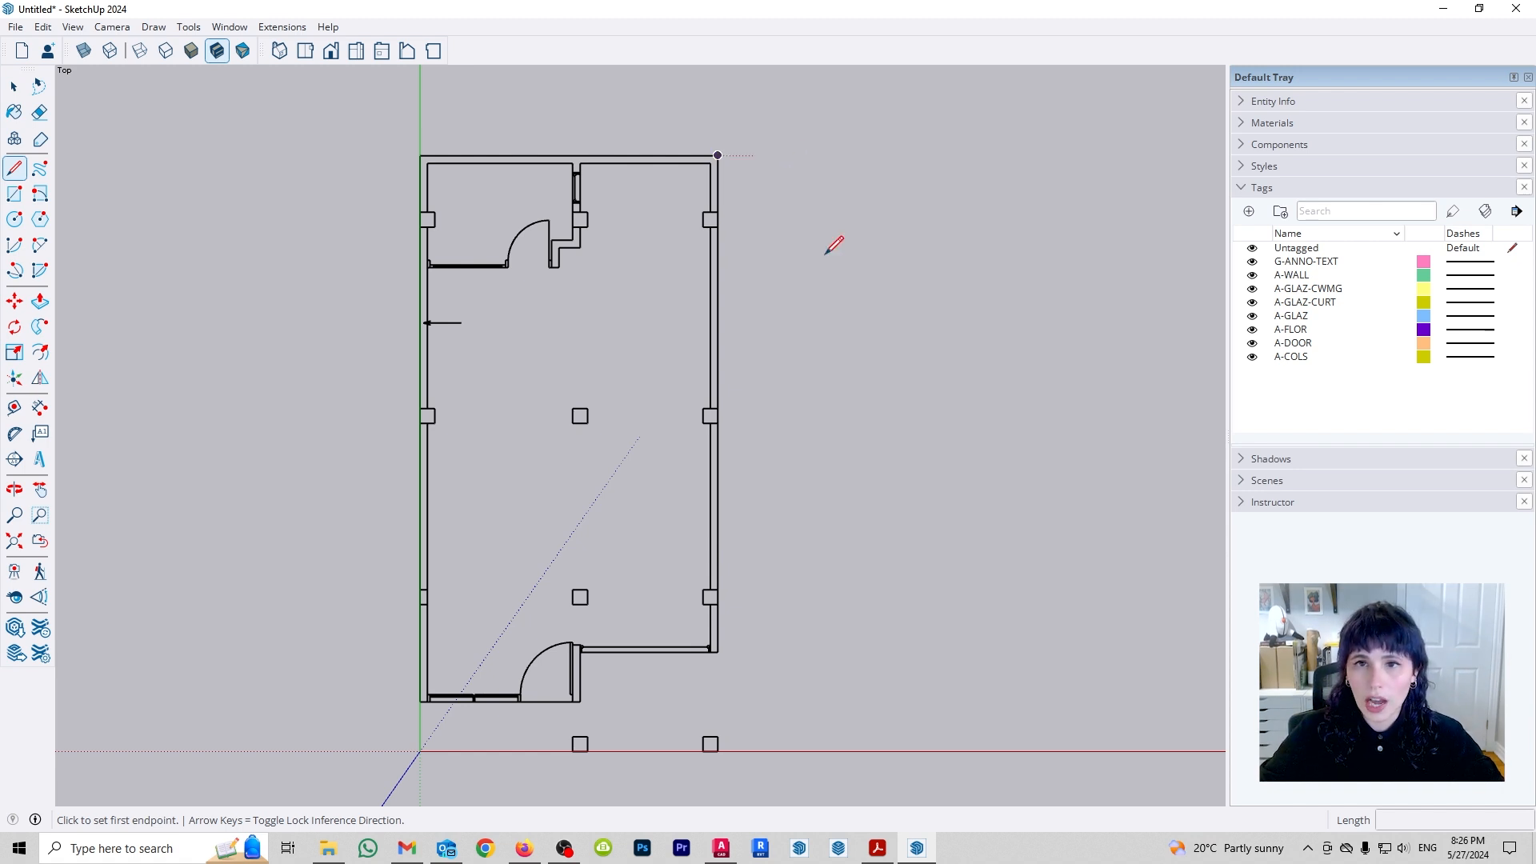
click(718, 154)
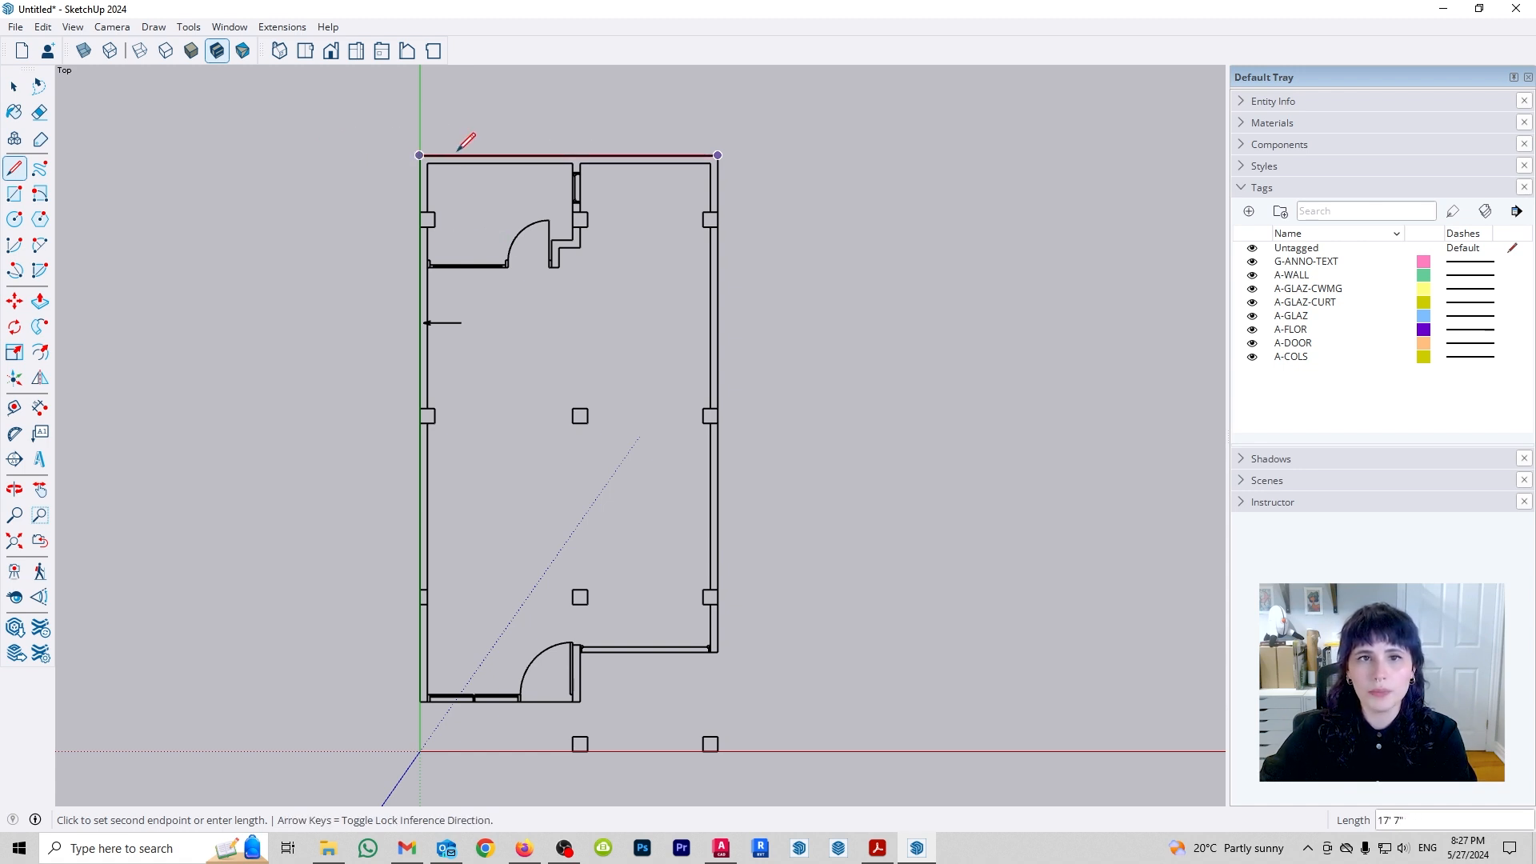
scroll(410, 149, up, 1)
scroll(416, 151, up, 5)
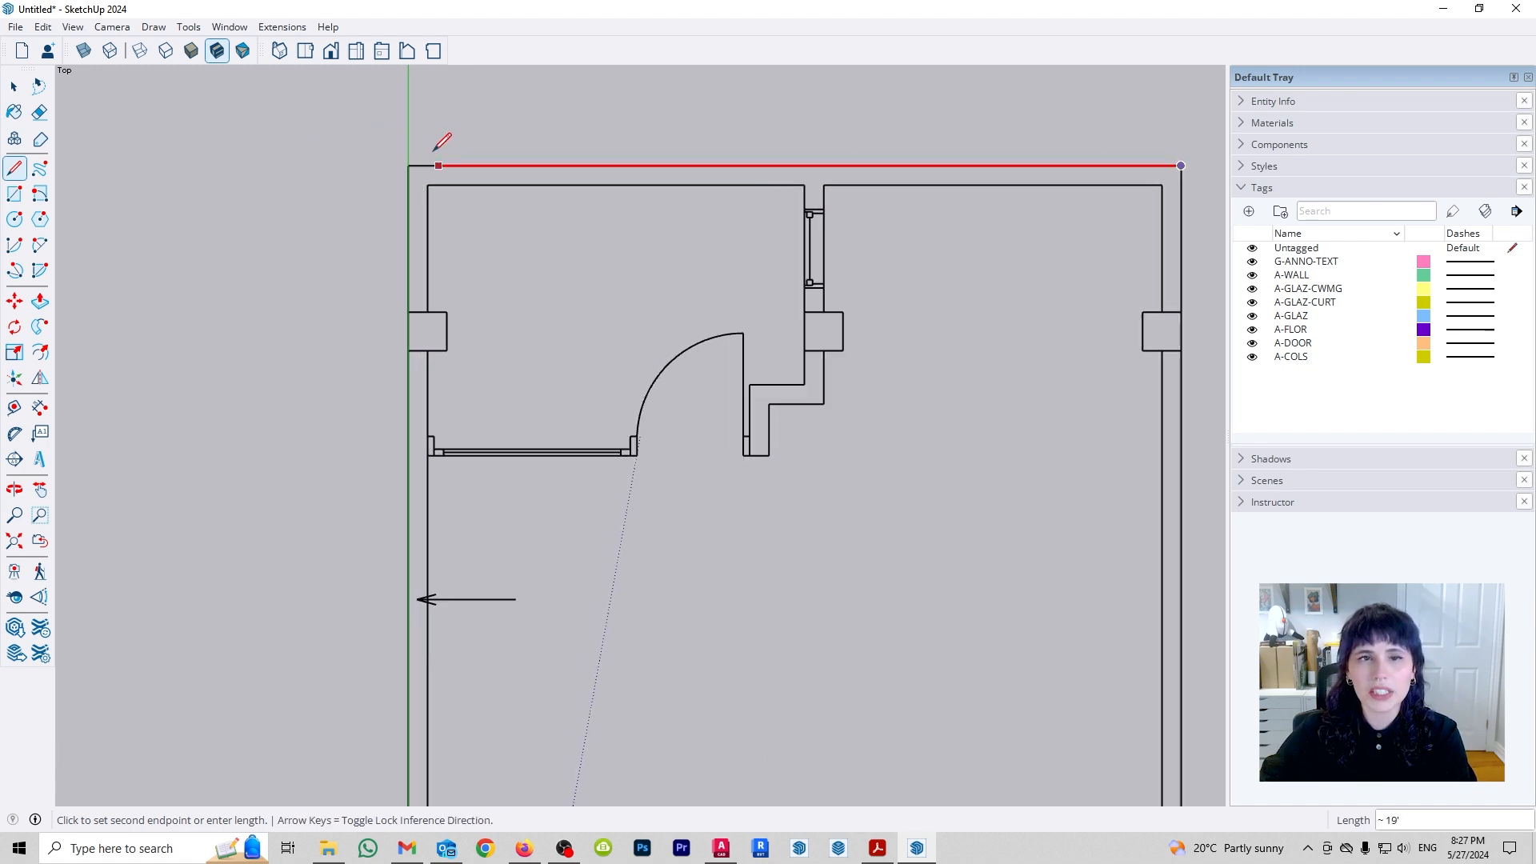
click(399, 182)
scroll(405, 185, up, 2)
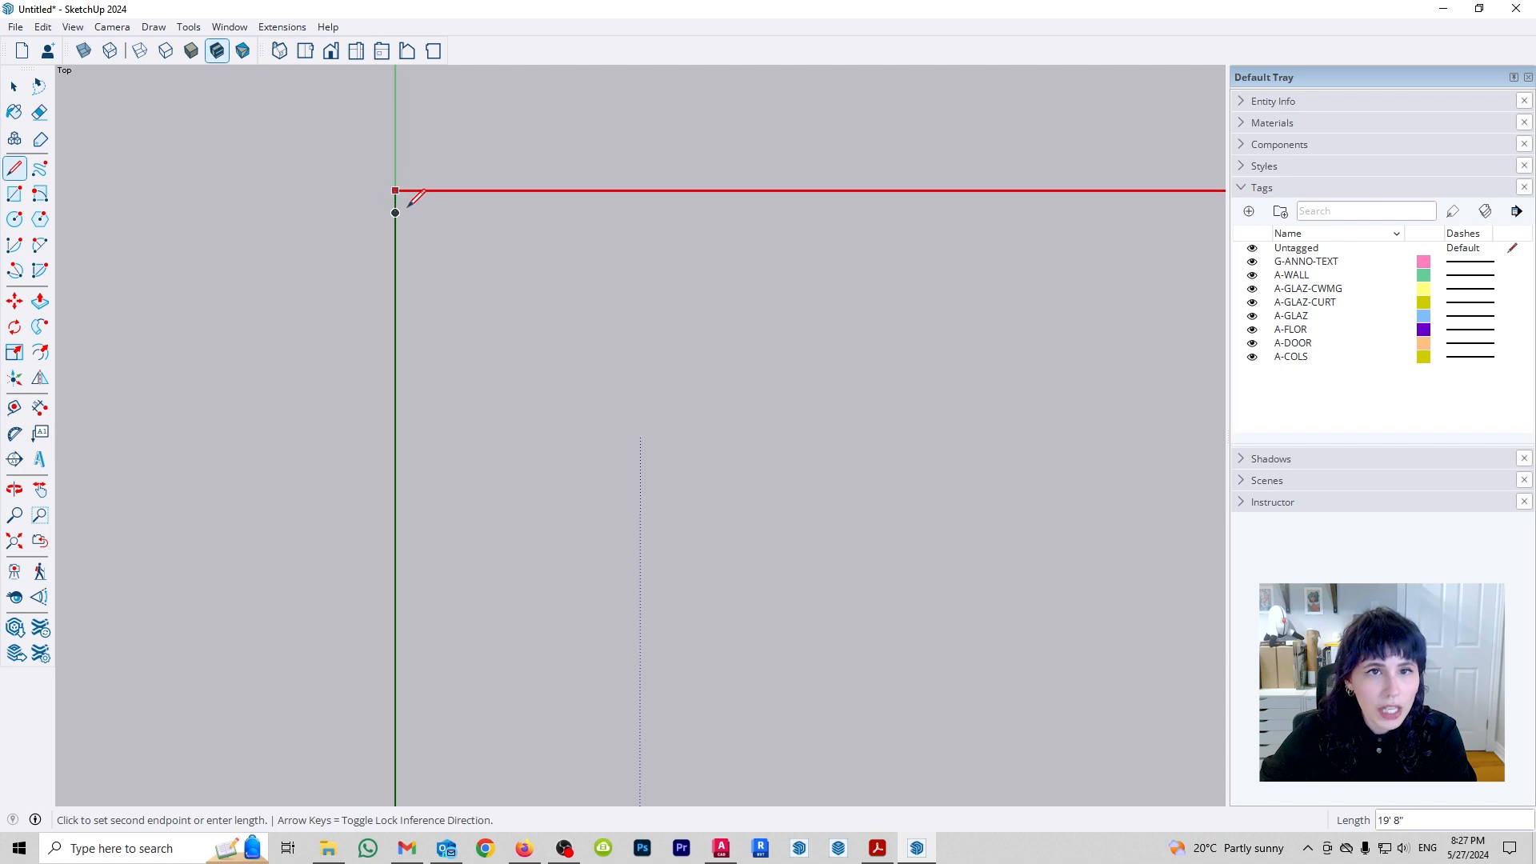
scroll(409, 179, down, 8)
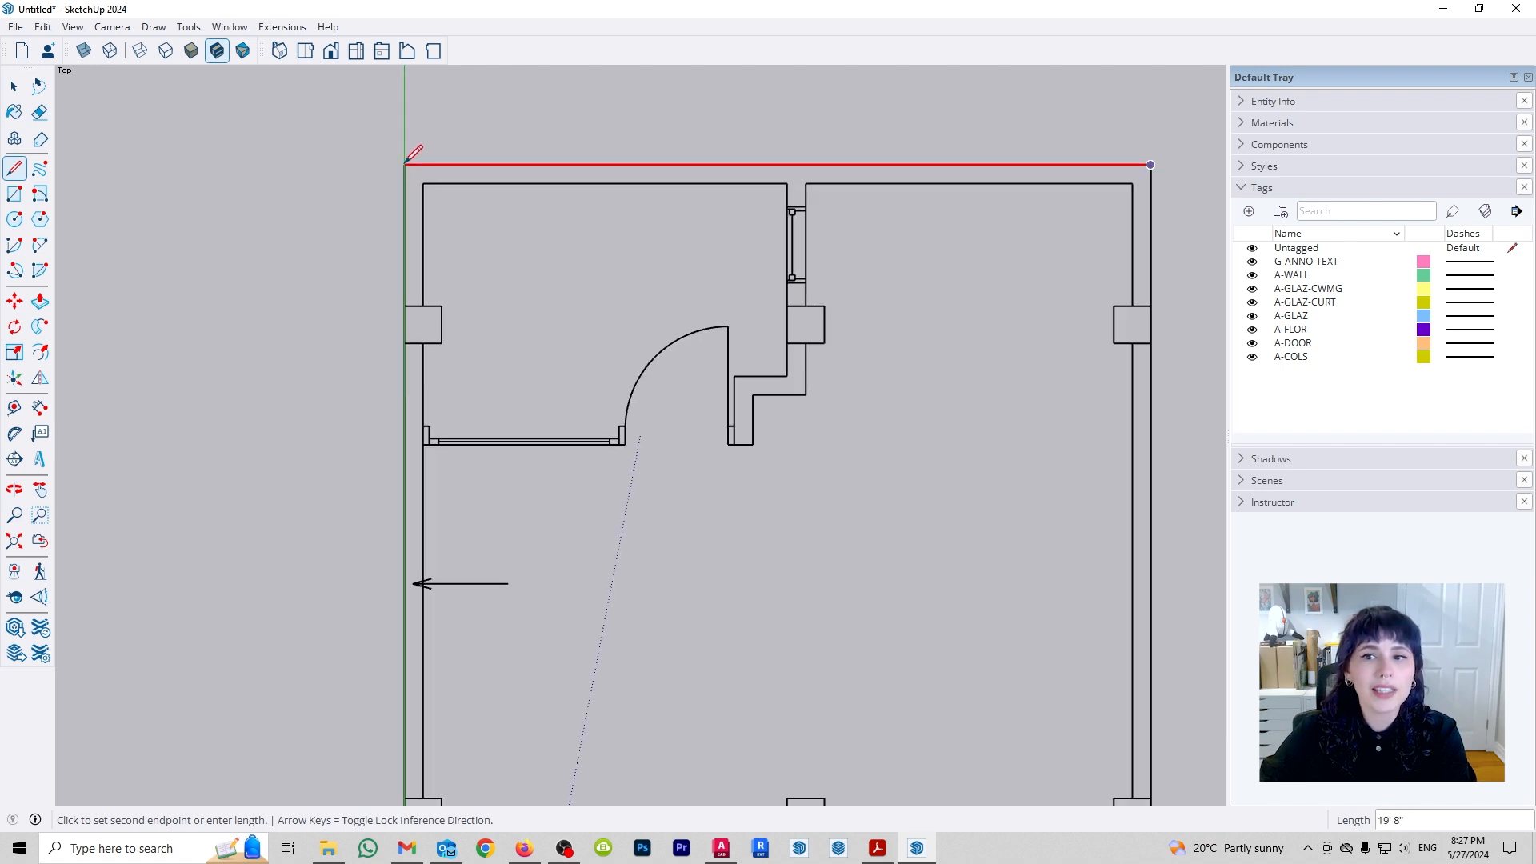
scroll(409, 162, down, 2)
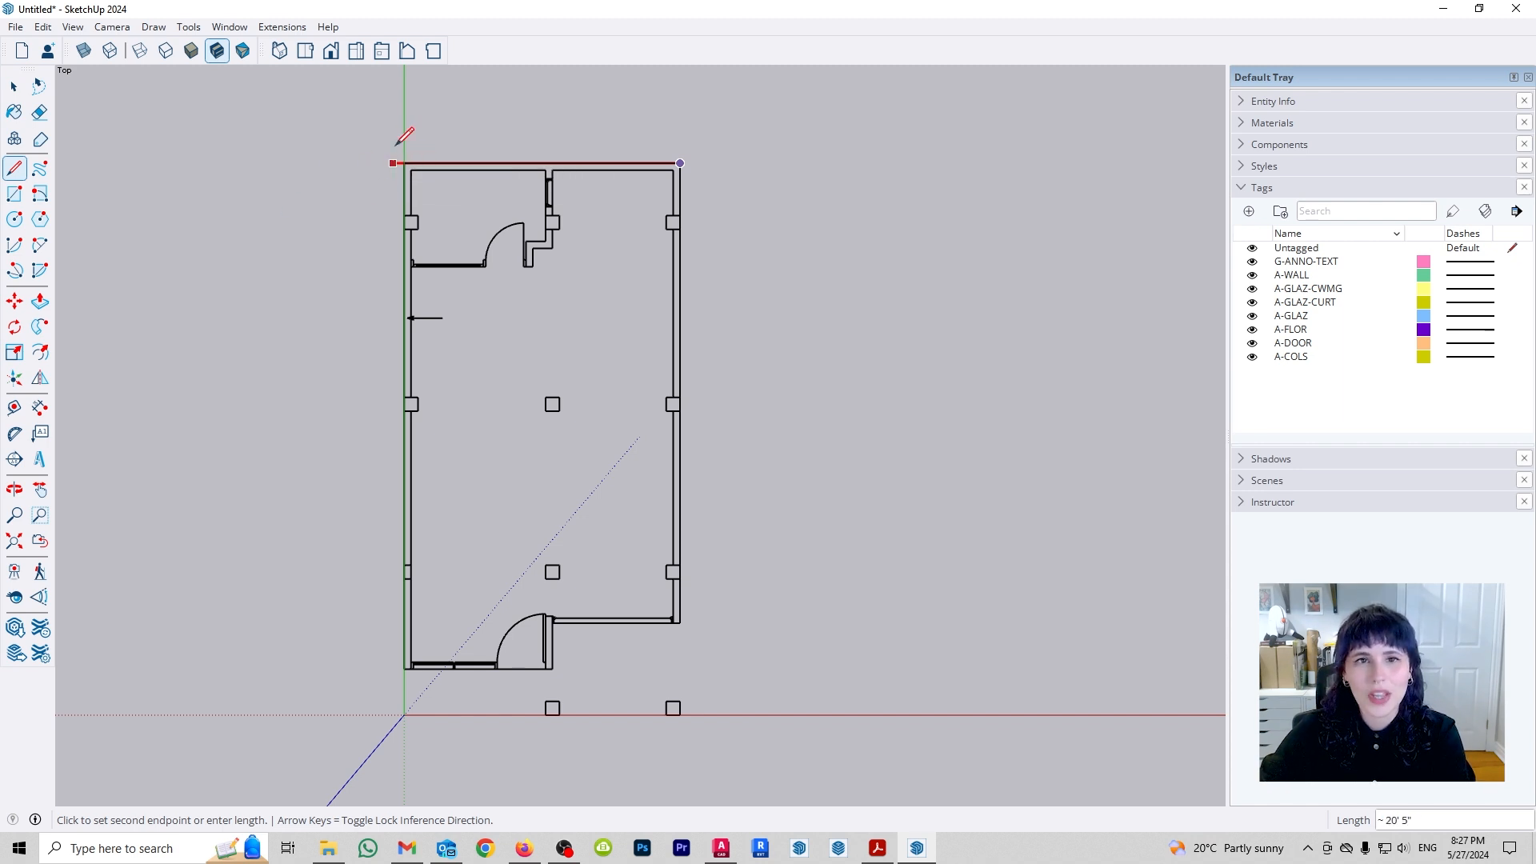
click(405, 162)
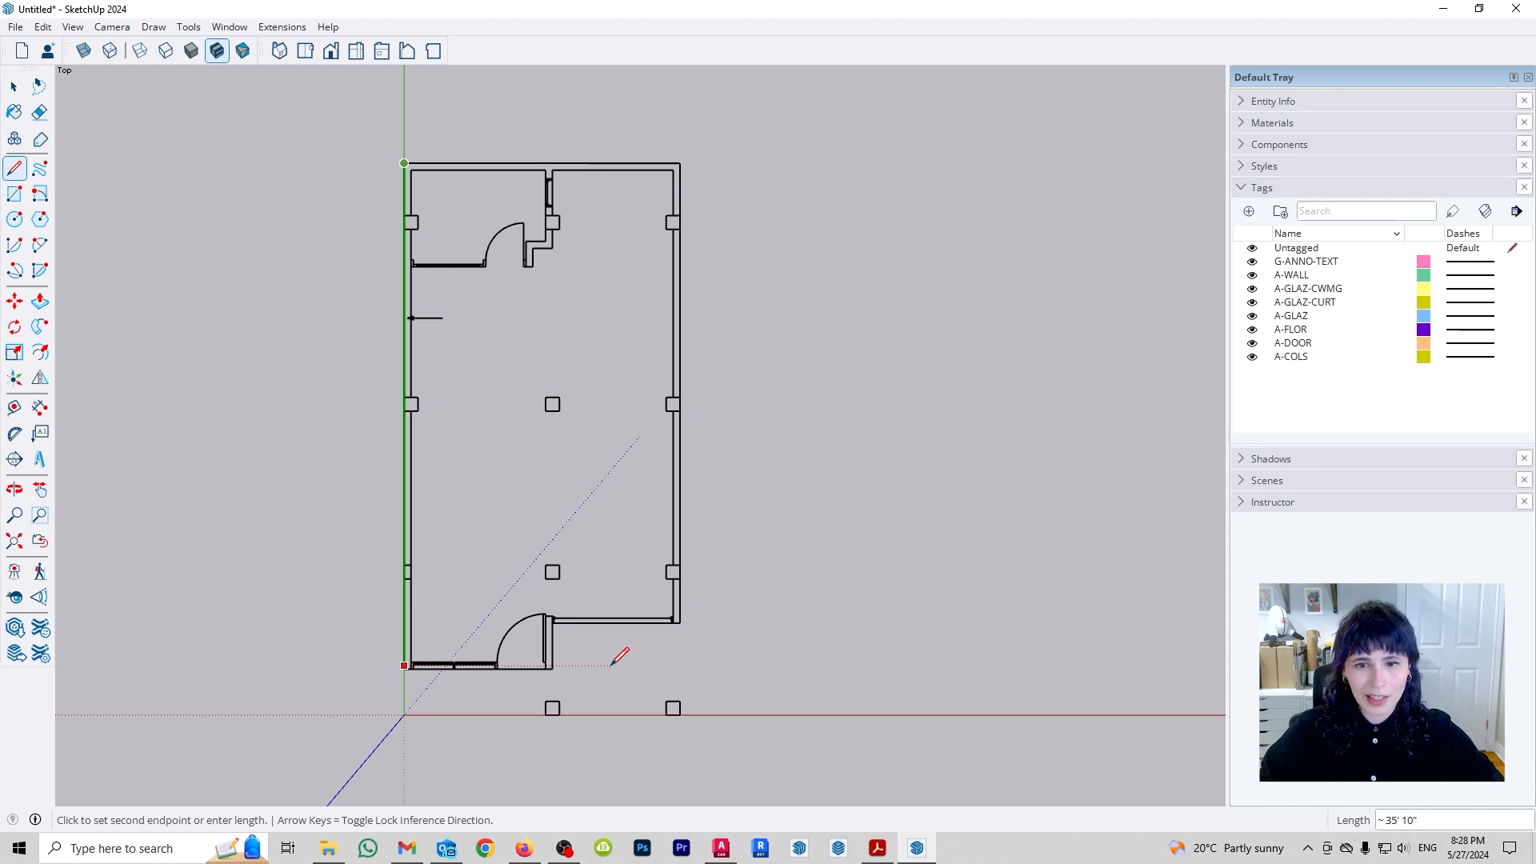
Continue the outline down the left wall about 36' 1", across the entry front, and up about 3' 3" to the recessed front wall.
scroll(408, 684, up, 2)
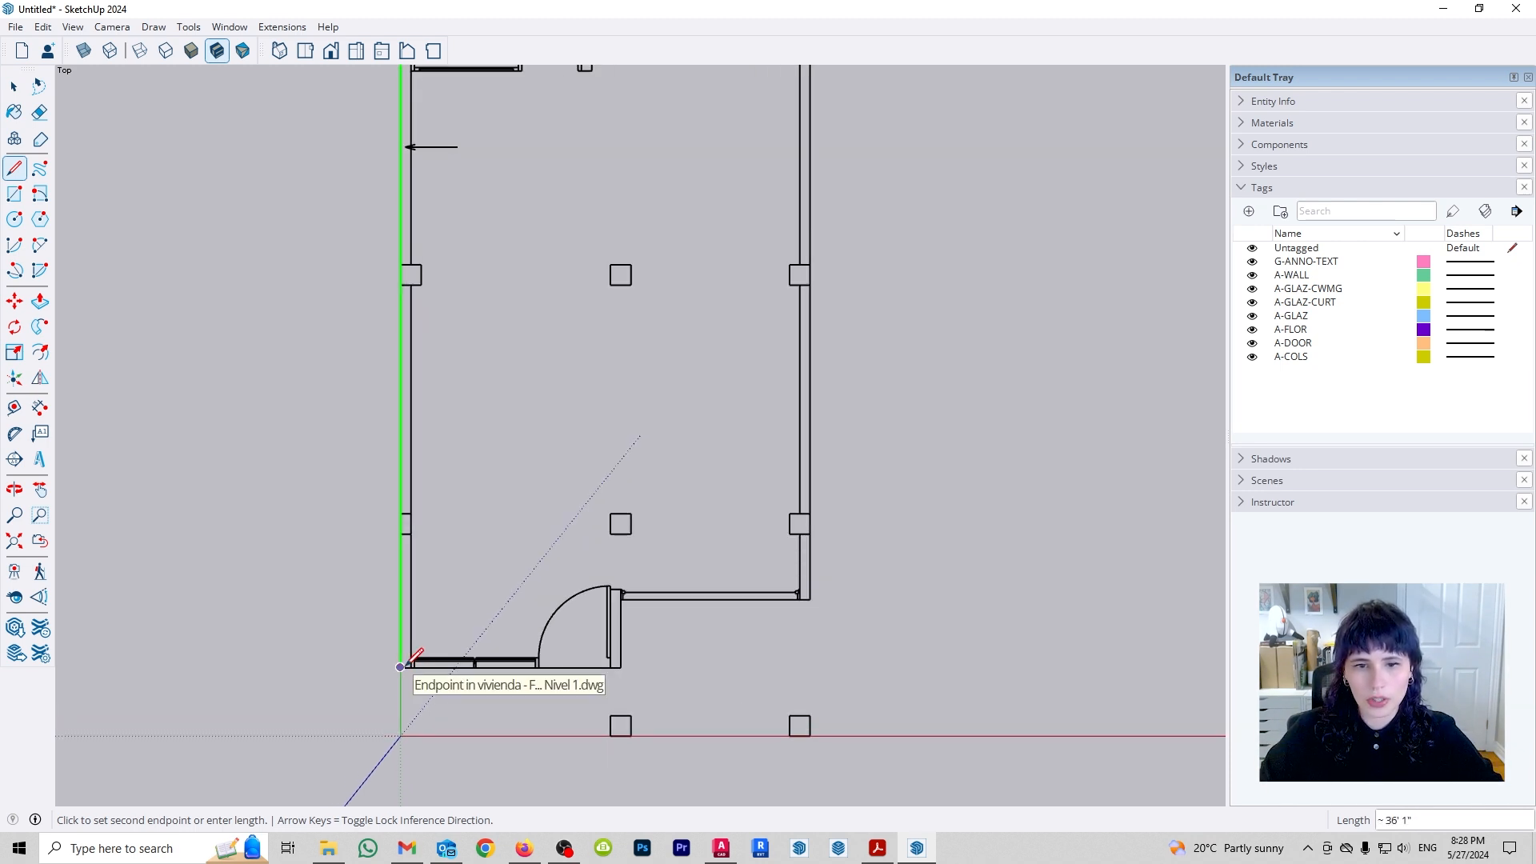
click(402, 665)
click(621, 666)
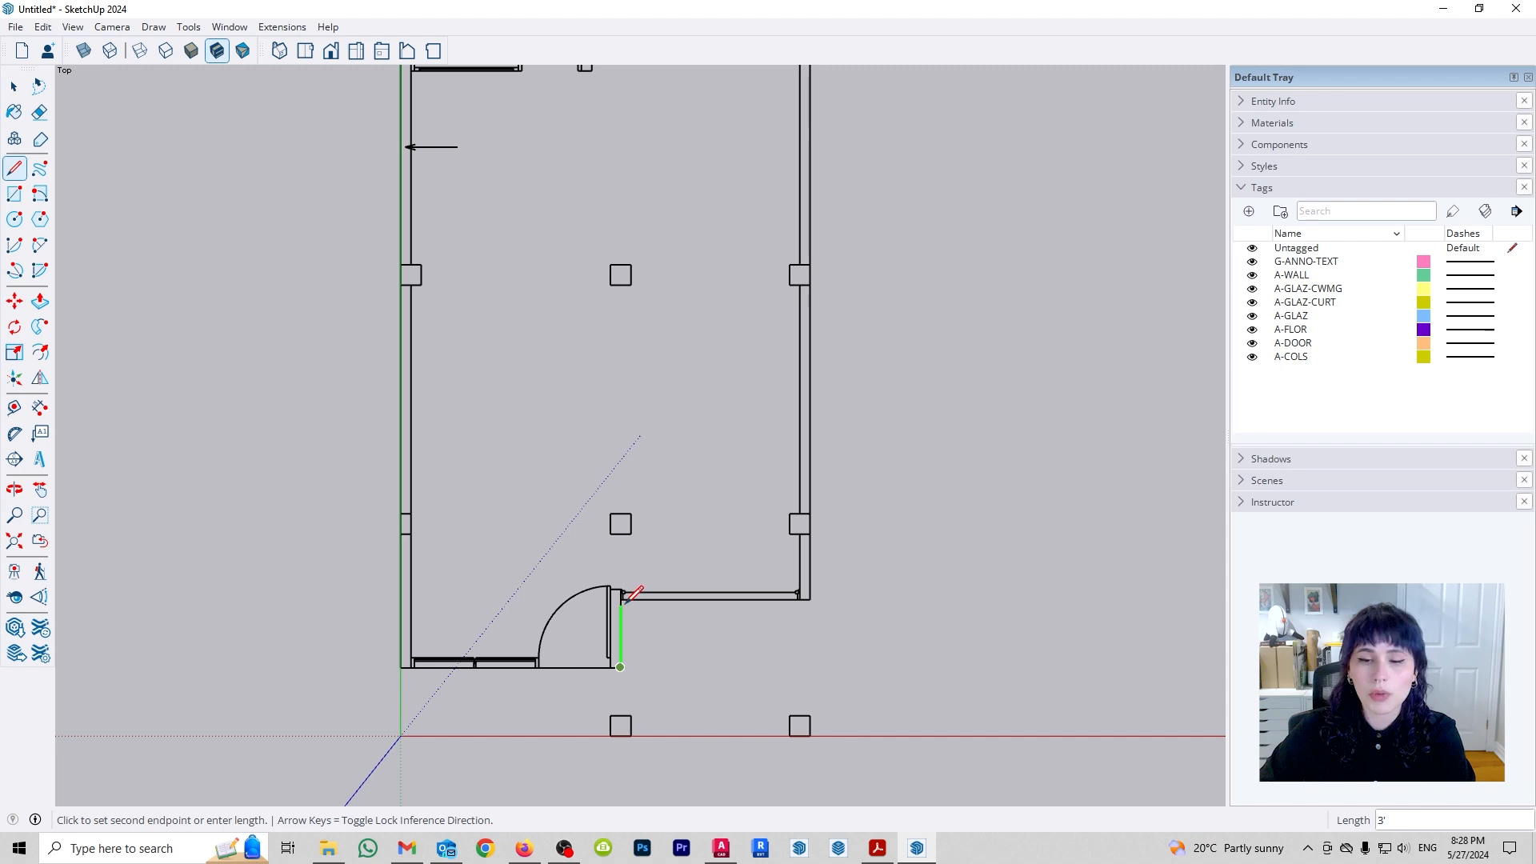
scroll(625, 600, up, 5)
scroll(605, 597, up, 6)
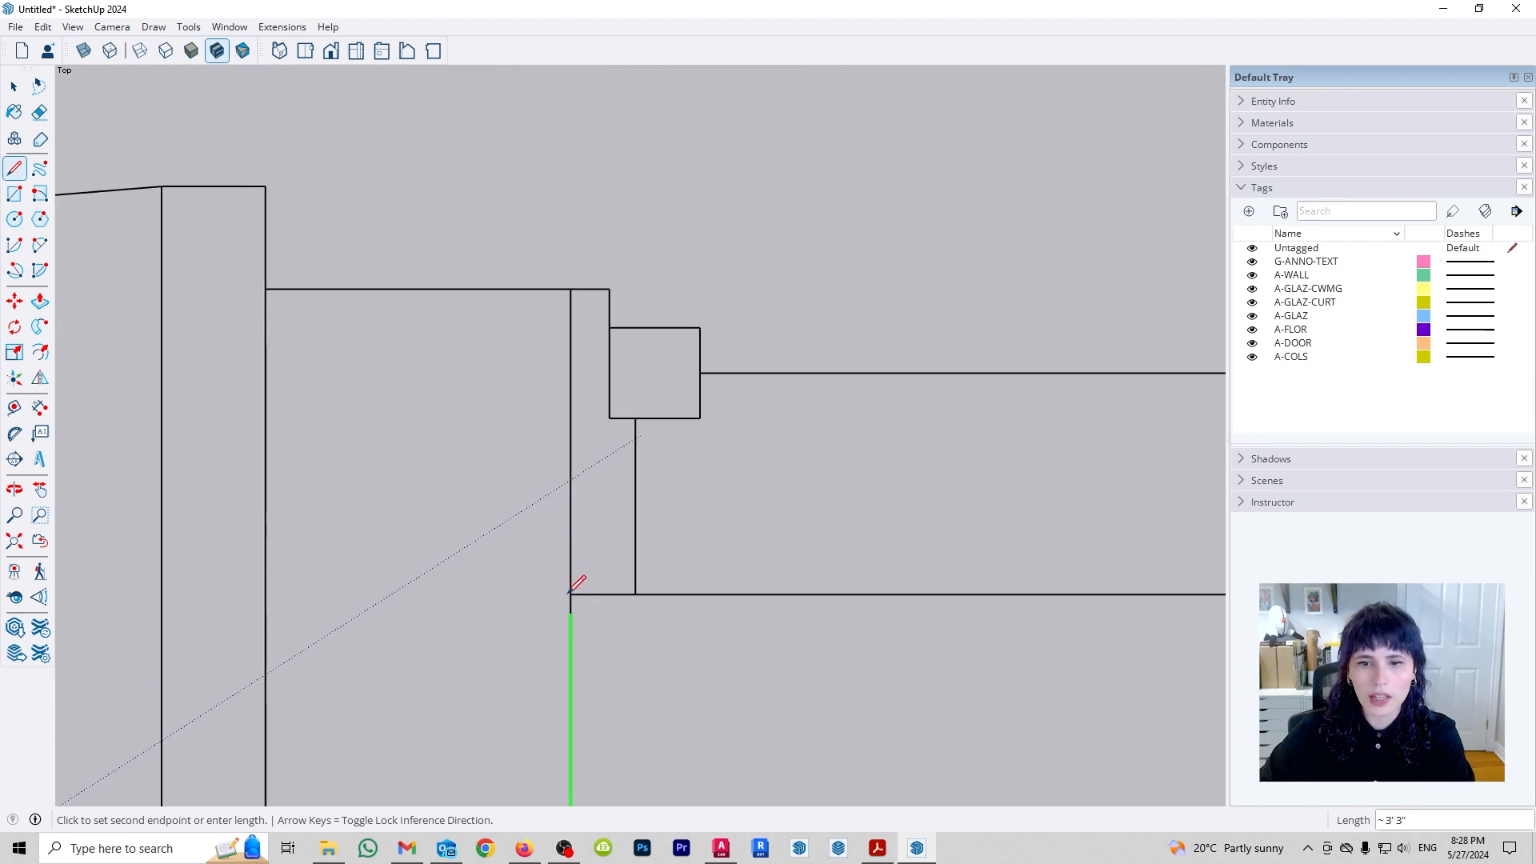
click(570, 593)
Trace the recessed front wall's outer edge and close the outline up the right-hand wall, about 32' 10", to form a floor face.
scroll(416, 539, down, 5)
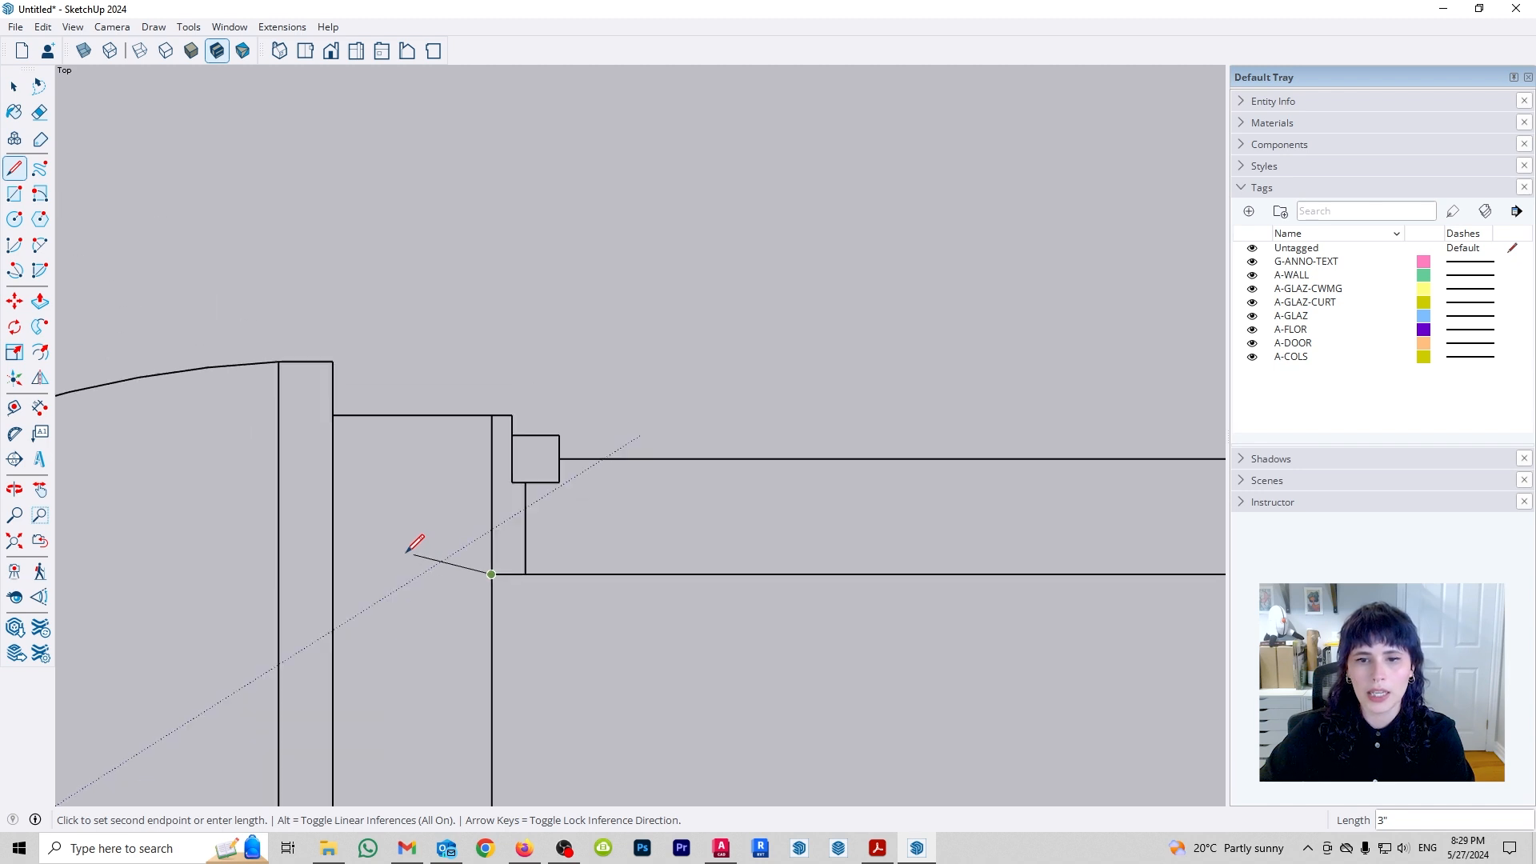
click(797, 554)
scroll(760, 666, down, 2)
scroll(793, 445, down, 5)
scroll(780, 232, up, 2)
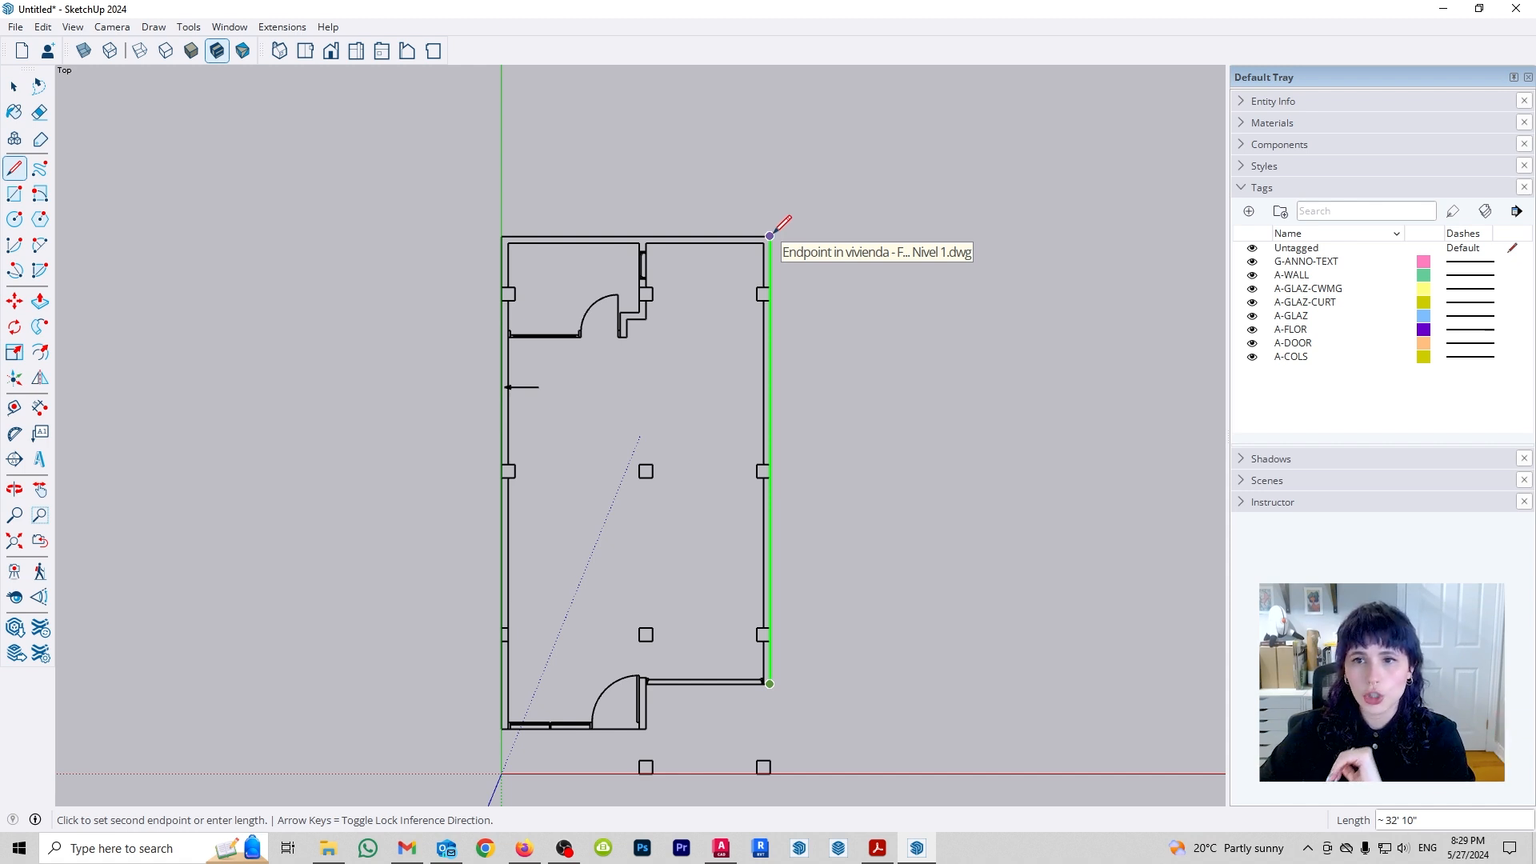
click(772, 235)
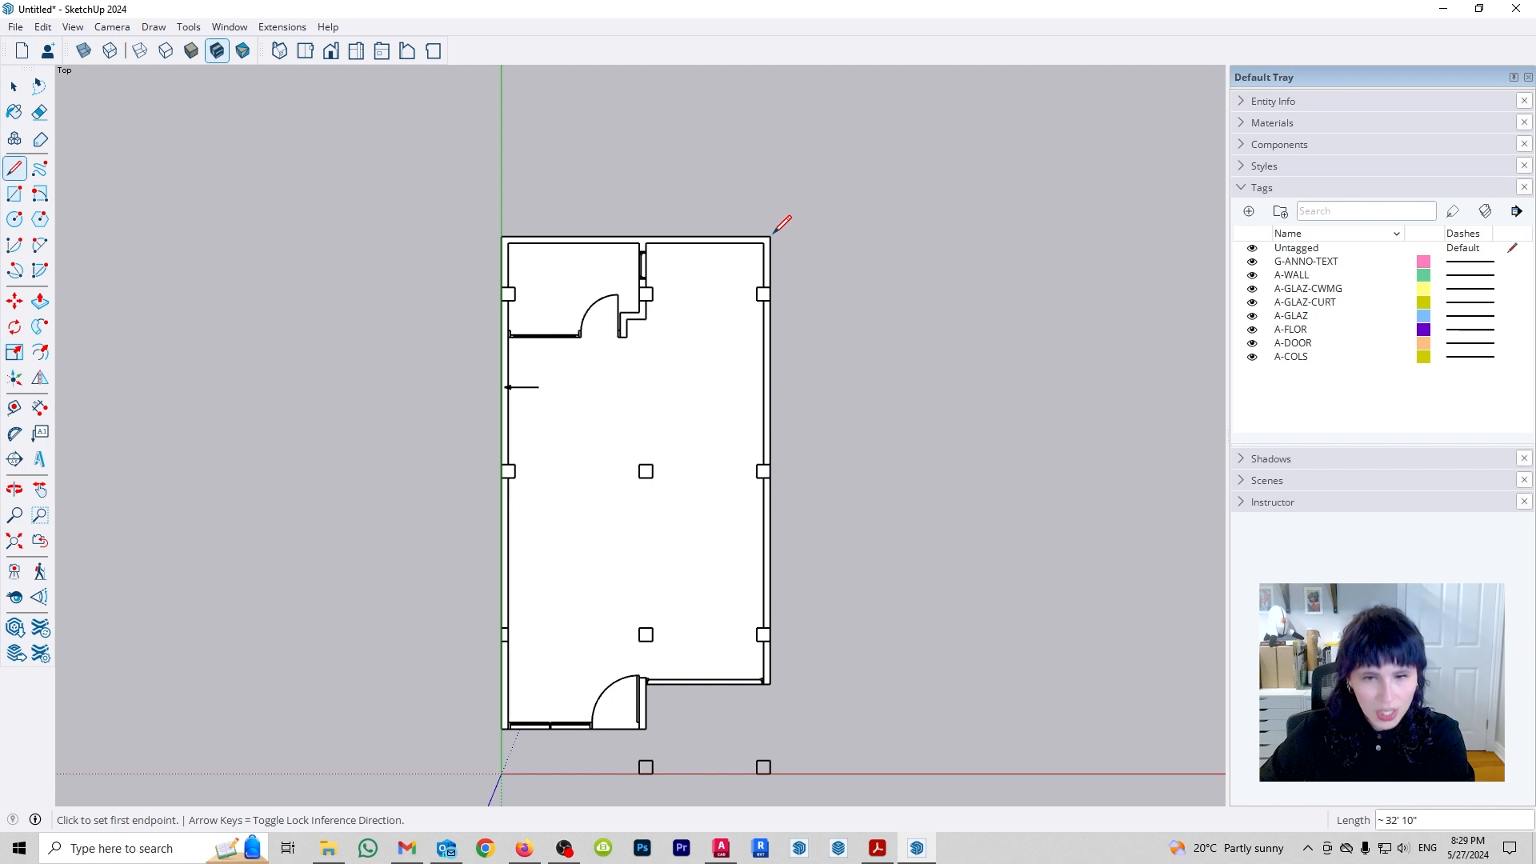
Delete the traced line along the recessed front wall and select the floor plan component.
key(space)
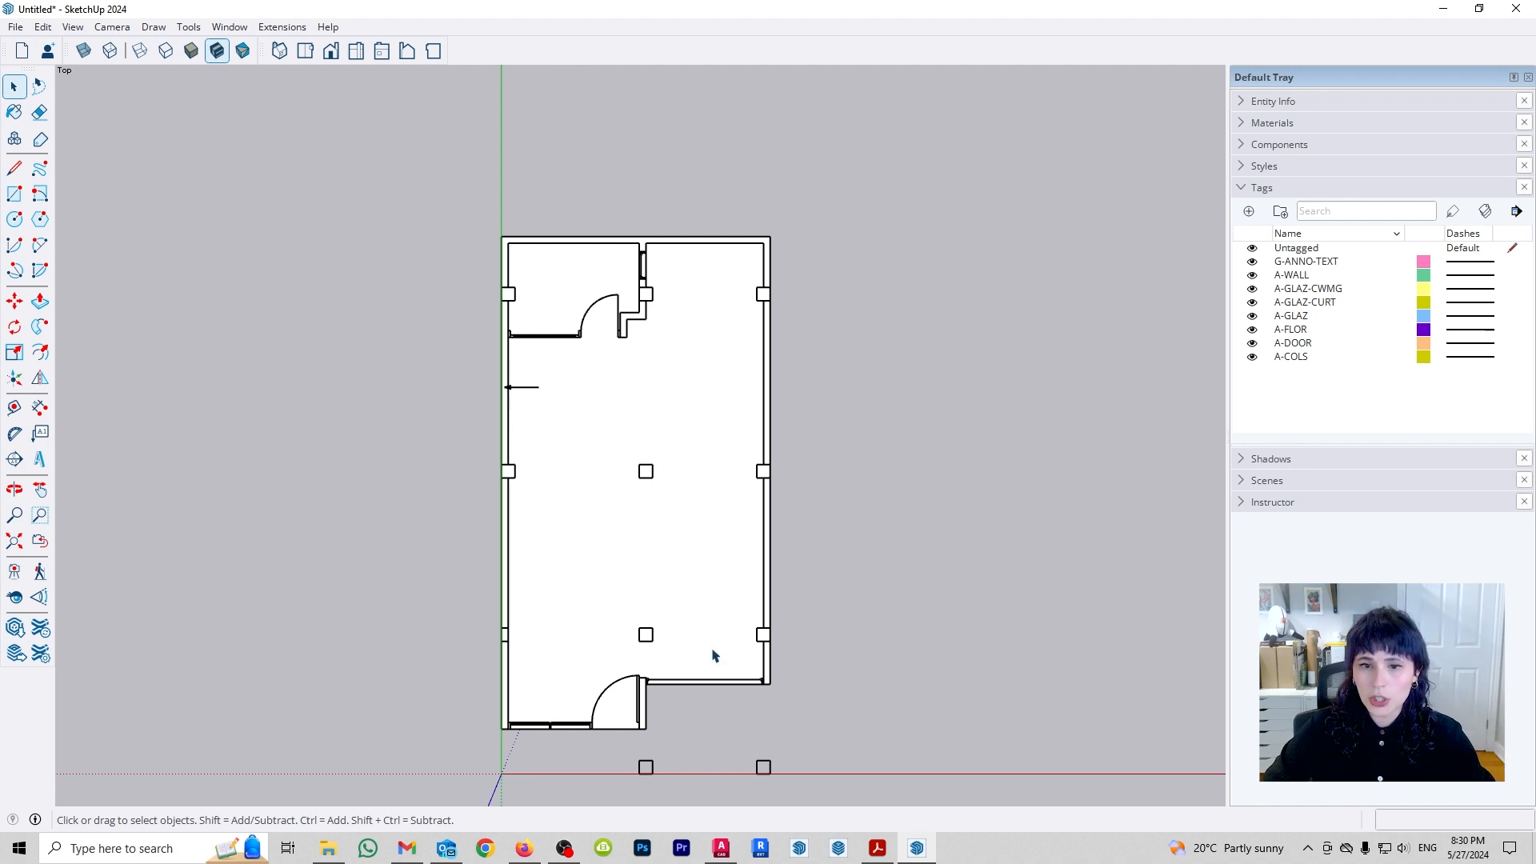
drag(629, 662, 810, 697)
click(687, 684)
key(Delete)
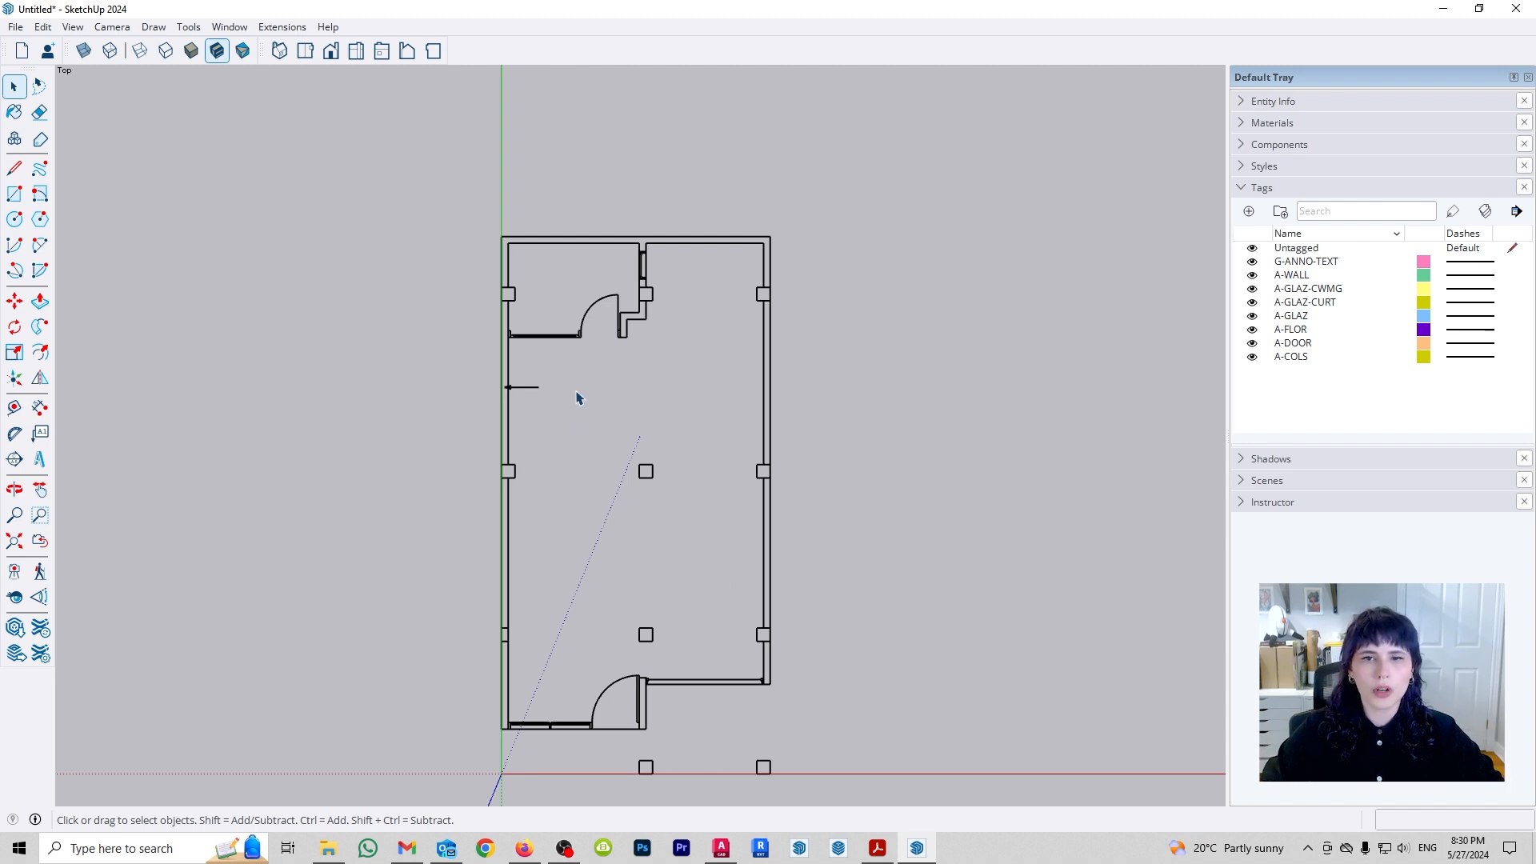
key(shift+z)
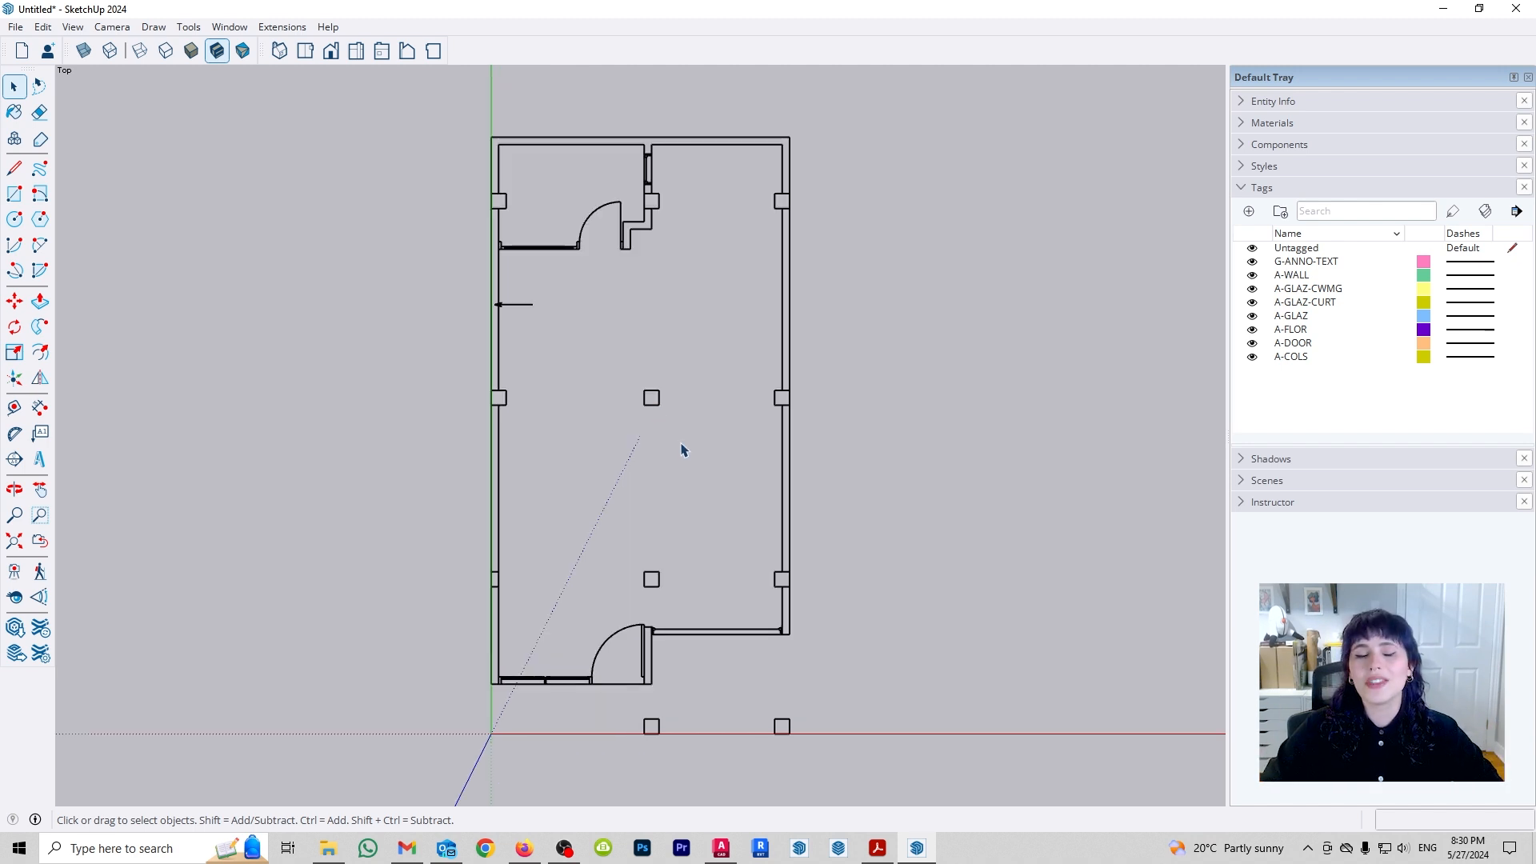
click(656, 409)
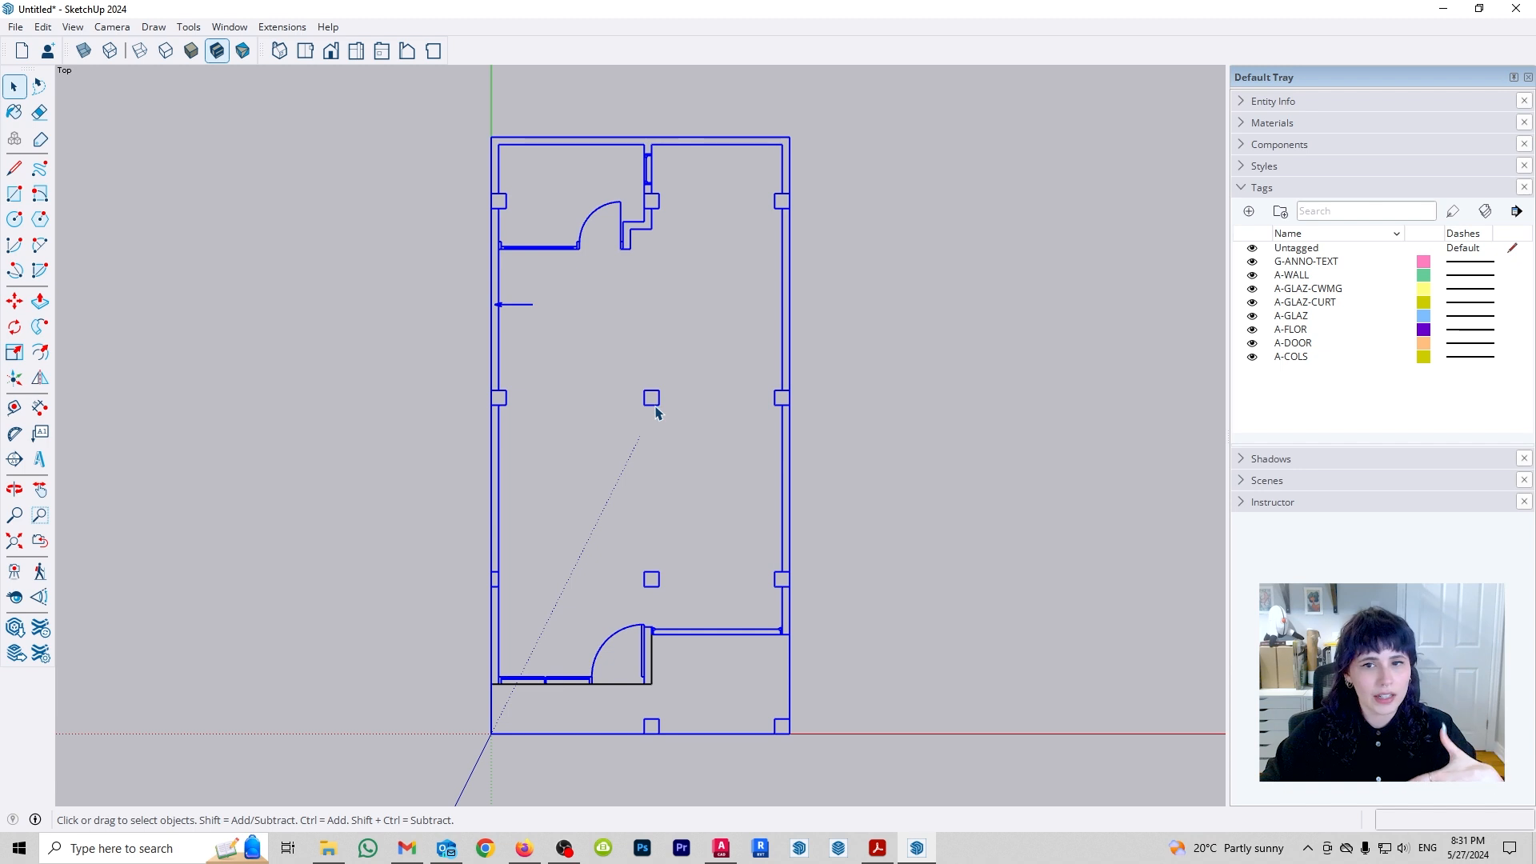
Hide the floor plan component and redraw the missing recessed front edge, about 9' 1" long, to close the floor face.
right_click(655, 410)
click(691, 459)
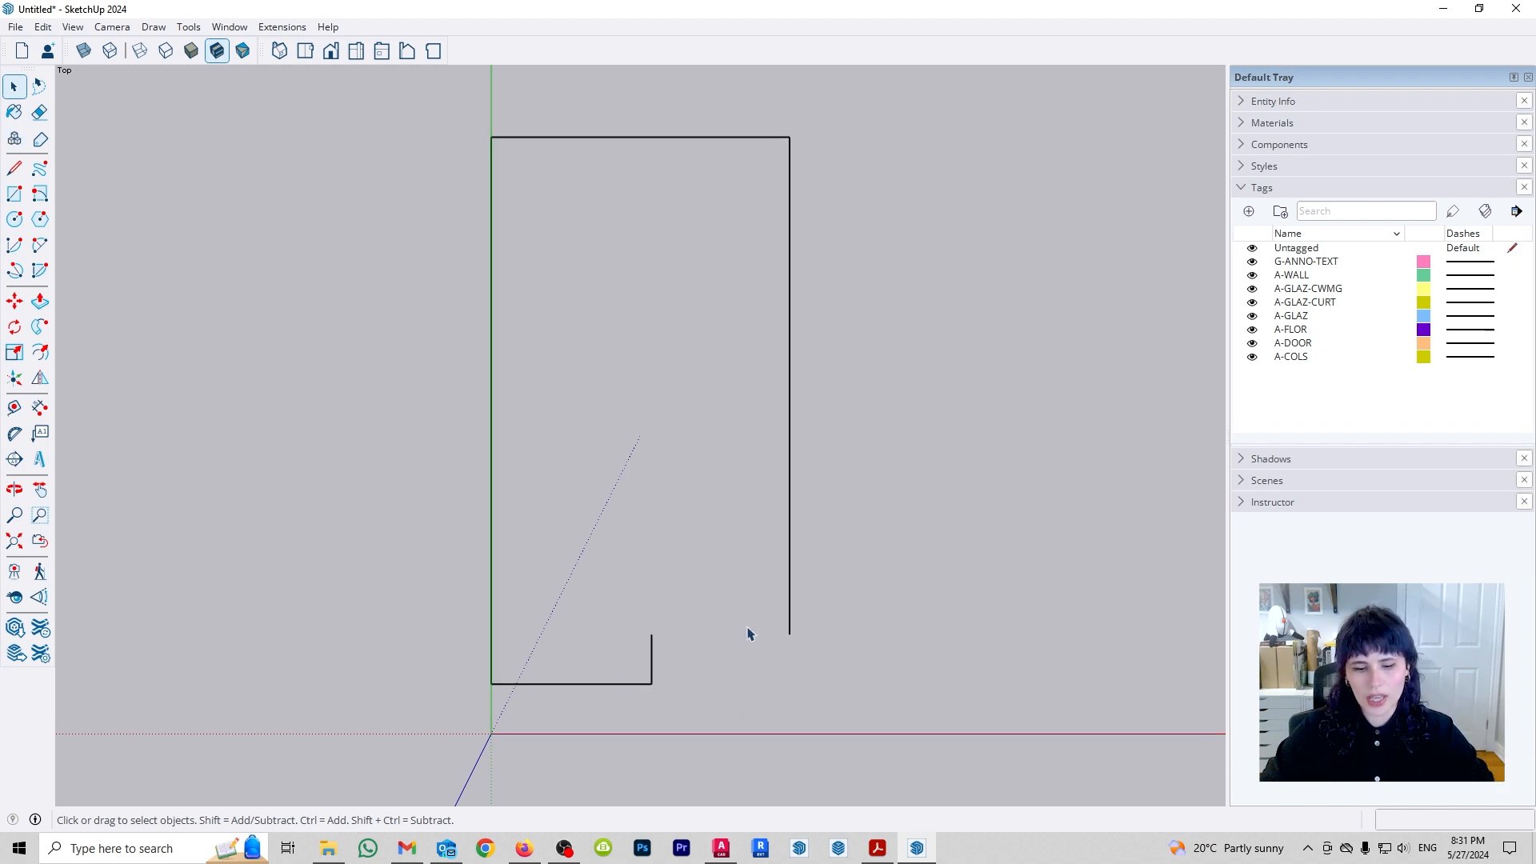
key(l)
click(652, 635)
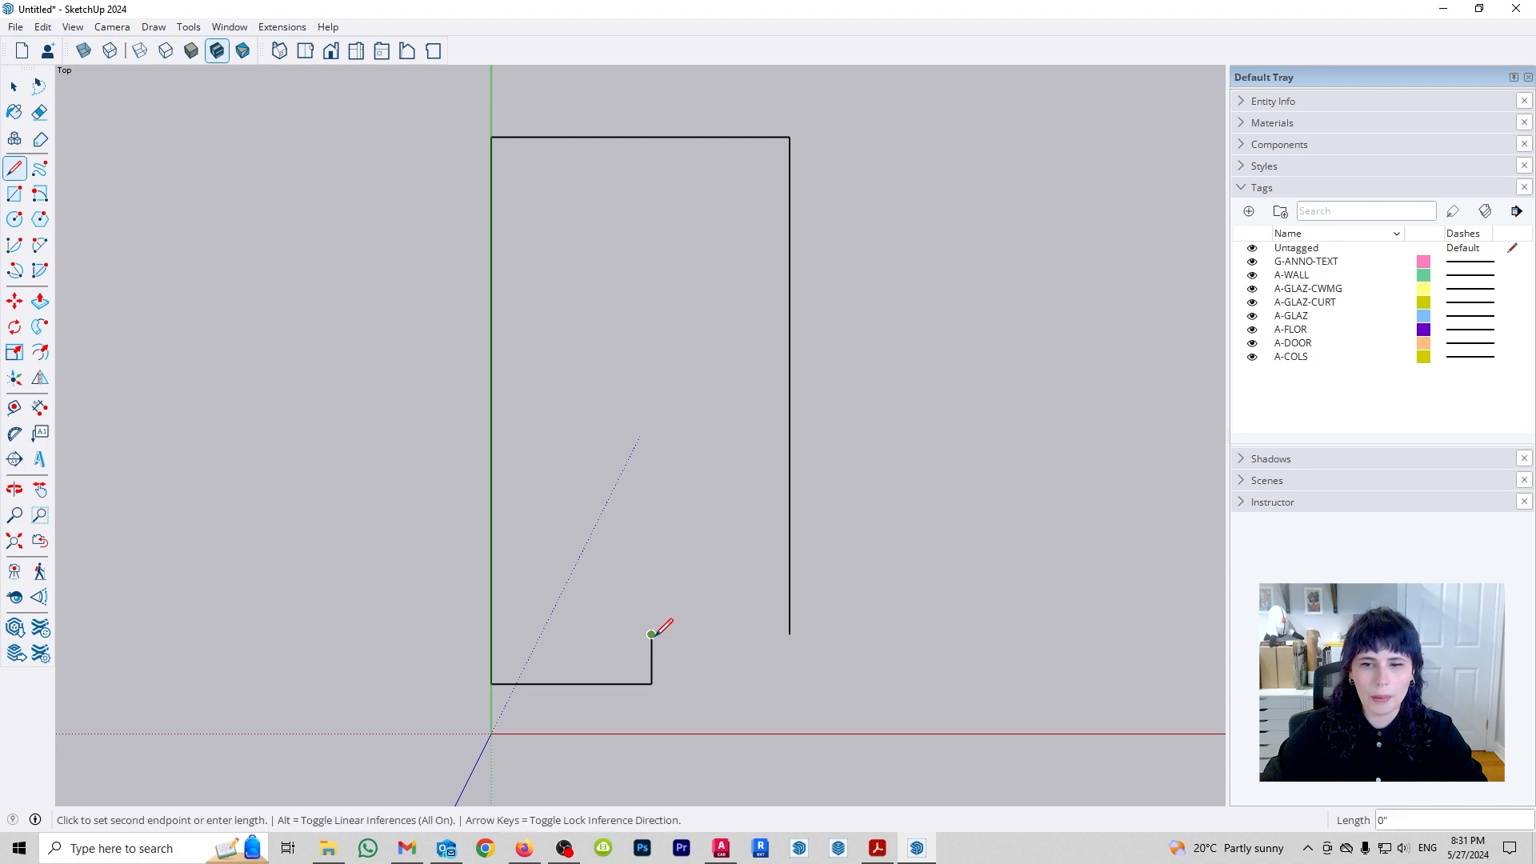
click(789, 634)
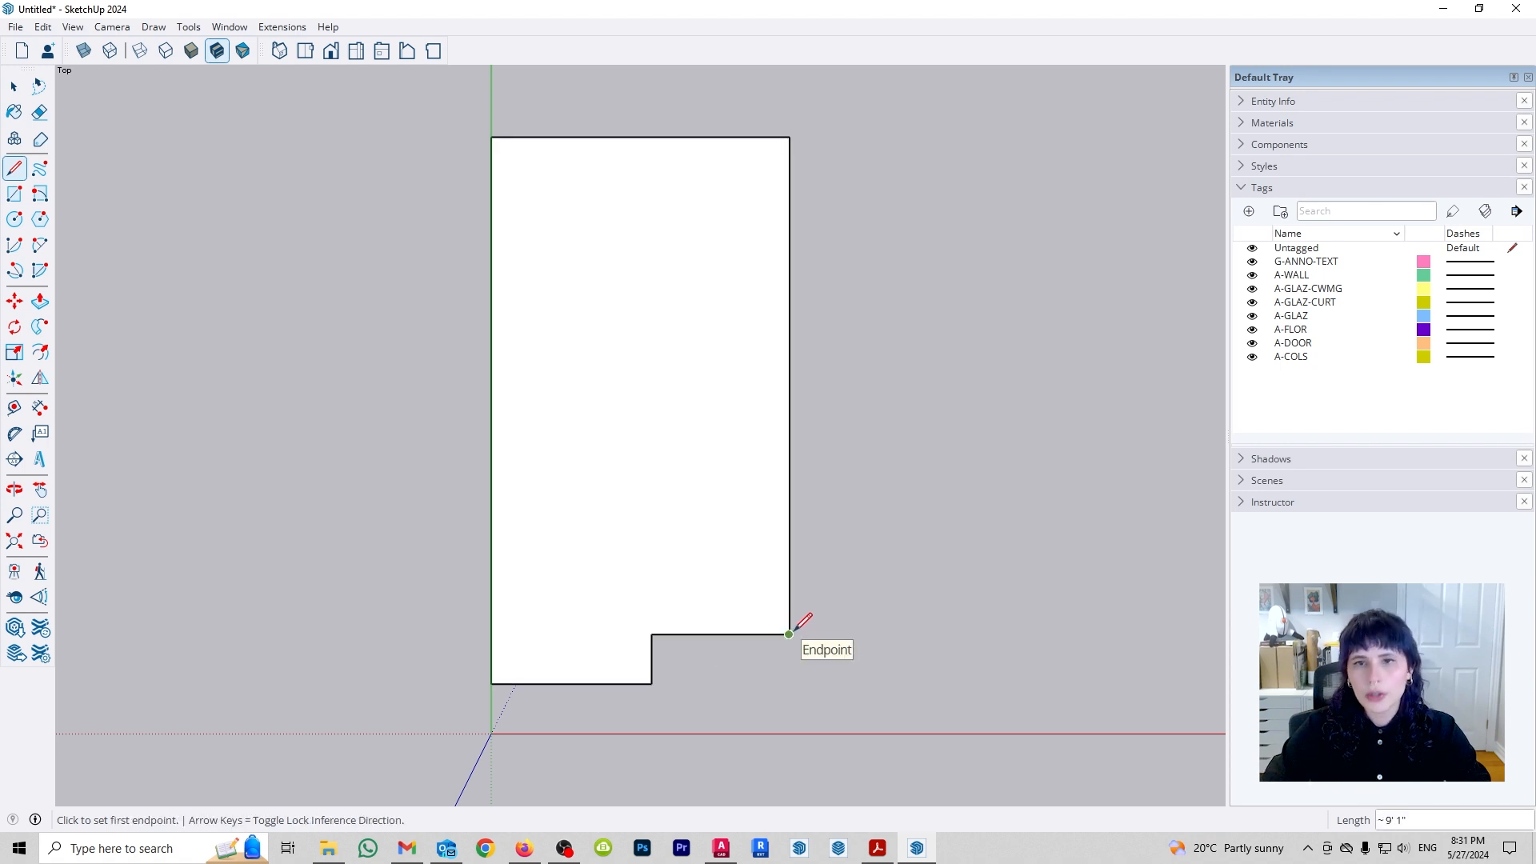
key(space)
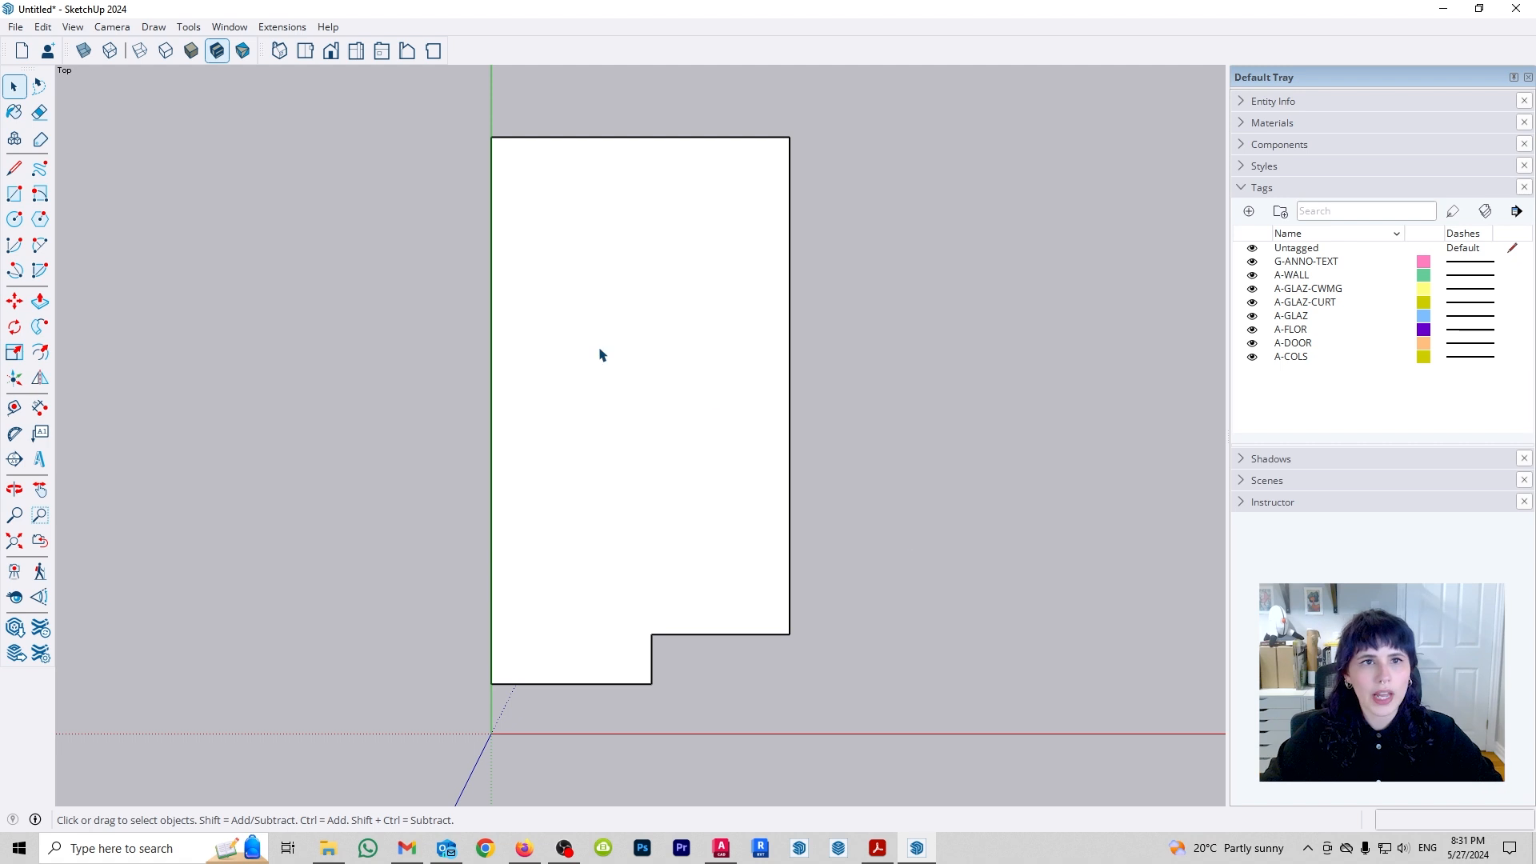
Unhide all hidden objects to bring the floor plan component back over the floor face.
click(43, 26)
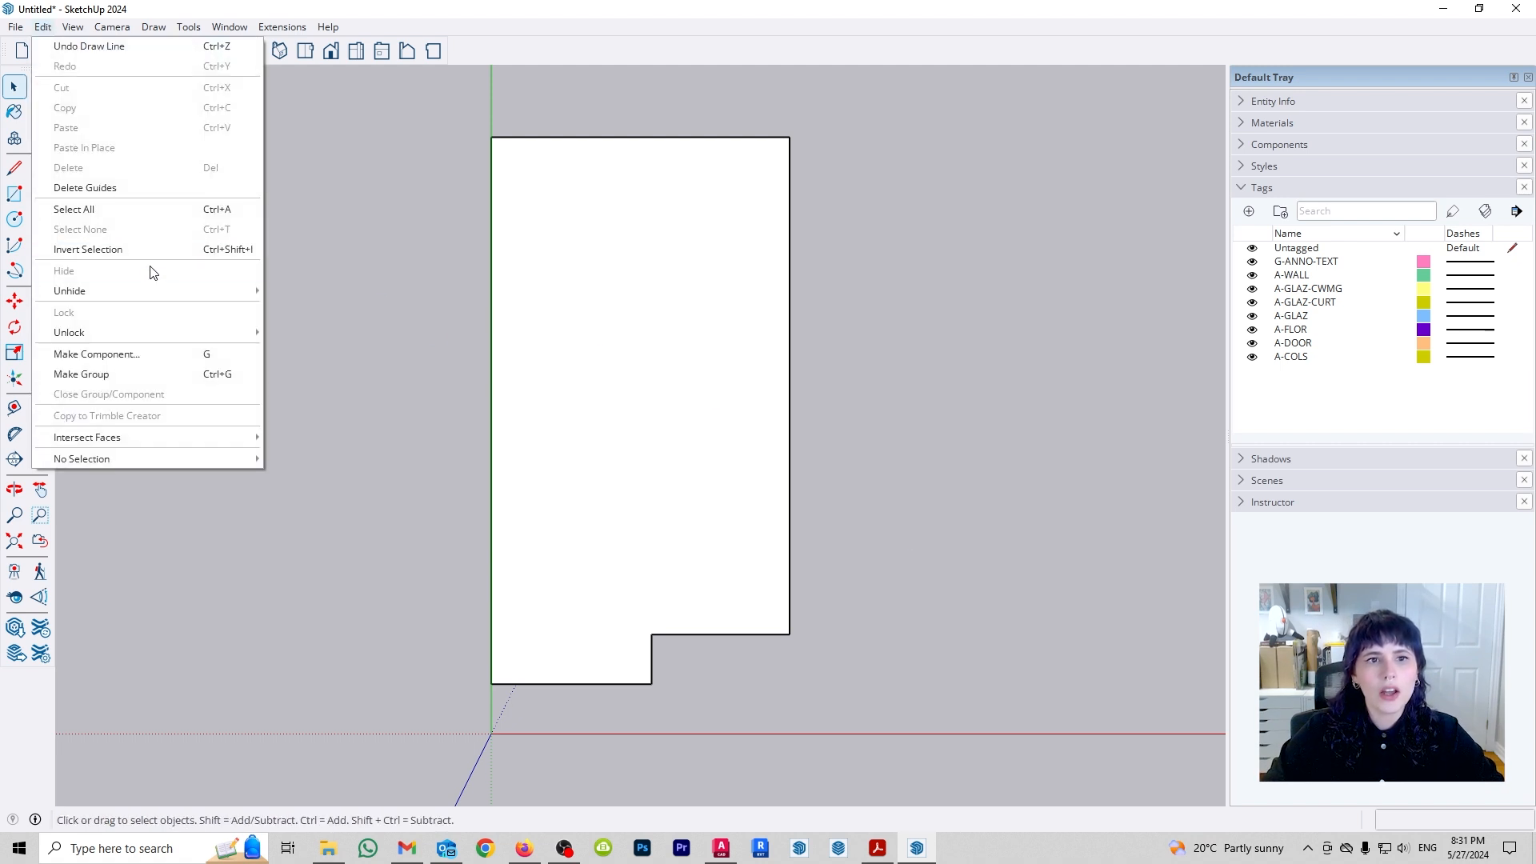
mouse_move(177, 297)
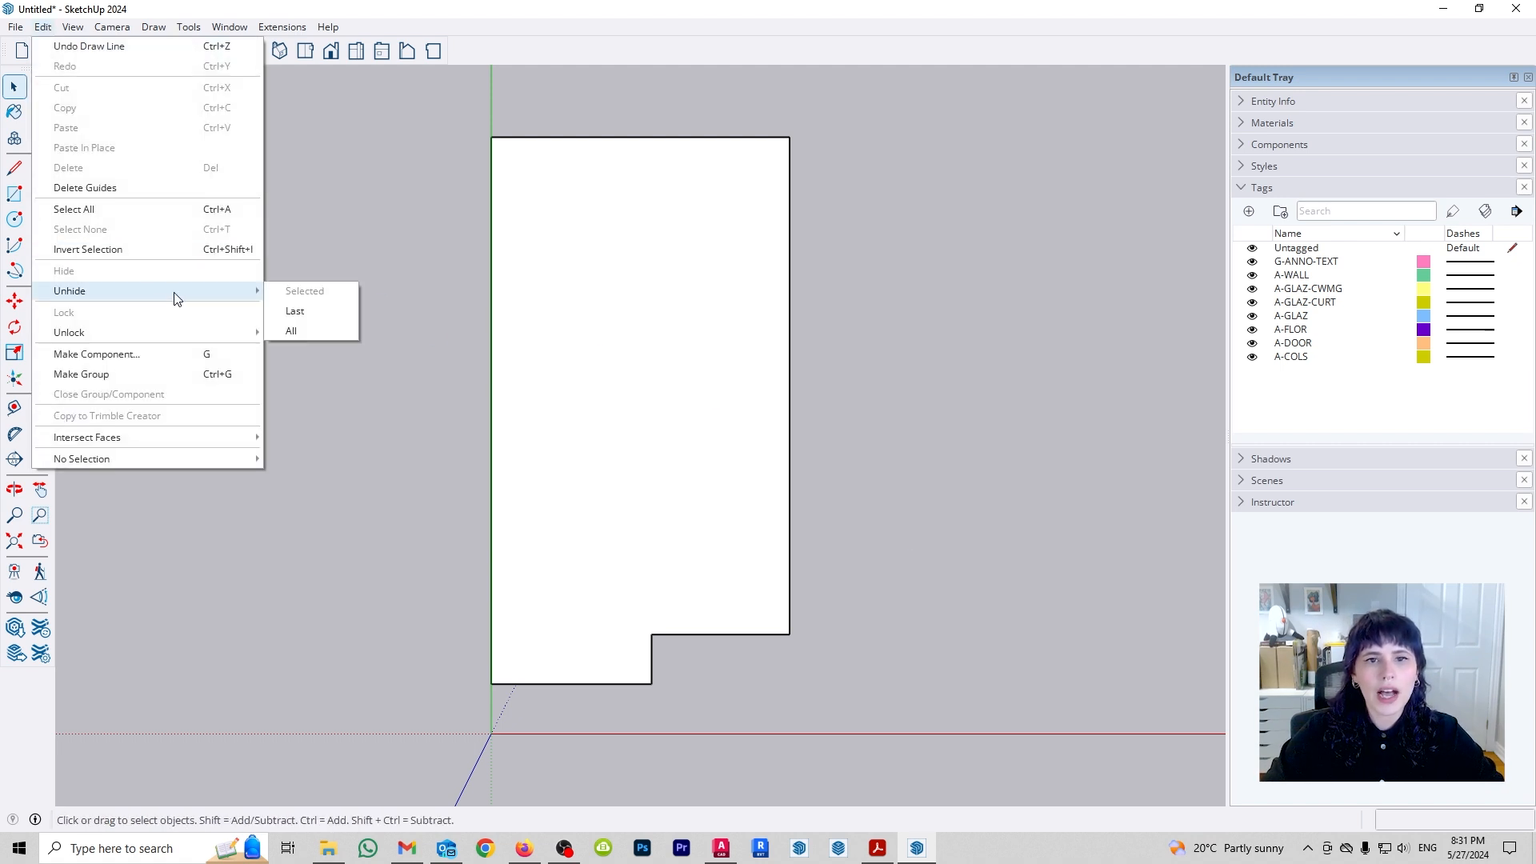
click(316, 330)
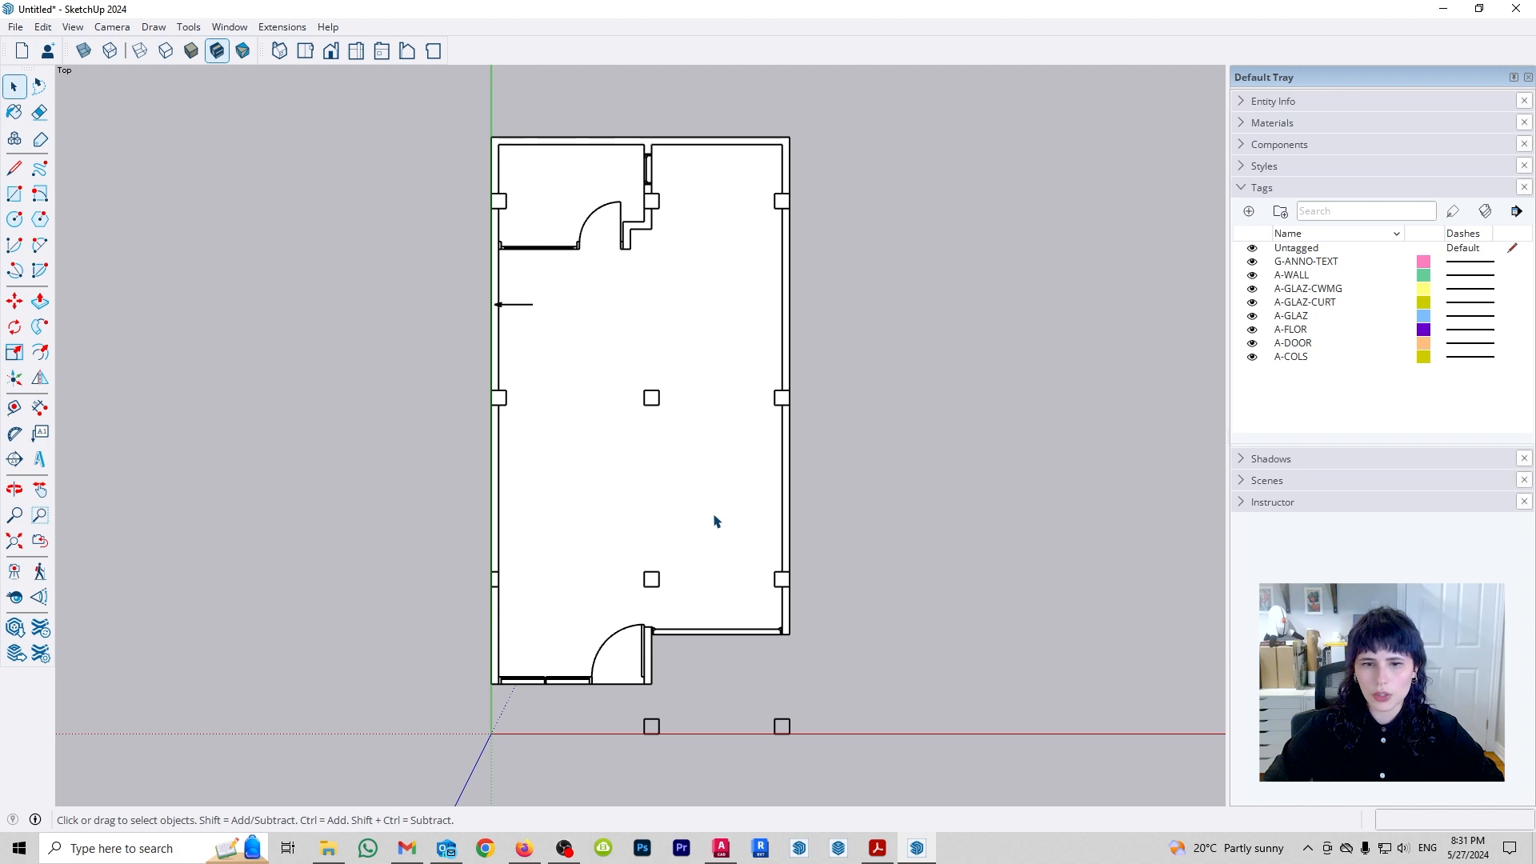
middle_drag(1001, 698, 655, 600)
scroll(635, 504, up, 4)
scroll(663, 512, down, 1)
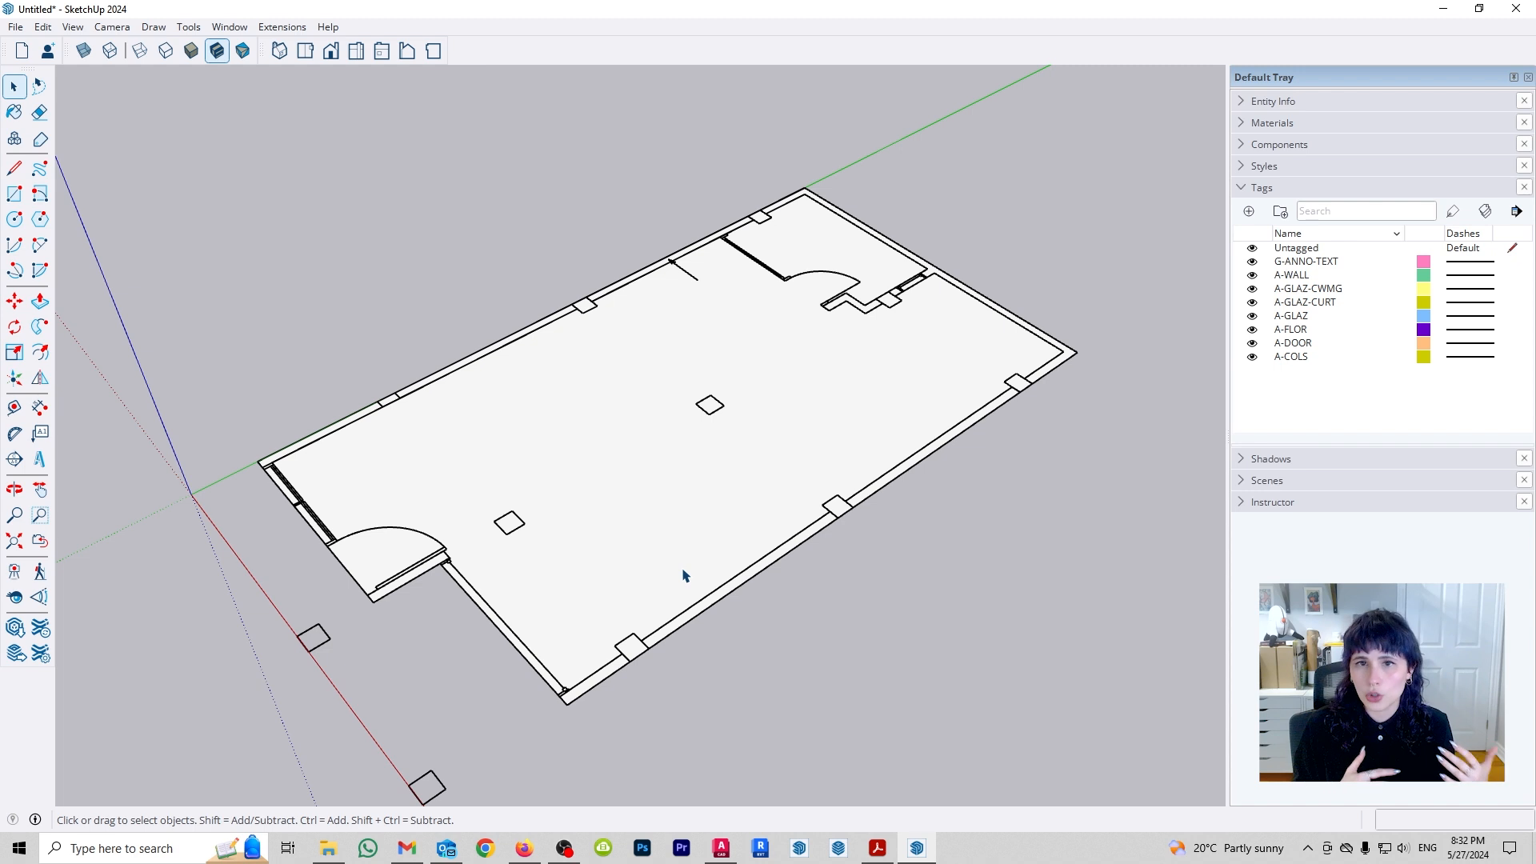
middle_drag(658, 604, 698, 538)
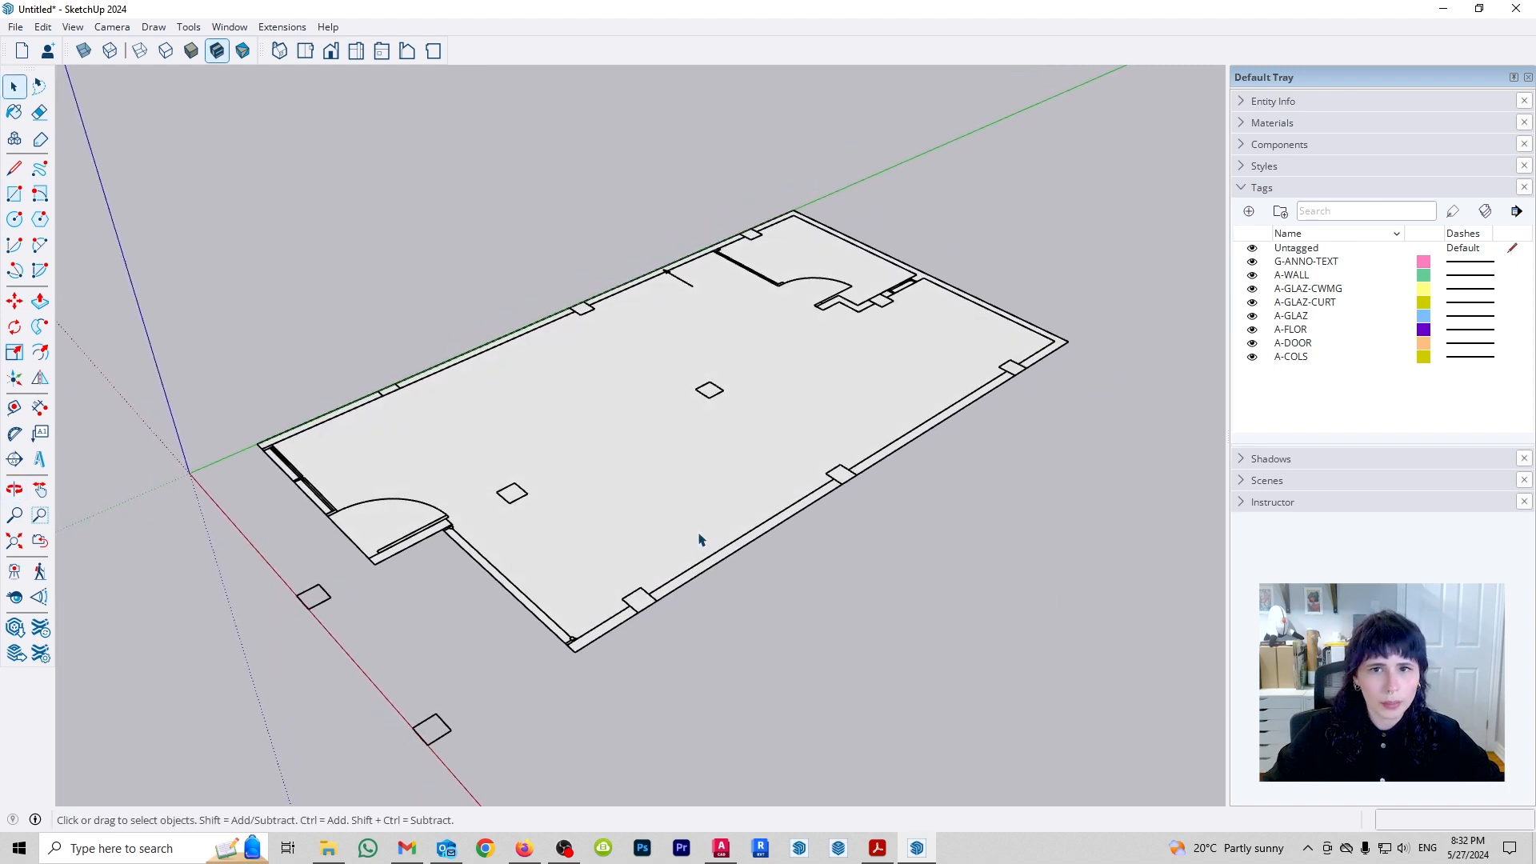
scroll(698, 540, up, 2)
scroll(698, 540, up, 1)
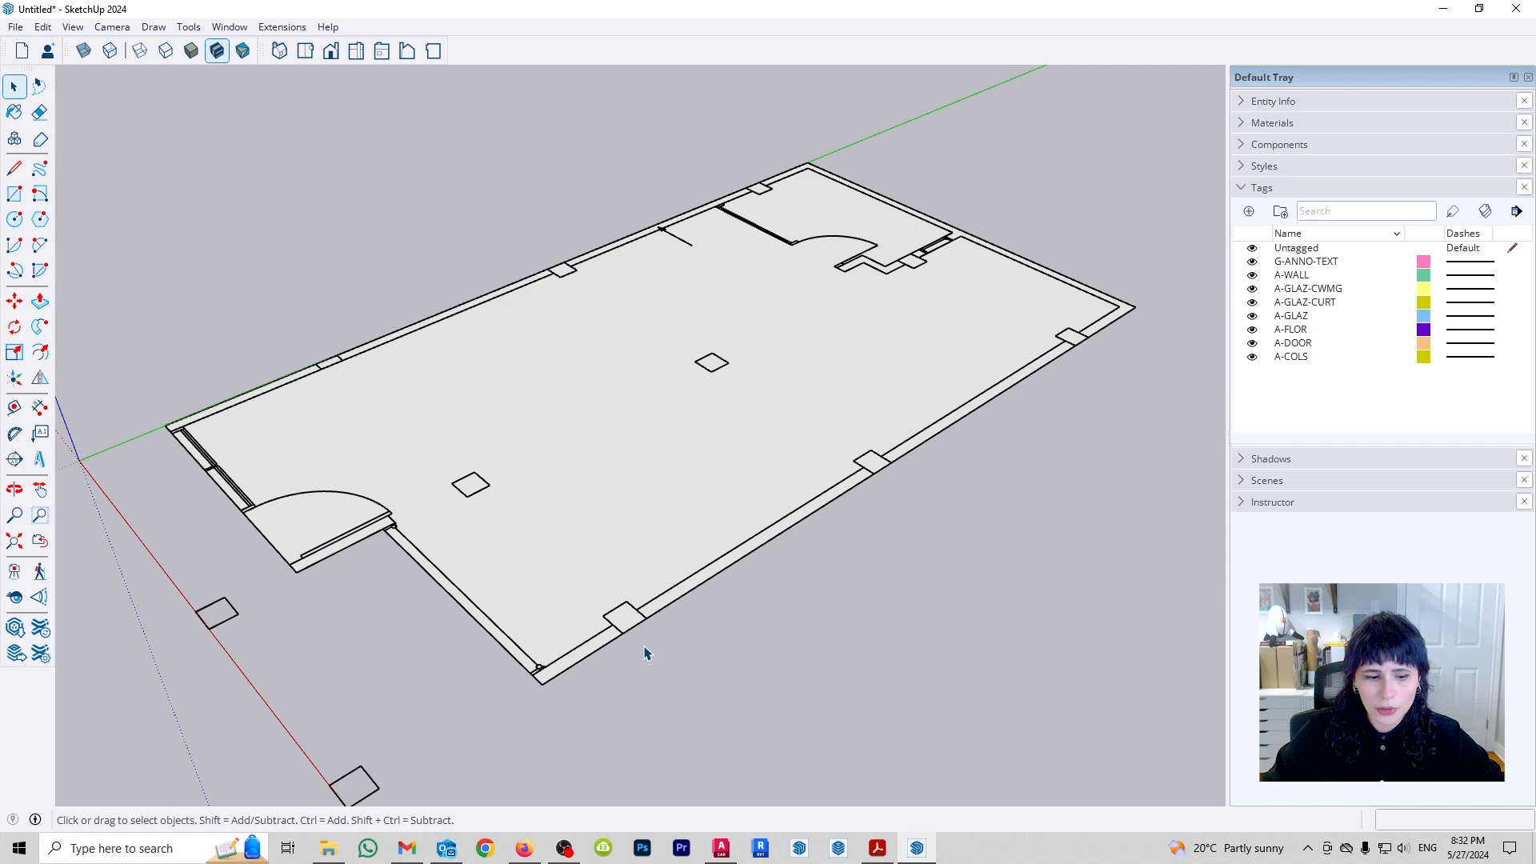
shift+middle_drag(645, 651, 681, 607)
Switch to the floor plan drawing in AutoCAD and read its ceiling height and plenum notes.
click(721, 848)
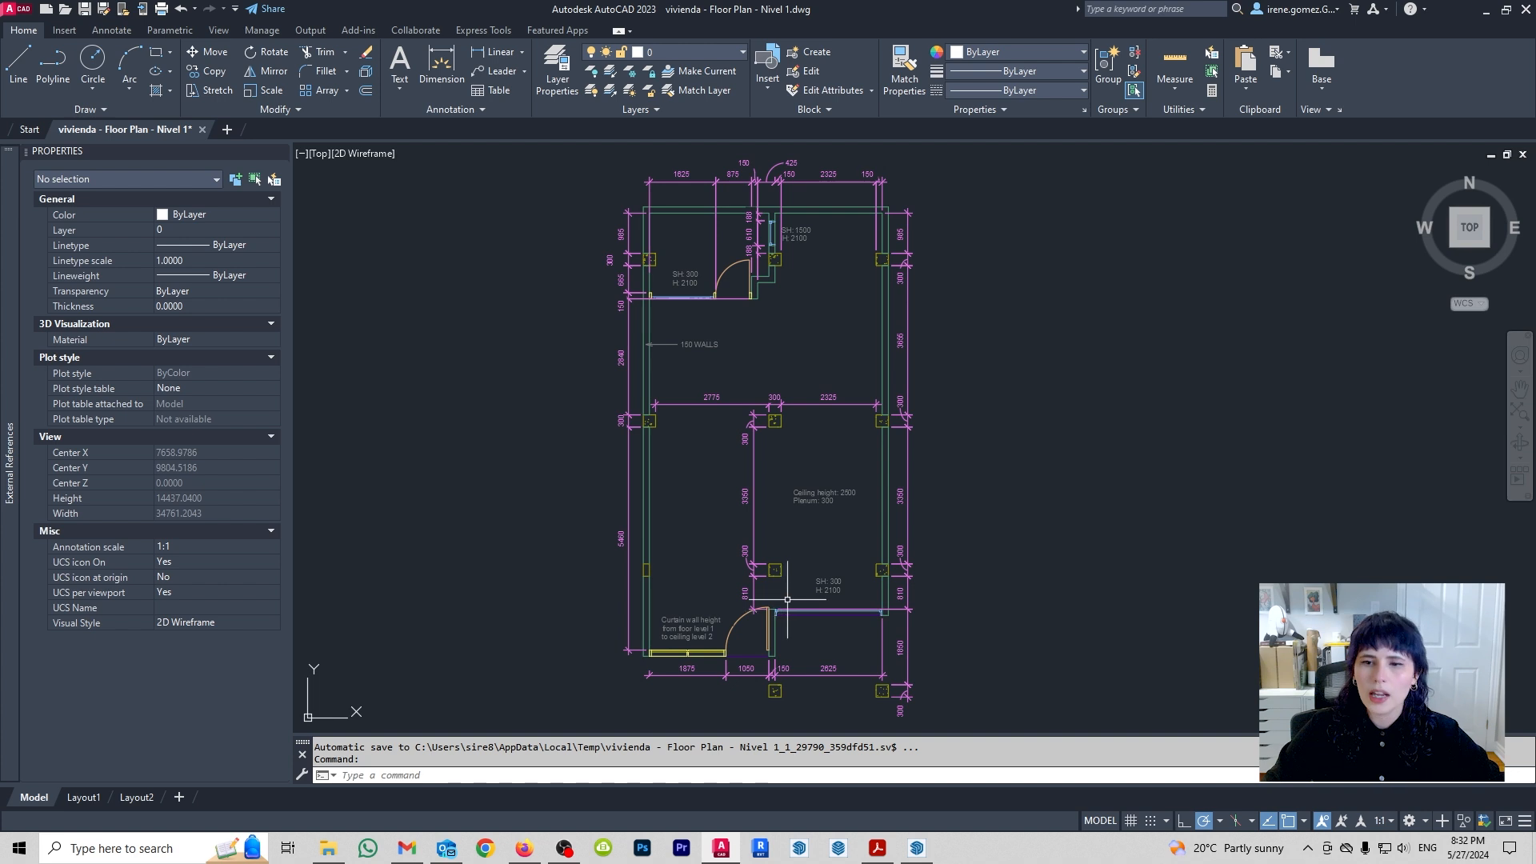
scroll(839, 537, up, 2)
mouse_move(800, 488)
middle_down()
mouse_move(752, 463)
mouse_move(746, 436)
middle_up()
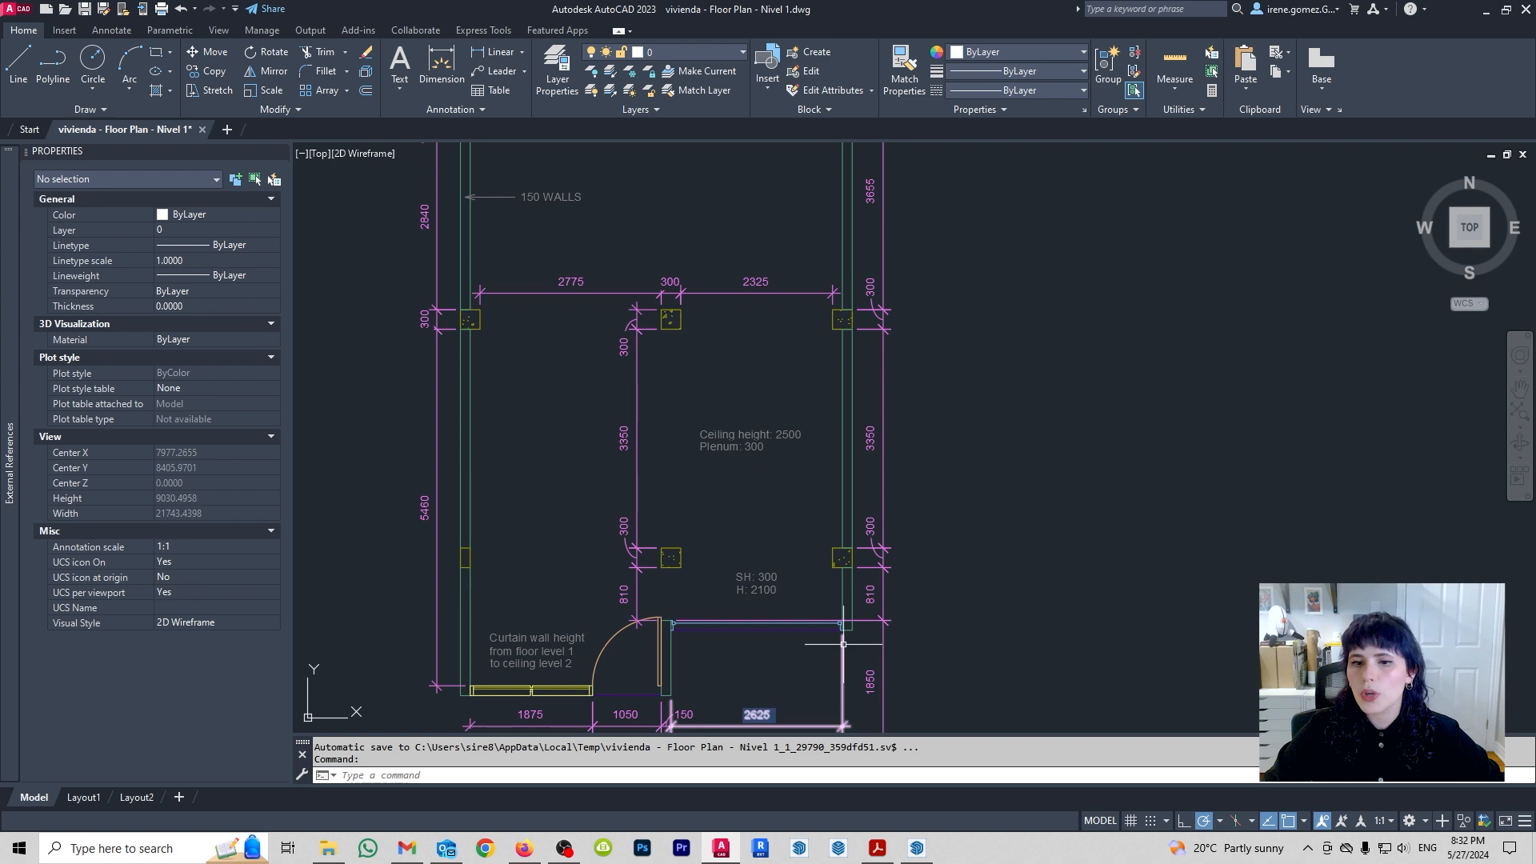
scroll(811, 454, up, 5)
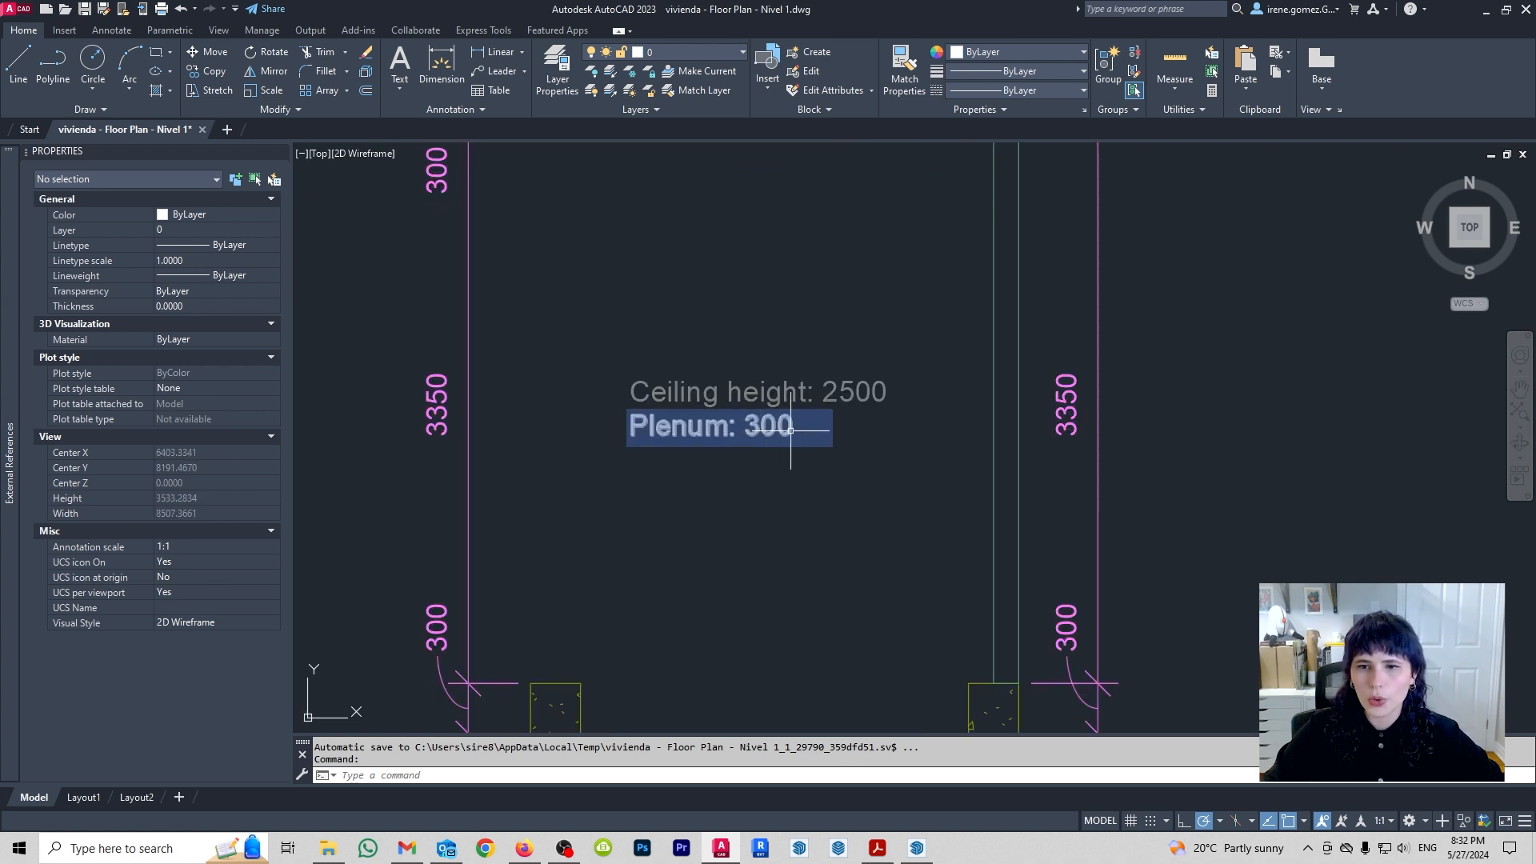
Switch back to SketchUp and extrude the floor face 300 mm downwards with Push/Pull.
click(916, 847)
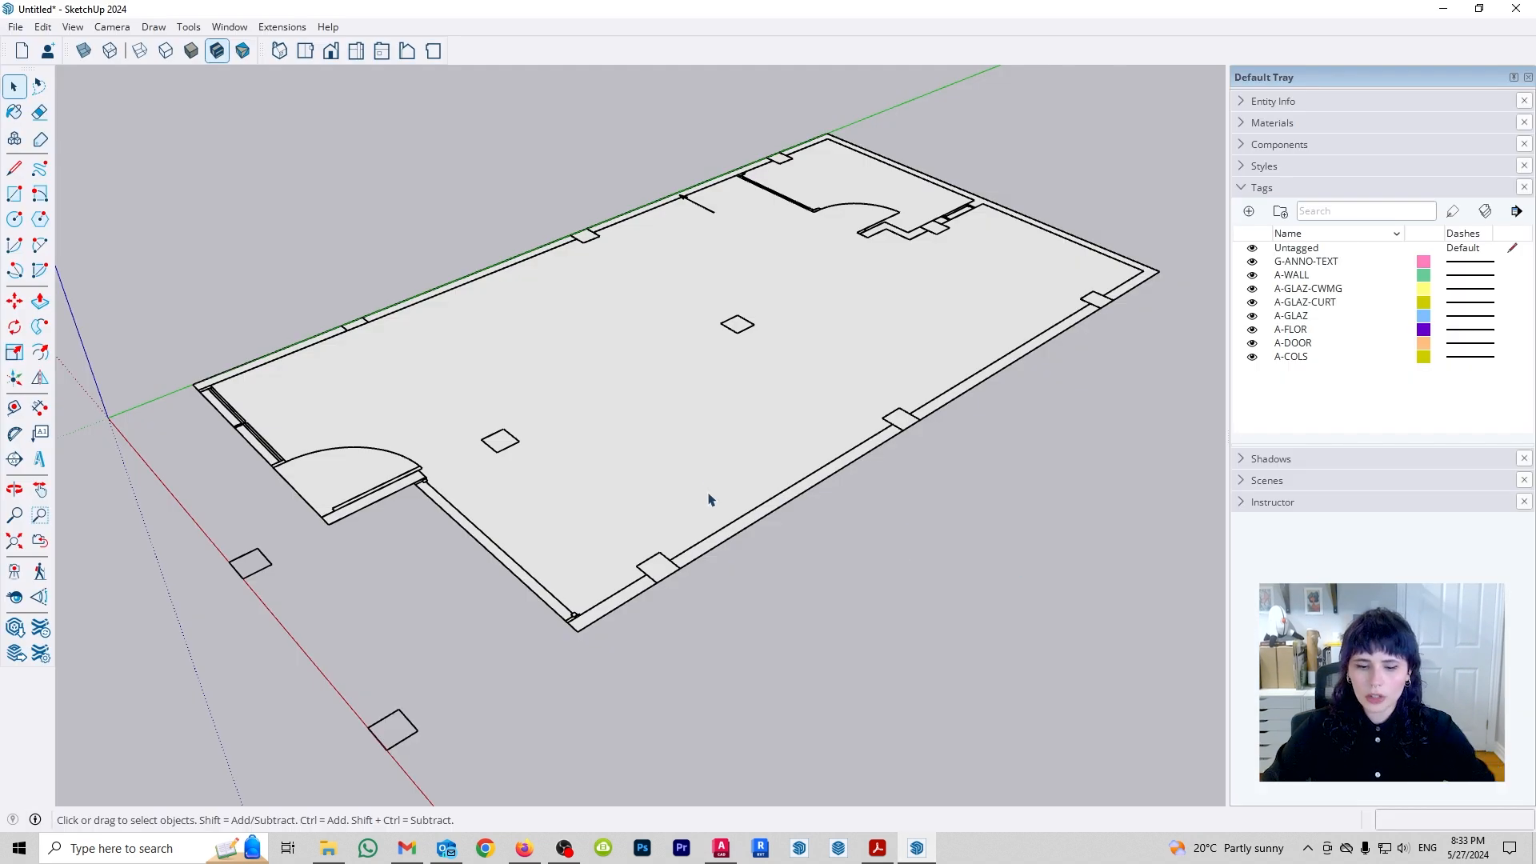
key(p)
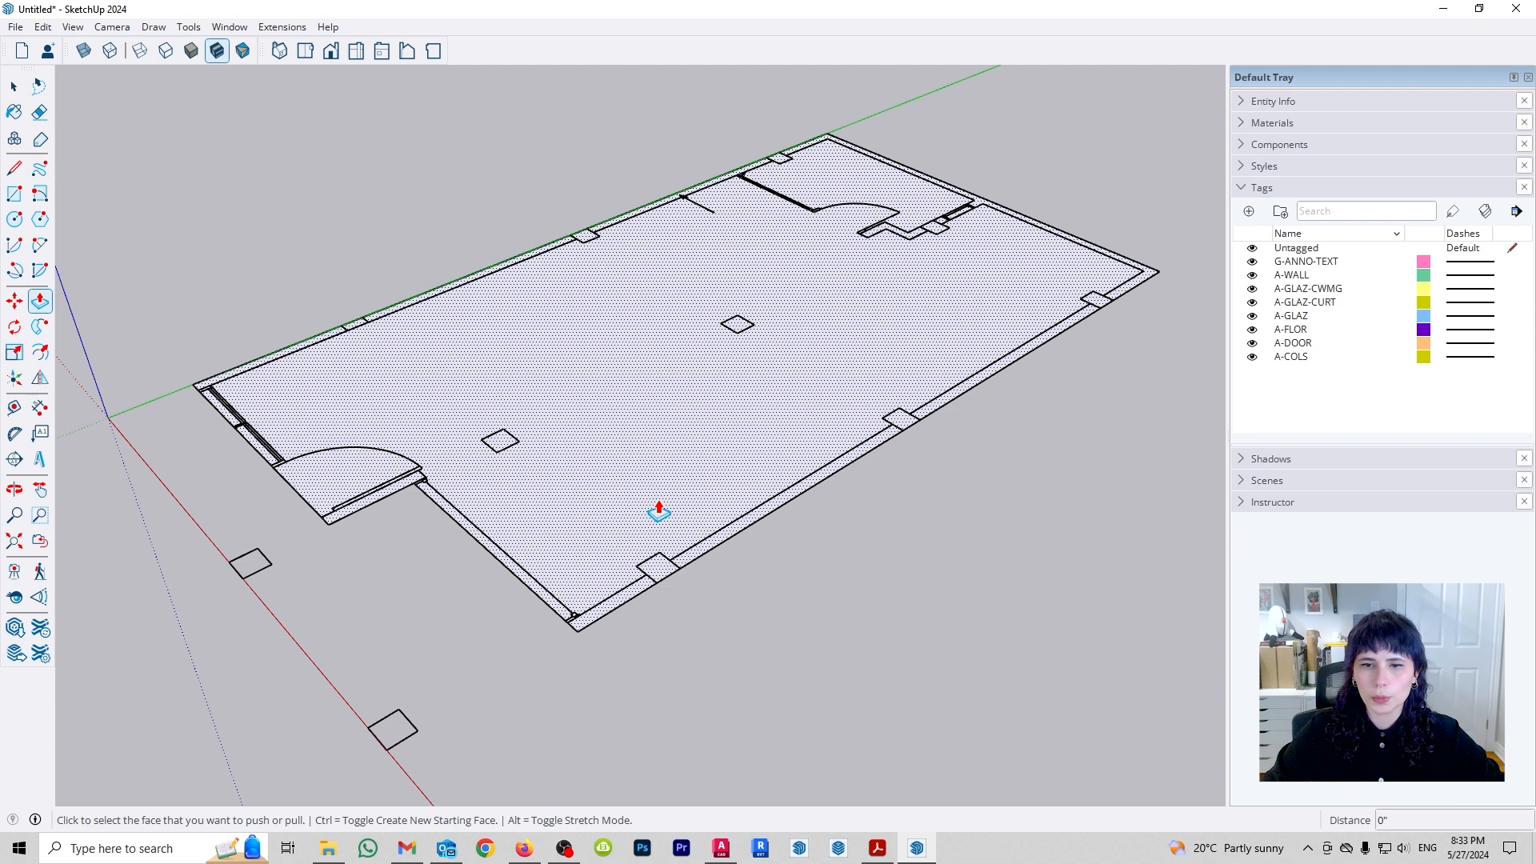
click(663, 518)
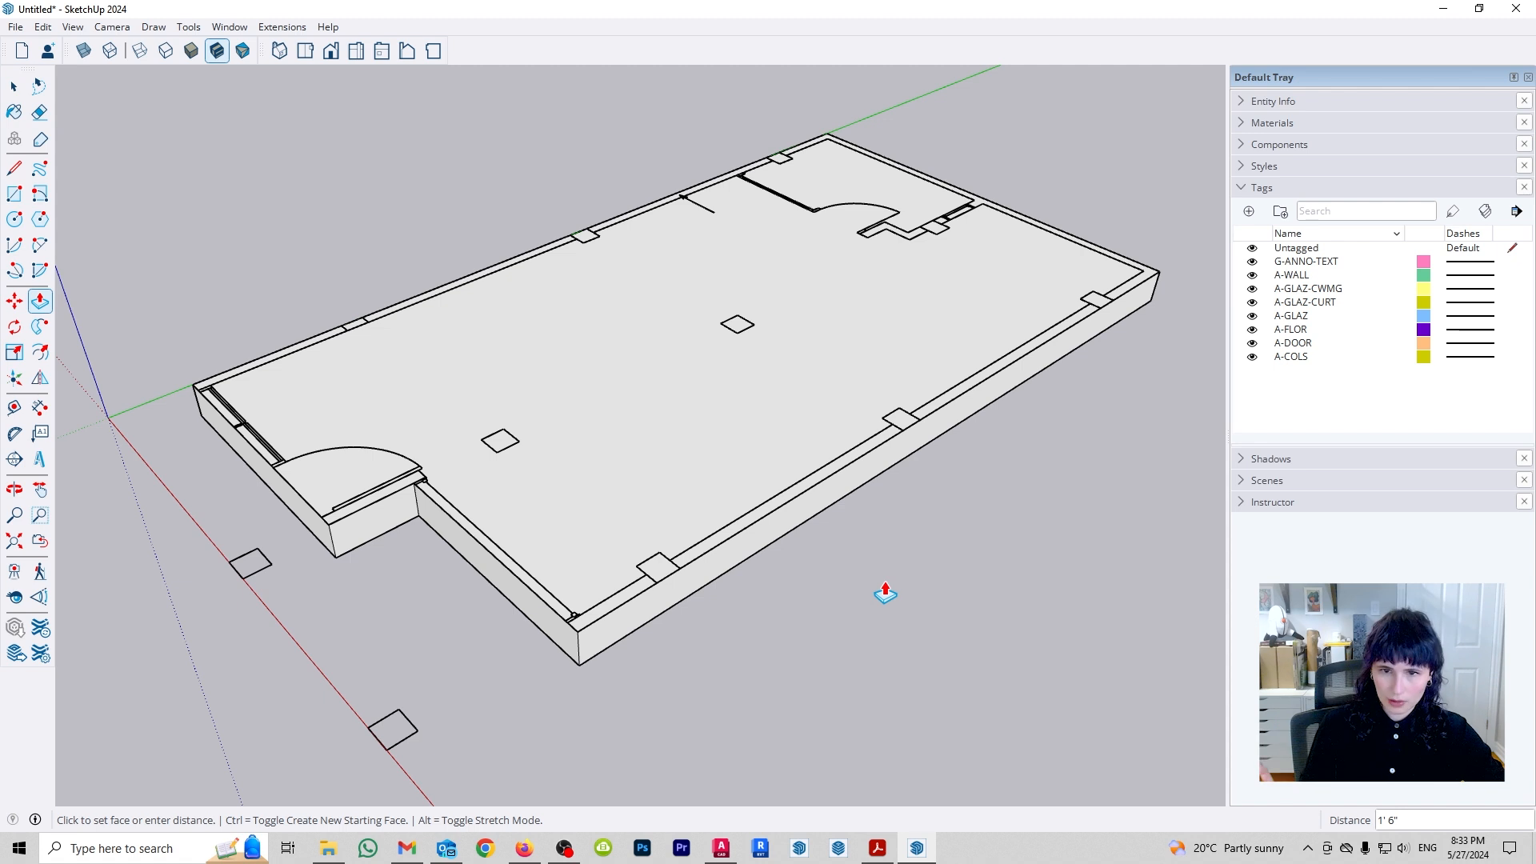
click(702, 560)
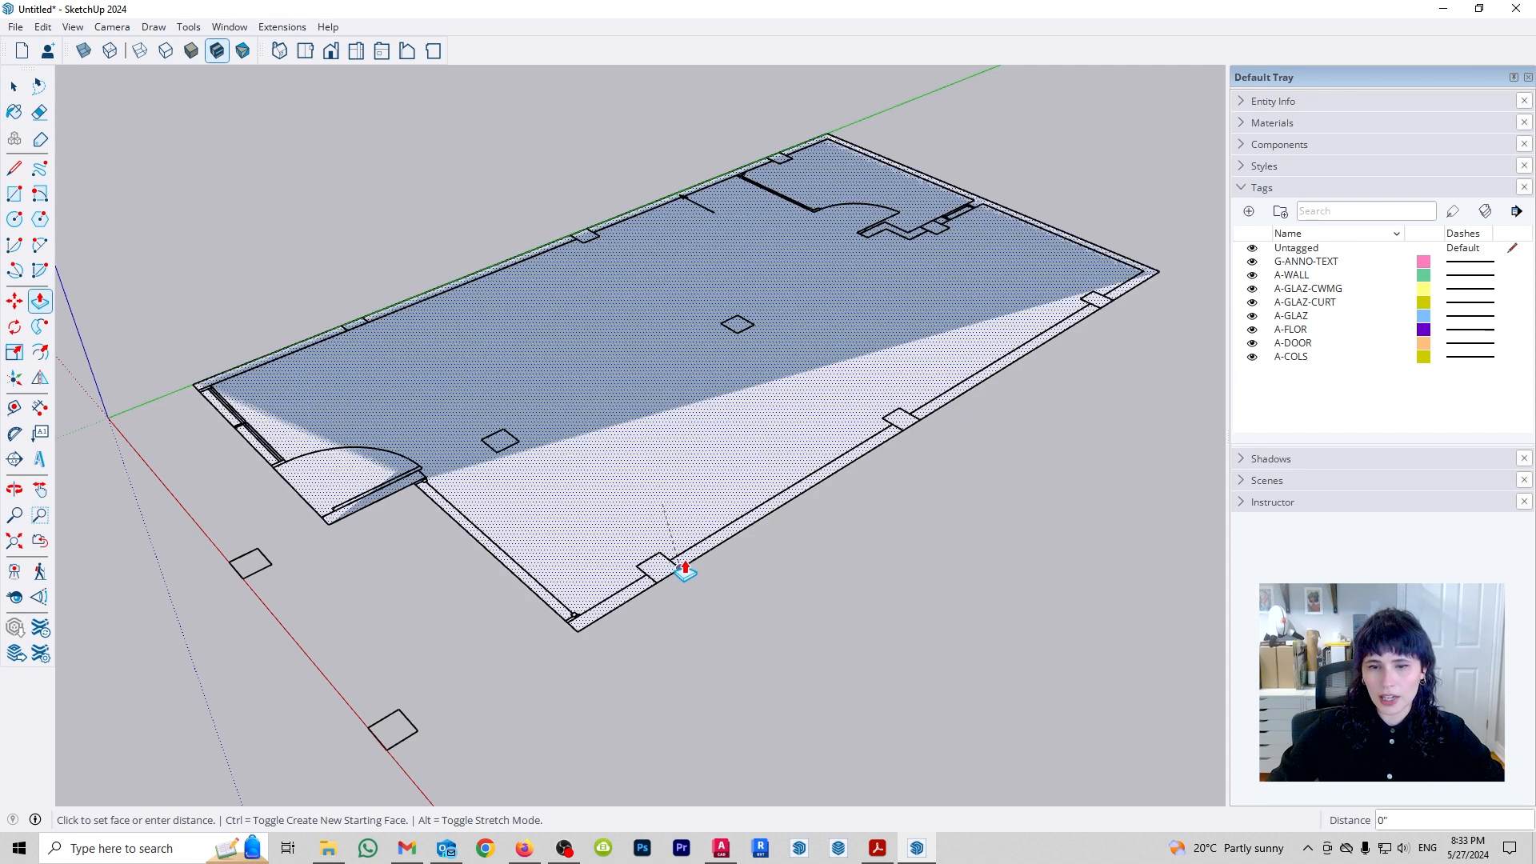
click(689, 606)
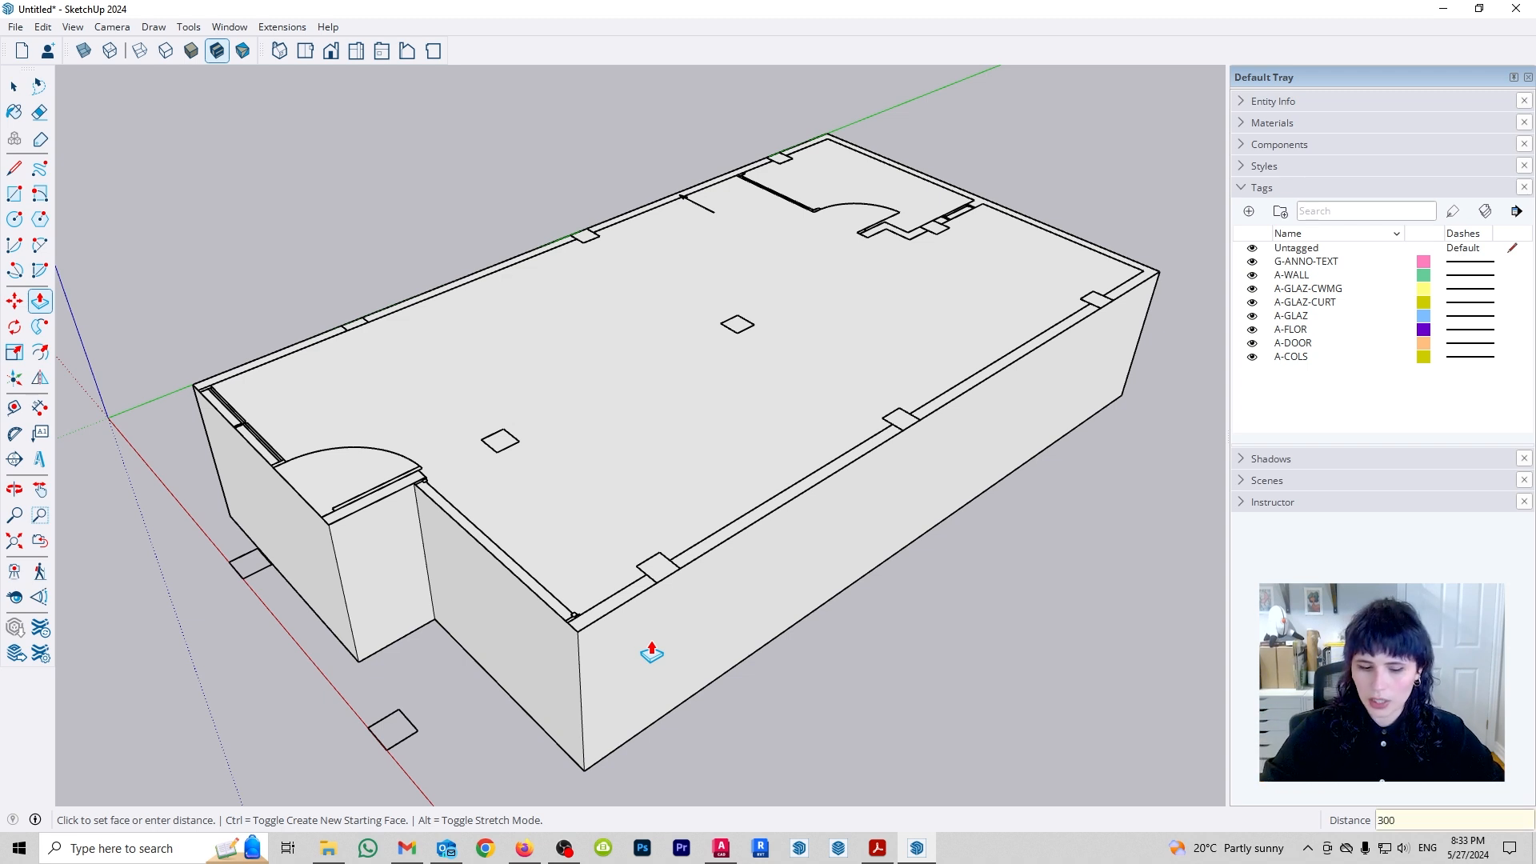
key(Return)
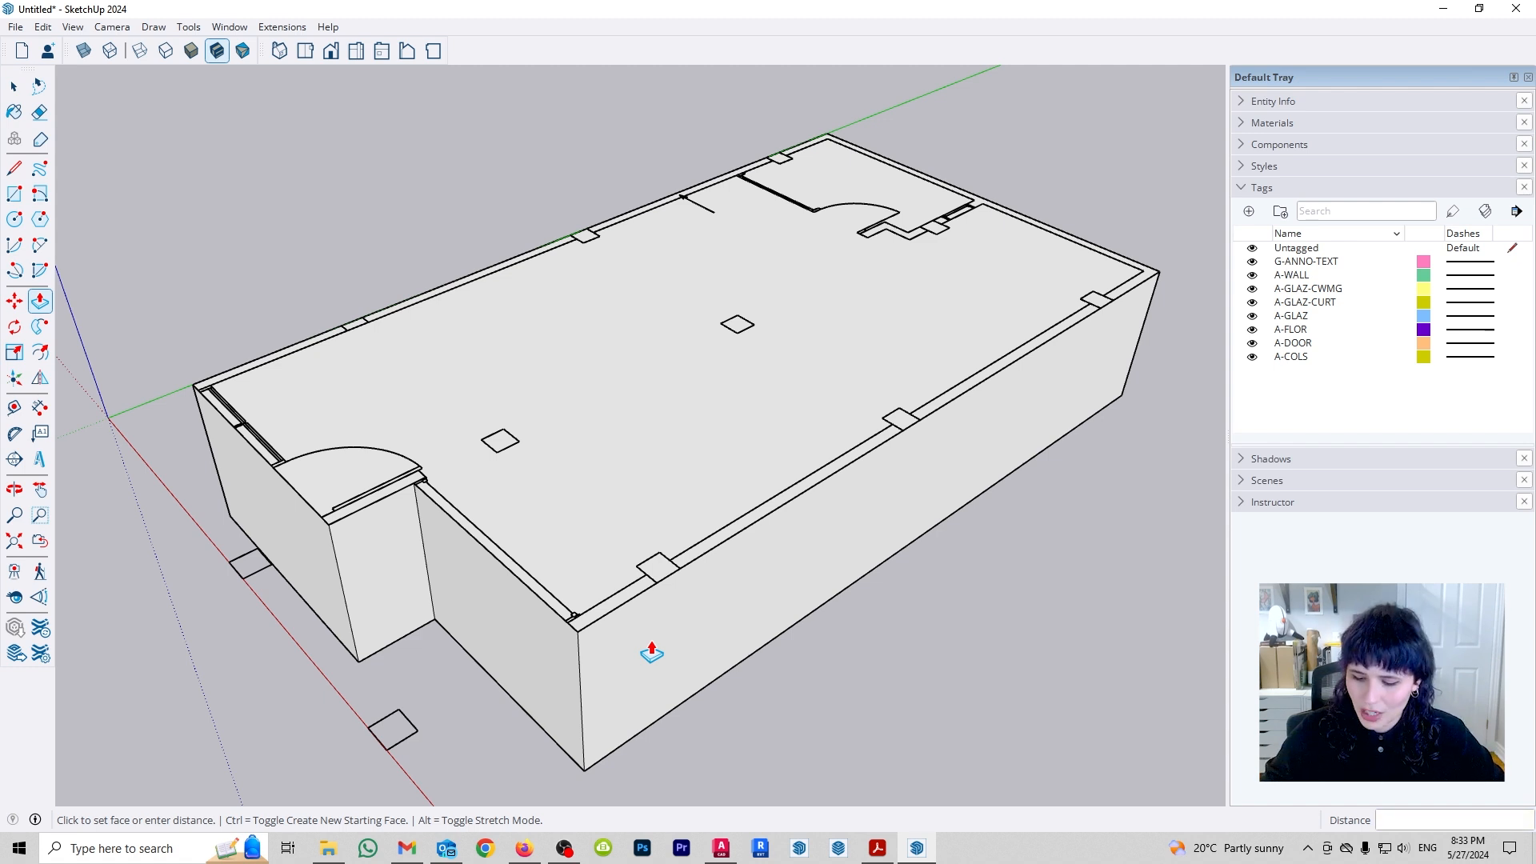
text(300mm)
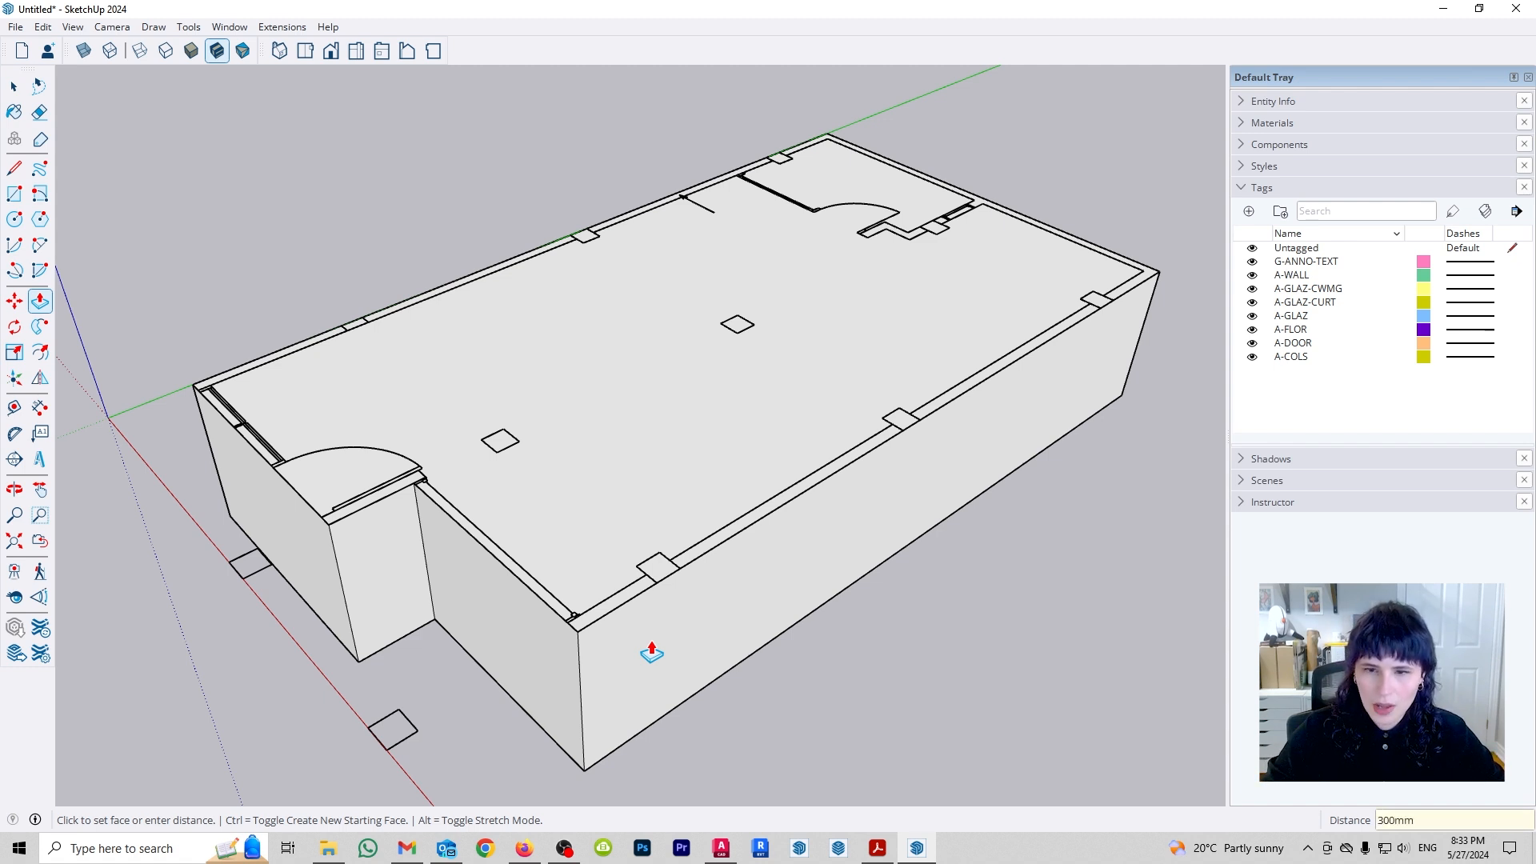
key(Return)
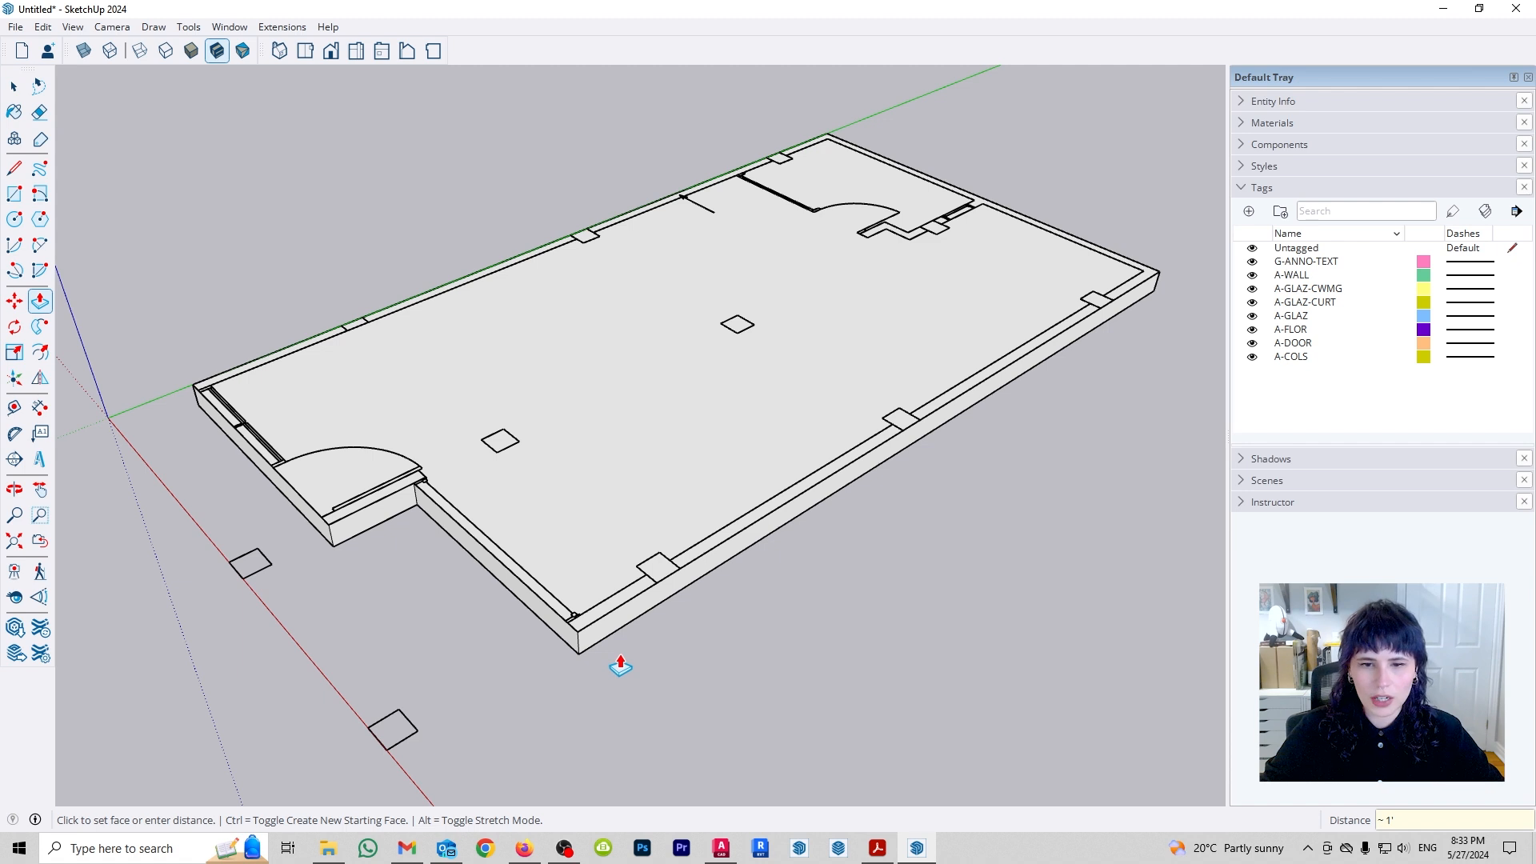
Measure the floor slab's thickness along its vertical front corner edge with the Tape Measure tool.
key(t)
scroll(592, 640, up, 5)
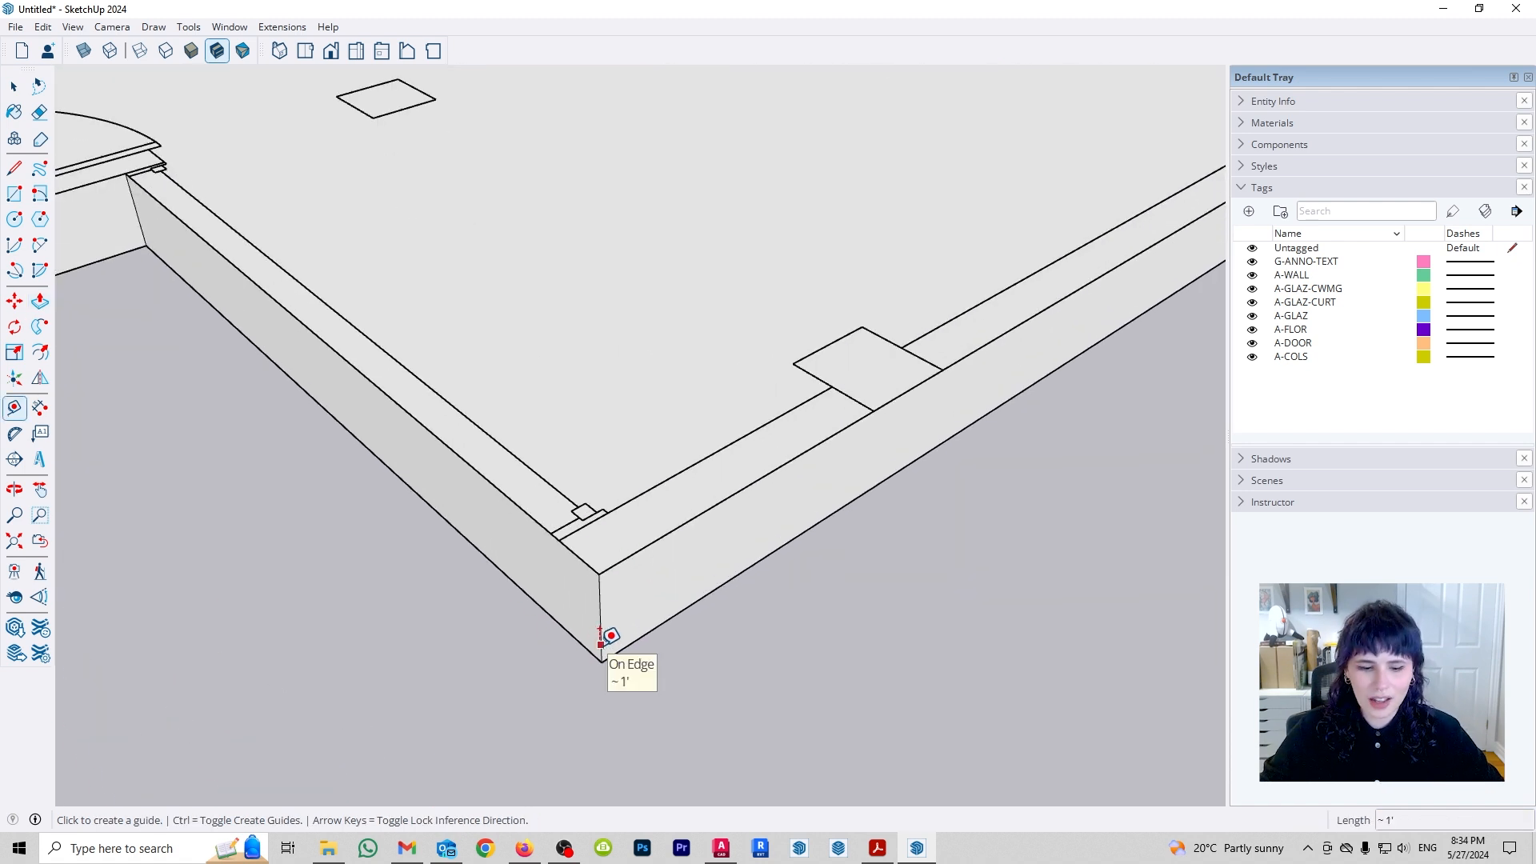
key(space)
scroll(587, 656, down, 7)
middle_drag(695, 649, 607, 600)
scroll(489, 554, up, 3)
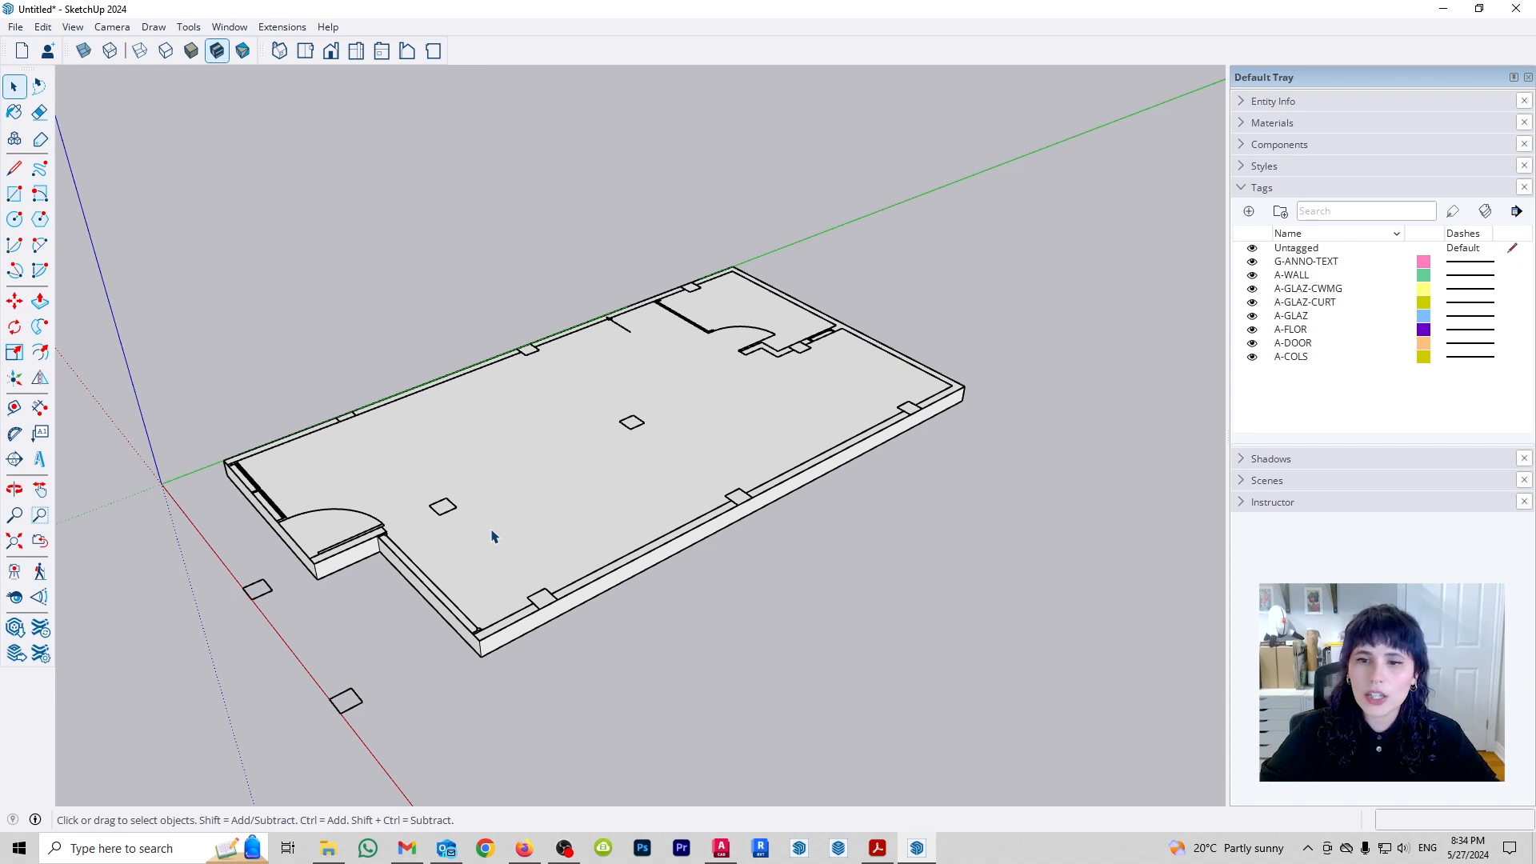
Select all faces and edges of the floor slab, leaving out the floor plan component, and make them a group.
shift+middle_drag(491, 542, 537, 552)
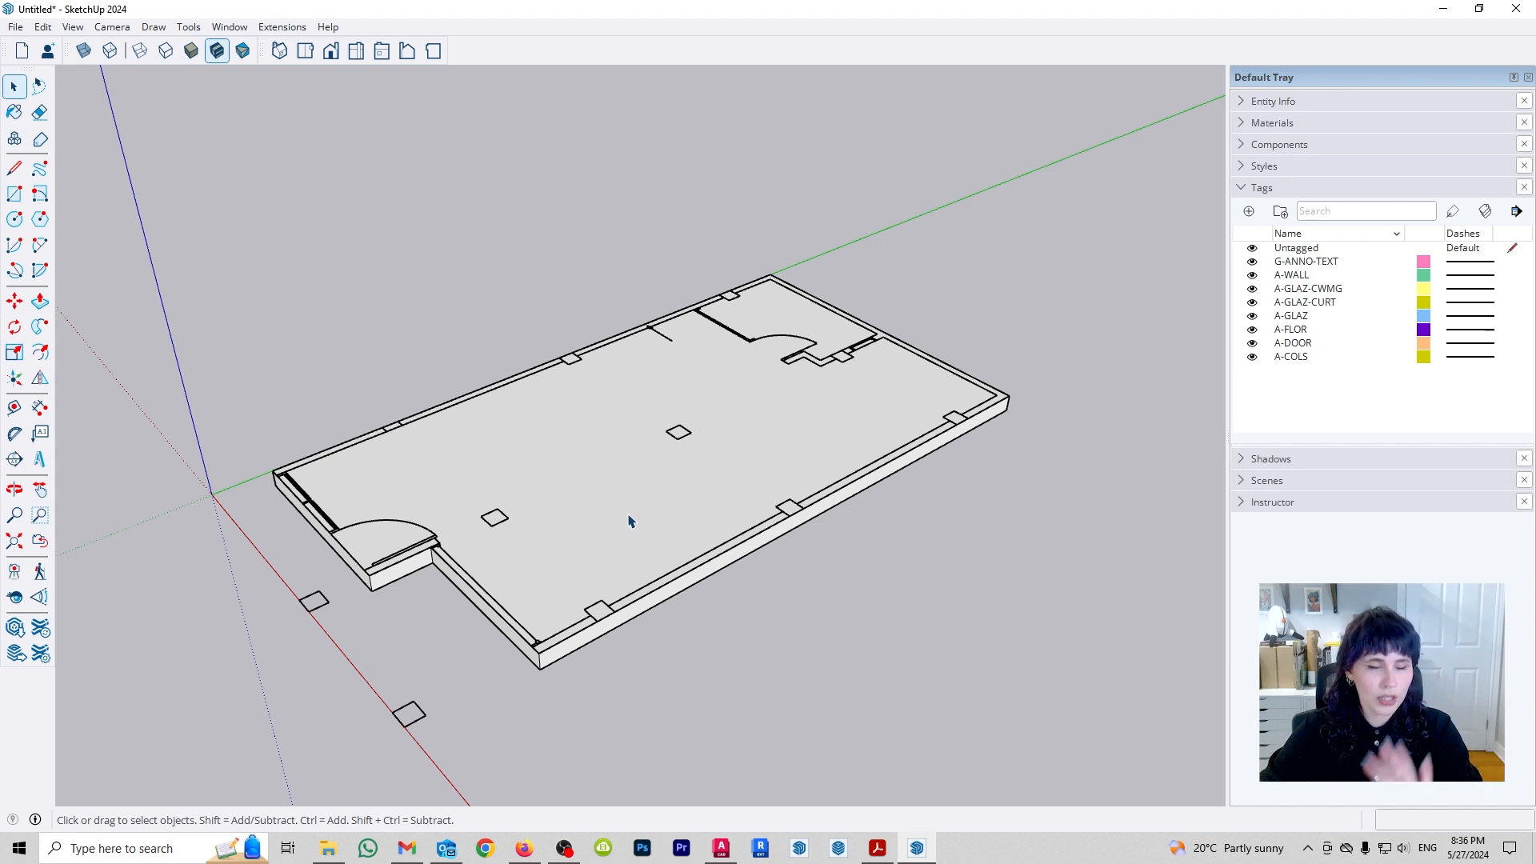
middle_drag(611, 556, 631, 547)
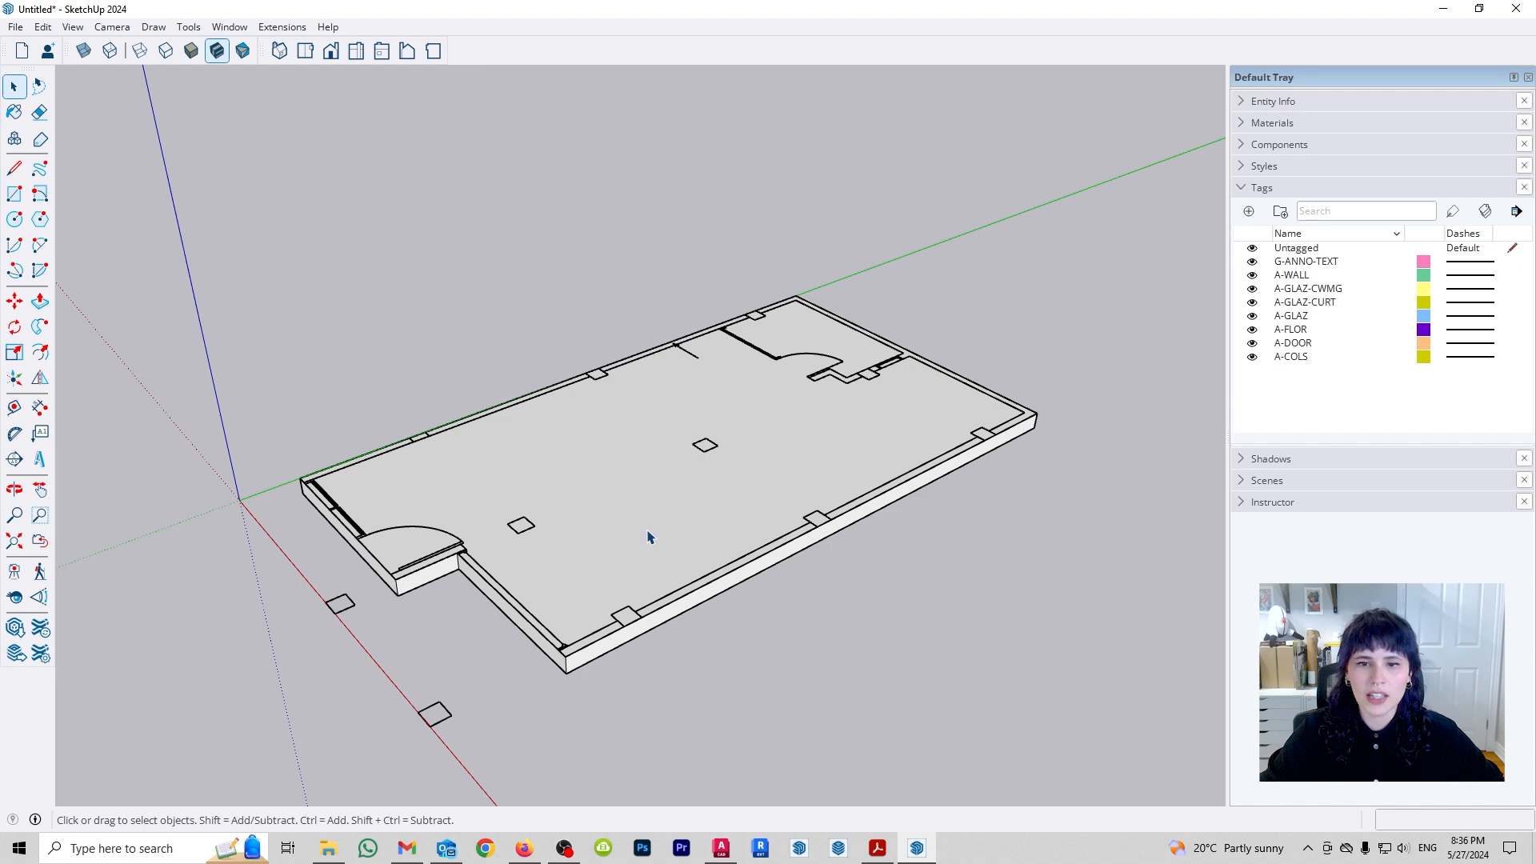
middle_drag(658, 476, 662, 518)
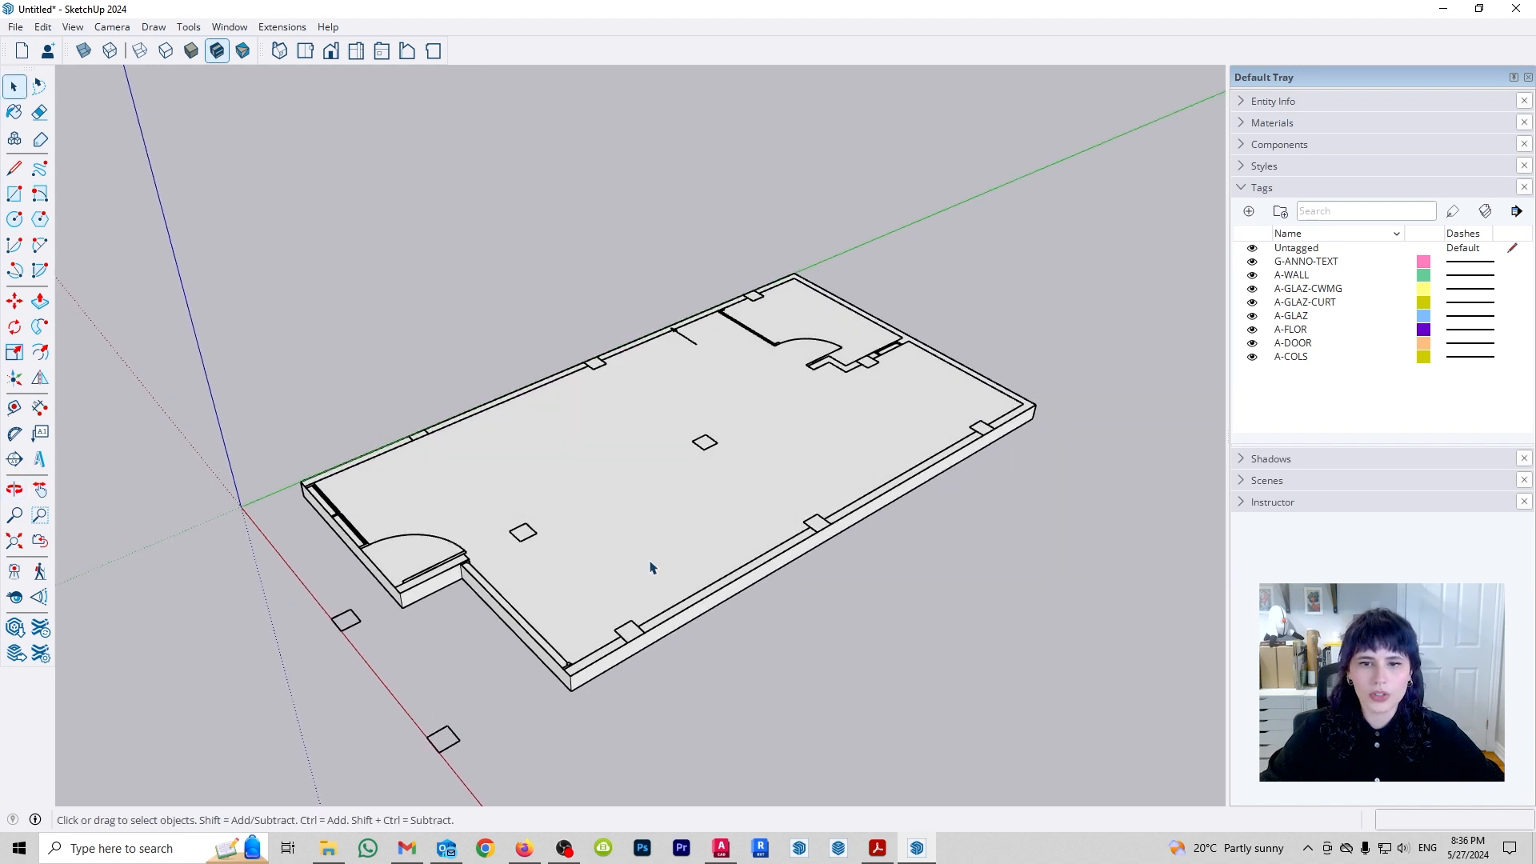
click(653, 529)
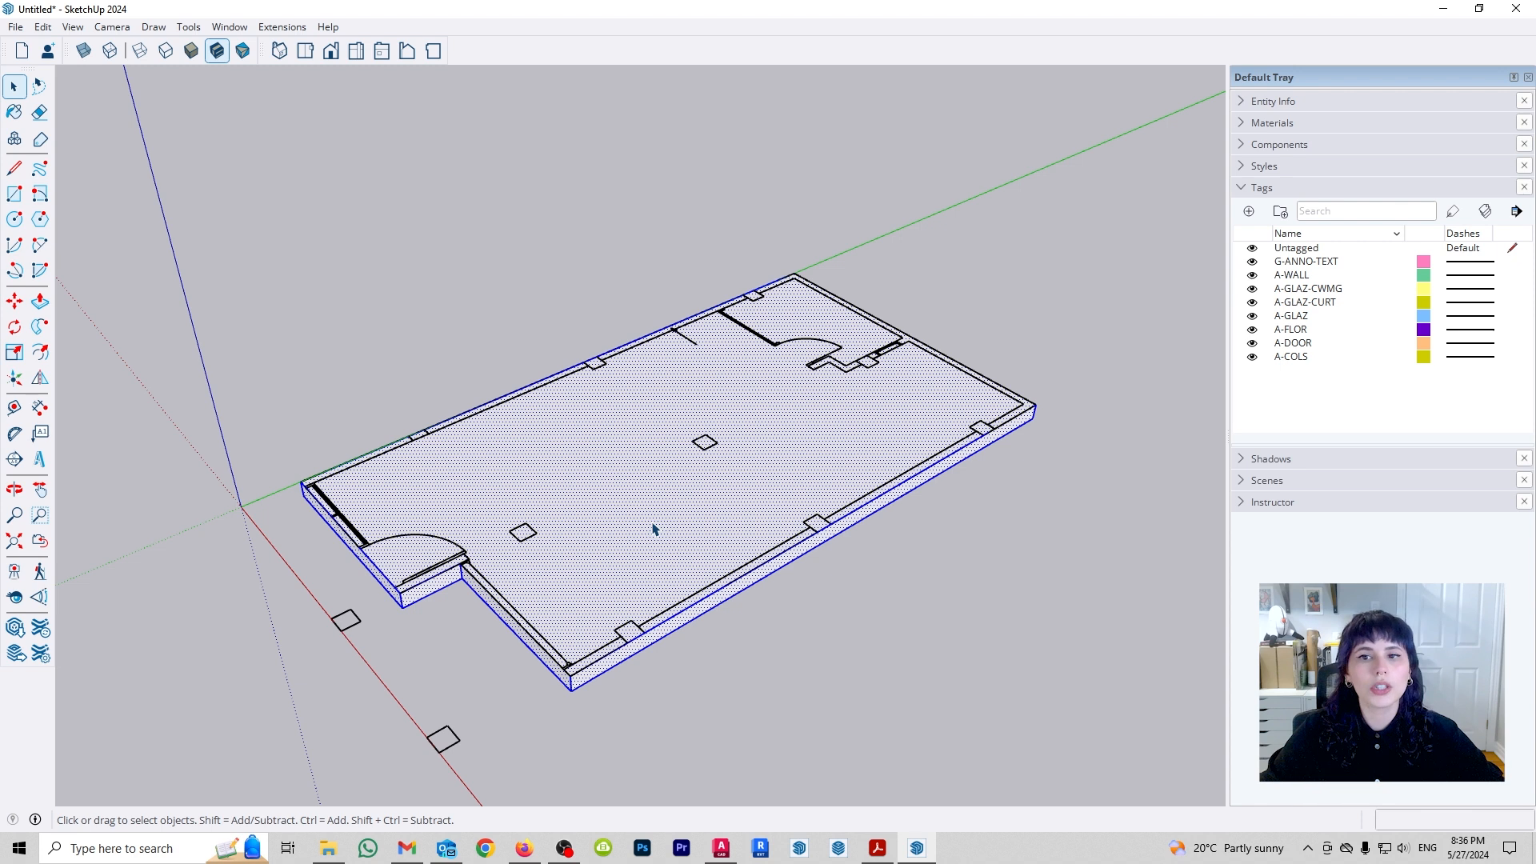
drag(468, 695, 387, 779)
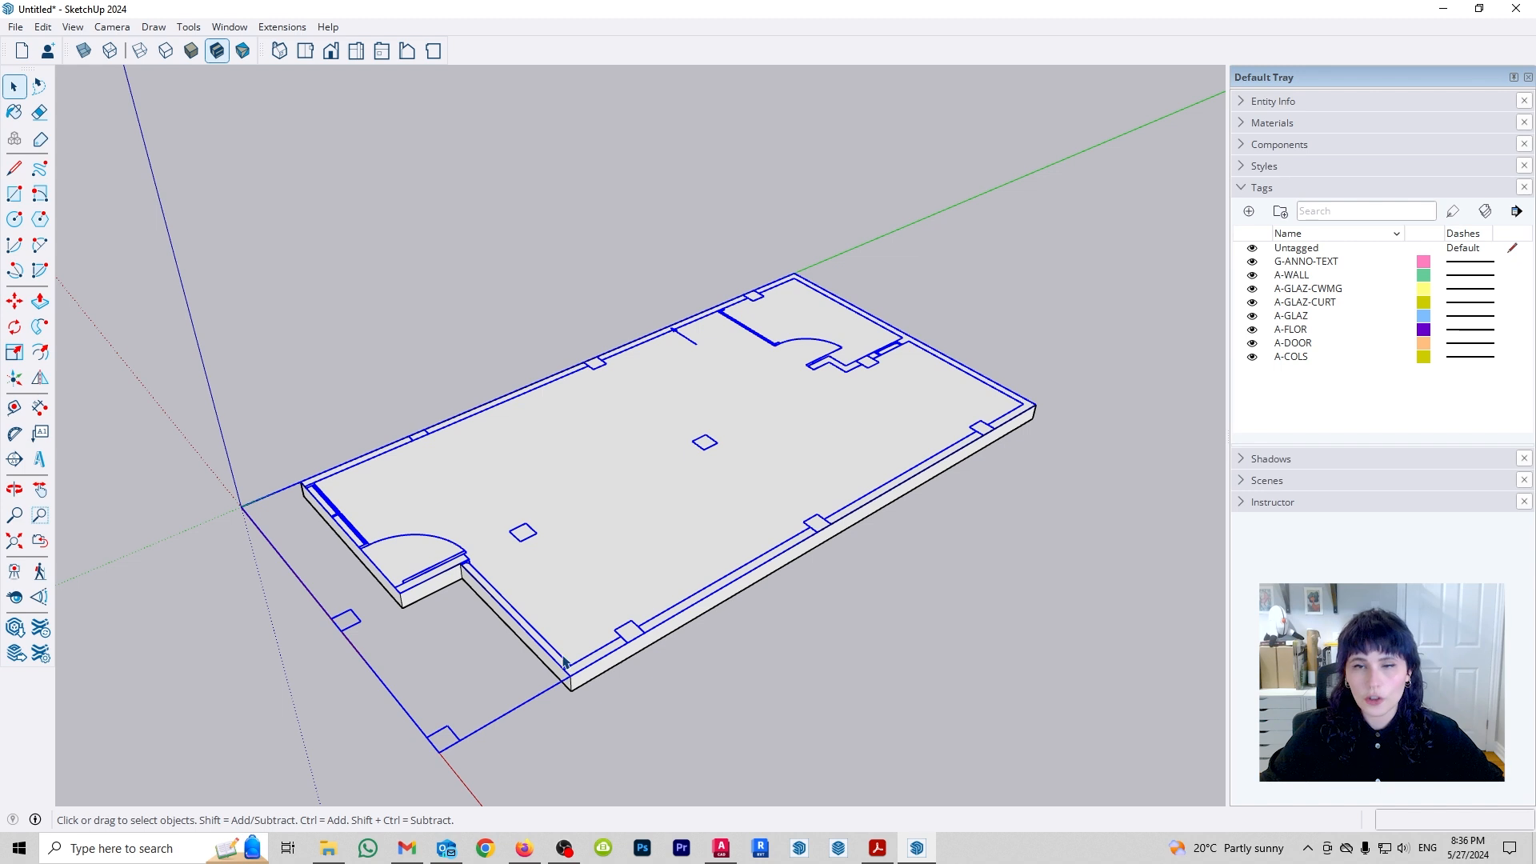
click(620, 567)
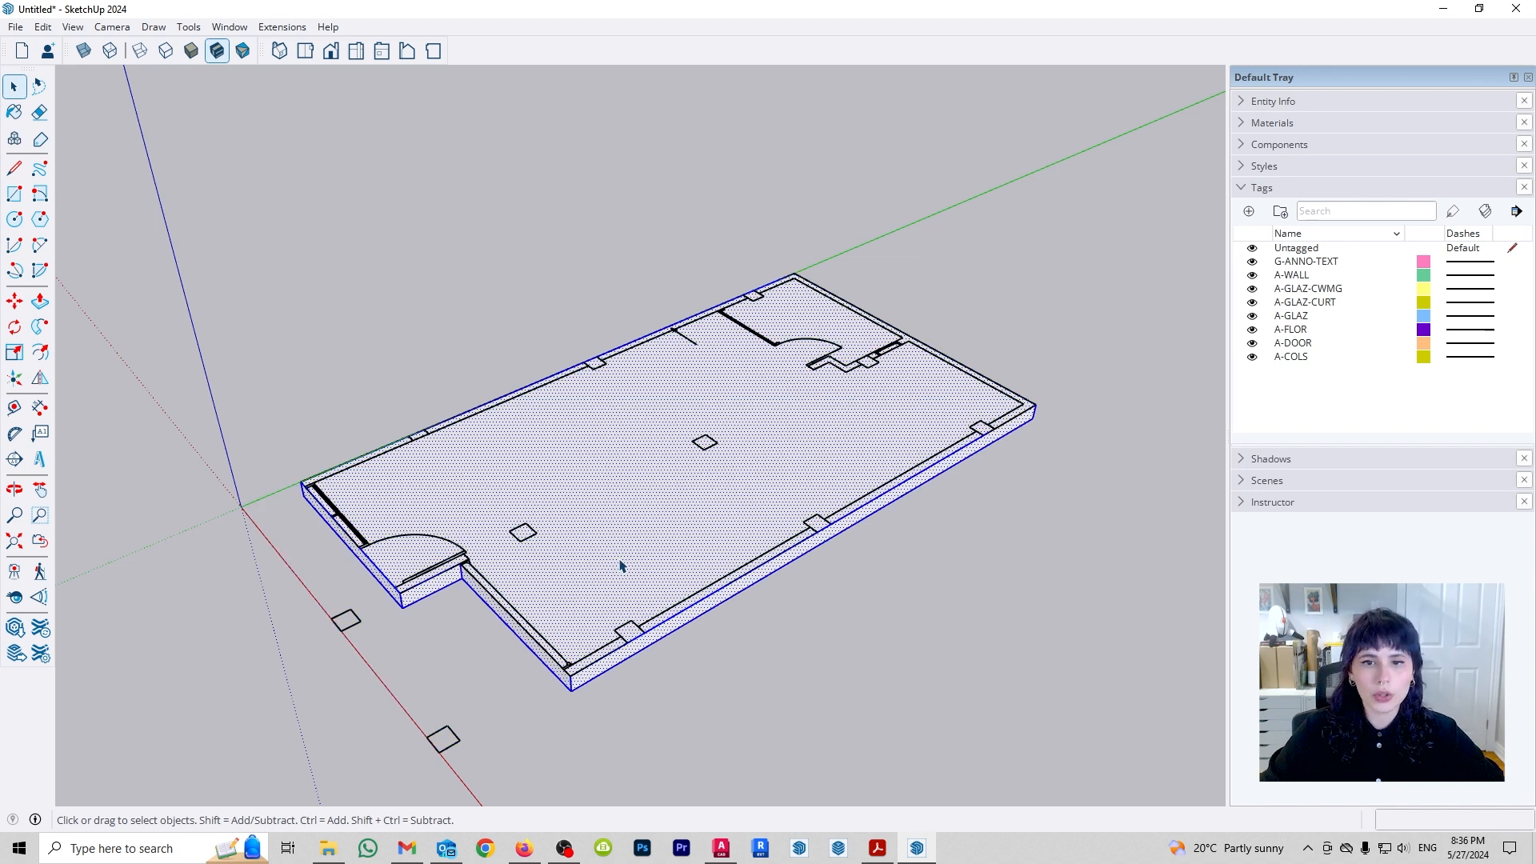
right_click(618, 558)
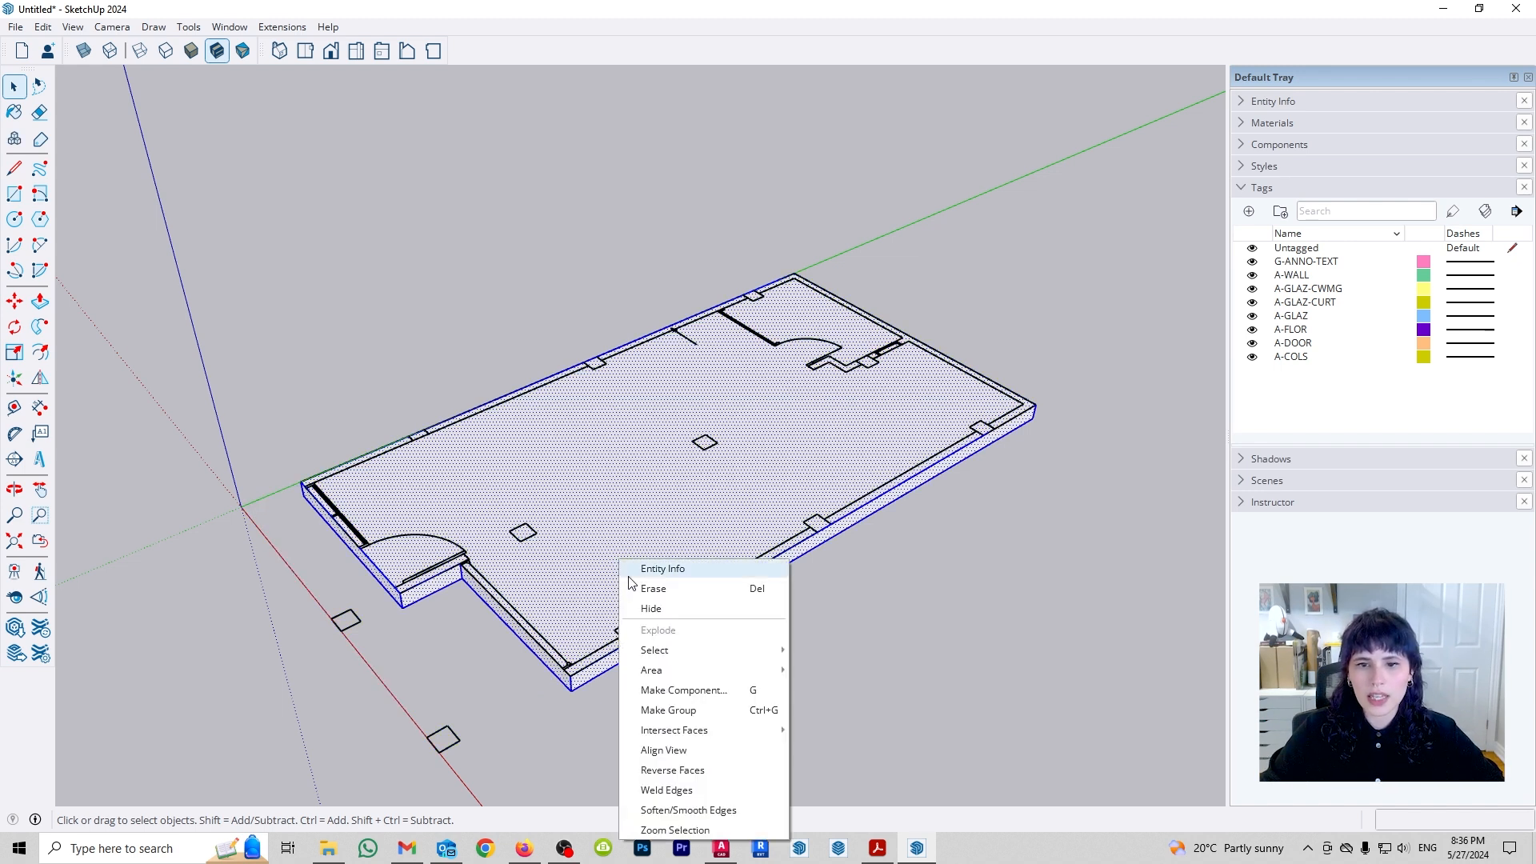
click(691, 713)
click(691, 716)
Select the grouped floor slab to check that it behaves as one object separate from the floor plan.
middle_drag(529, 608, 566, 612)
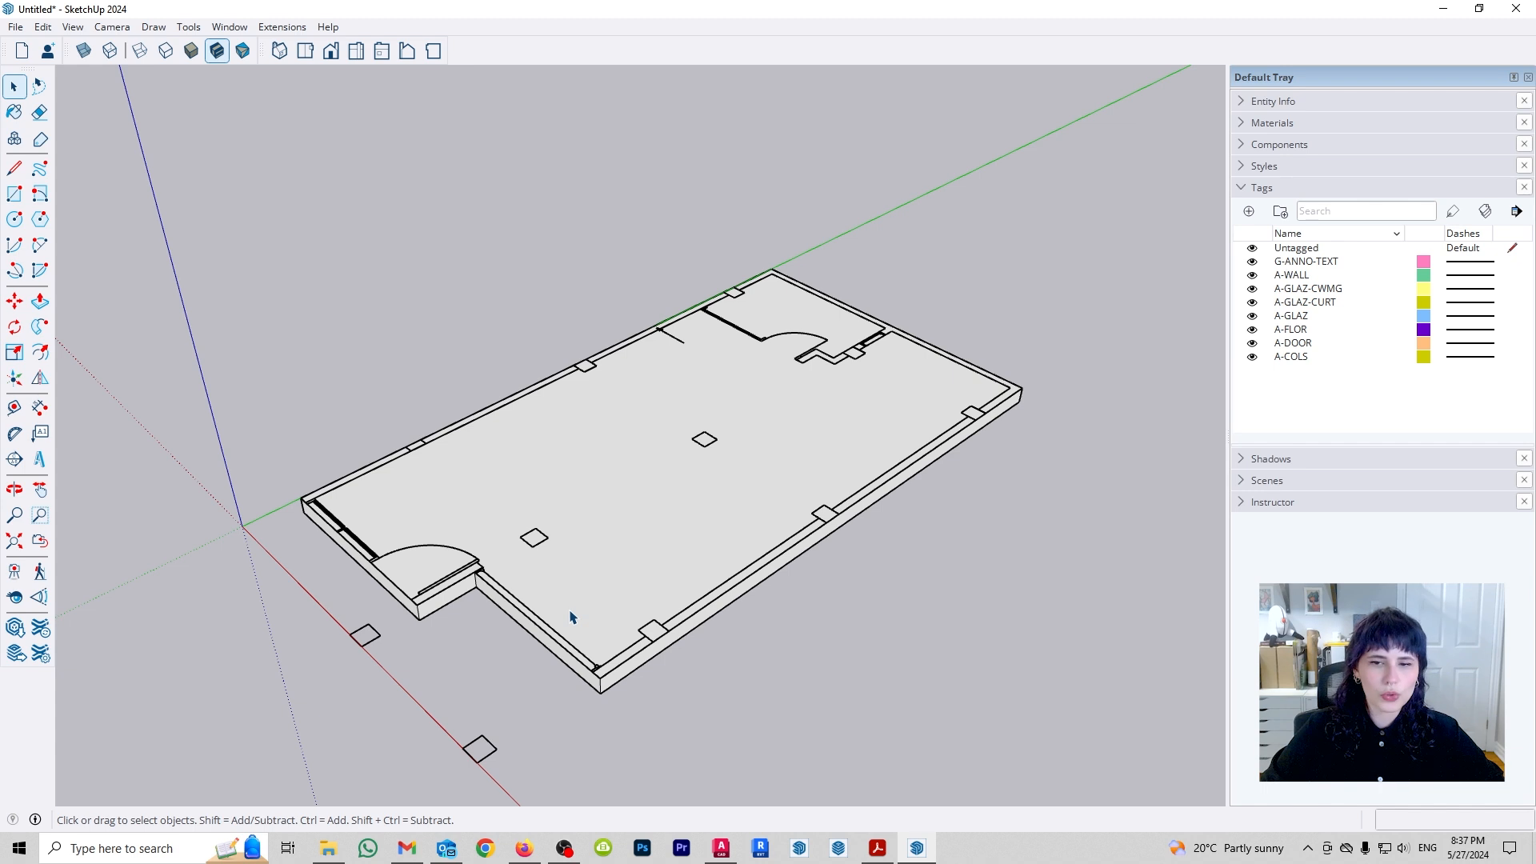
click(695, 594)
click(836, 621)
middle_drag(834, 621, 718, 592)
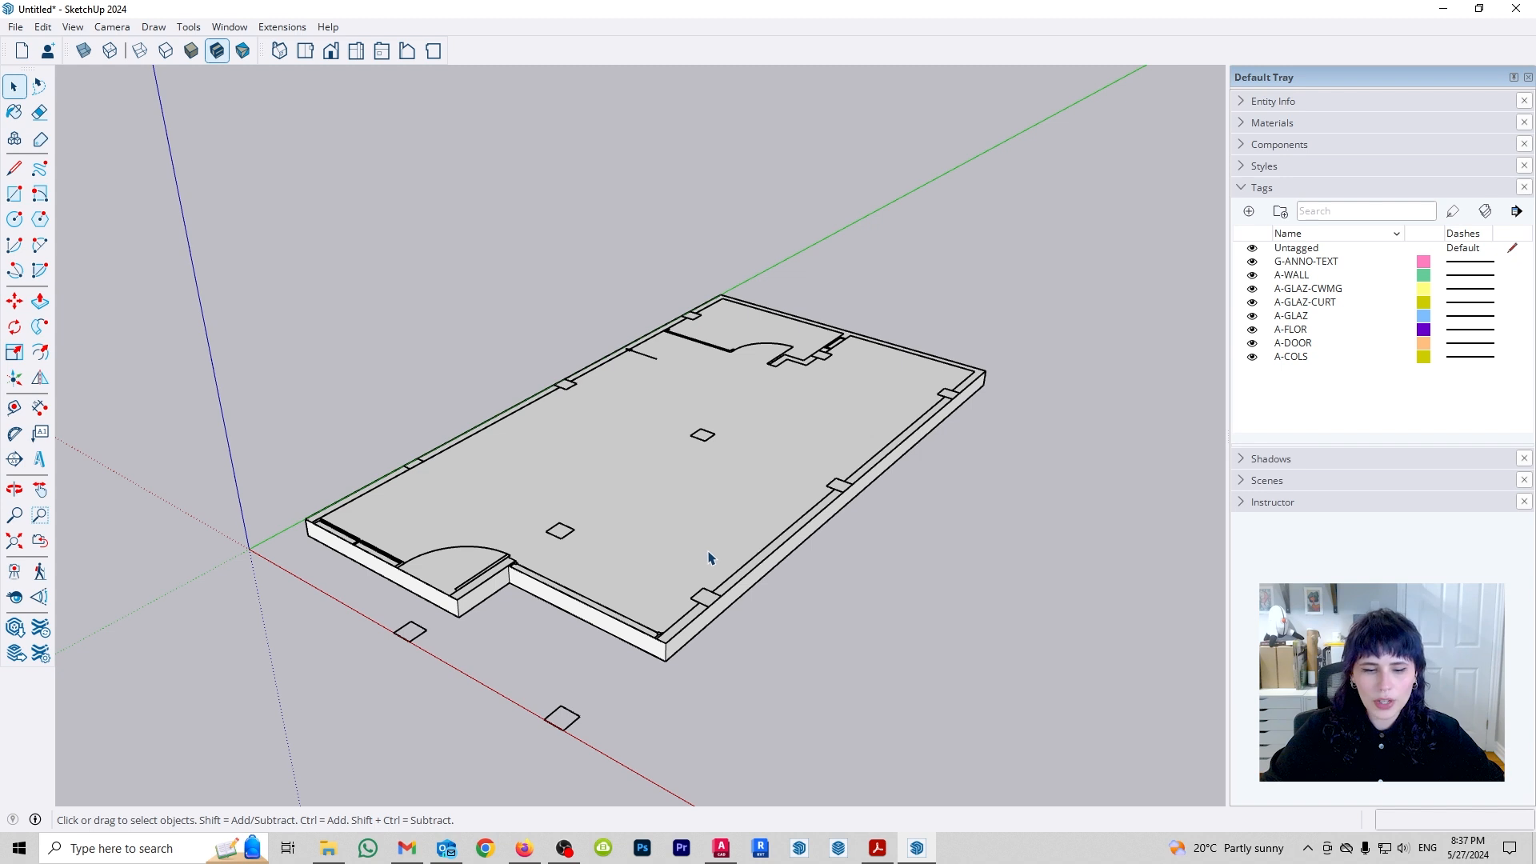
mouse_move(744, 650)
middle_down()
mouse_move(799, 603)
mouse_move(709, 648)
mouse_move(717, 658)
middle_up()
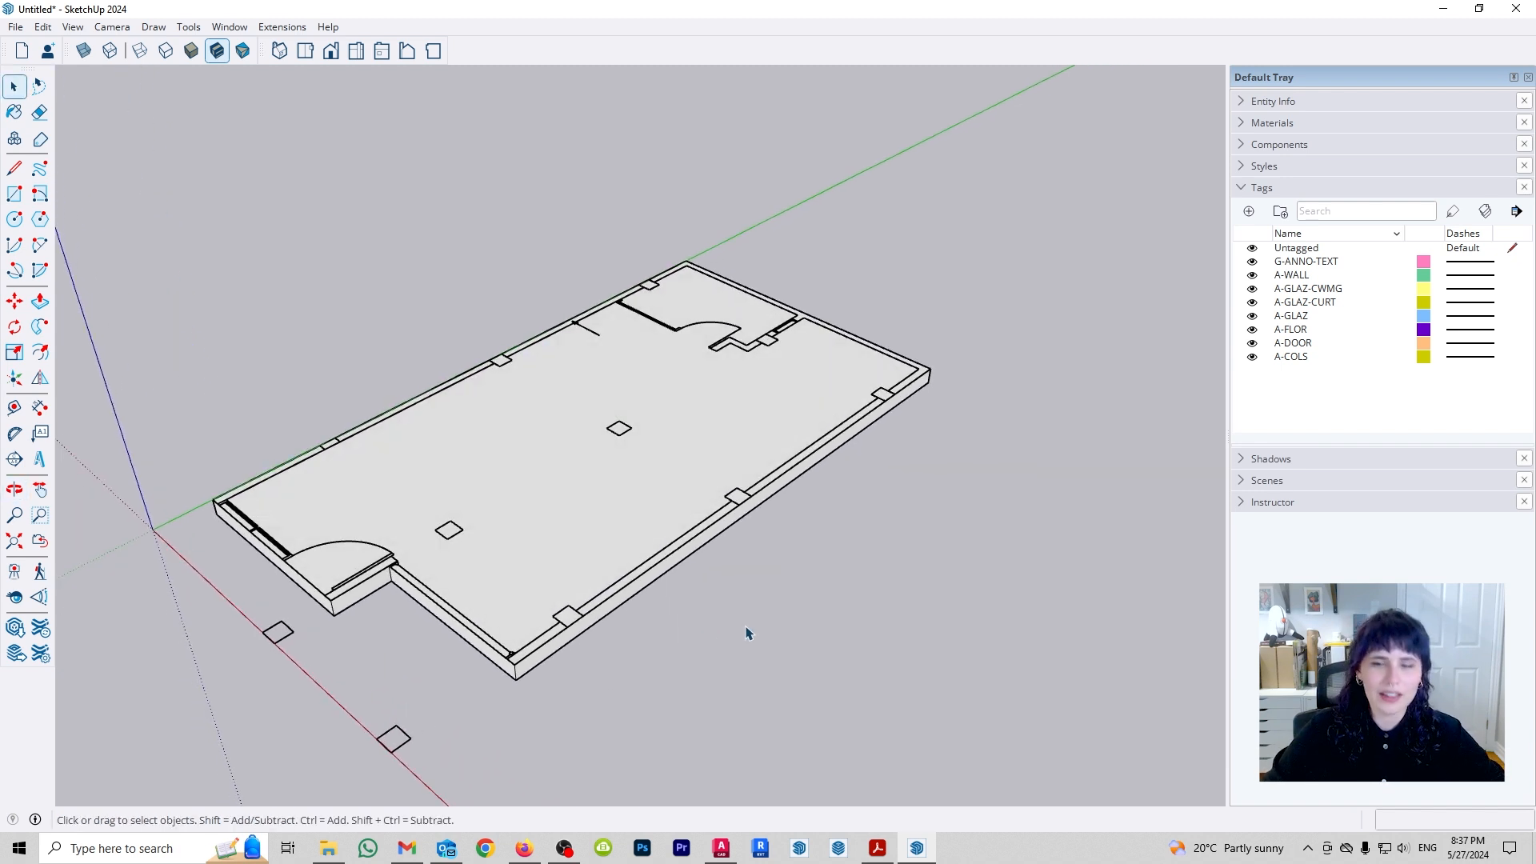
click(652, 521)
middle_drag(652, 521, 661, 645)
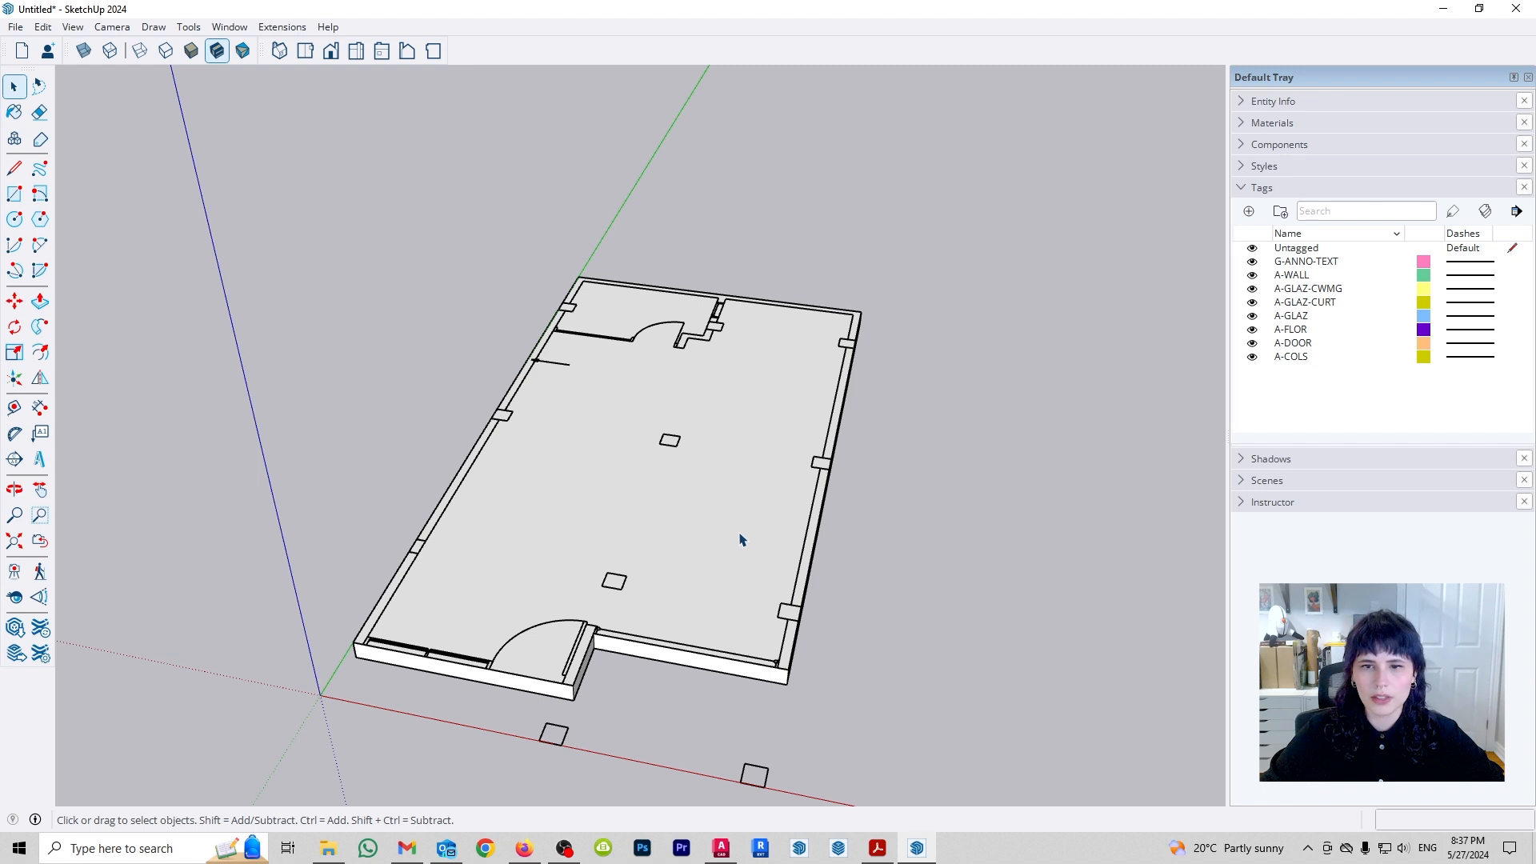
middle_drag(836, 577, 669, 610)
click(639, 566)
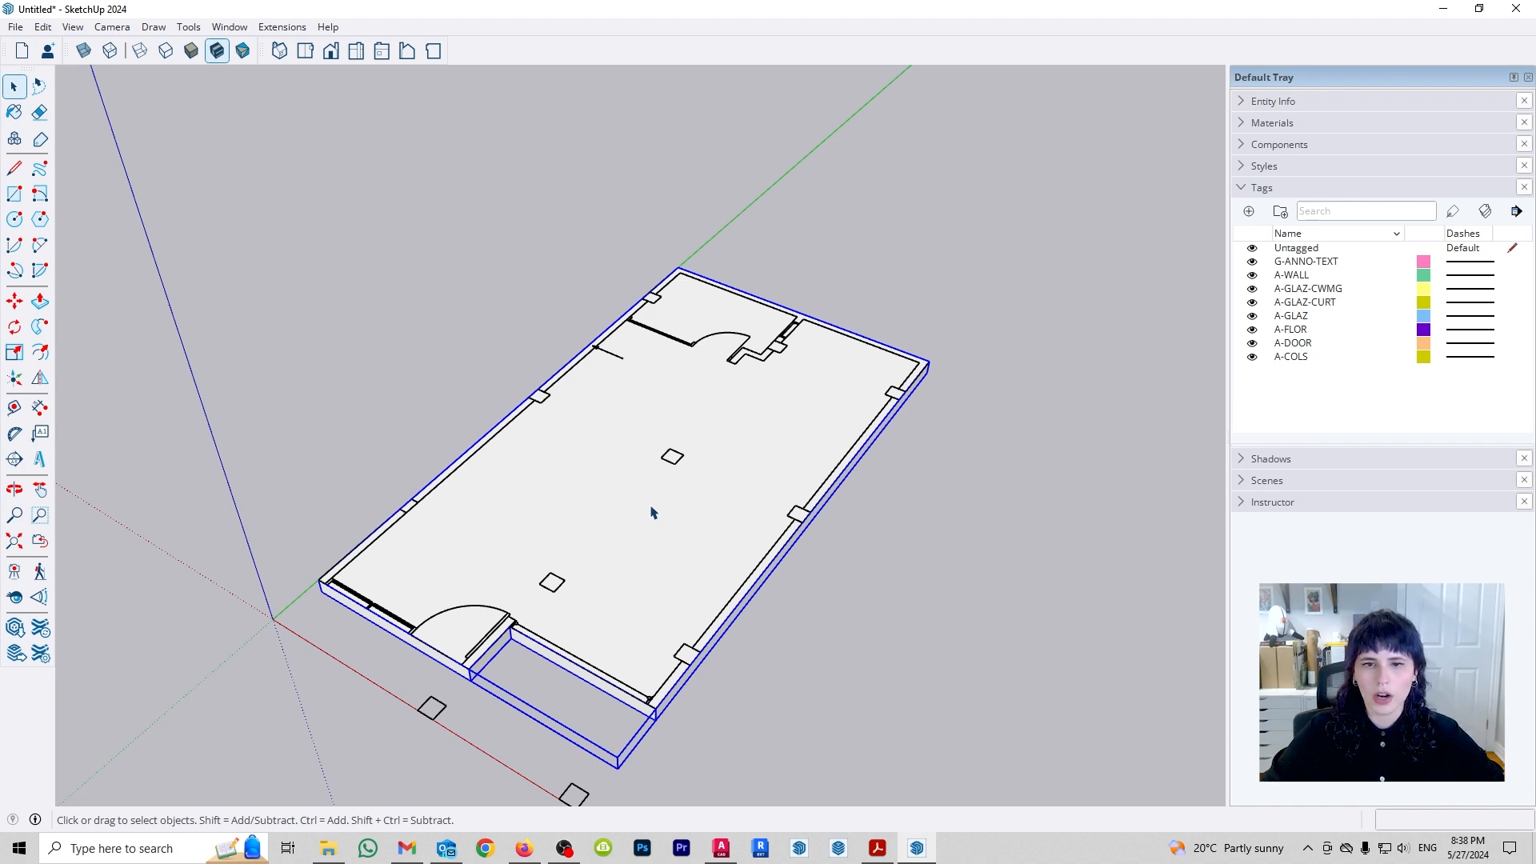
Hide the grouped floor slab and switch to the top view, framing the upper end of the floor plan.
right_click(610, 510)
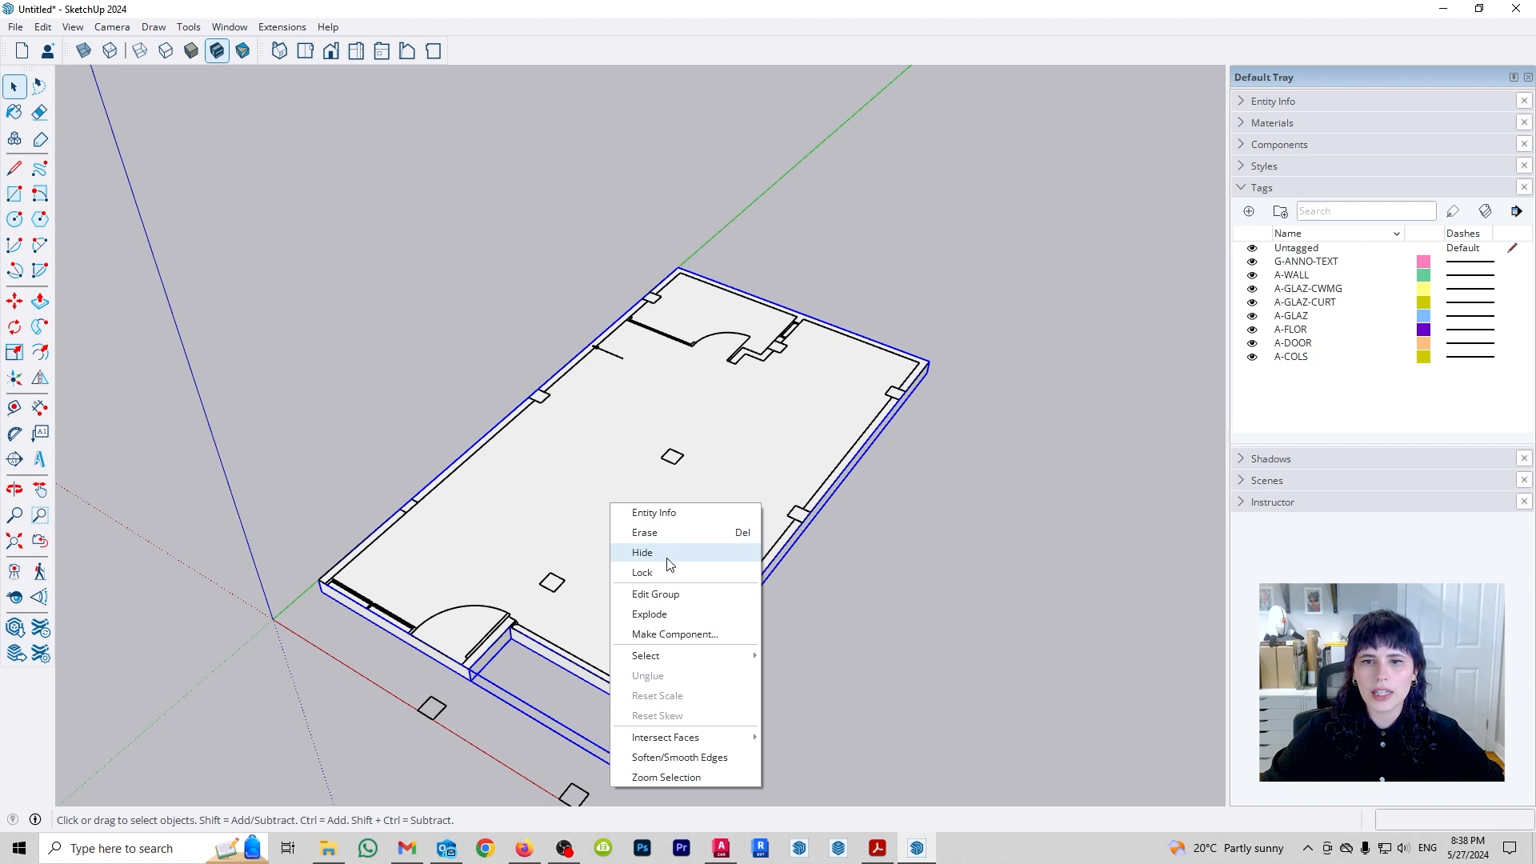
click(669, 551)
middle_drag(544, 536, 556, 542)
key(F2)
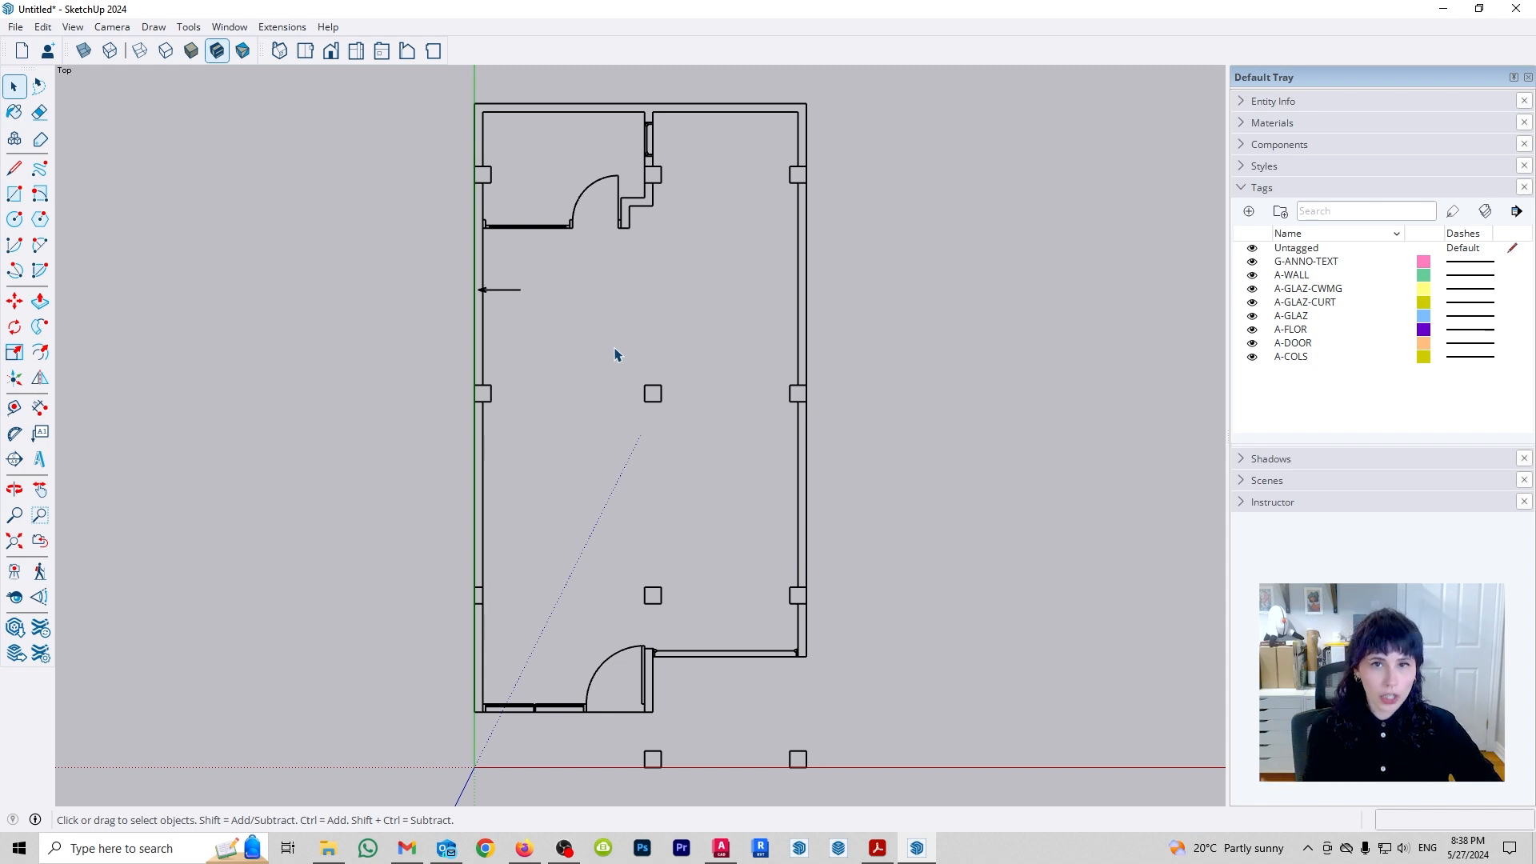
shift+middle_drag(760, 151, 695, 346)
scroll(668, 336, up, 4)
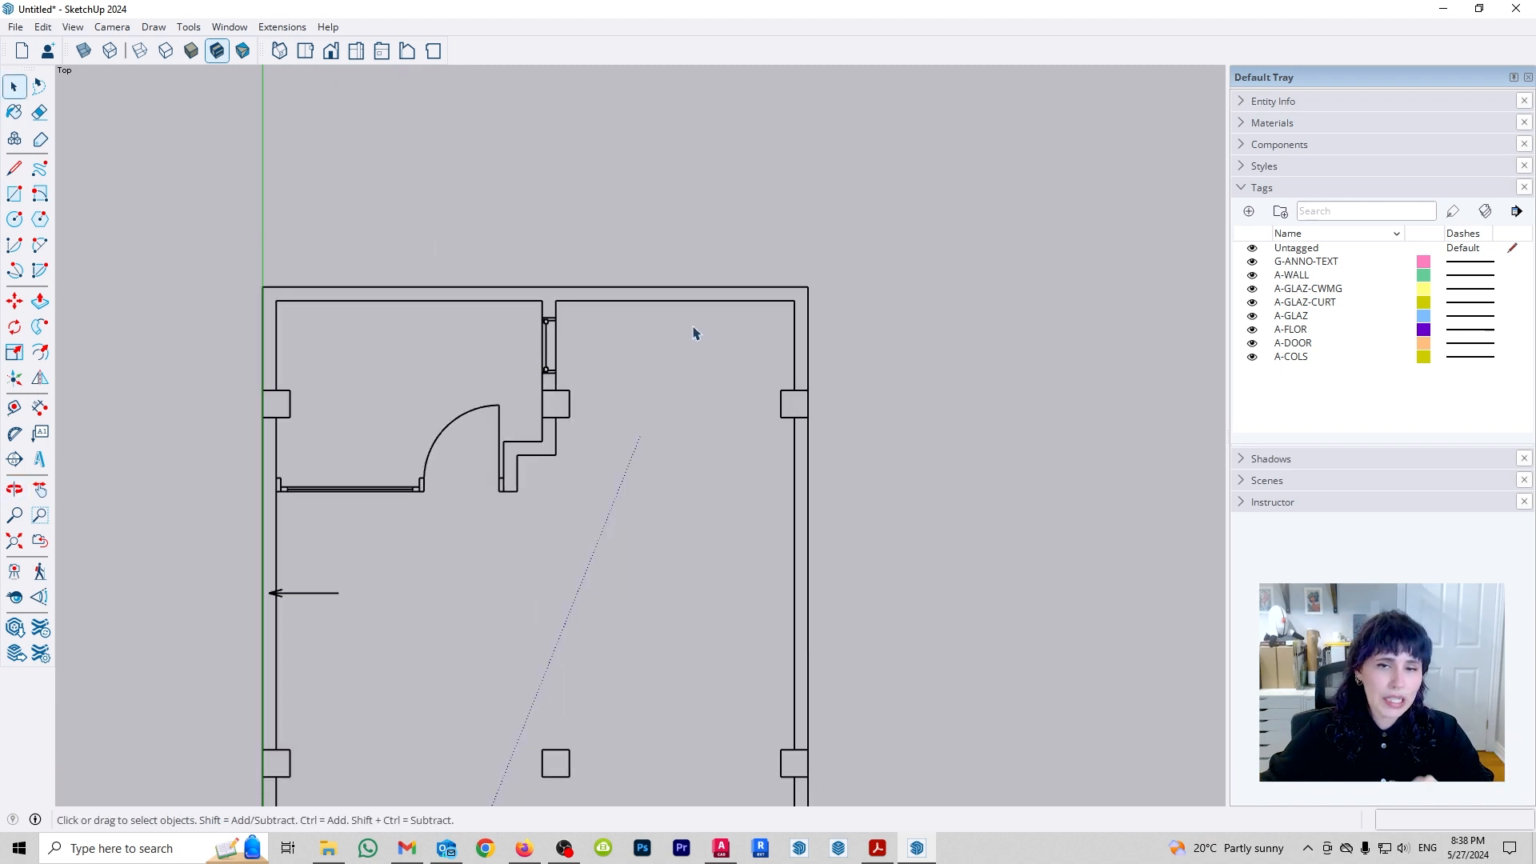
scroll(602, 313, up, 3)
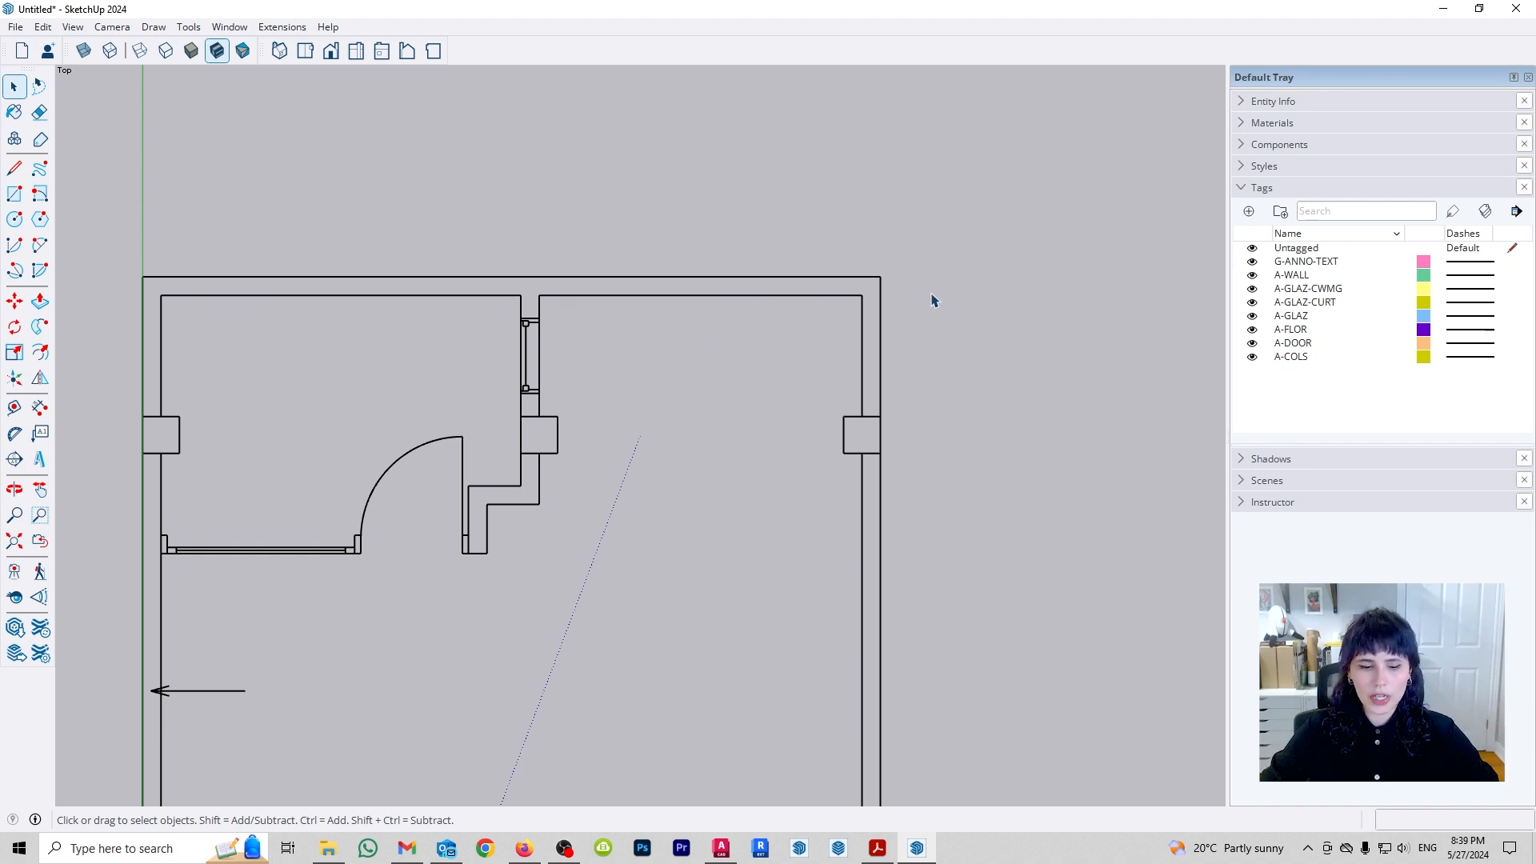
key(r)
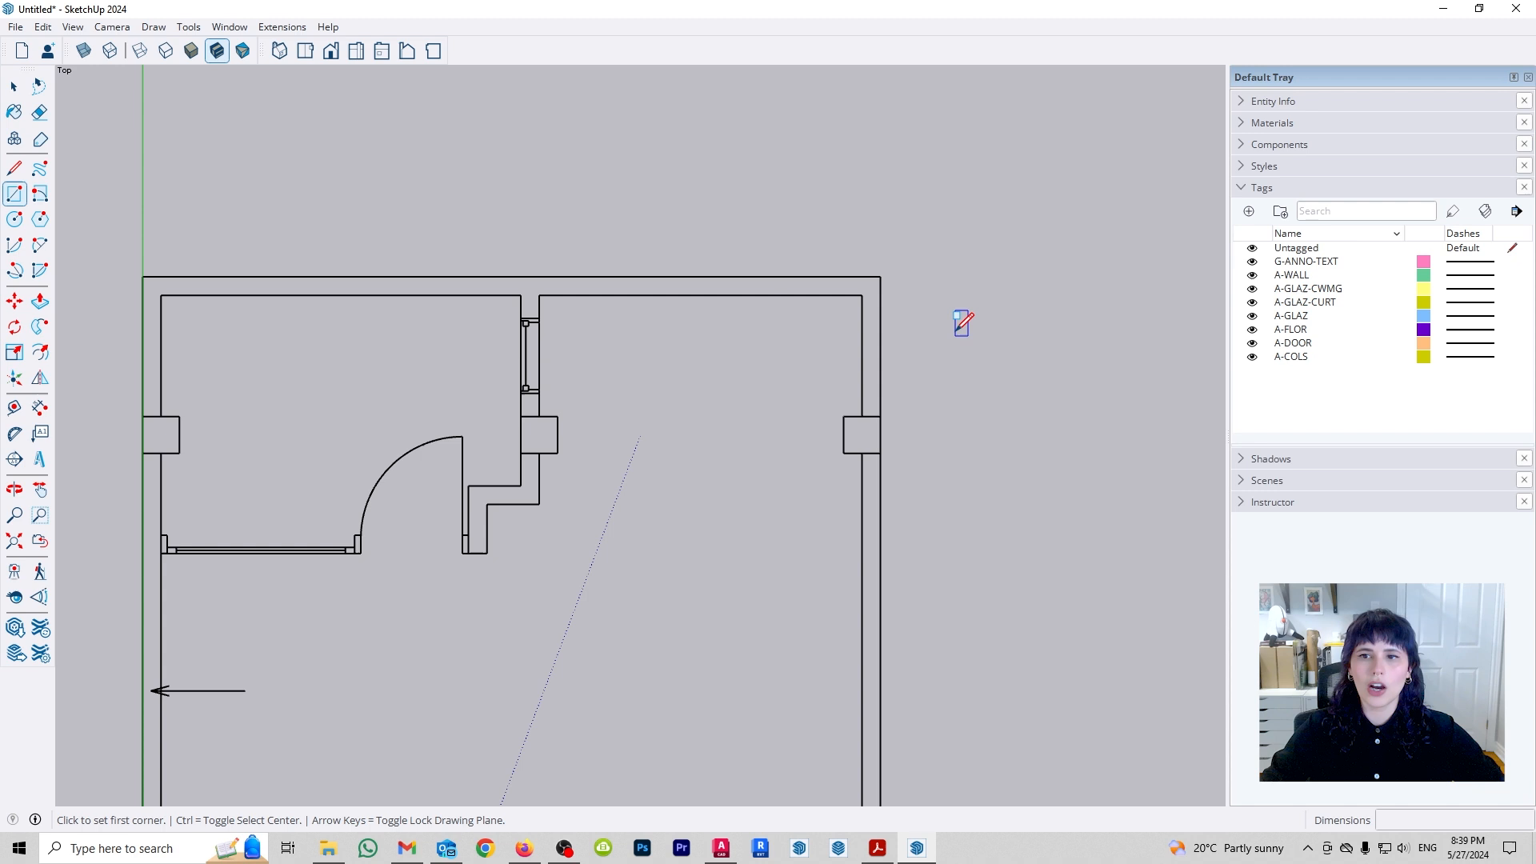
click(925, 368)
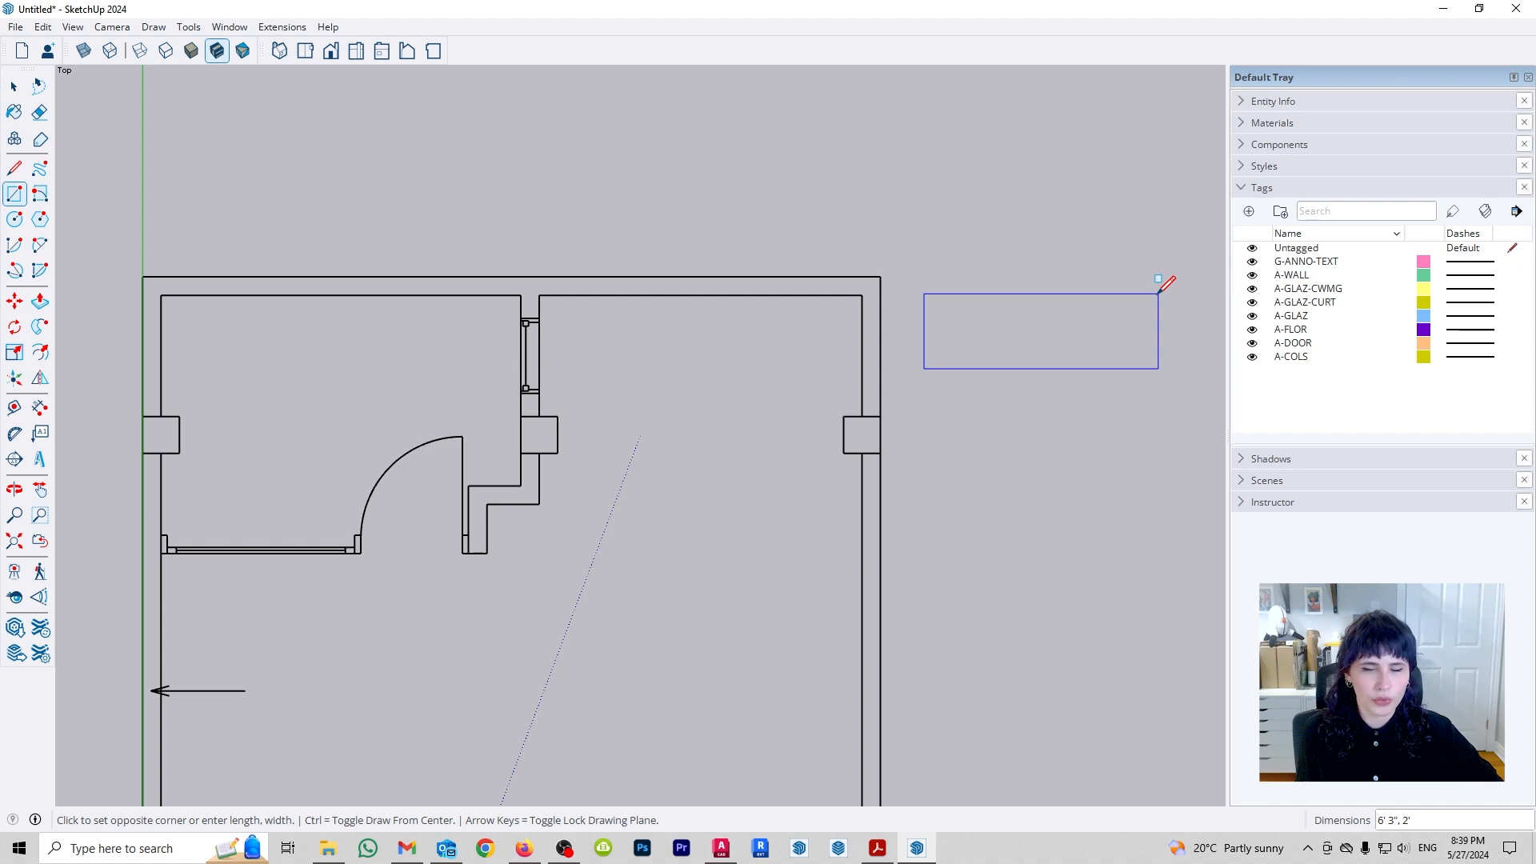
key(Escape)
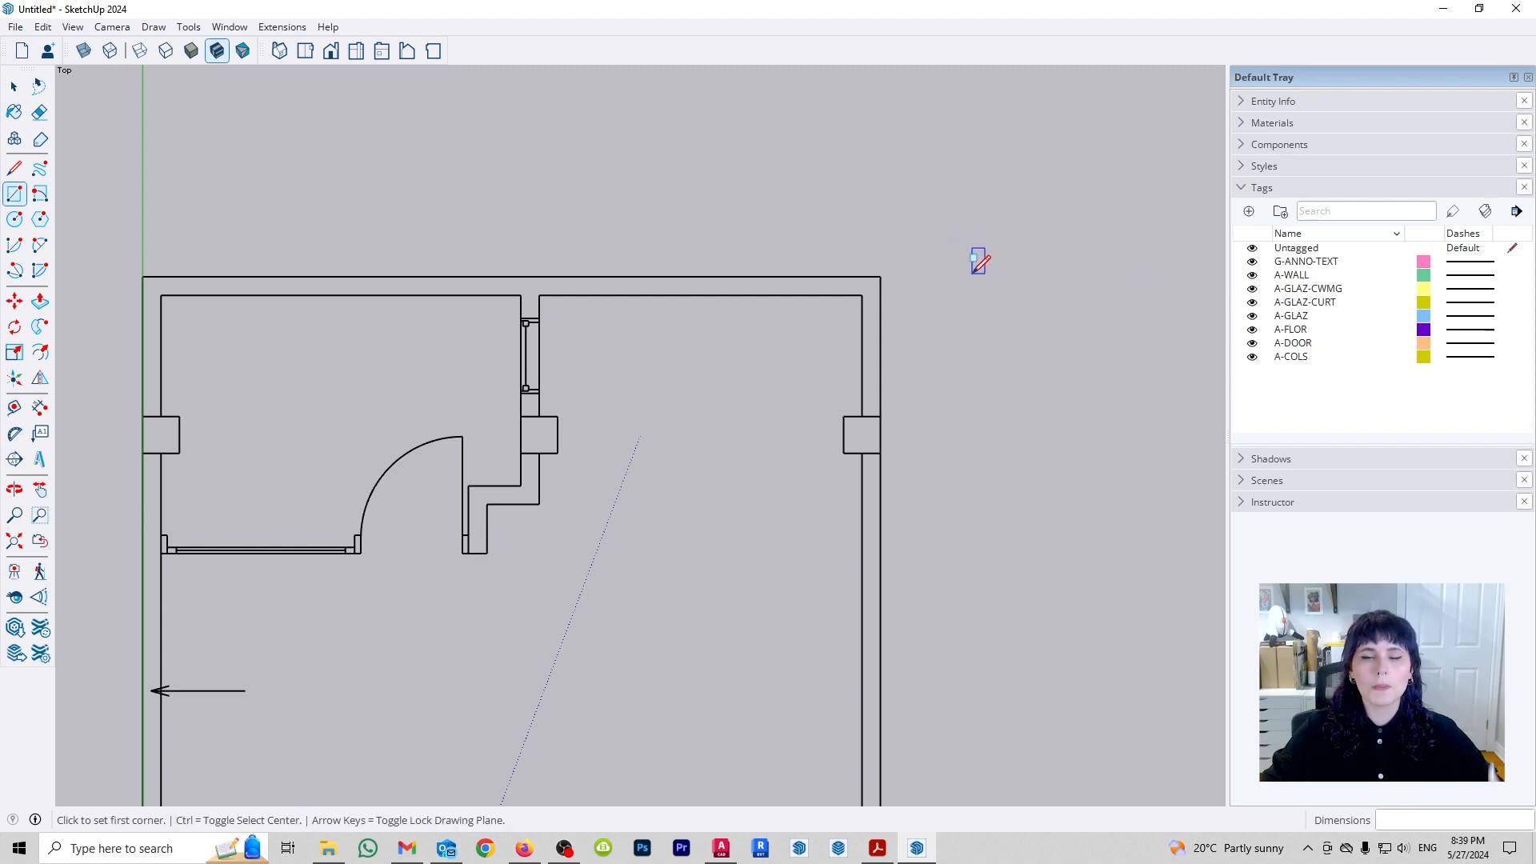
Draw a rectangle of about 19' 2" by 6" over the plan's upper wall, from its outer corner to the opposite inner corner.
shift+middle_drag(704, 250, 806, 224)
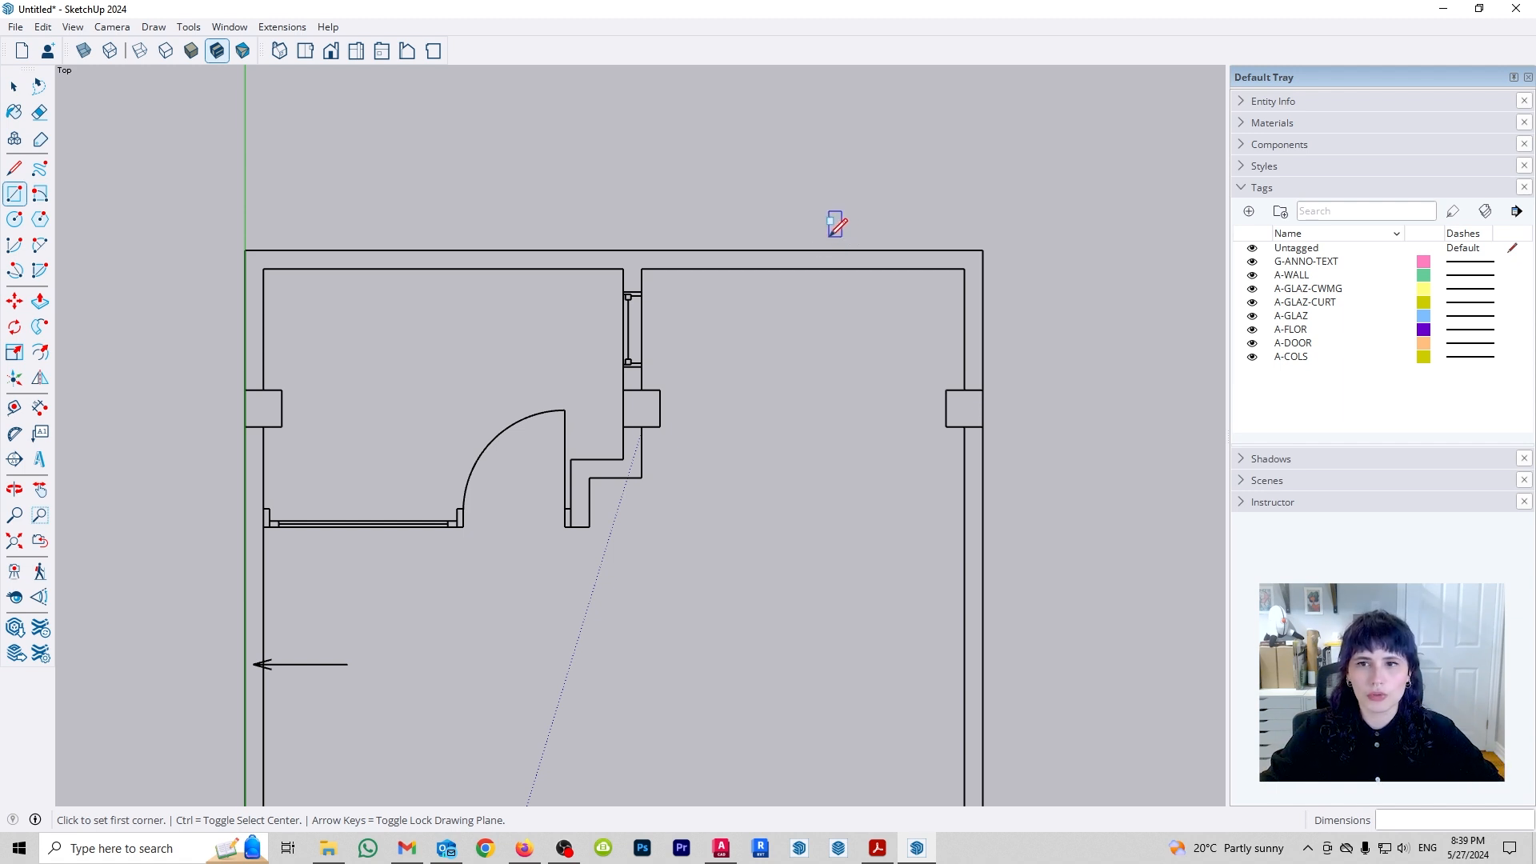
click(983, 250)
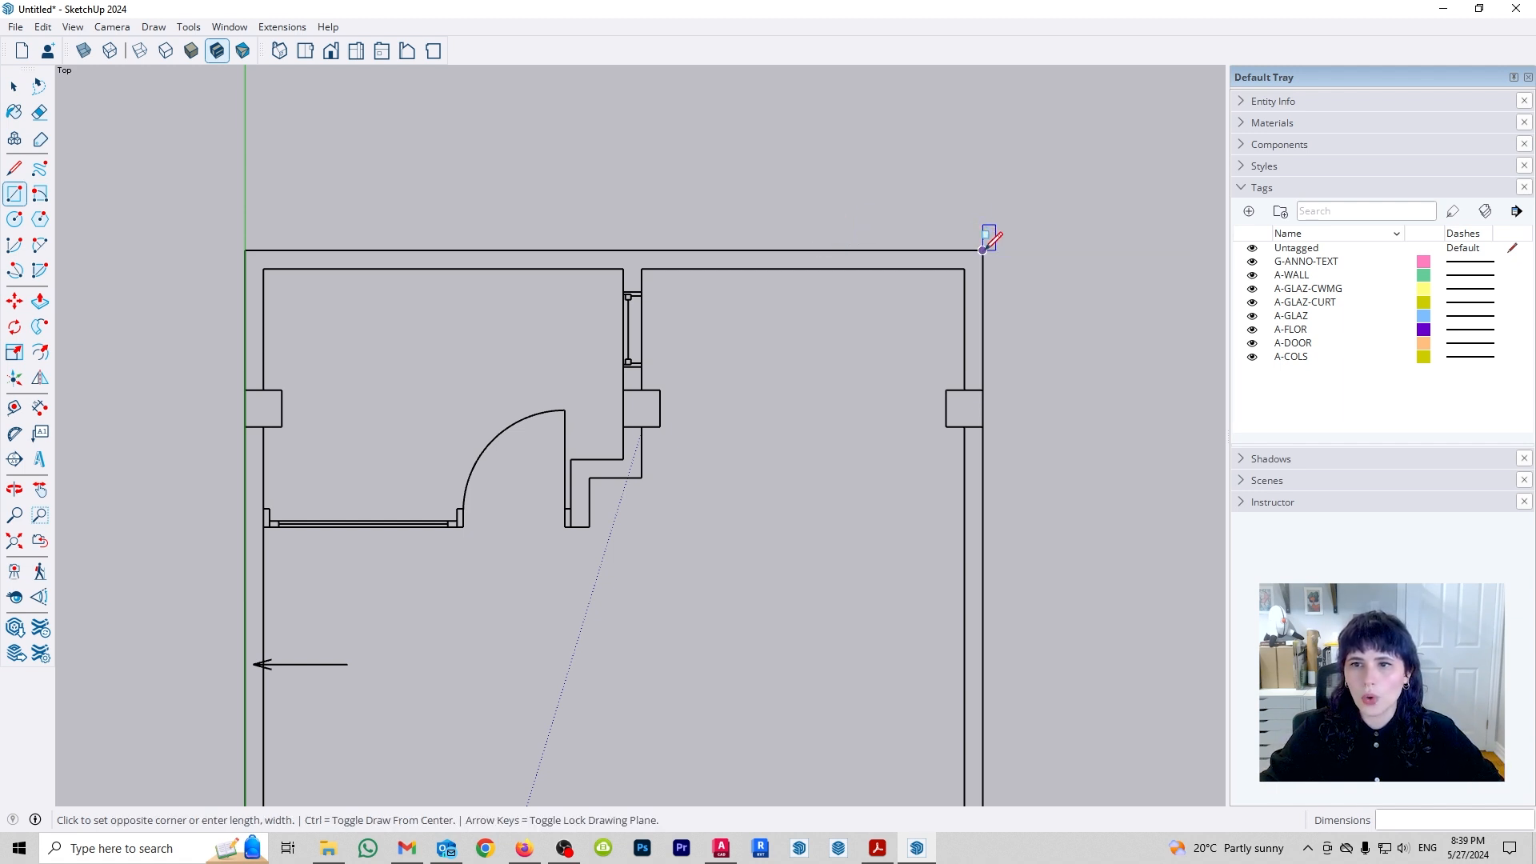
click(264, 268)
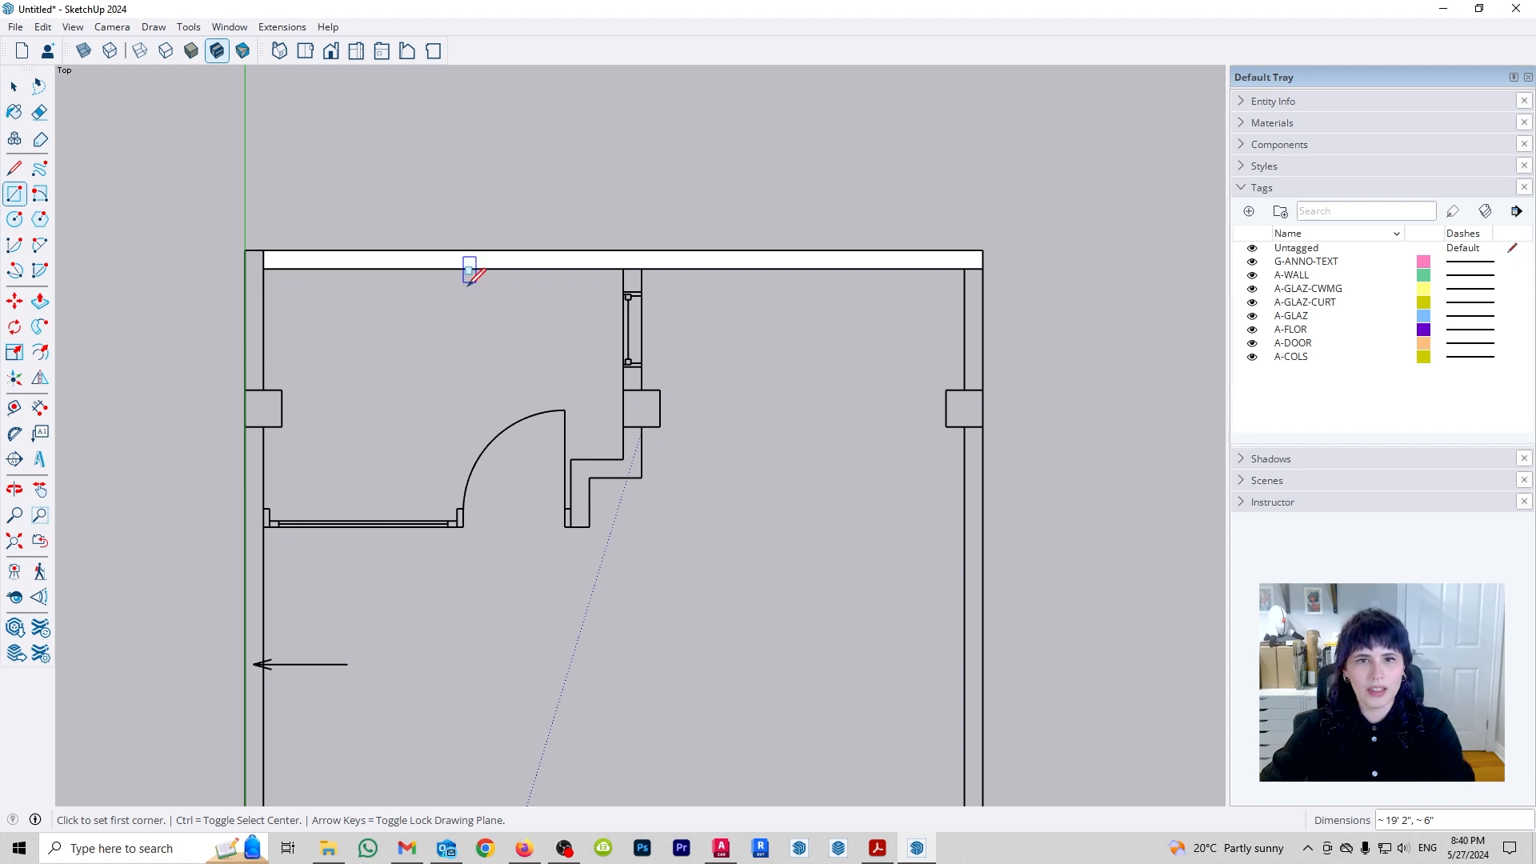
scroll(716, 263, up, 3)
scroll(715, 254, up, 5)
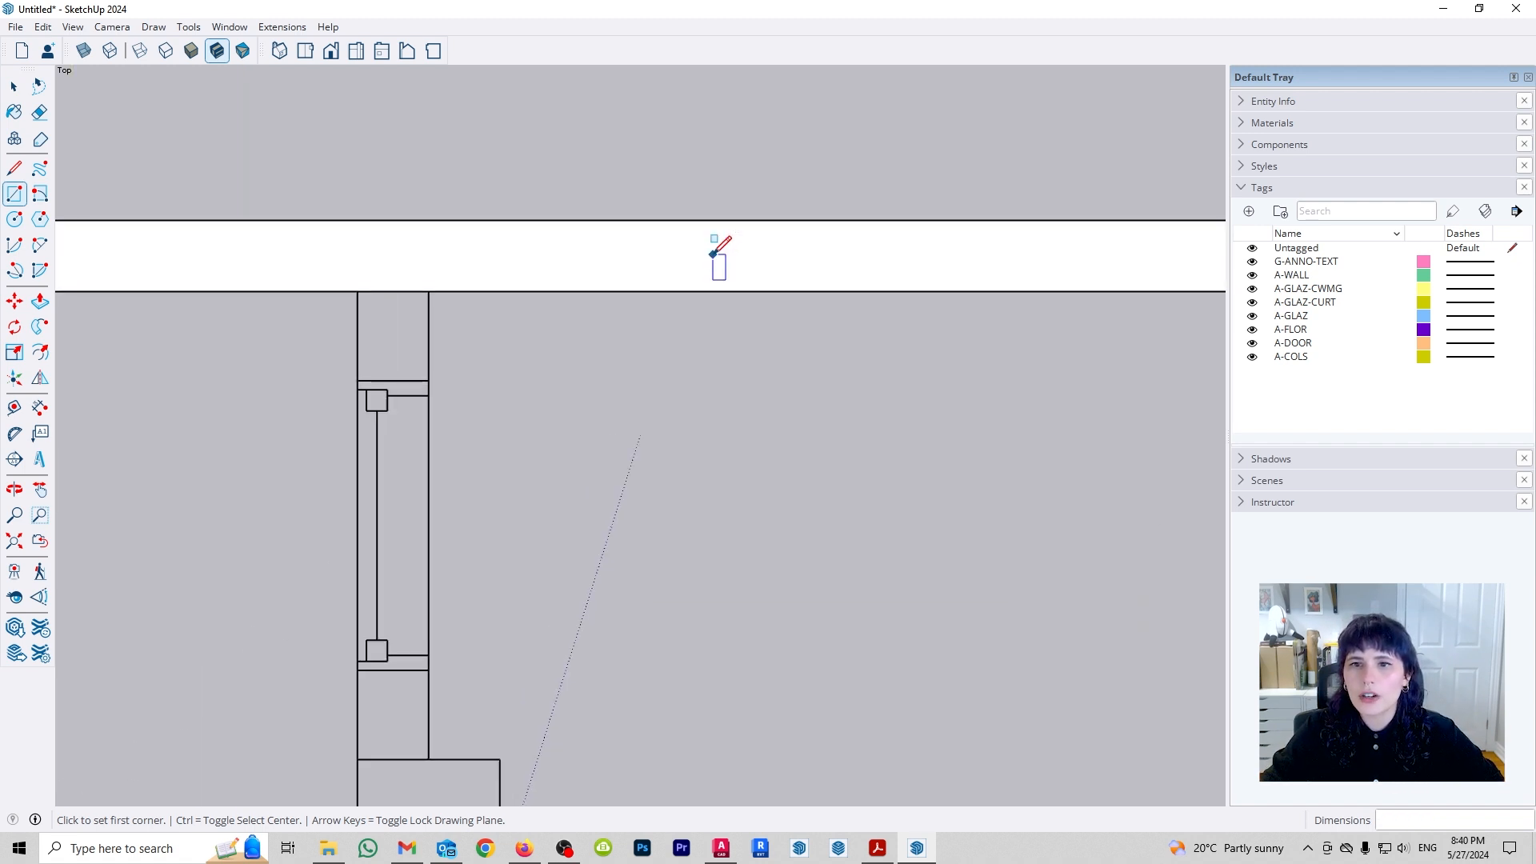
scroll(712, 248, down, 4)
scroll(712, 245, down, 4)
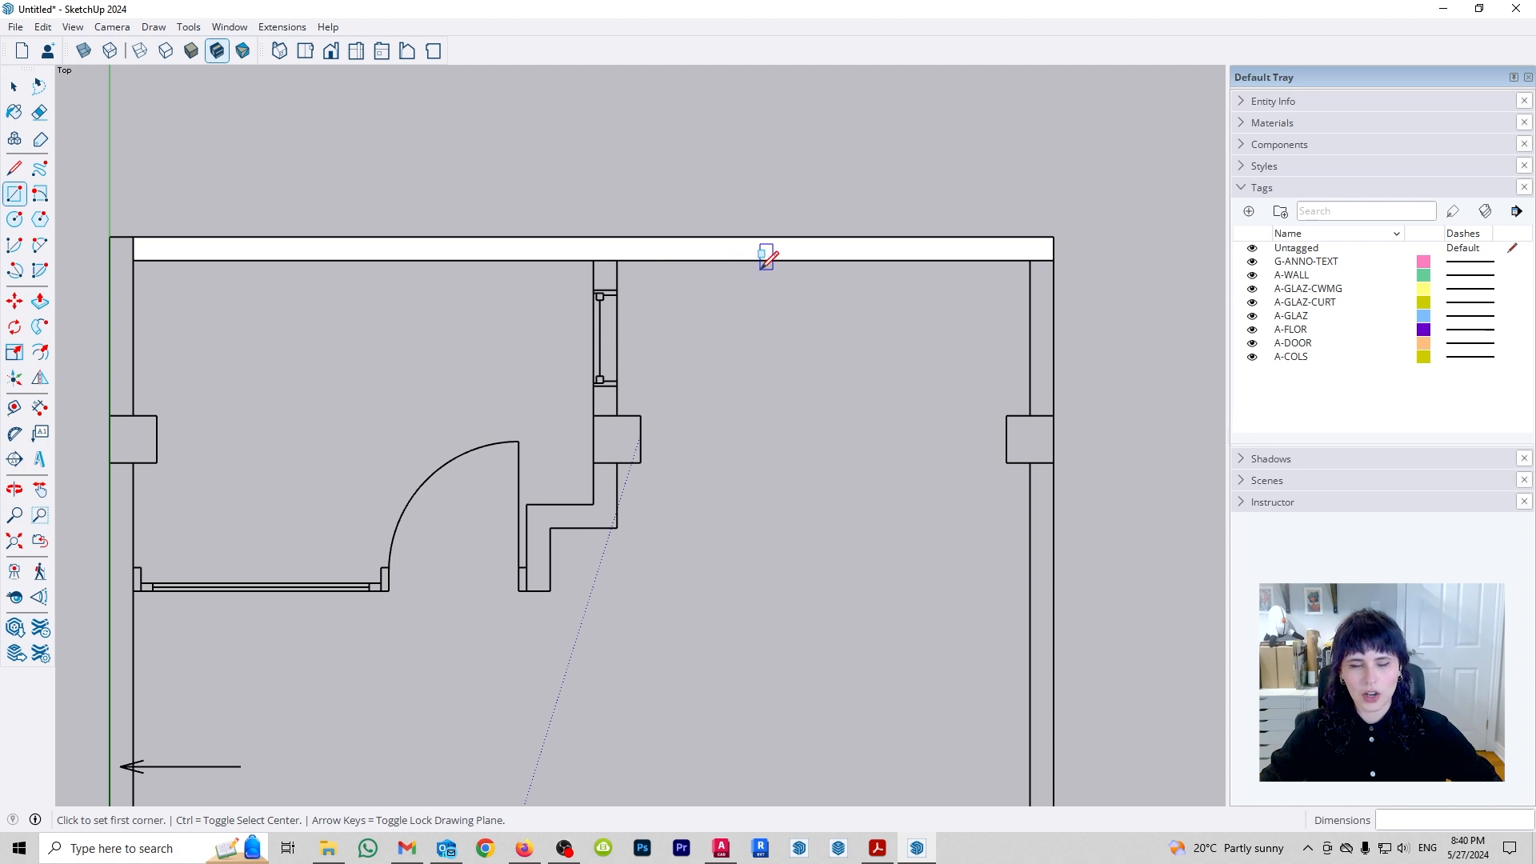
Try drawing the upper wall's rectangle with its second corner slightly off the plan's inner corner.
click(1054, 237)
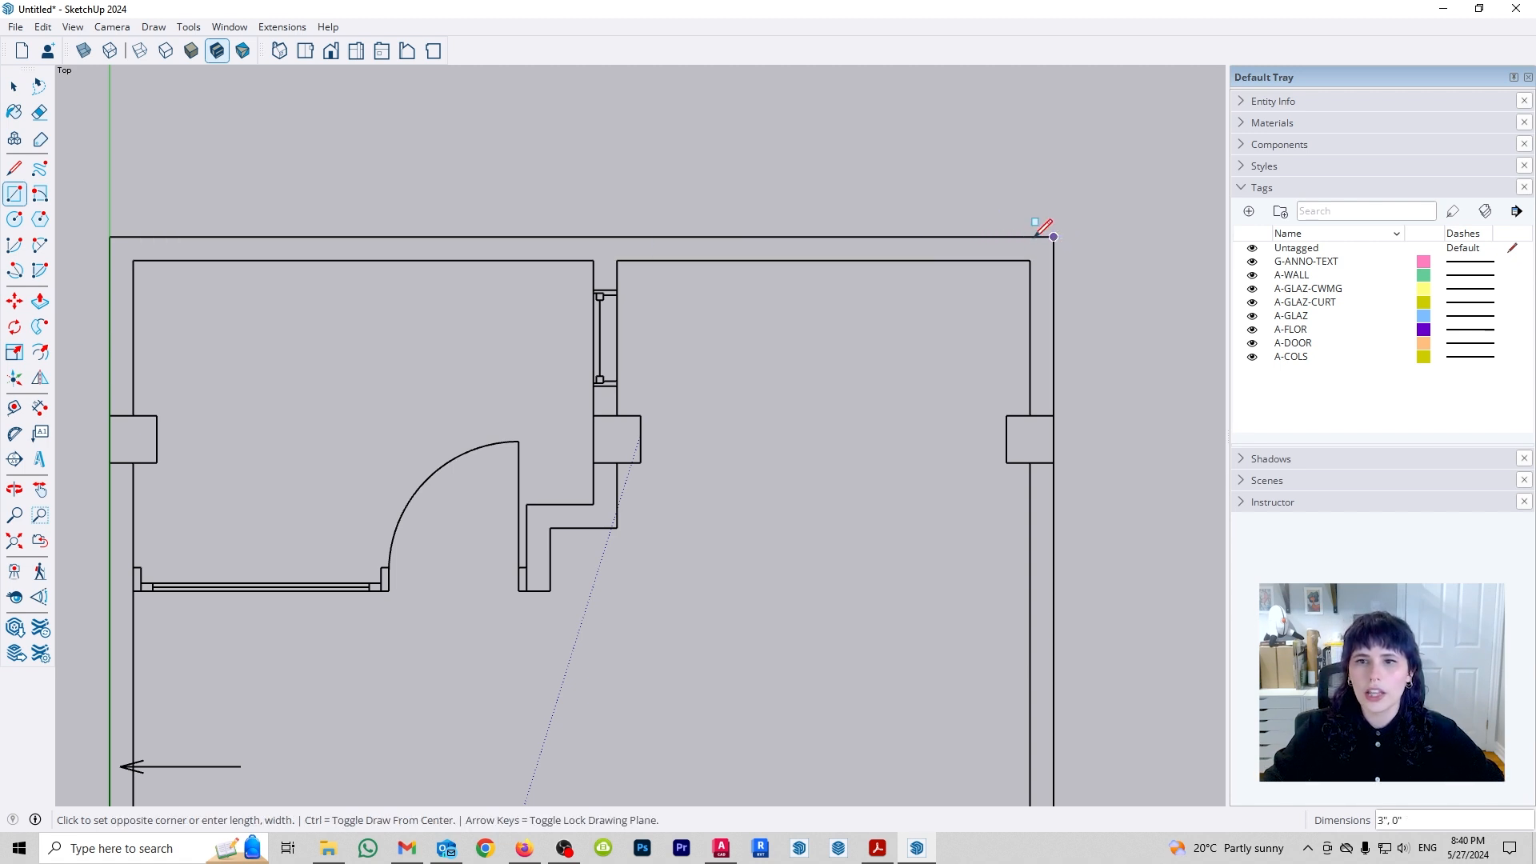
click(140, 266)
scroll(600, 248, up, 5)
scroll(548, 232, down, 5)
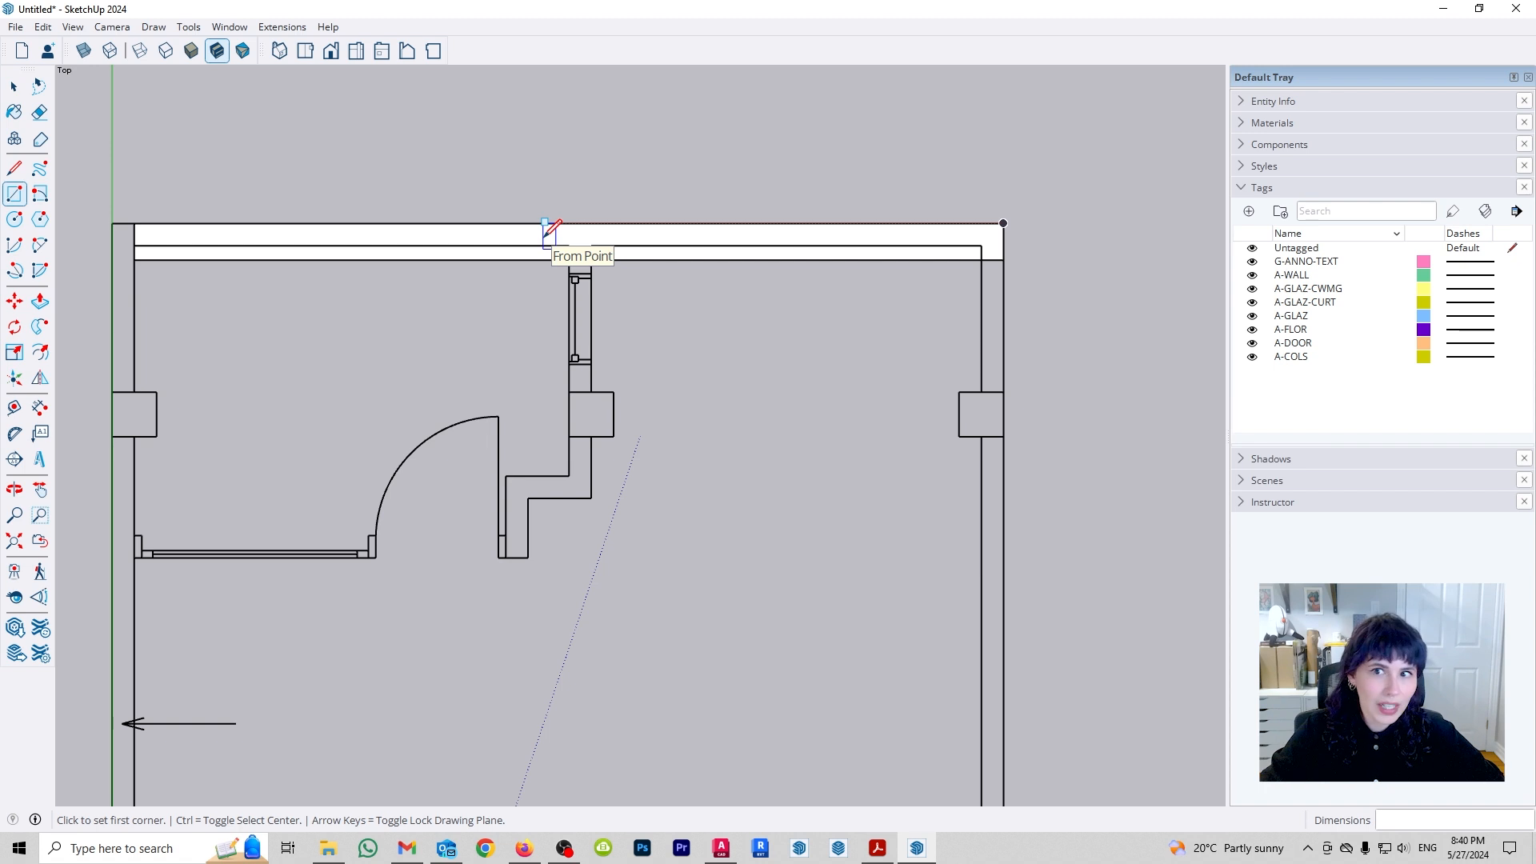
Redraw the upper wall's rectangle, snapping both opposite corners exactly to the endpoints of the floor plan.
click(1003, 223)
key(ctrl)
click(134, 245)
Try a rectangle of about 3' 9" by 6" from the upper wall's end down to the first column, and undo it.
shift+middle_drag(444, 332, 687, 268)
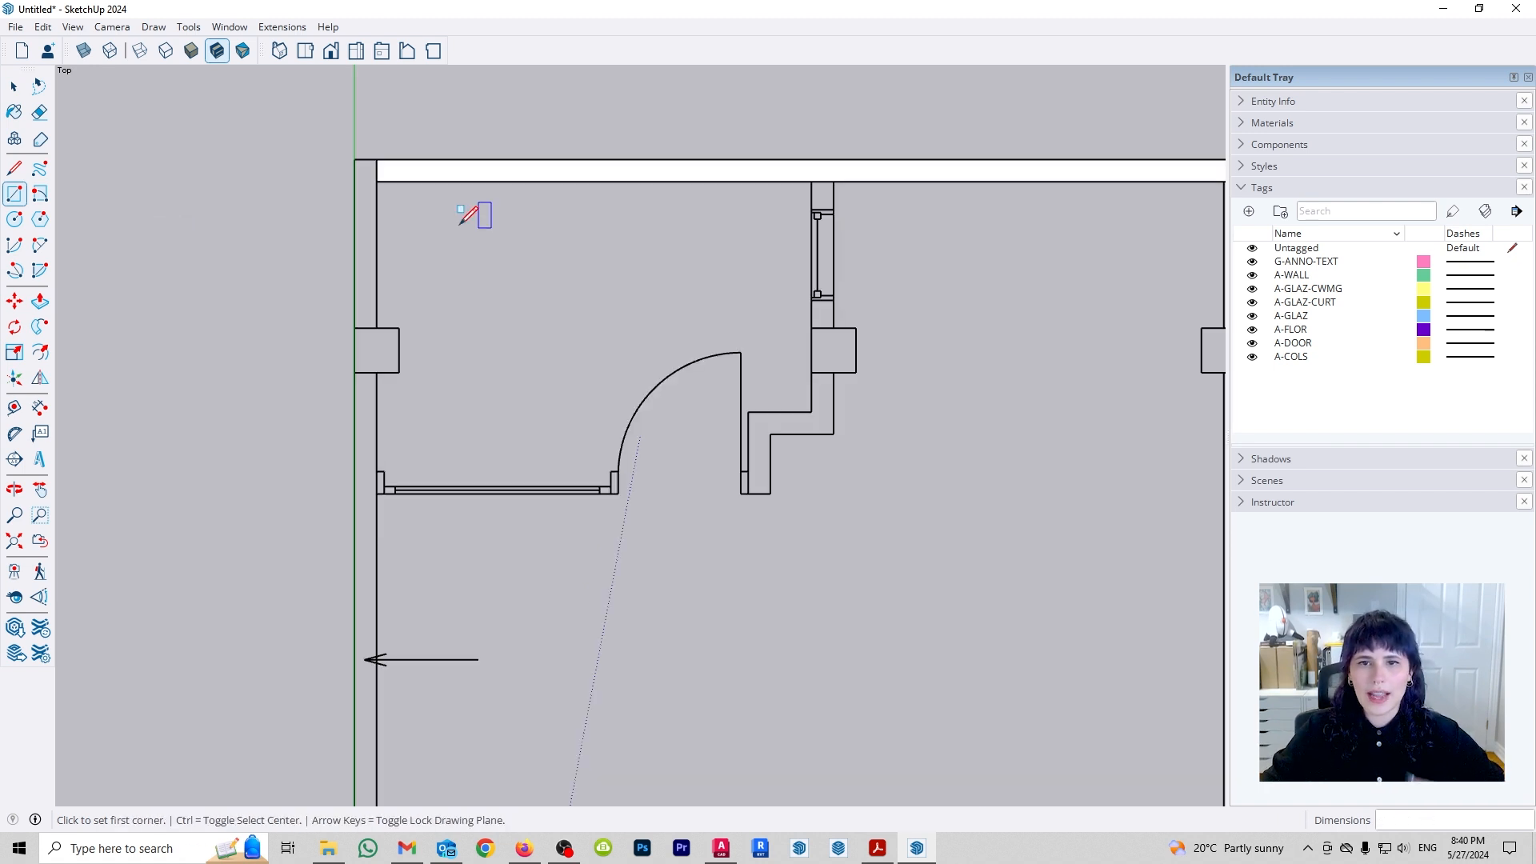
click(376, 159)
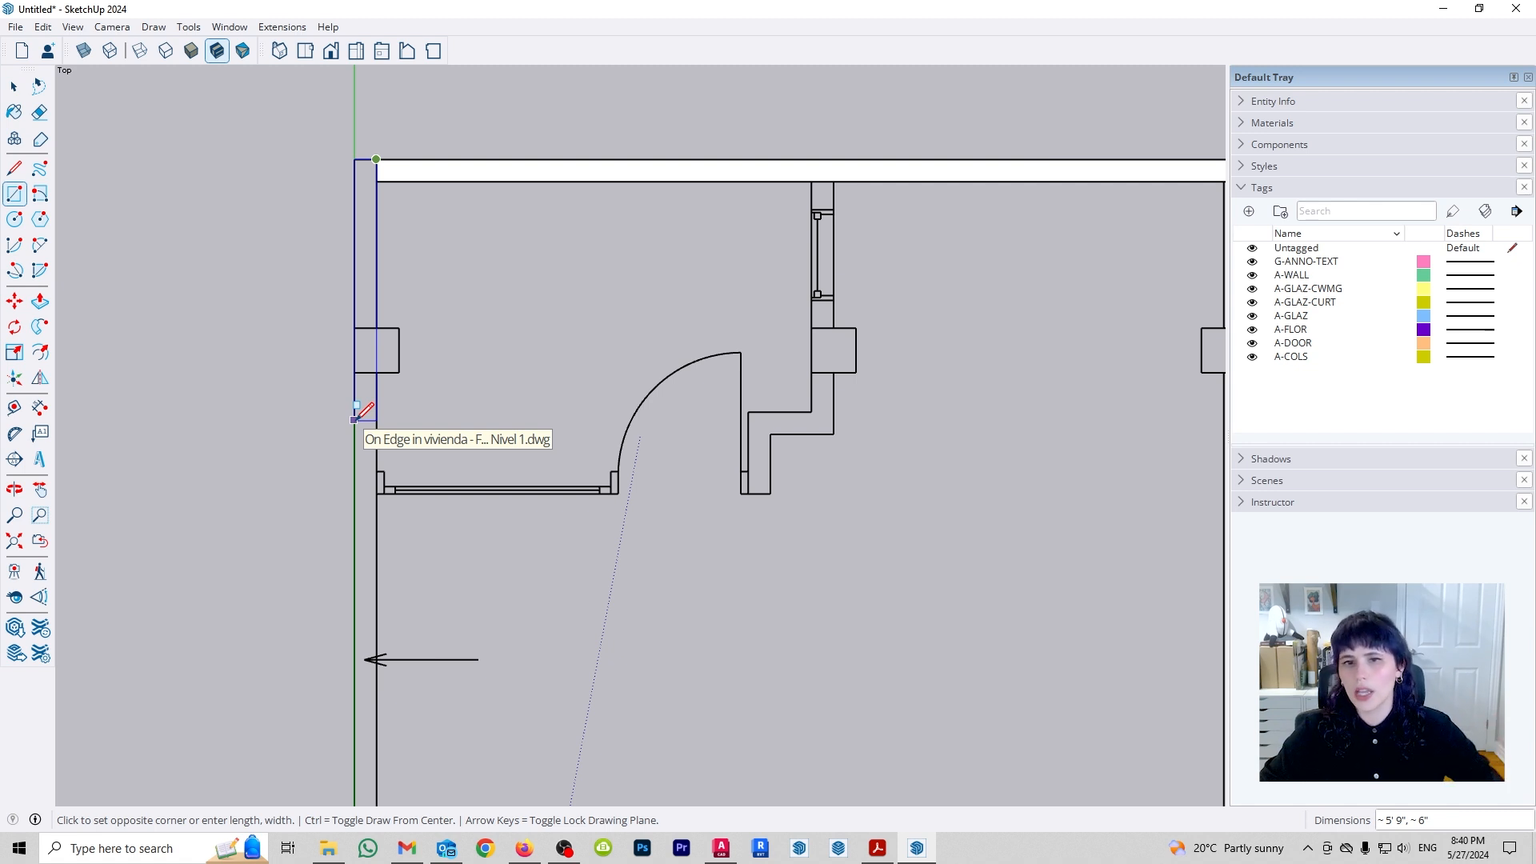
click(354, 328)
key(ctrl+z)
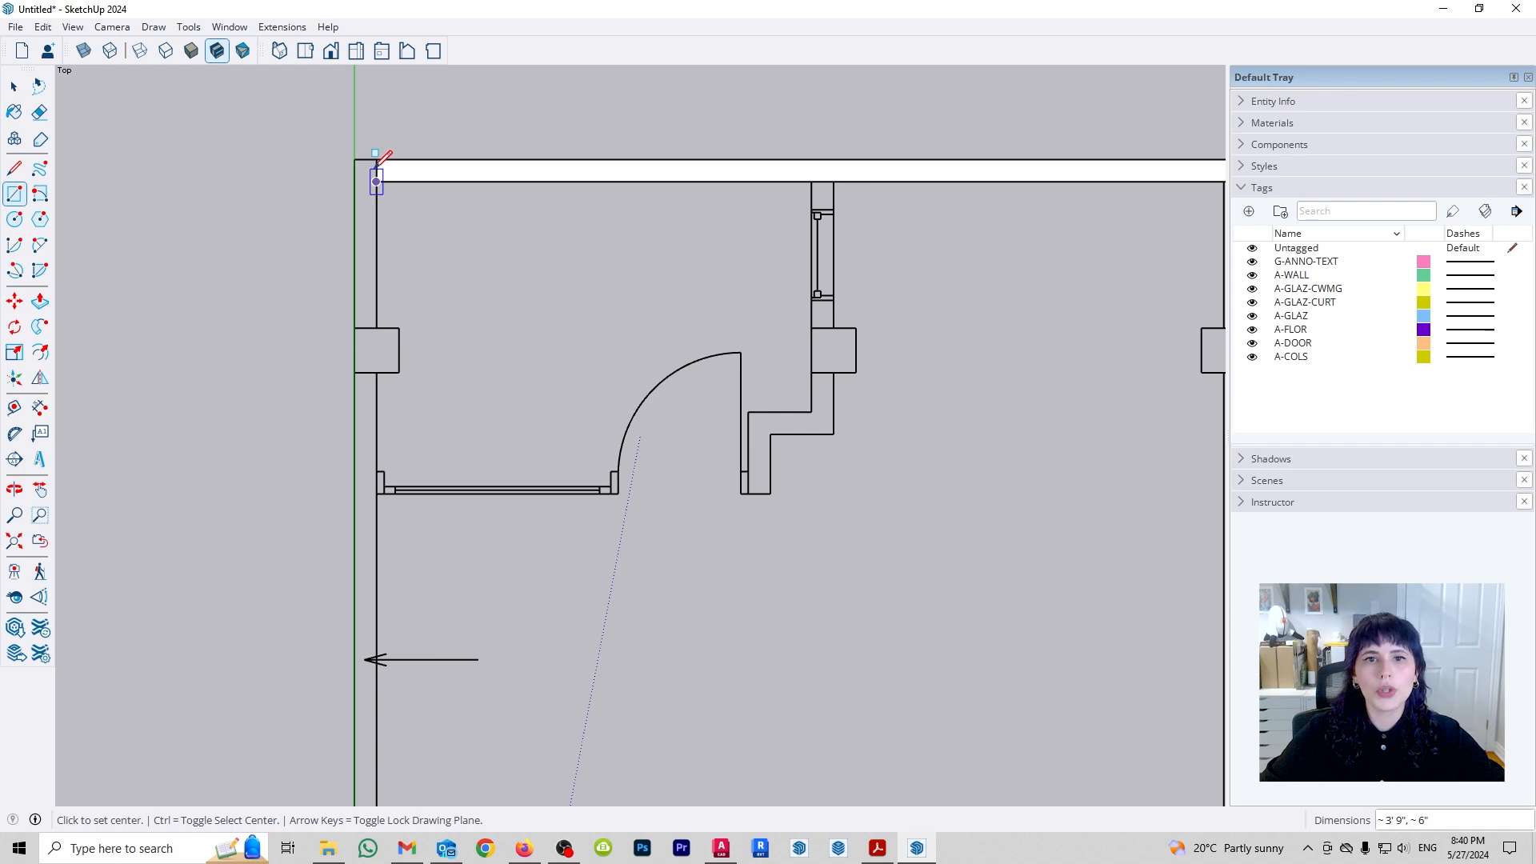
Draw a rectangle over the full length of the long wall along the green axis, from the upper wall to the entrance corner.
click(376, 167)
shift+middle_drag(336, 675, 357, 361)
scroll(355, 404, down, 2)
mouse_move(342, 766)
shift+middle_down()
mouse_move(376, 425)
mouse_move(332, 467)
shift+middle_up()
shift+middle_drag(340, 567, 329, 492)
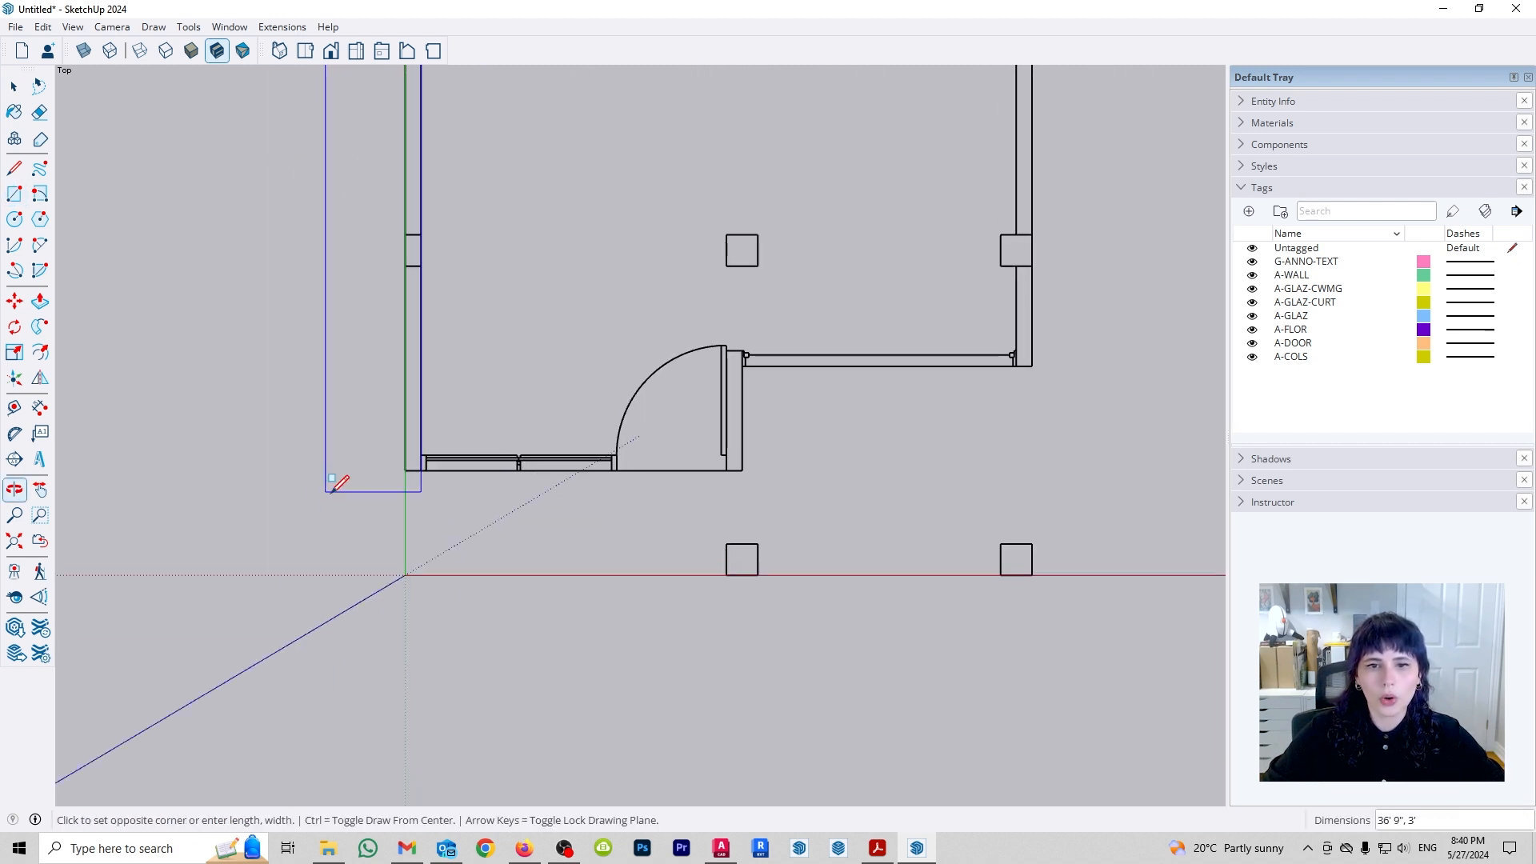
click(405, 471)
Draw a rectangle of about 10' 1" by 6" over the entrance wall, spanning the window and the door opening.
shift+middle_drag(634, 165, 598, 640)
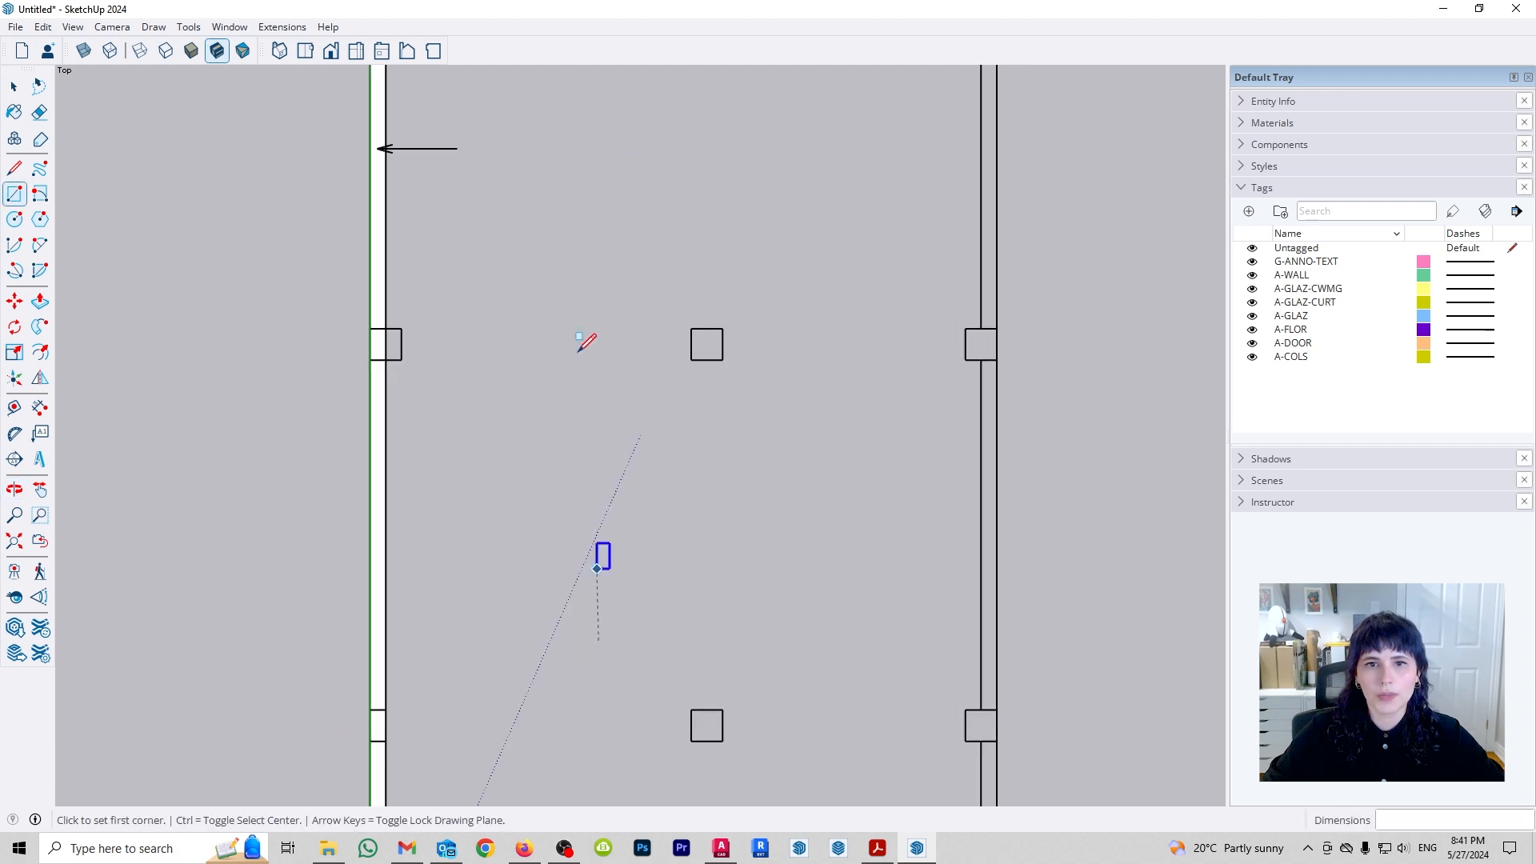
shift+middle_drag(576, 324, 592, 656)
shift+middle_drag(578, 392, 578, 448)
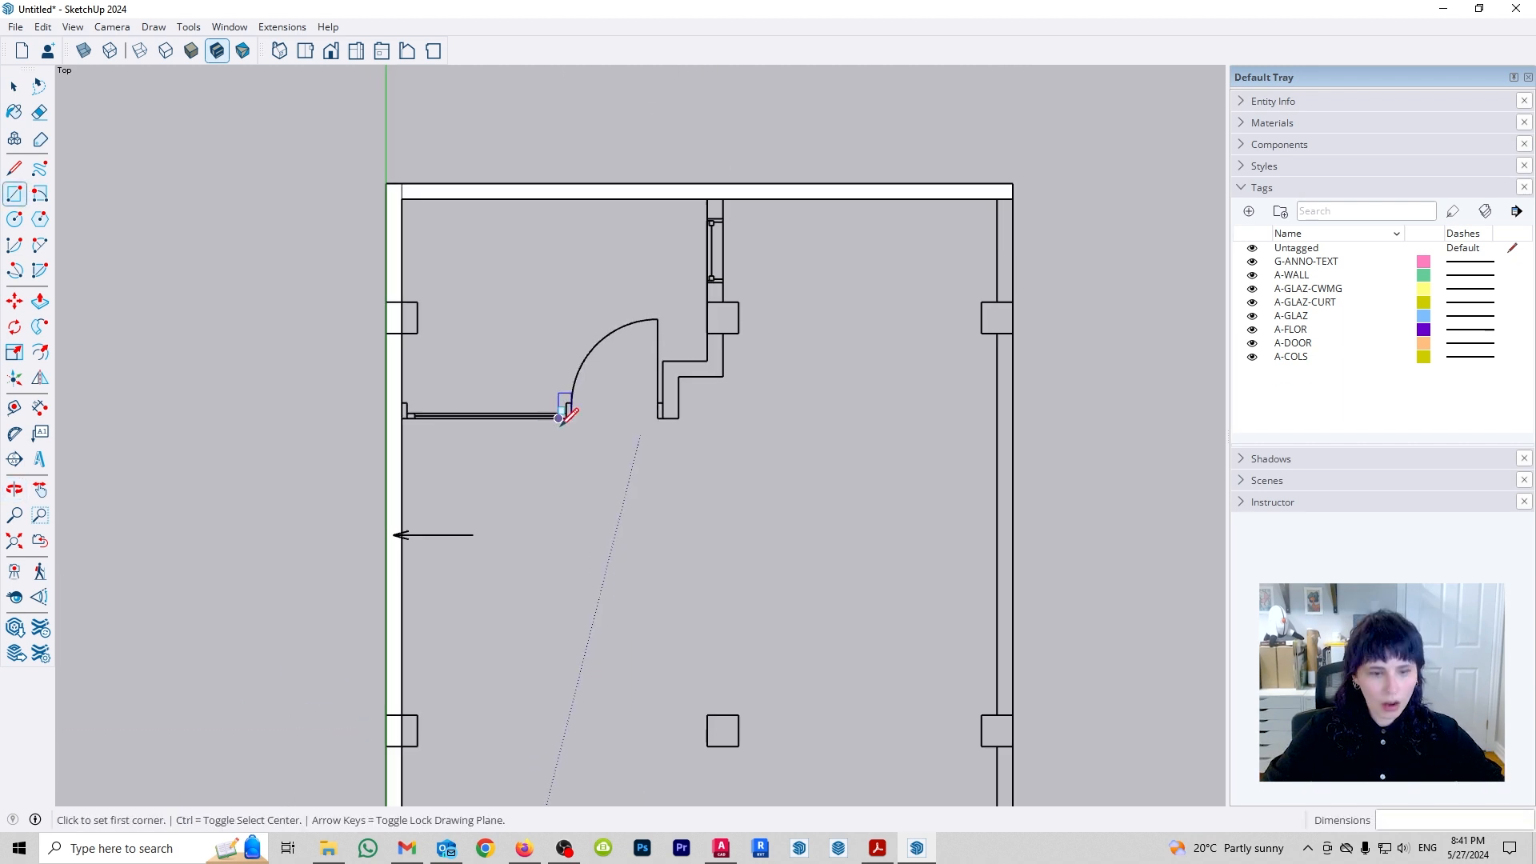
shift+middle_drag(706, 628, 680, 263)
shift+middle_drag(628, 552, 623, 350)
shift+middle_drag(587, 626, 557, 474)
scroll(440, 614, up, 4)
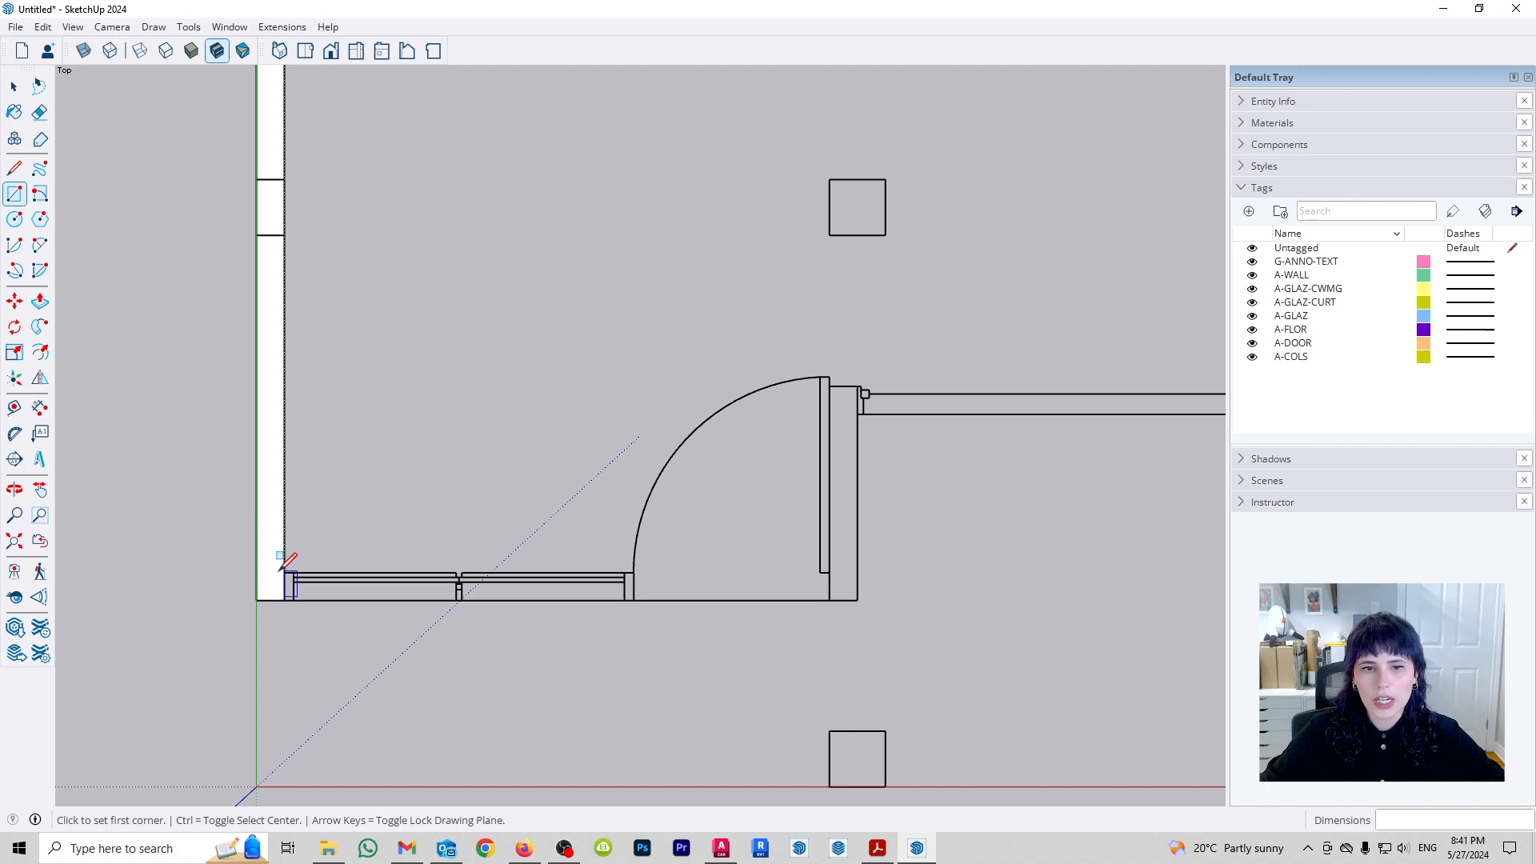
click(286, 574)
click(857, 599)
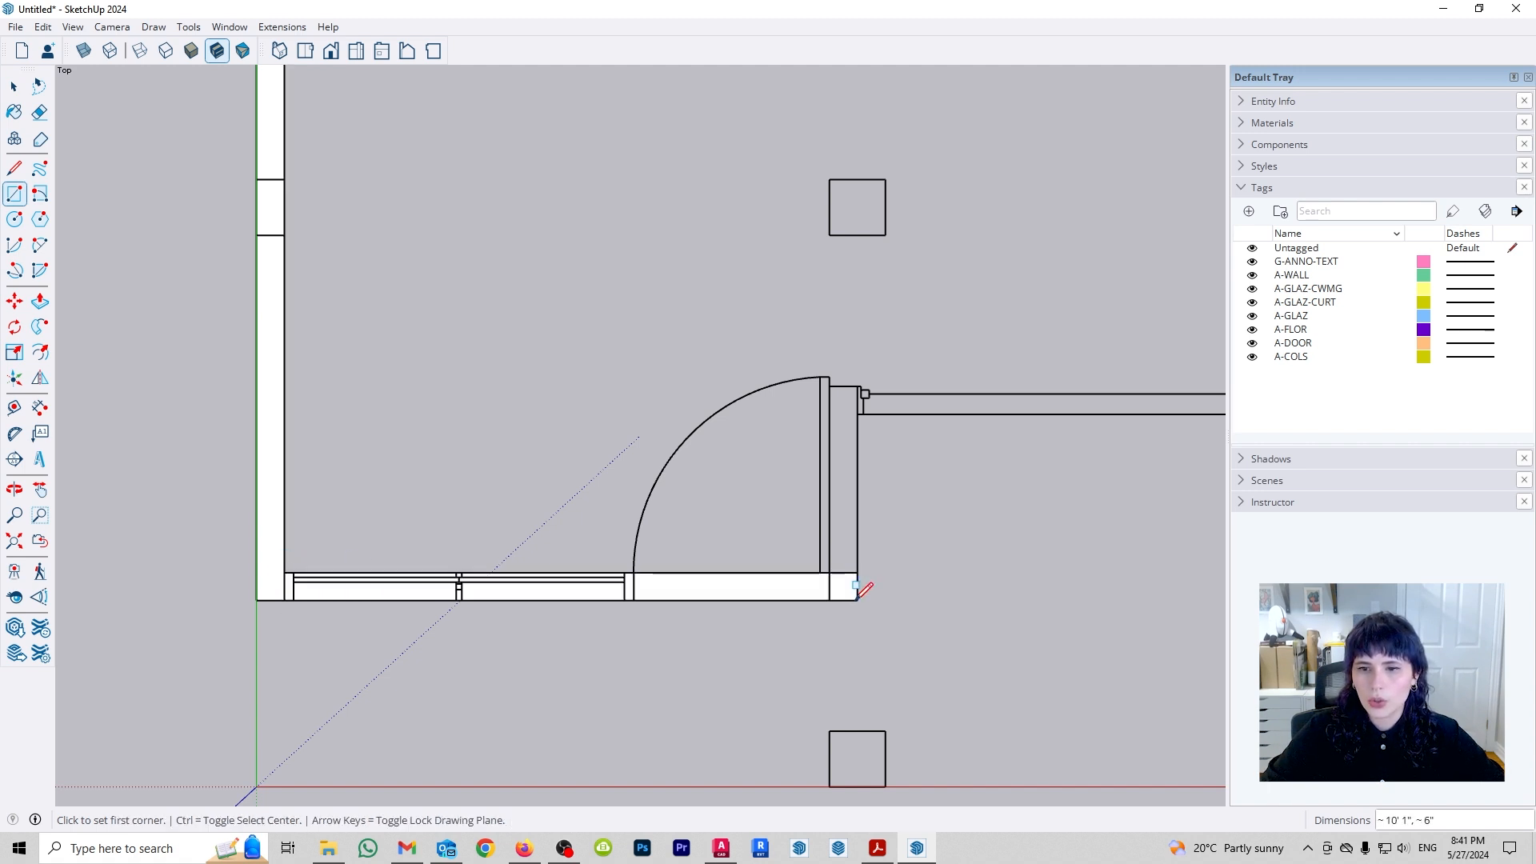
Draw rectangles over the short wall beside the entrance door and over the adjoining glazed wall.
shift+middle_drag(1056, 435, 651, 531)
click(453, 665)
click(425, 480)
click(454, 478)
click(971, 479)
Draw a rectangle of about 6" by 31' 10" over the second long wall, from the glazed wall up to the upper wall.
click(971, 481)
shift+middle_drag(933, 308, 850, 575)
scroll(849, 574, down, 5)
shift+middle_drag(844, 120, 765, 314)
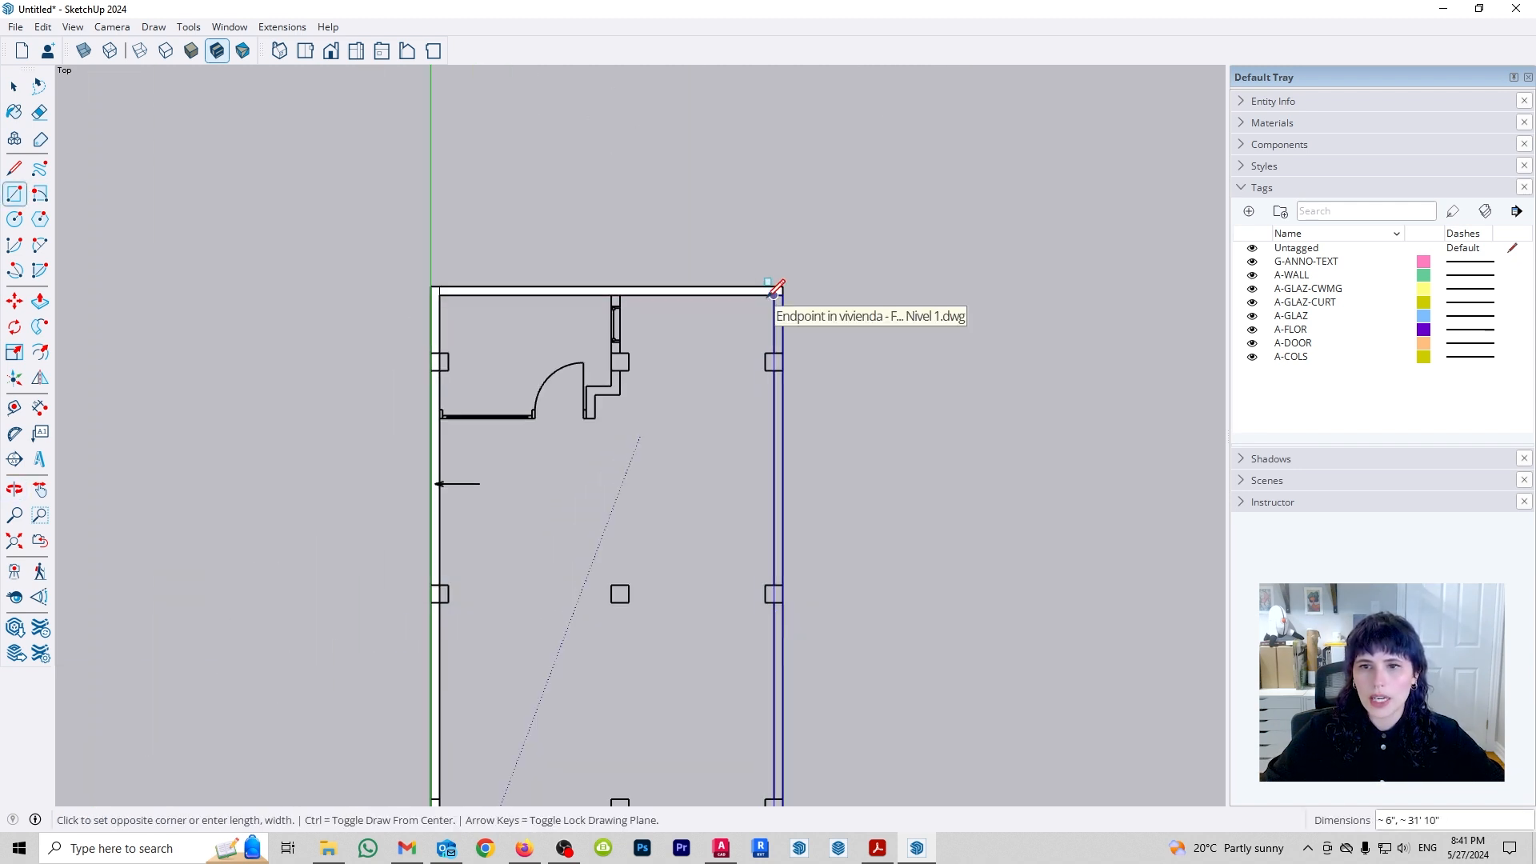
click(773, 293)
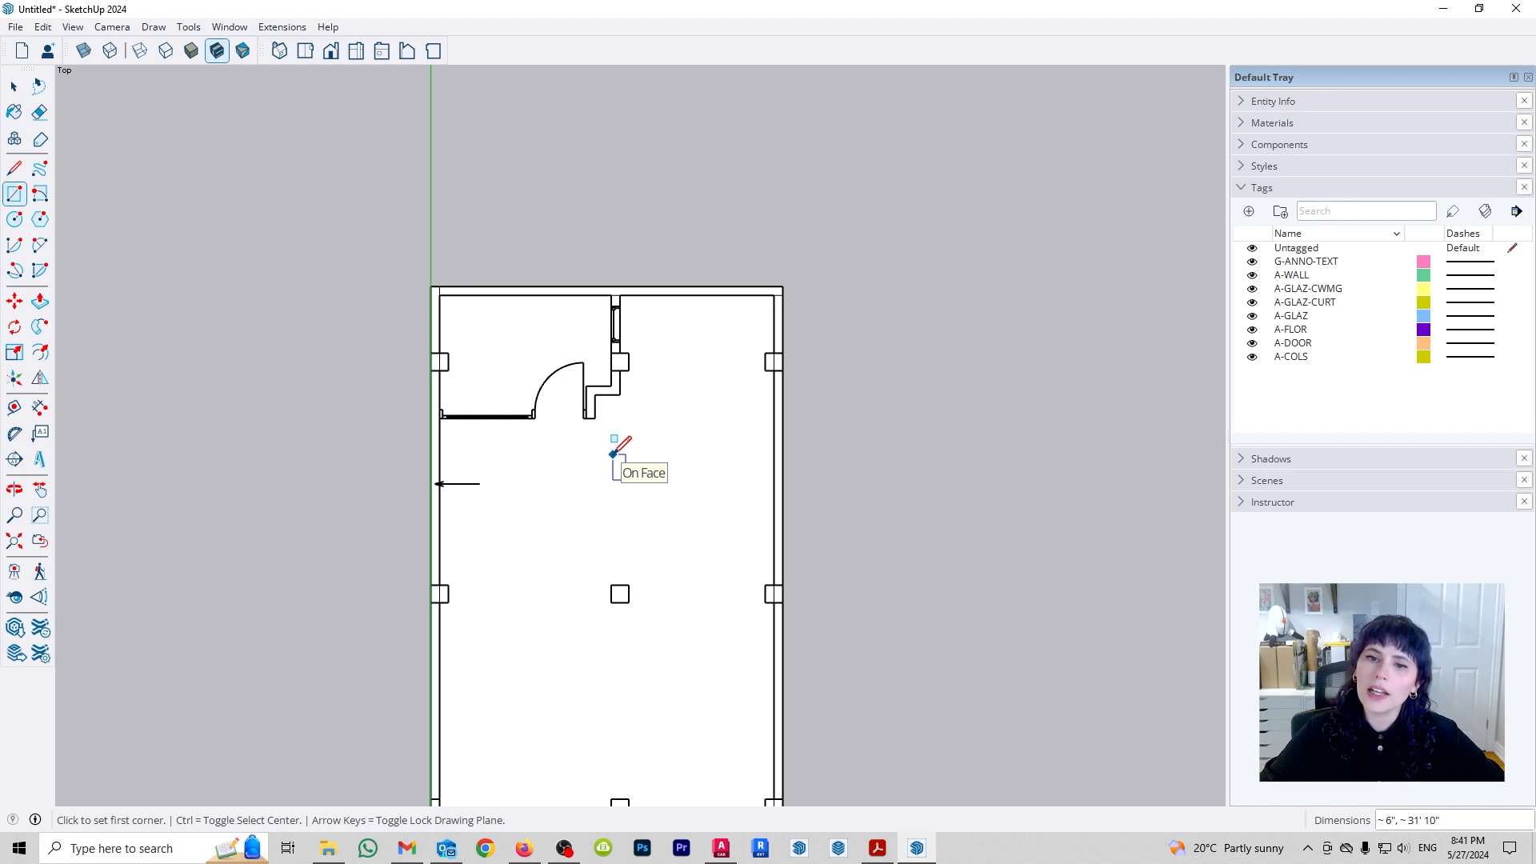
Select and delete the large face filling the interior between the wall rectangles, keeping only the wall faces.
key(space)
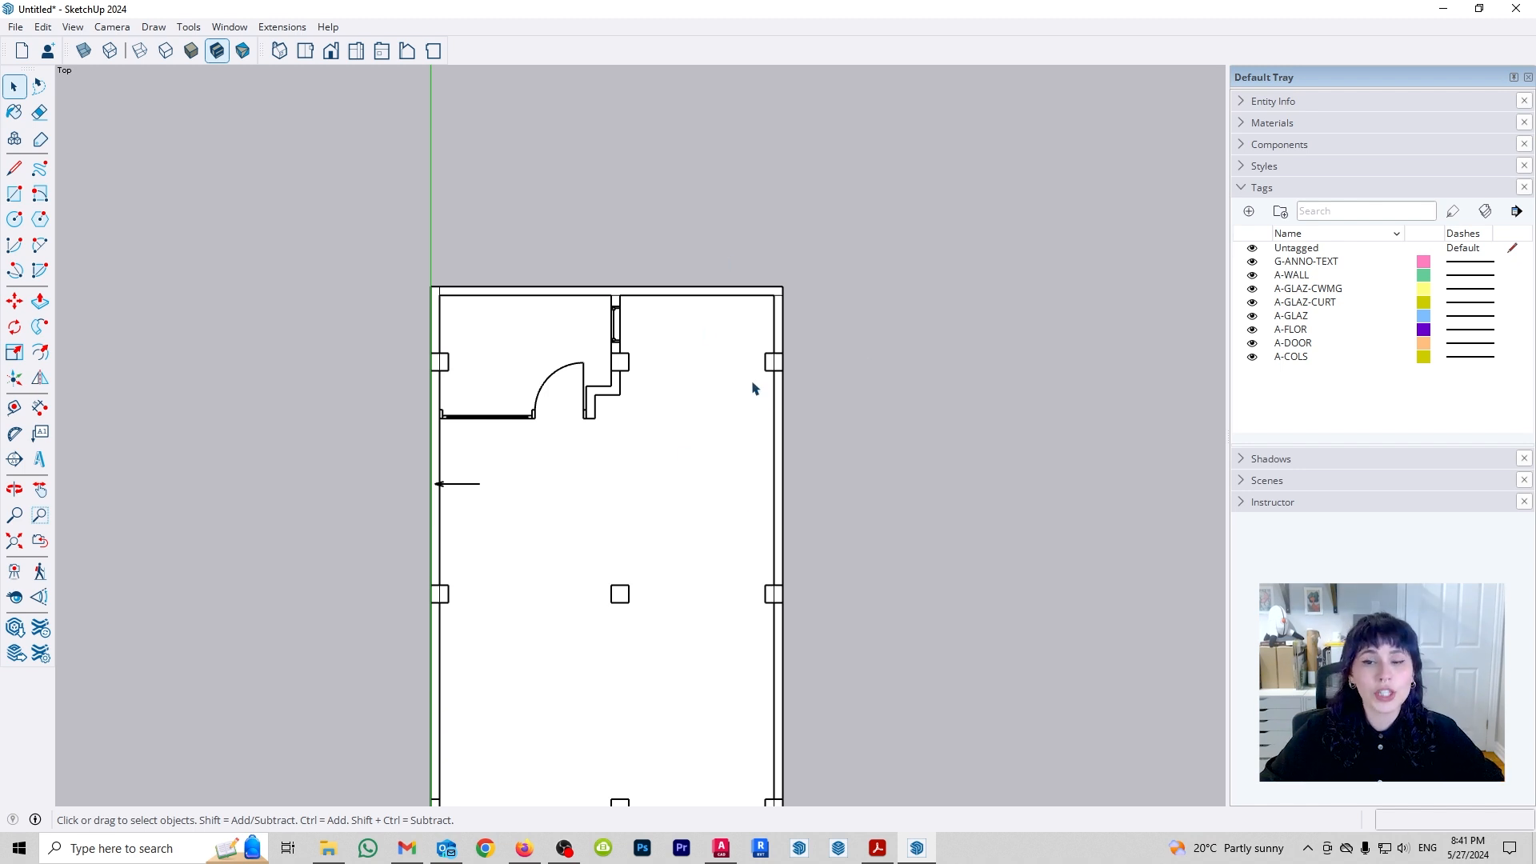
scroll(745, 365, down, 2)
shift+middle_drag(606, 688, 603, 567)
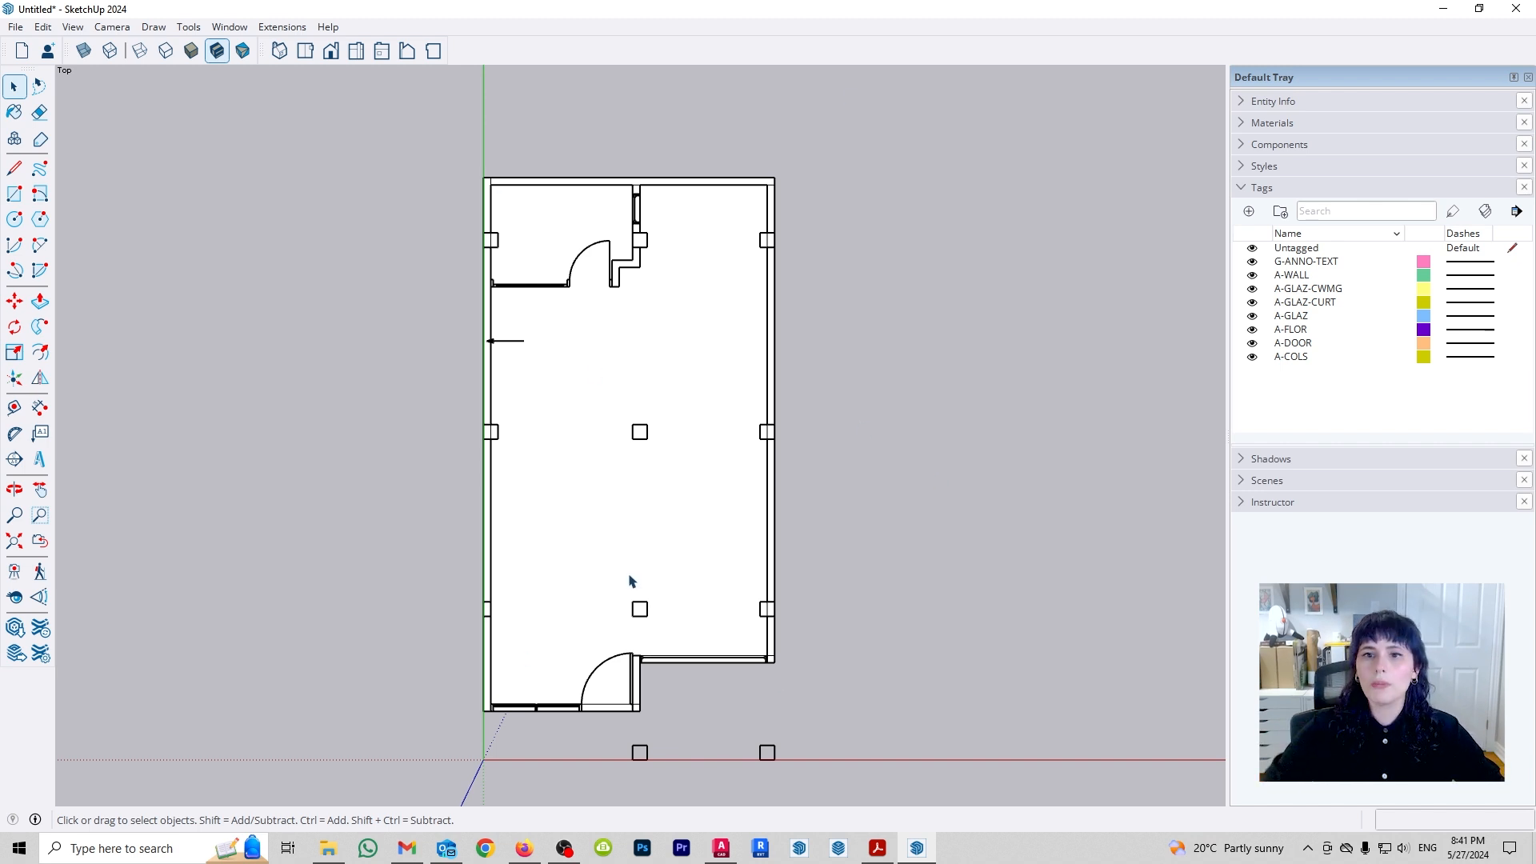
shift+middle_drag(683, 271, 689, 318)
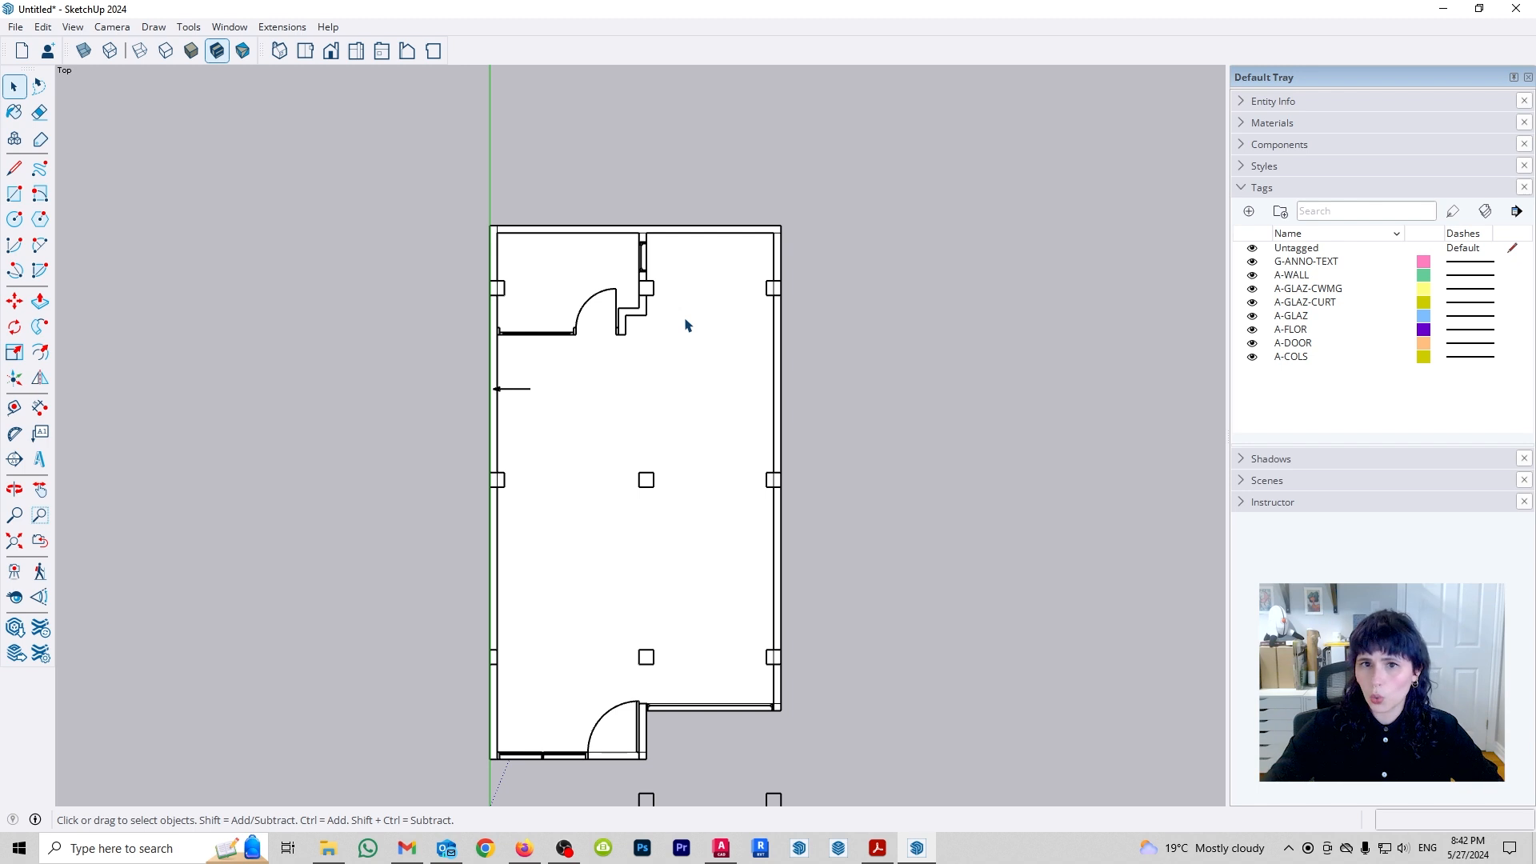
click(704, 411)
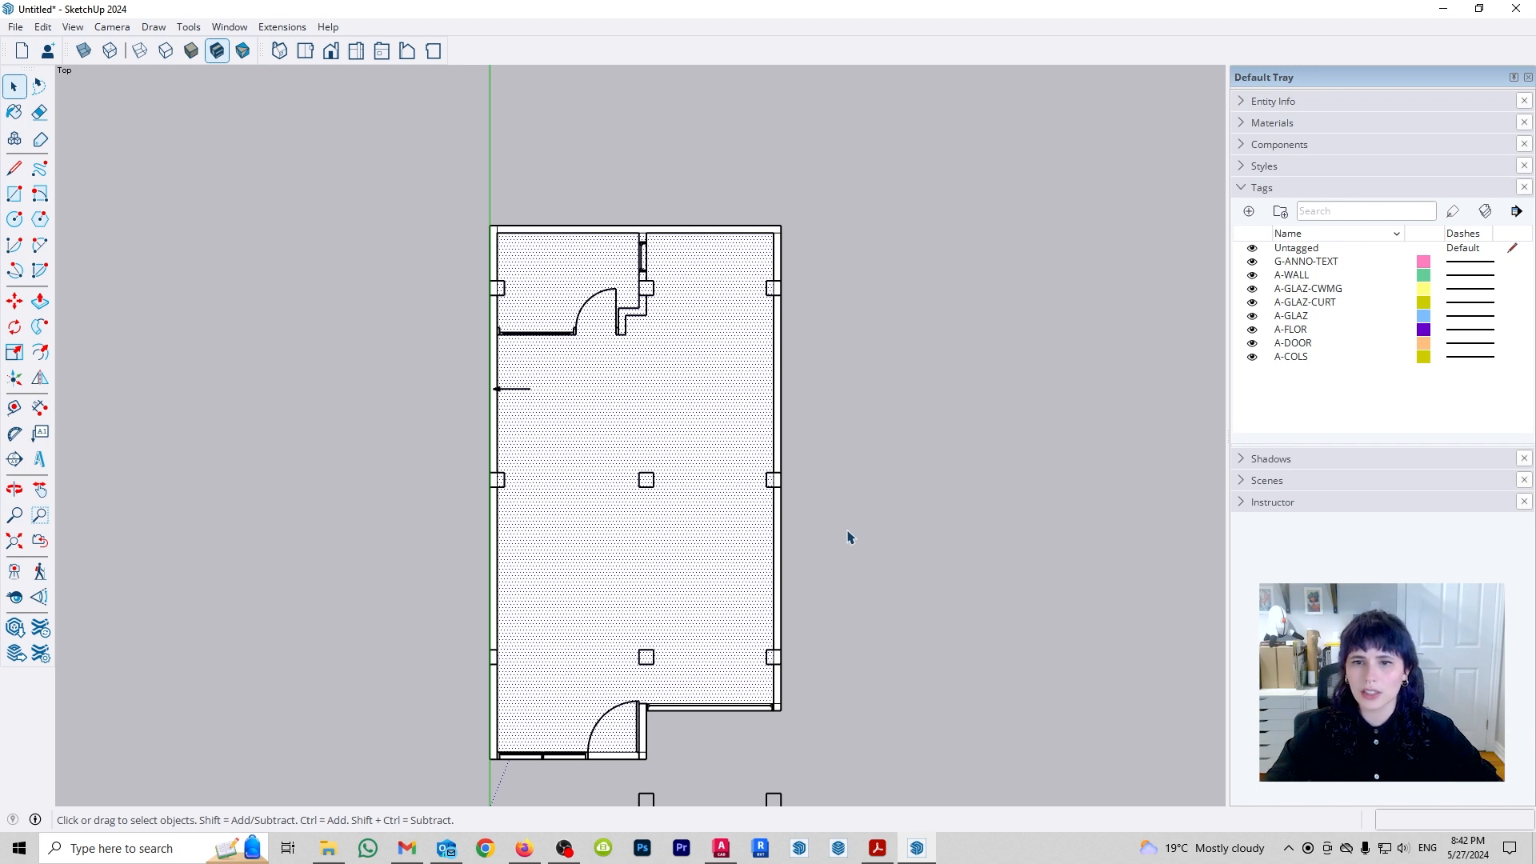
click(844, 483)
Draw a rectangle of about 5' 7" by 6" over the small room's side partition, from the upper wall to the jog.
scroll(654, 240, up, 3)
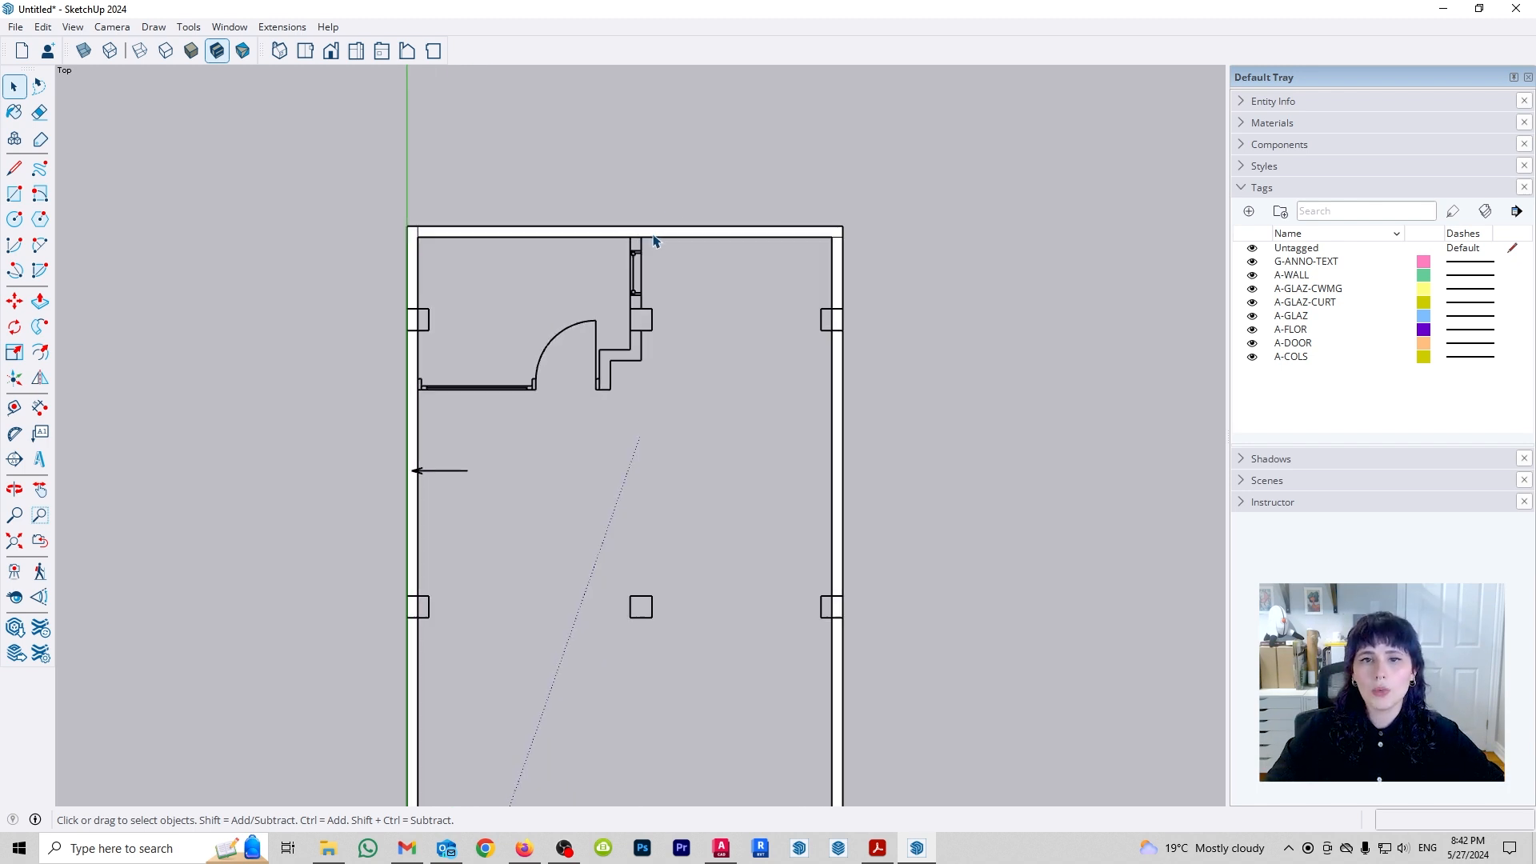
scroll(654, 240, up, 2)
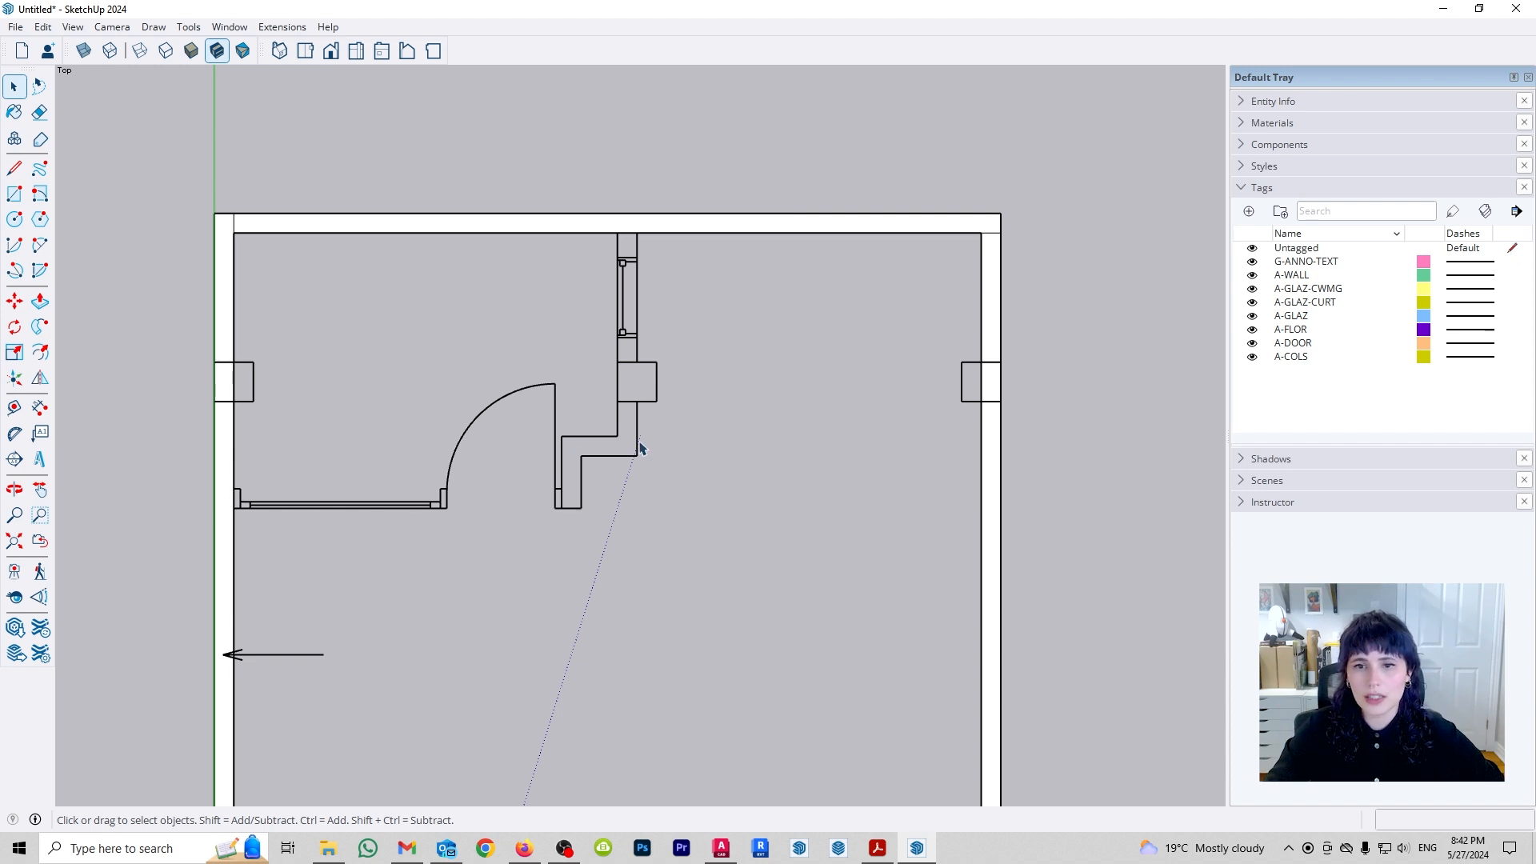
key(r)
click(617, 233)
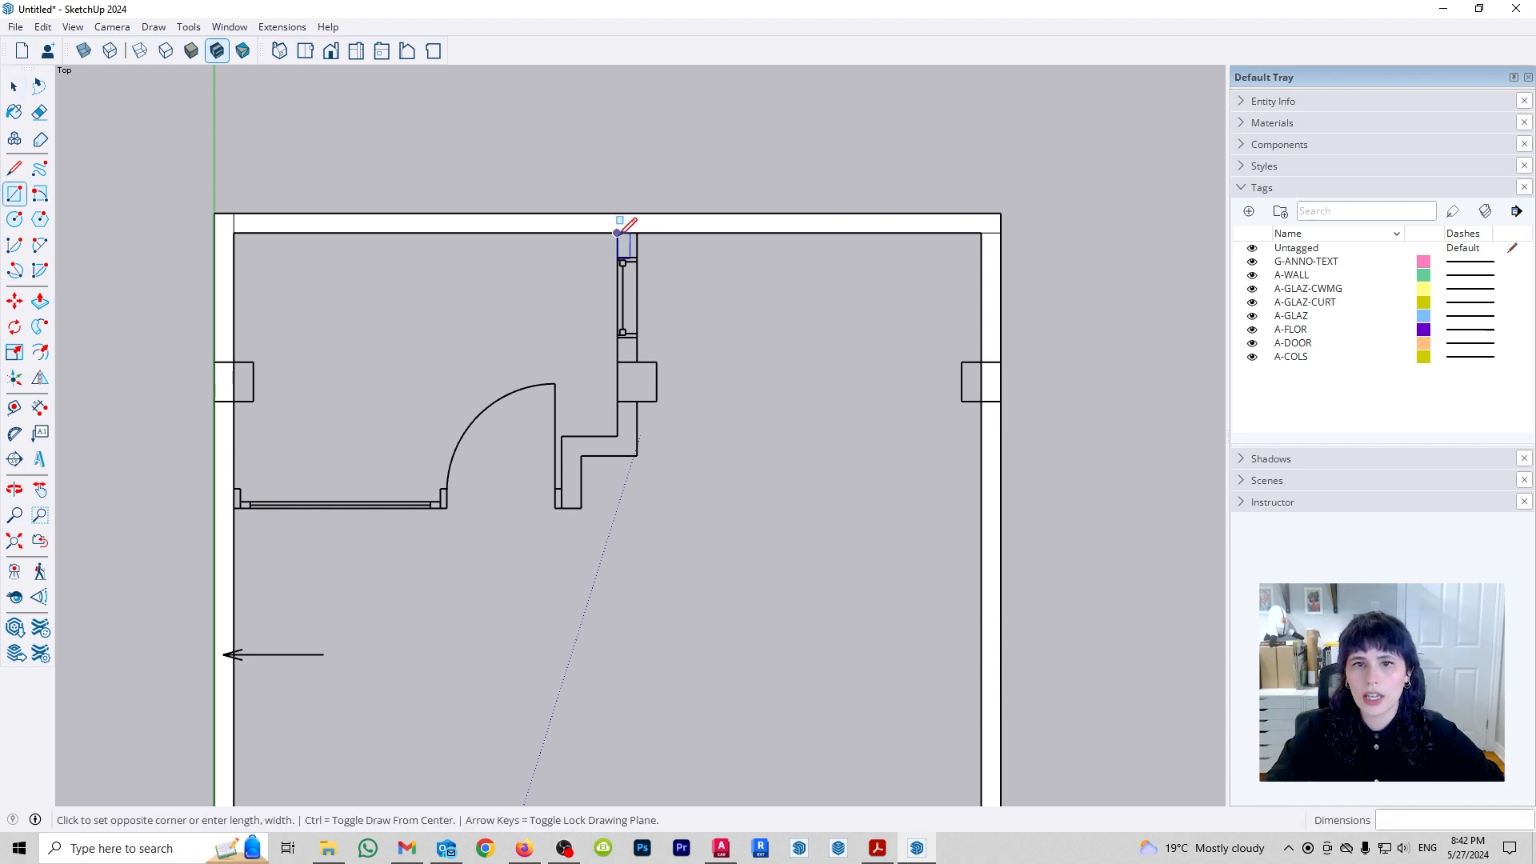
click(637, 455)
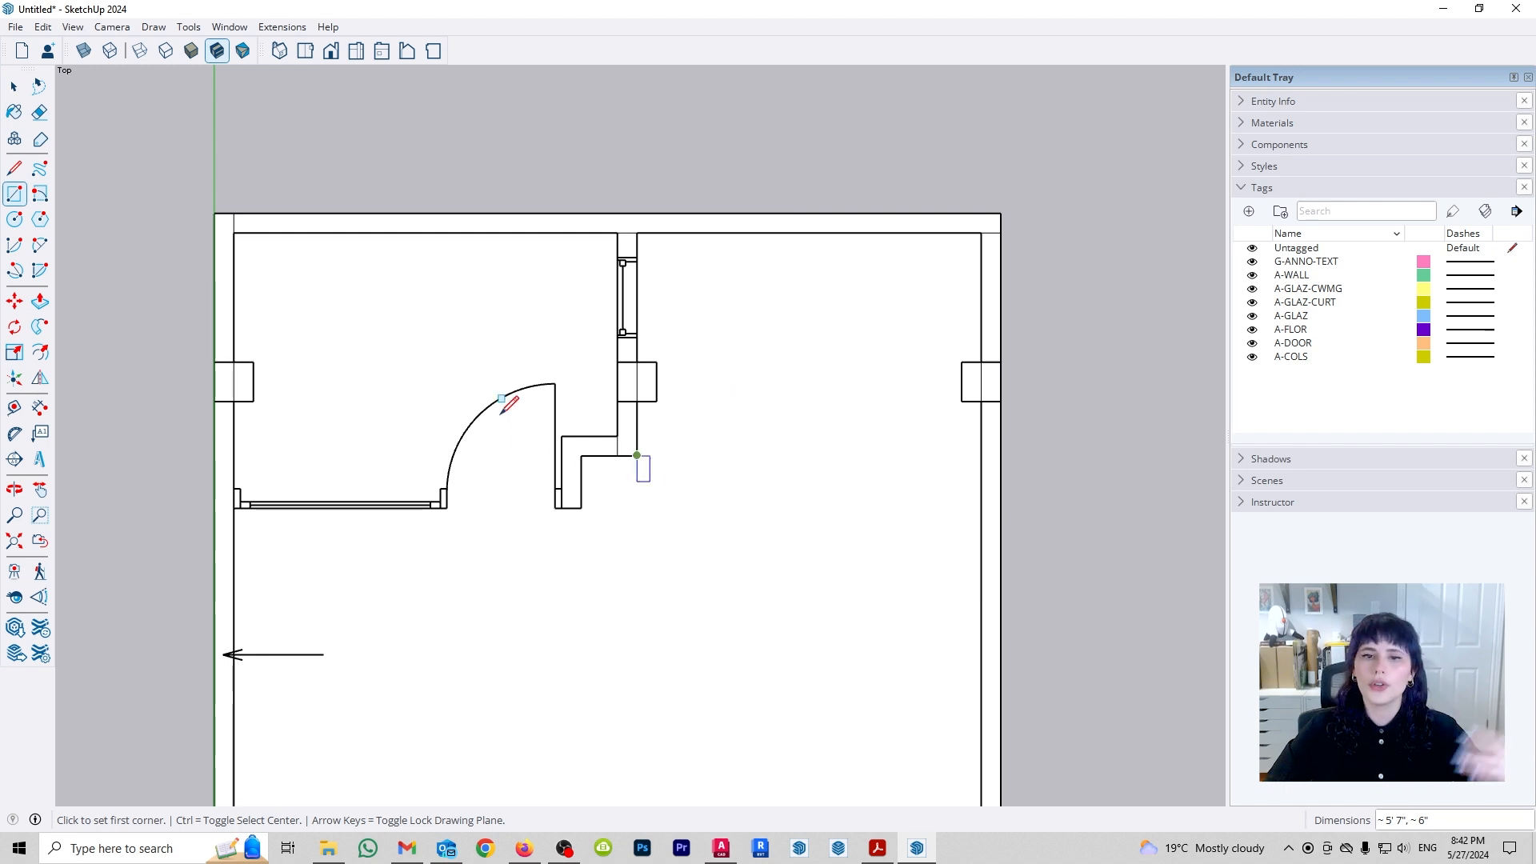
Delete the interior face that refilled the main space after the partition was drawn.
key(space)
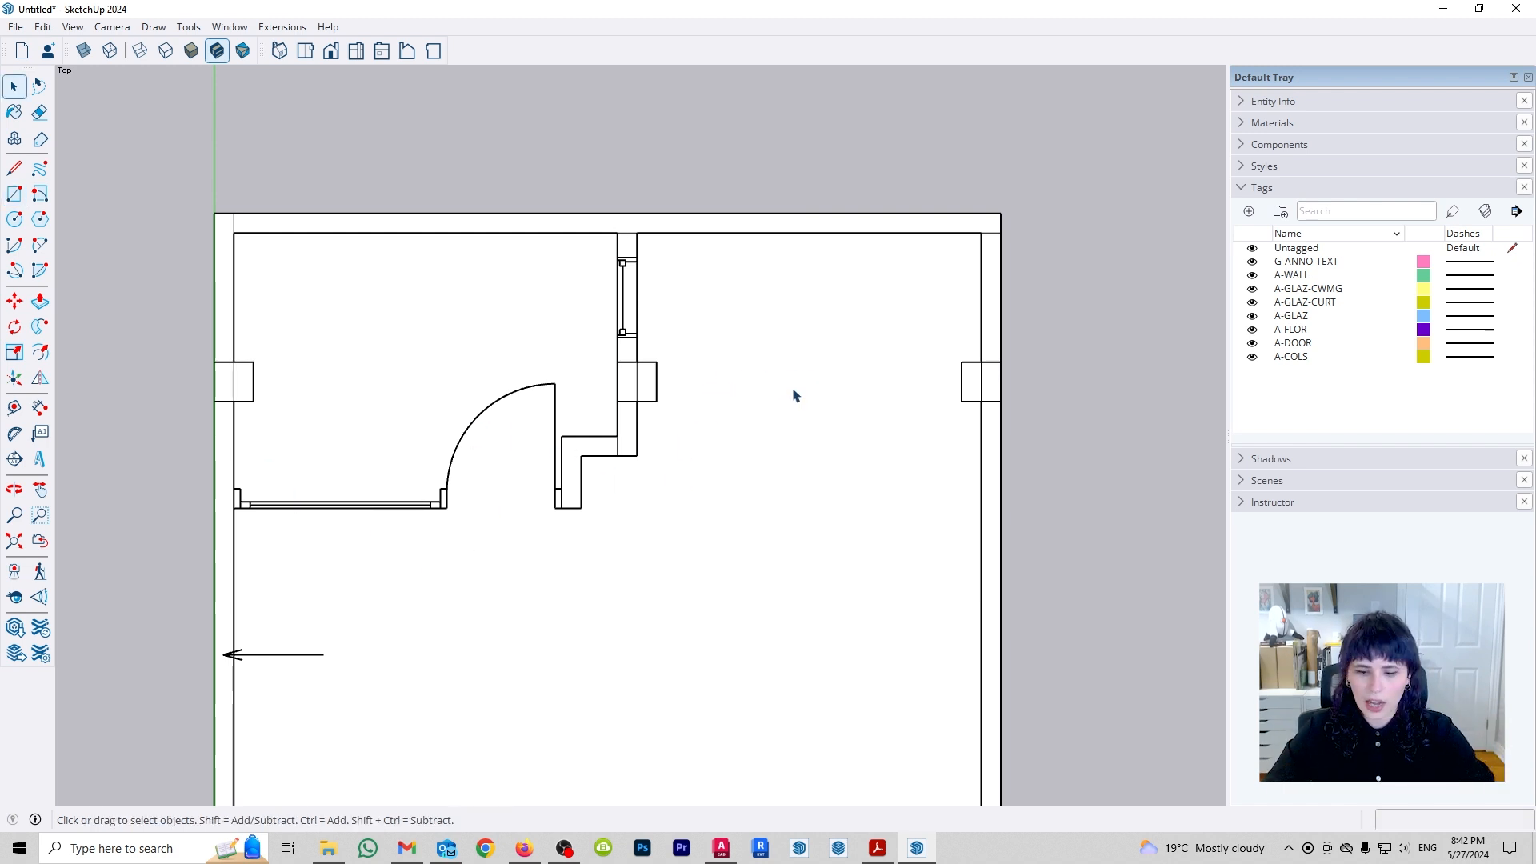
click(792, 390)
key(Delete)
Draw rectangles over the small room's remaining partition segments: the jog, the short return, and the wall with the door and window.
key(r)
click(618, 456)
click(562, 436)
click(562, 456)
click(581, 508)
click(562, 508)
click(234, 489)
Delete the two faces that refilled the small room's interior and the main space, keeping only the wall faces.
key(space)
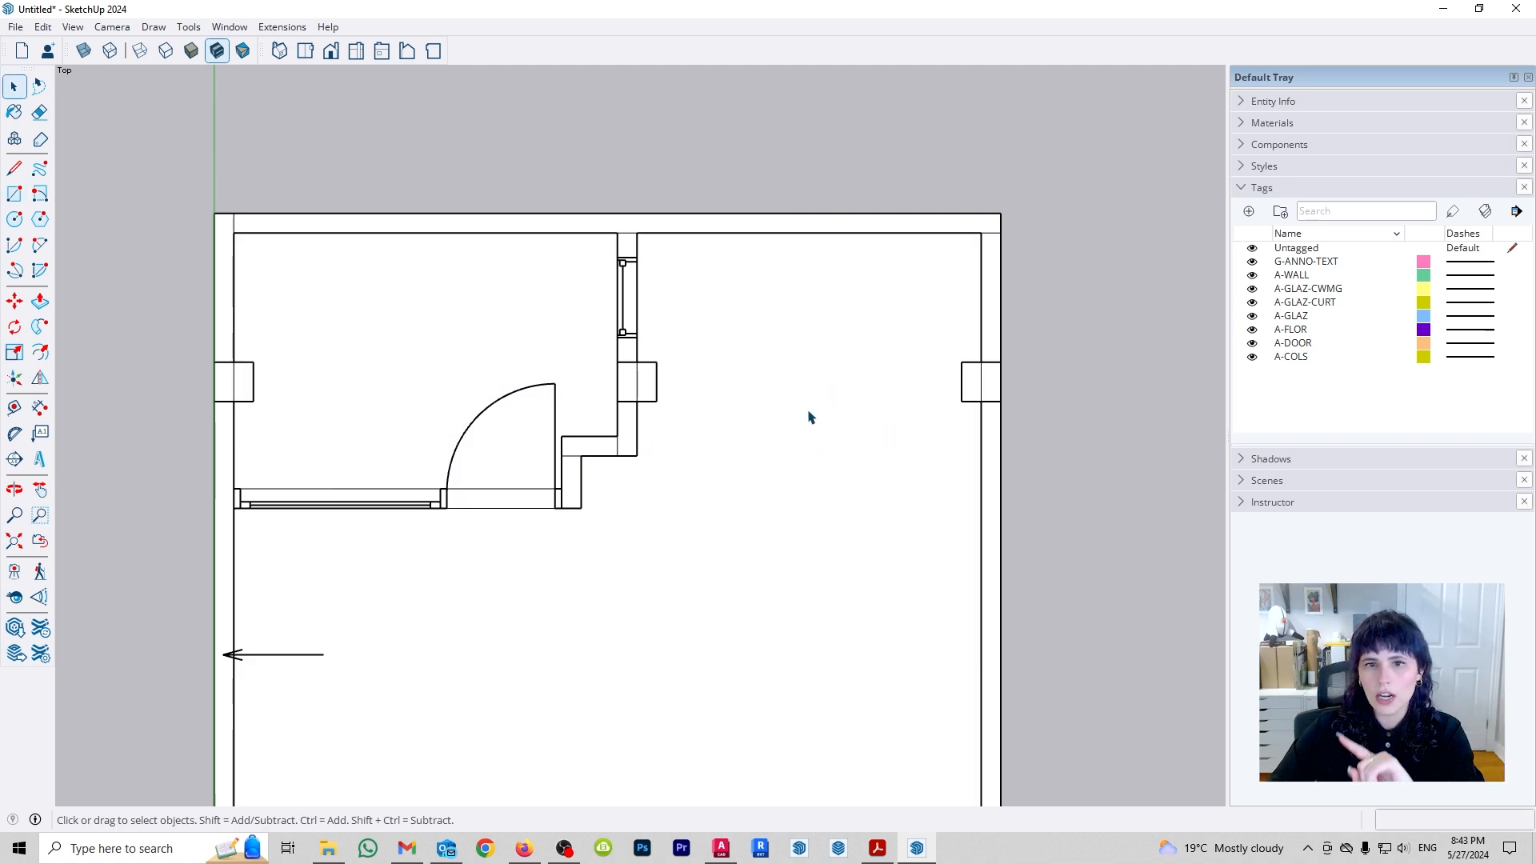
click(552, 331)
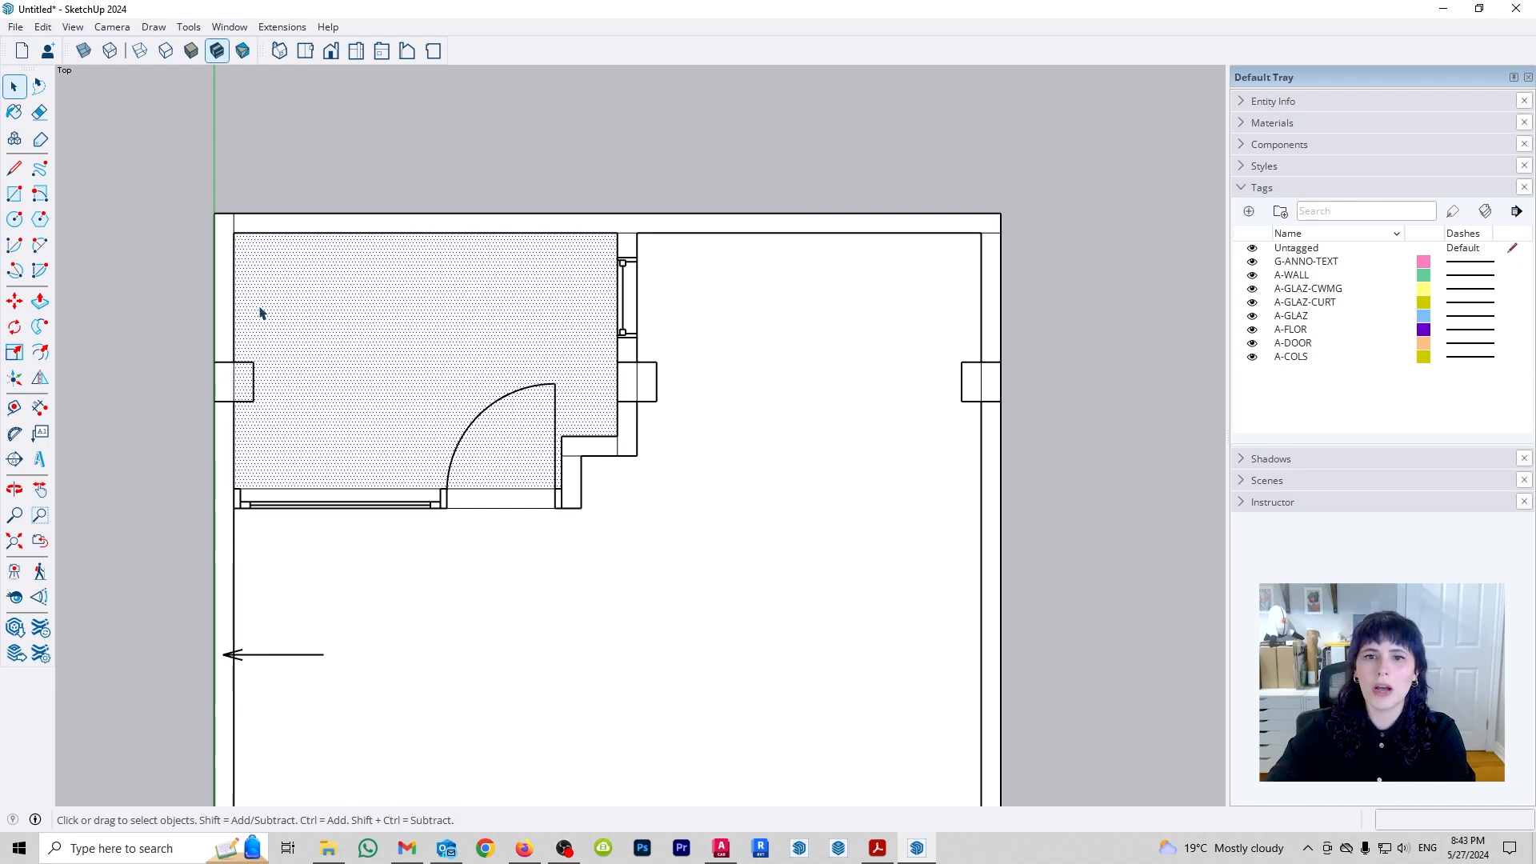
key(Delete)
scroll(729, 436, down, 1)
click(737, 399)
key(Delete)
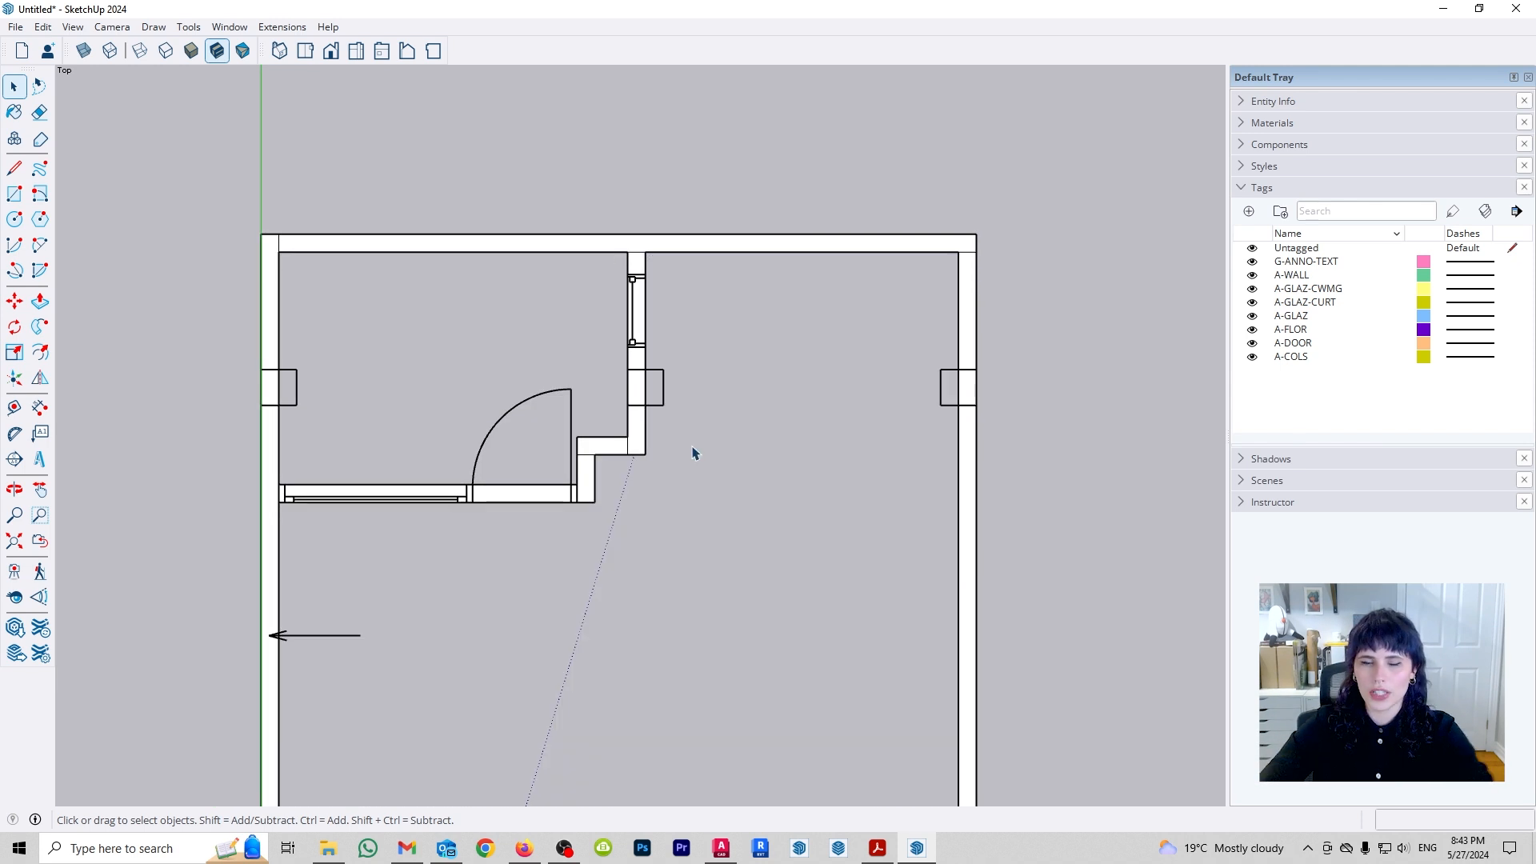
Switch to AutoCAD, check the ceiling height and plenum note on the floor plan, and return to SketchUp.
scroll(693, 452, down, 3)
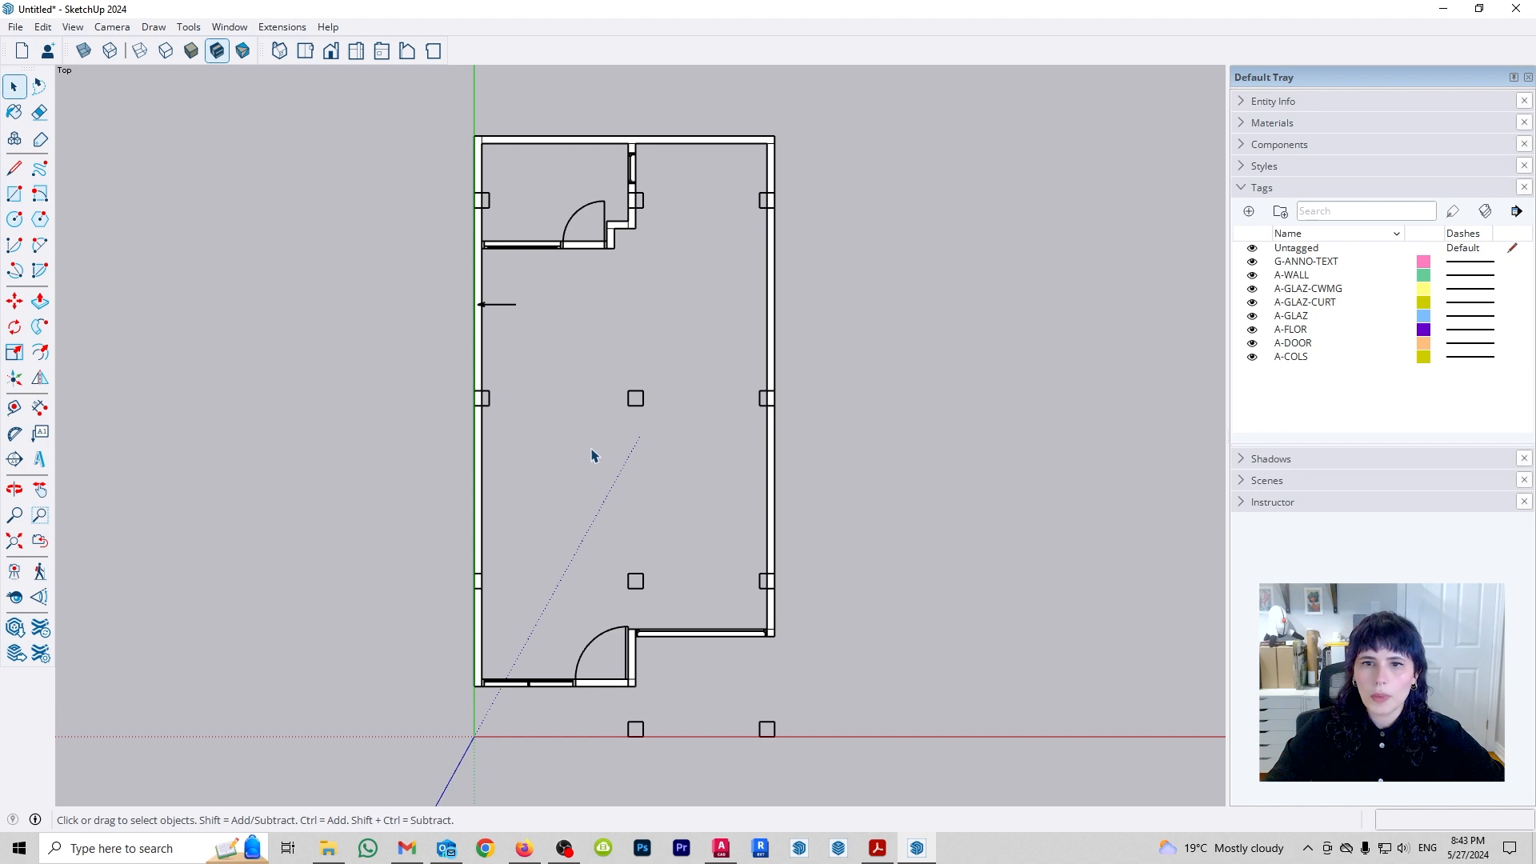
middle_drag(905, 641, 724, 480)
scroll(841, 638, up, 1)
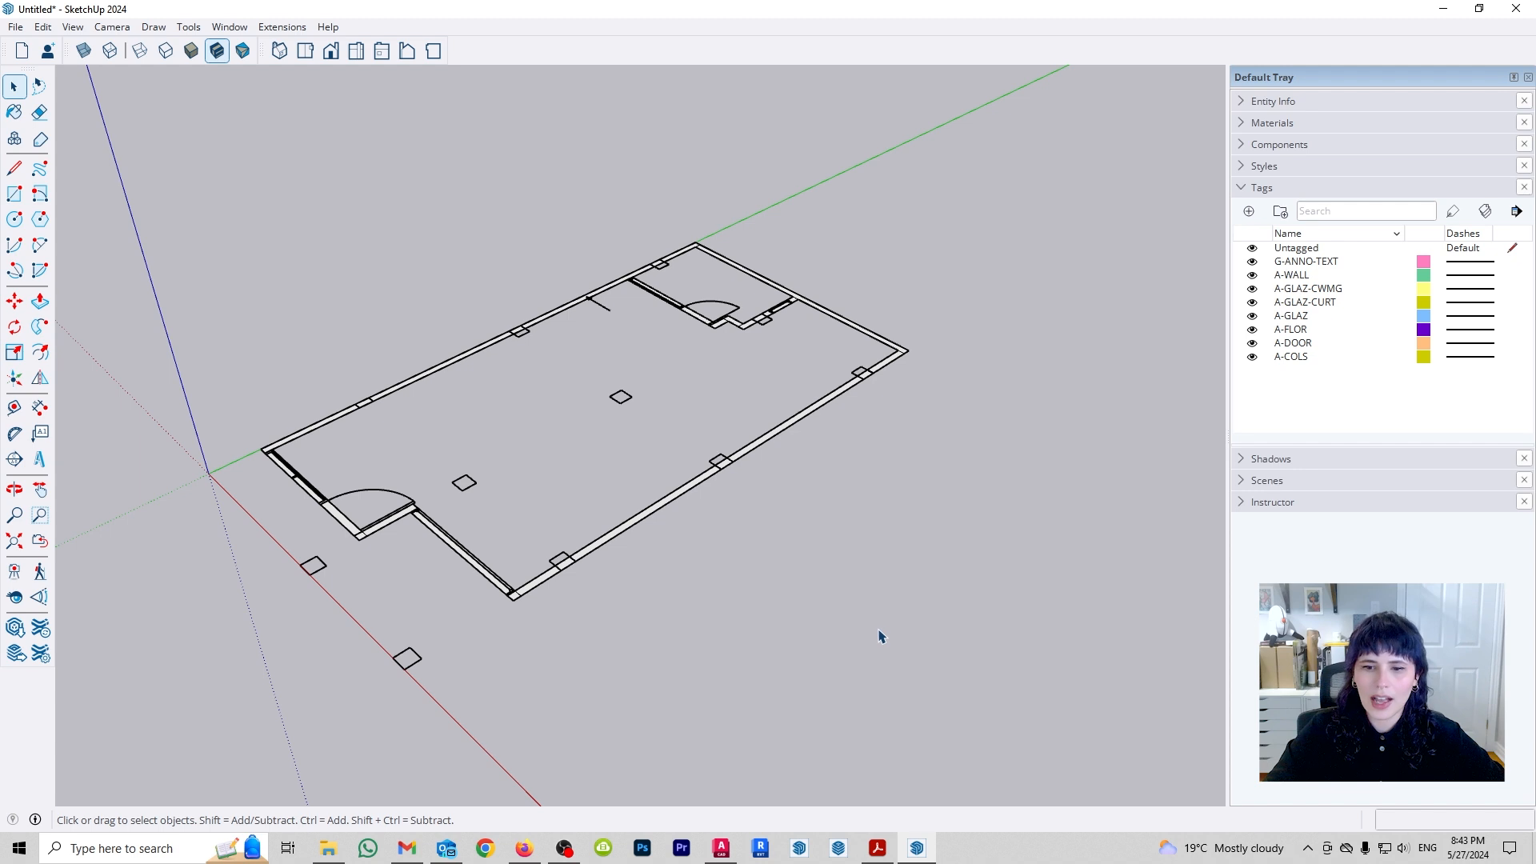
click(721, 847)
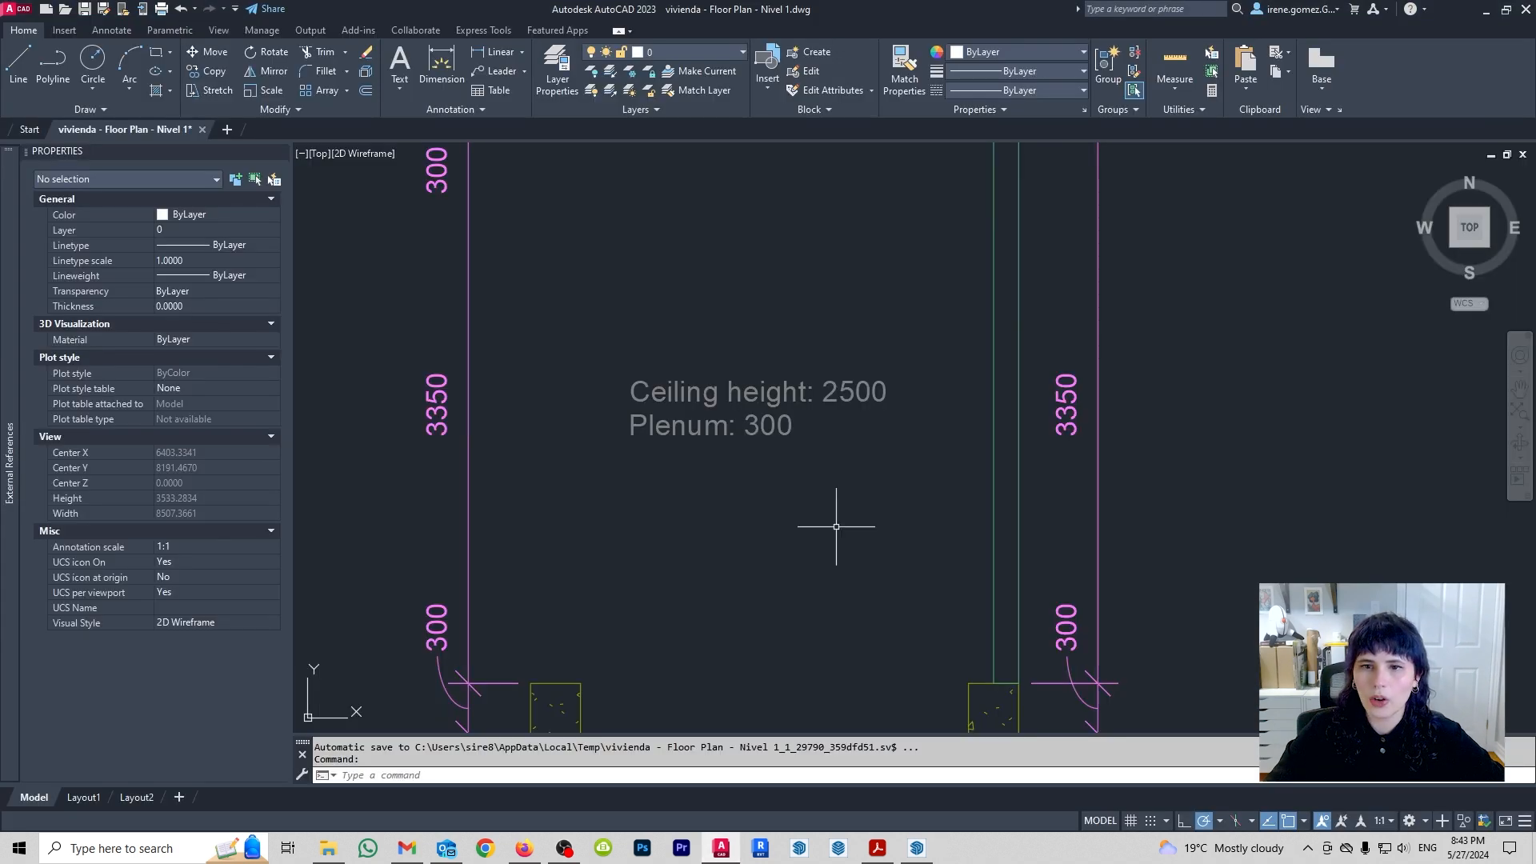
middle_drag(776, 471, 881, 490)
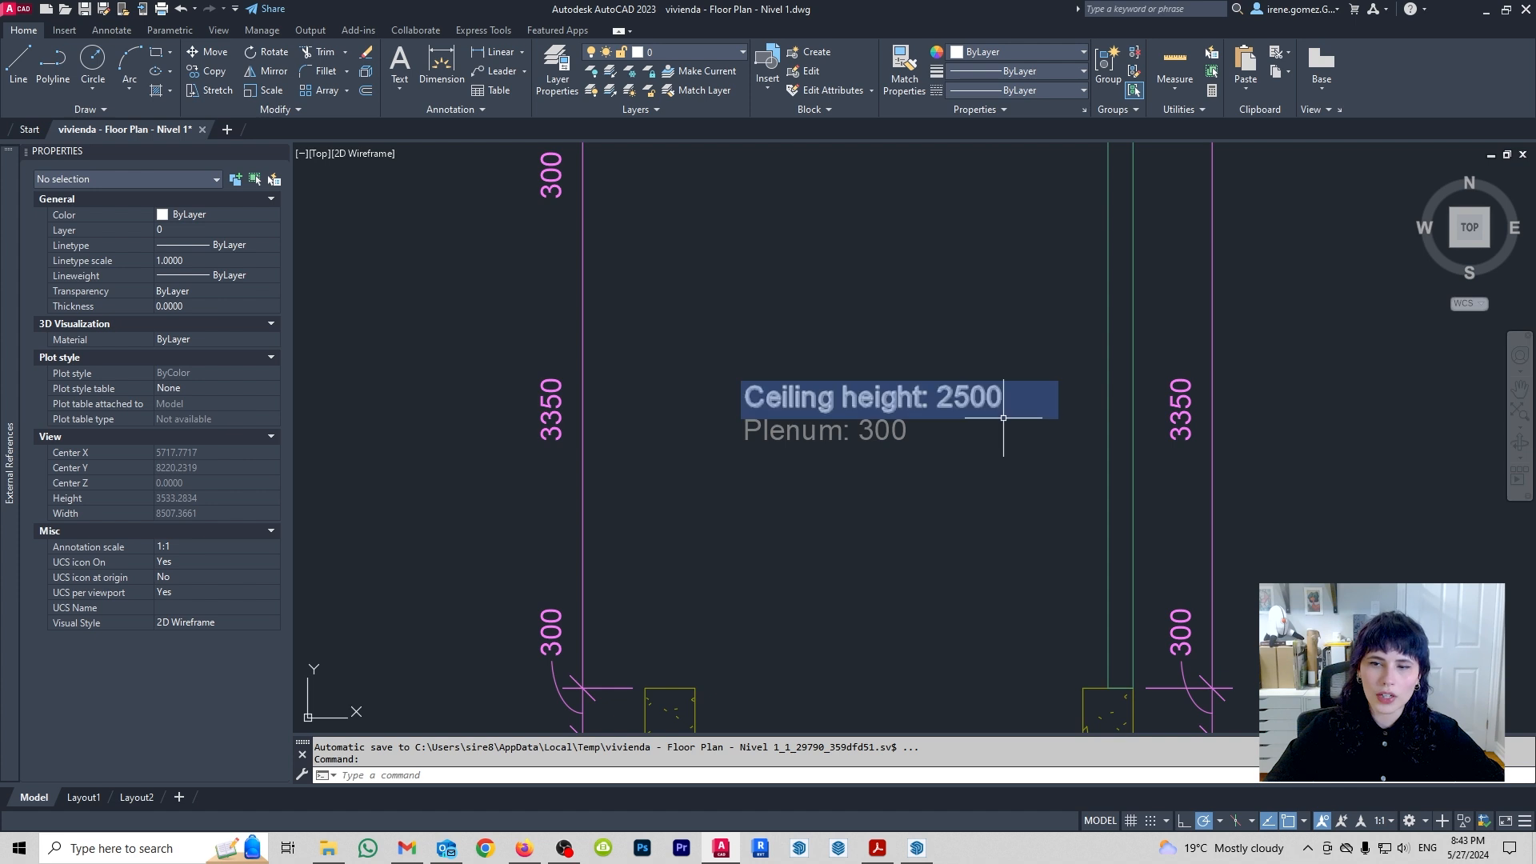
click(729, 853)
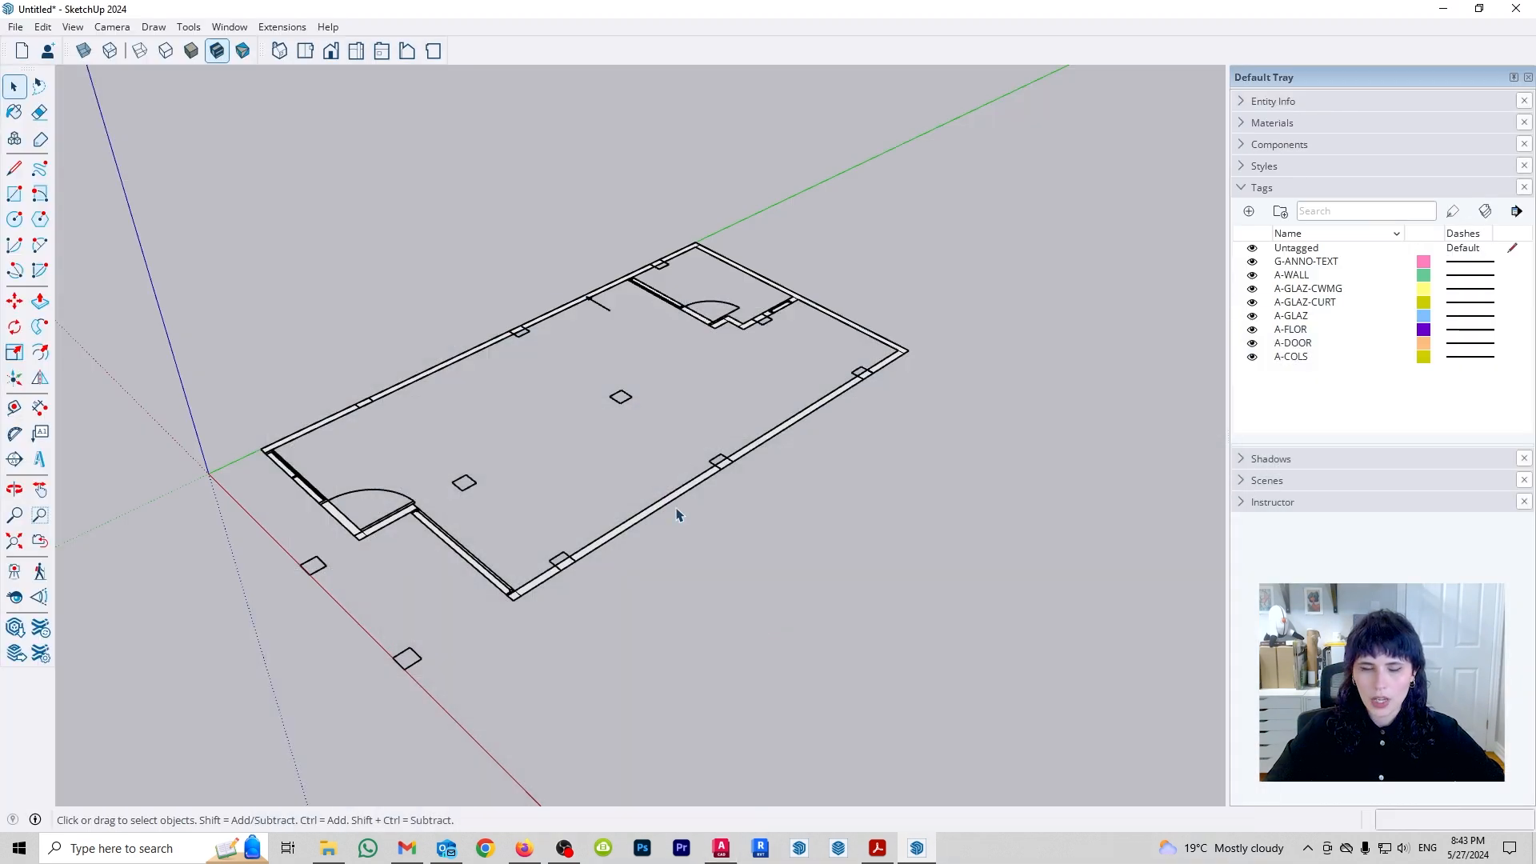
Try to raise the long side wall and the adjoining front wall as separate Push/Pull extrusions about 9' high.
key(p)
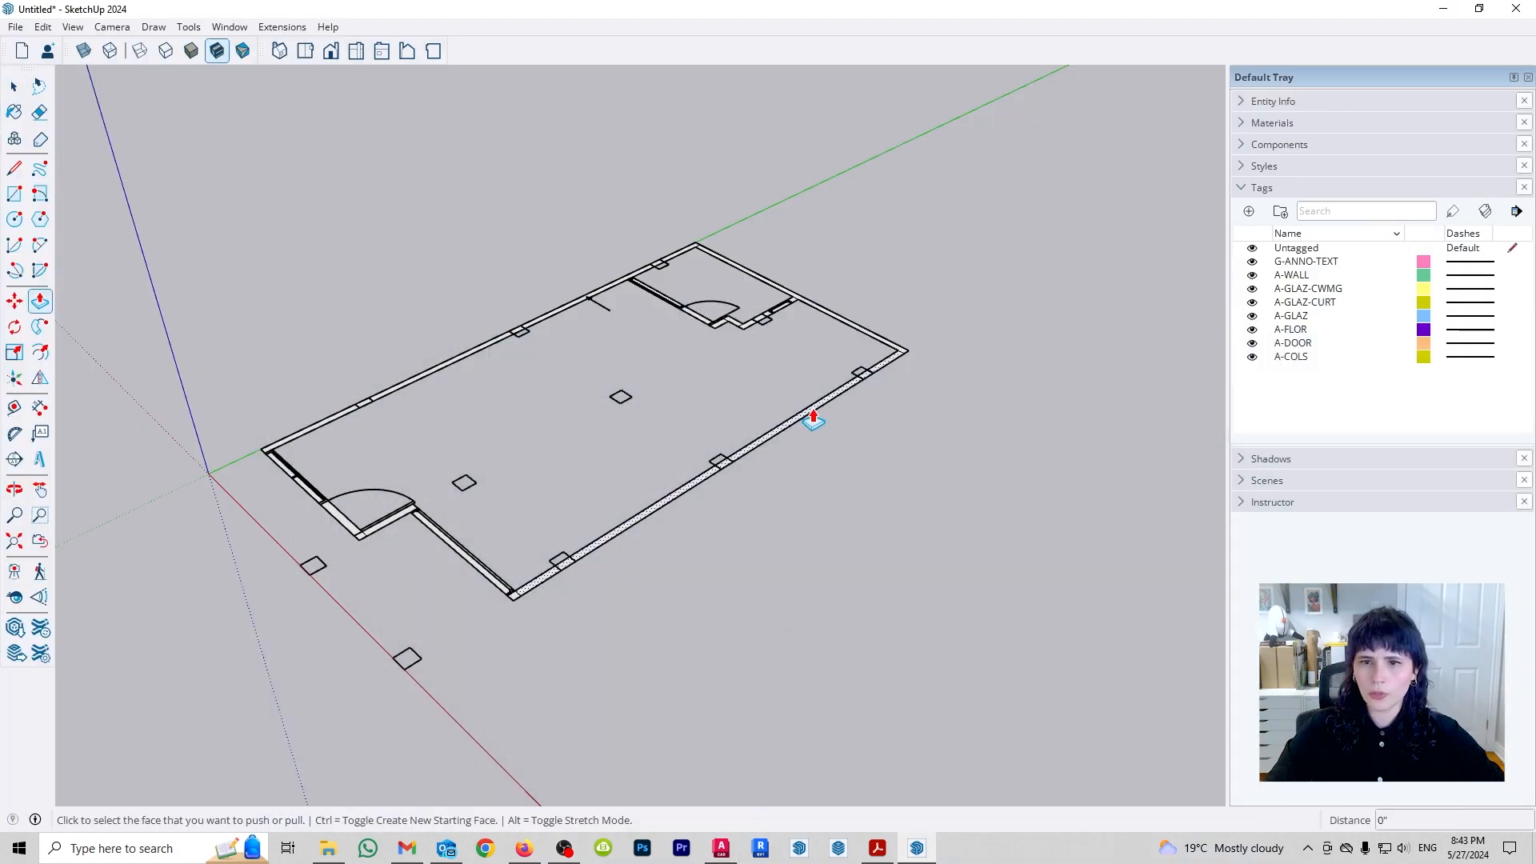
click(814, 419)
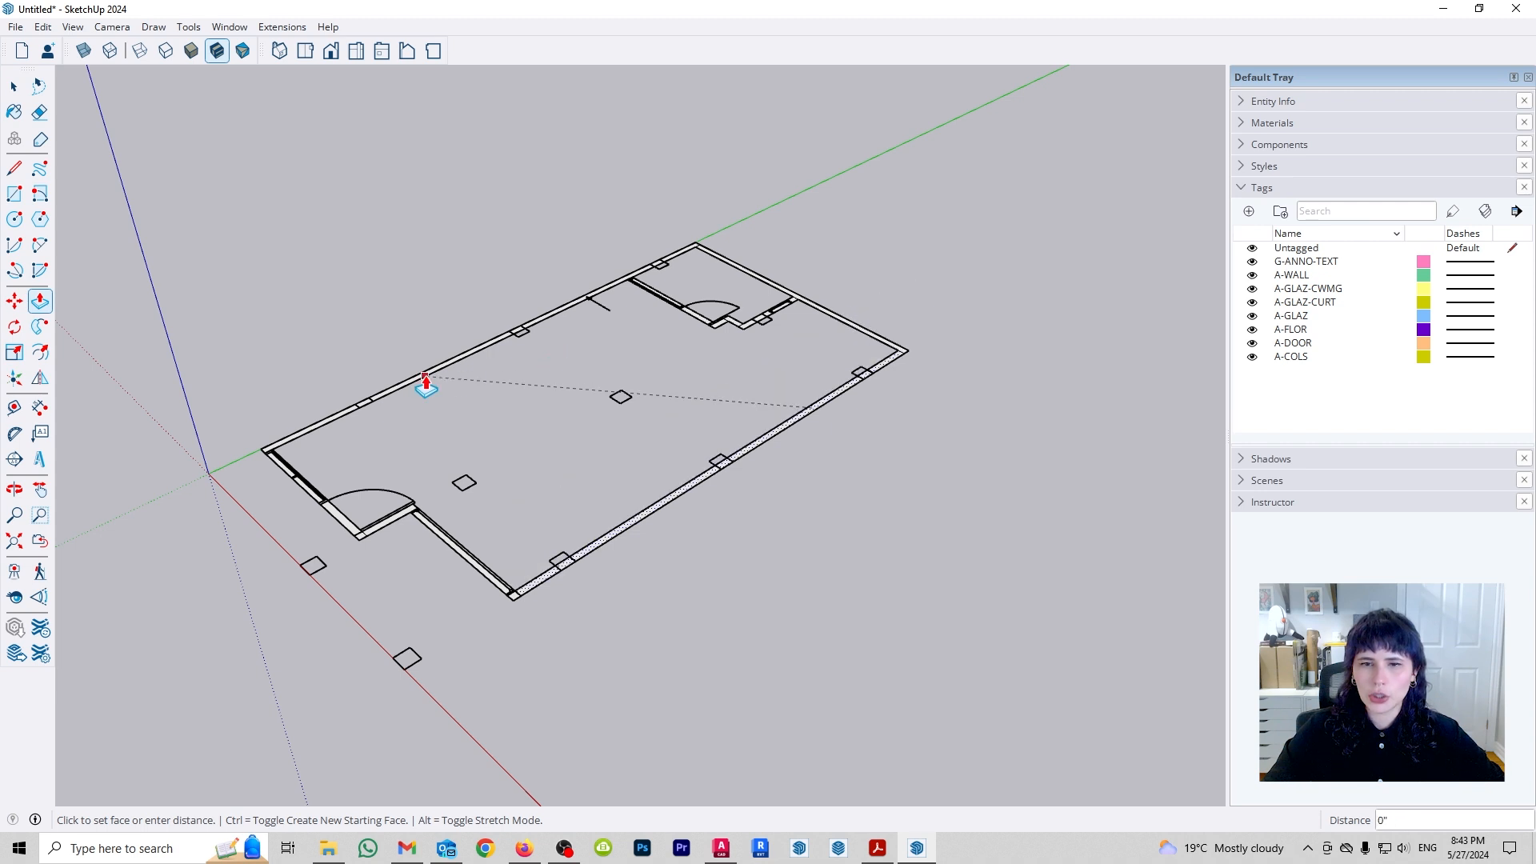
middle_drag(425, 381, 813, 392)
middle_drag(885, 336, 961, 240)
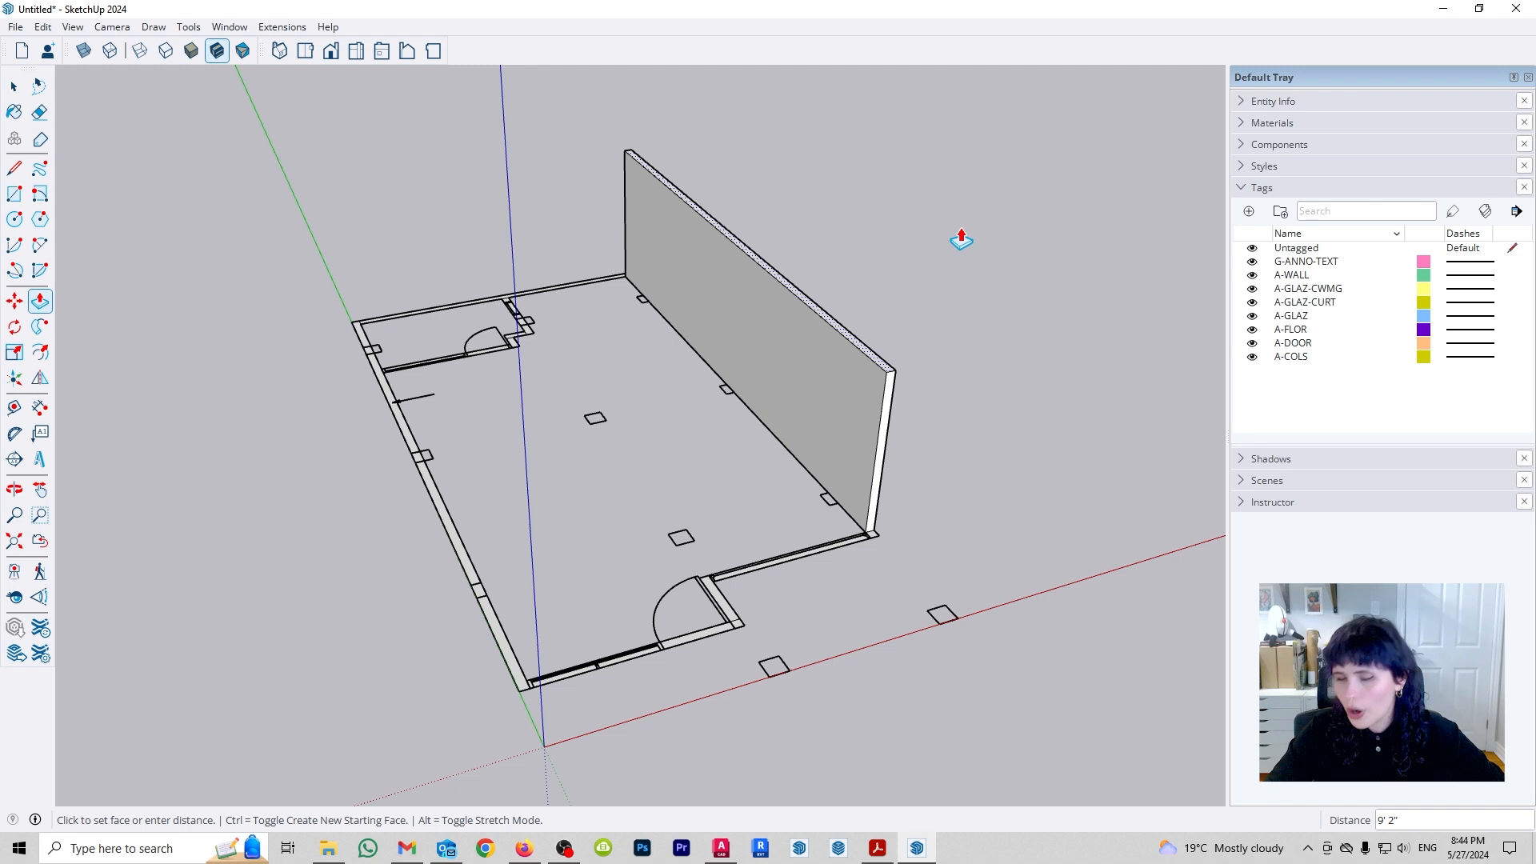
click(954, 241)
middle_drag(991, 524, 515, 600)
click(515, 600)
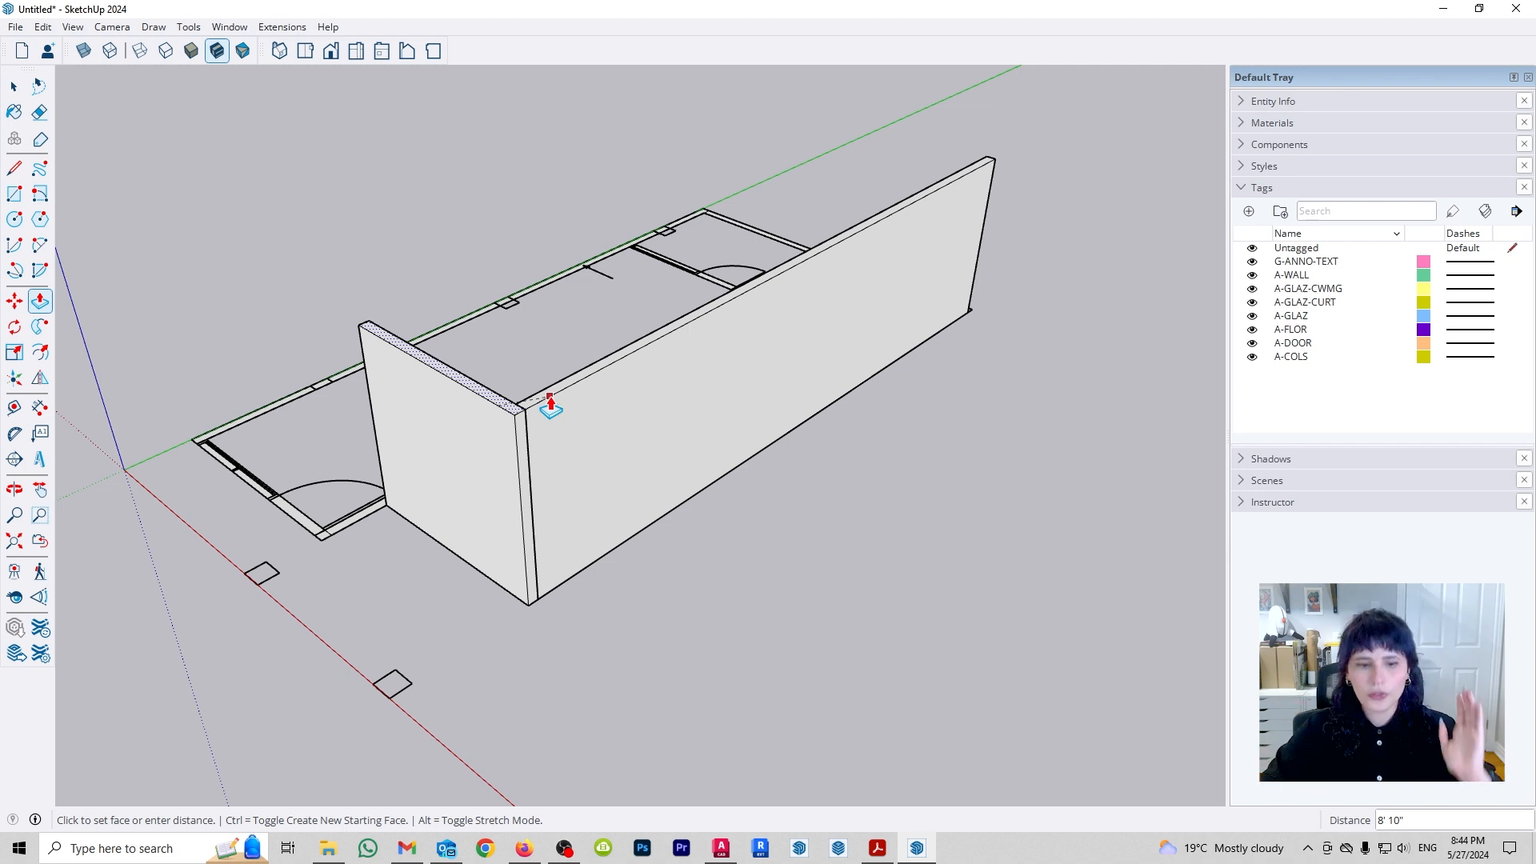
key(Escape)
key(space)
key(ctrl+z)
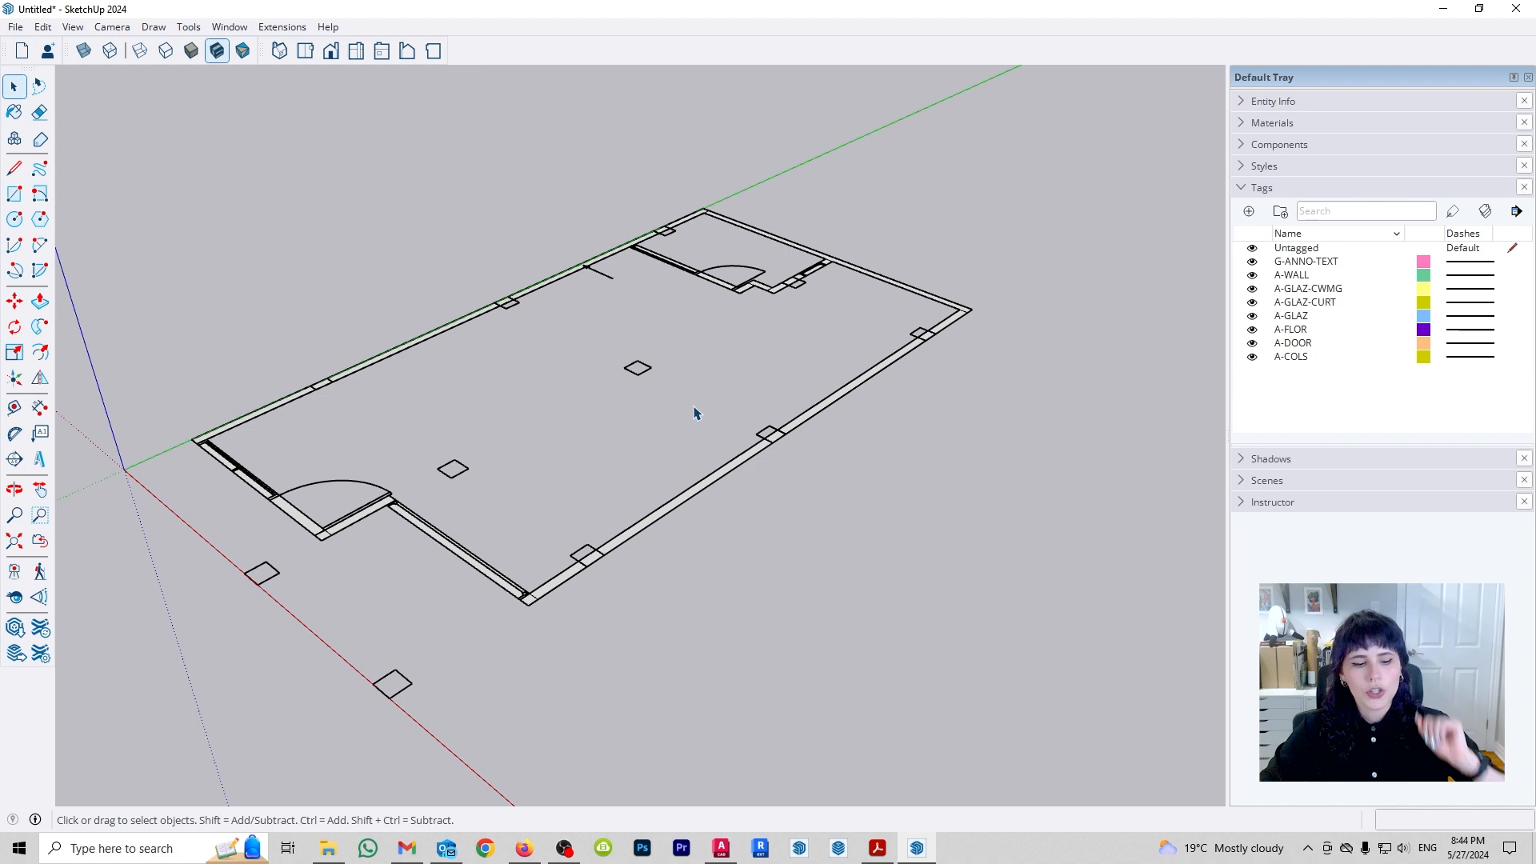
Hide the imported CAD floor plan component, leaving the drawn wall faces.
click(639, 377)
right_click(637, 375)
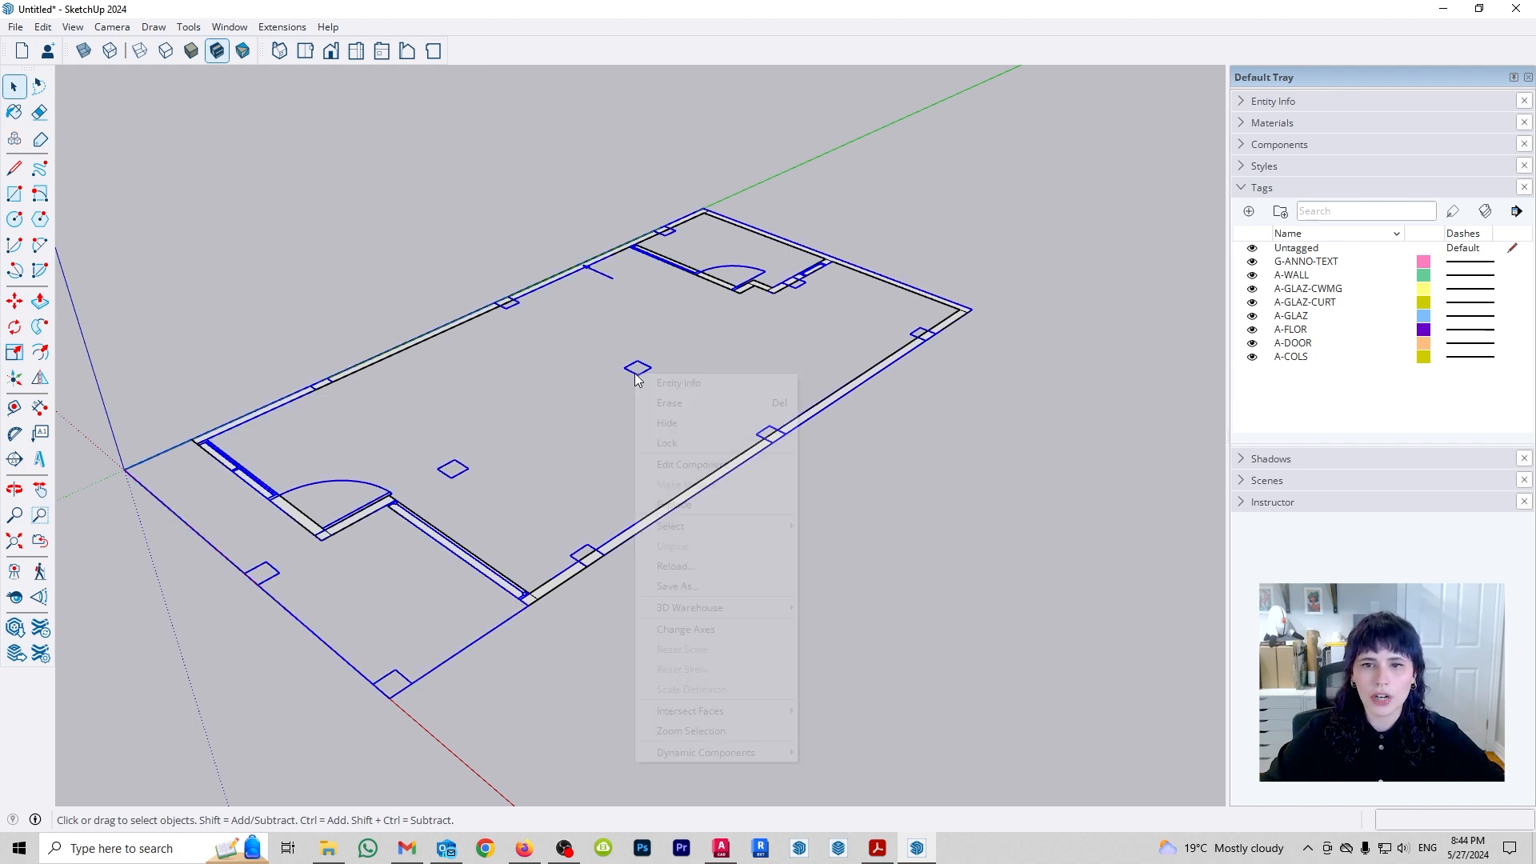
click(668, 424)
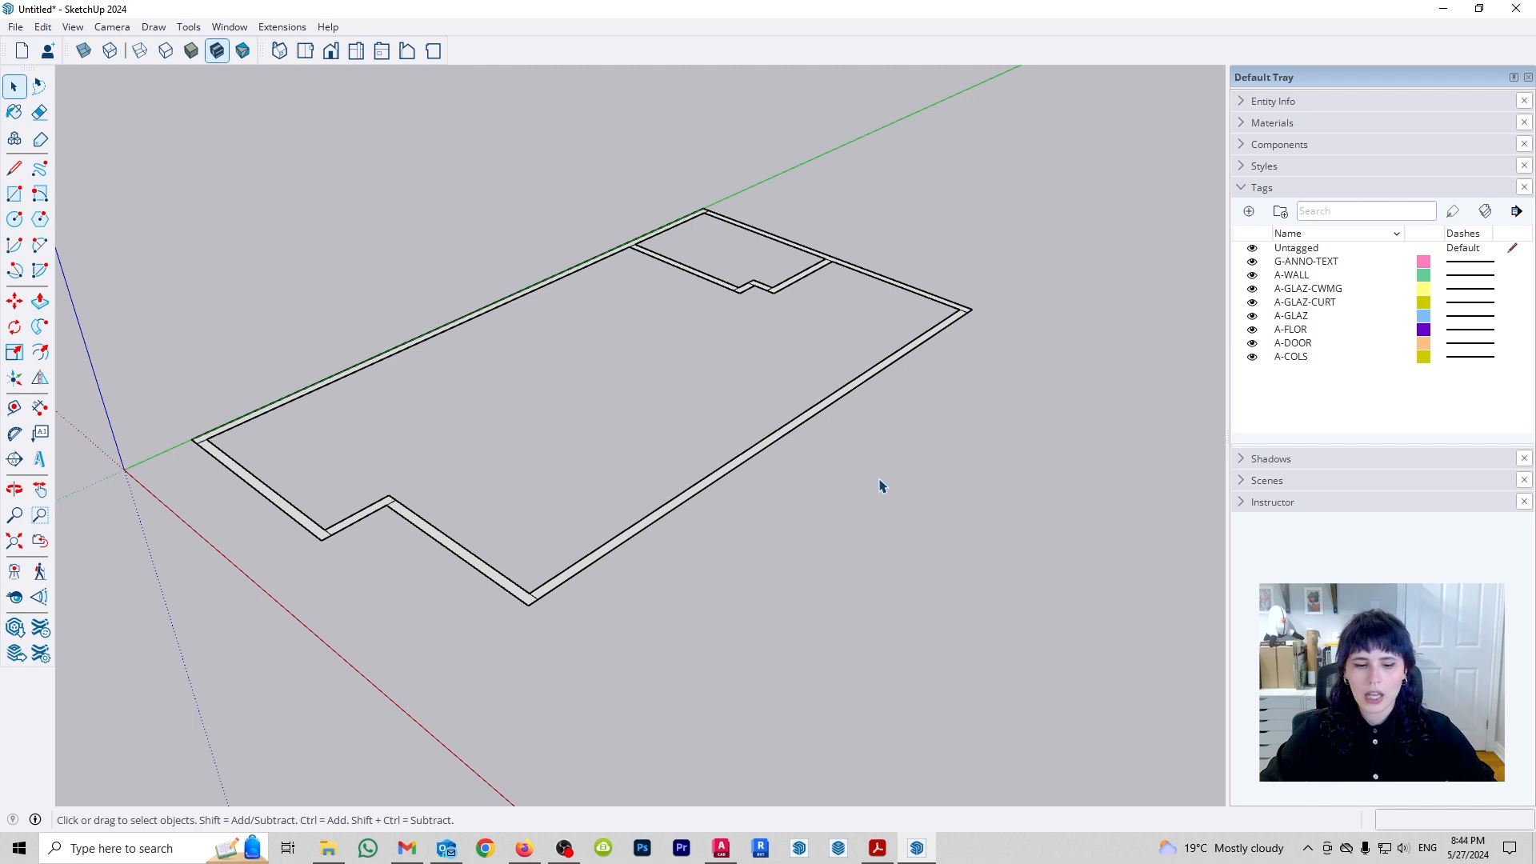
In top view, delete the seam line between the small room's jog and its short return wall.
key(t)
shift+middle_drag(740, 192, 707, 394)
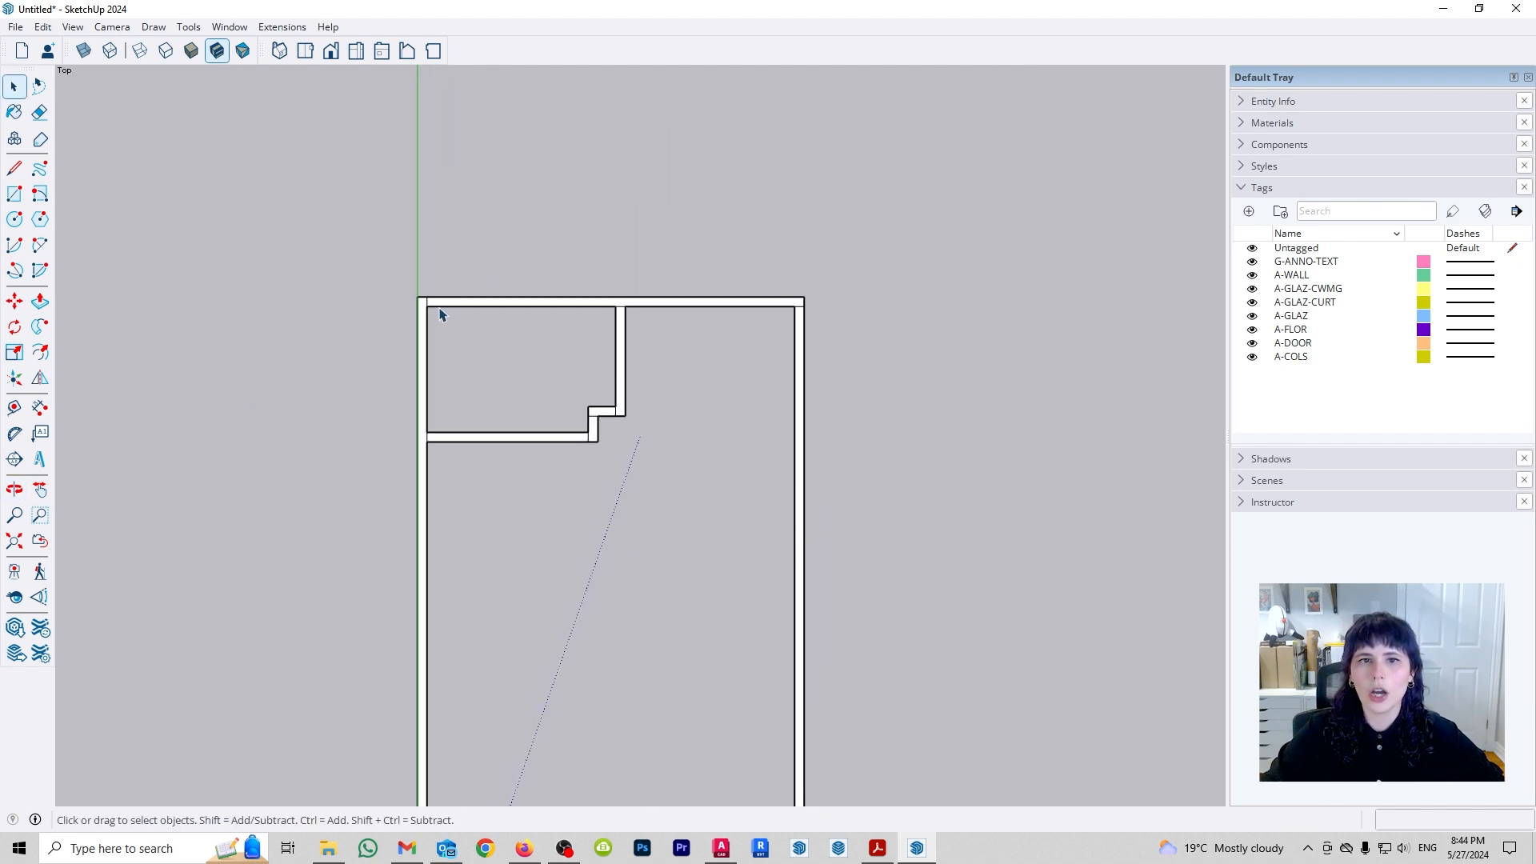
scroll(437, 320, up, 6)
scroll(406, 276, up, 3)
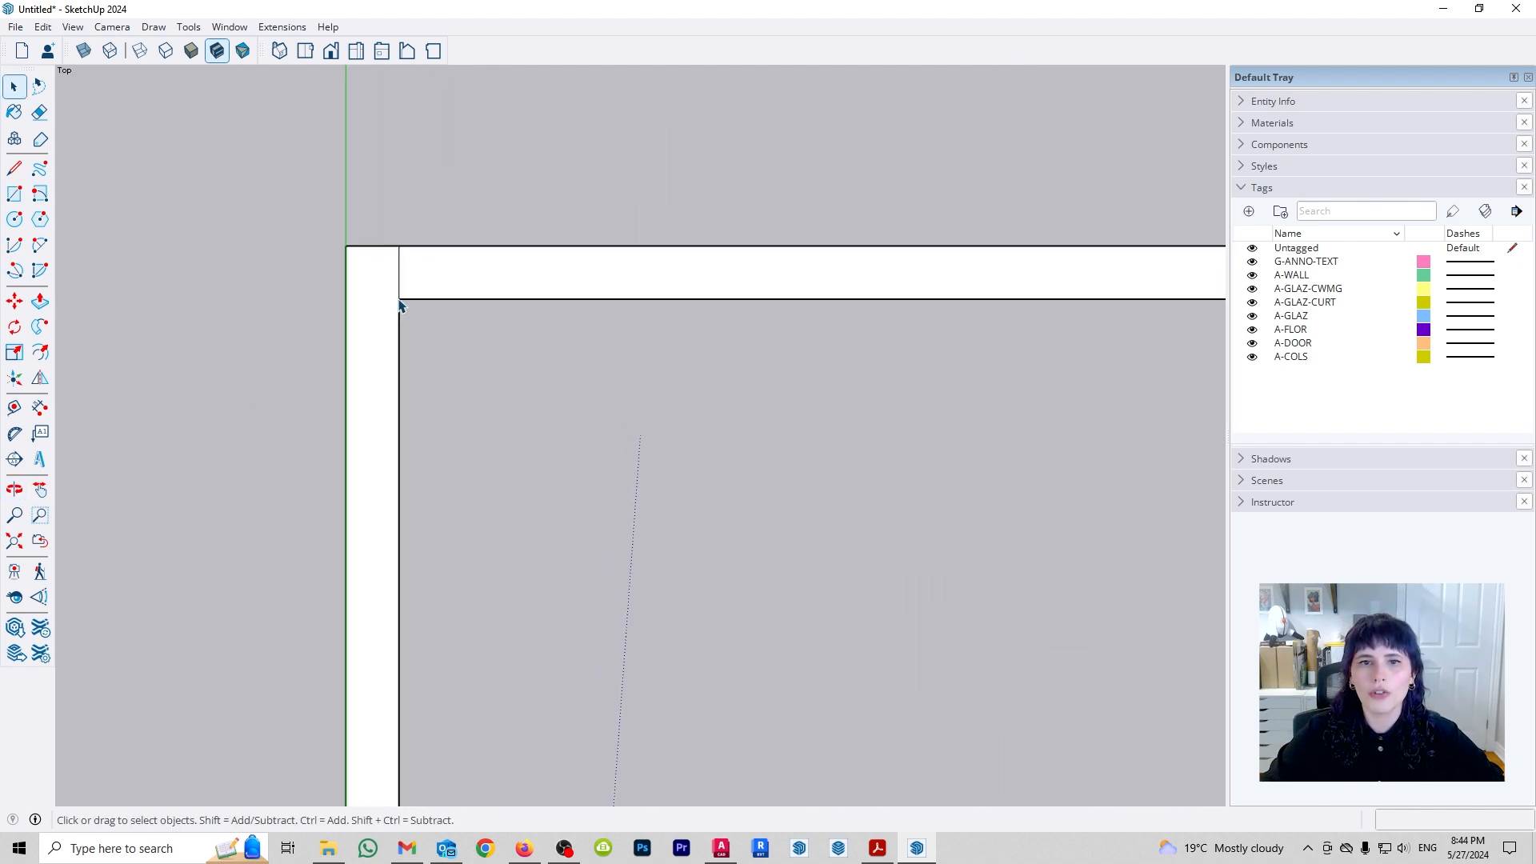
scroll(455, 333, down, 4)
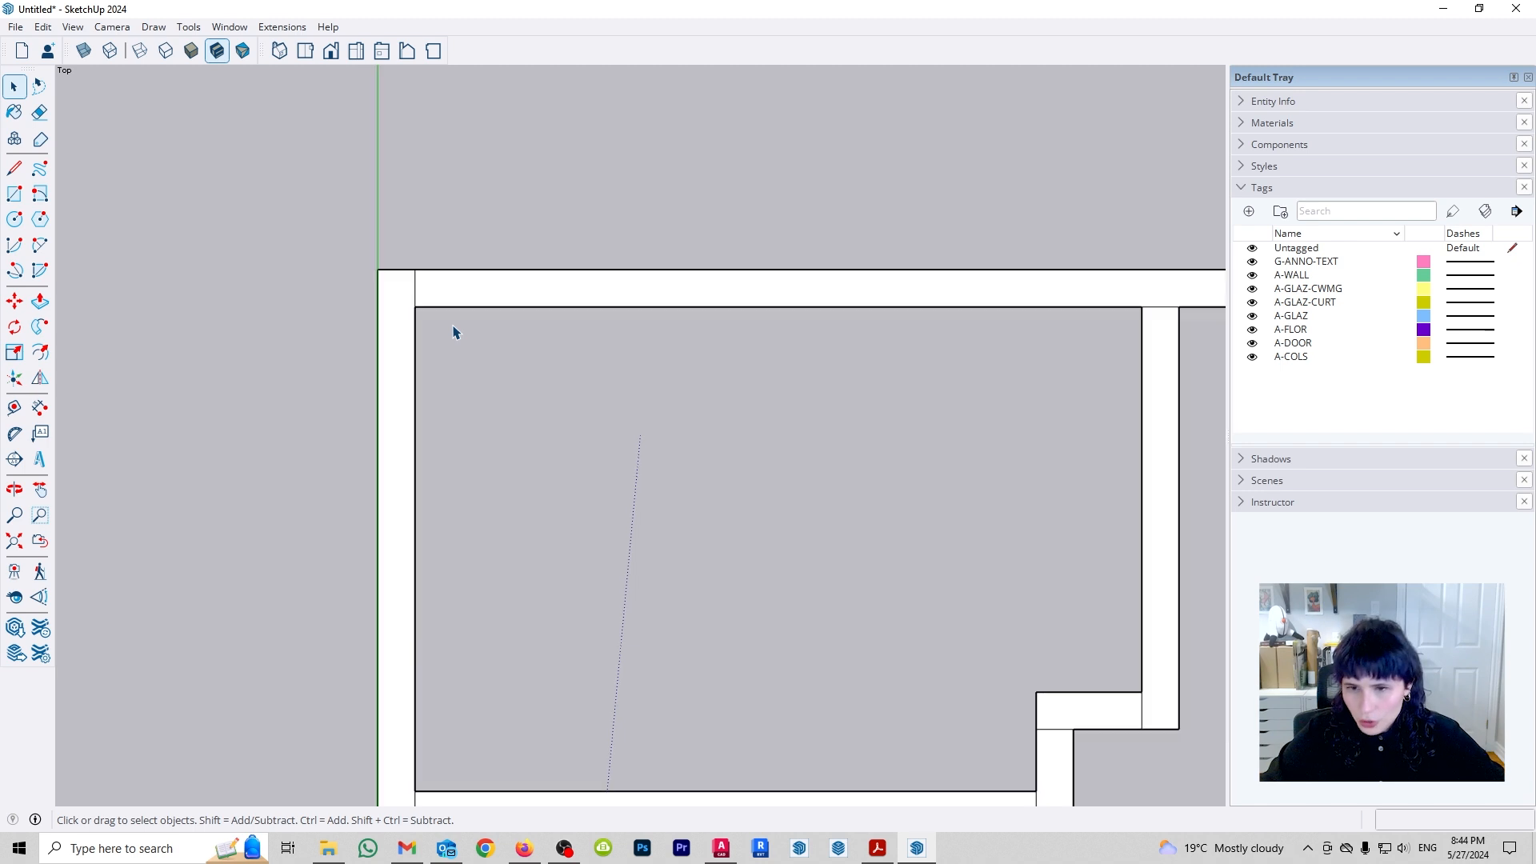
shift+middle_drag(879, 605, 604, 387)
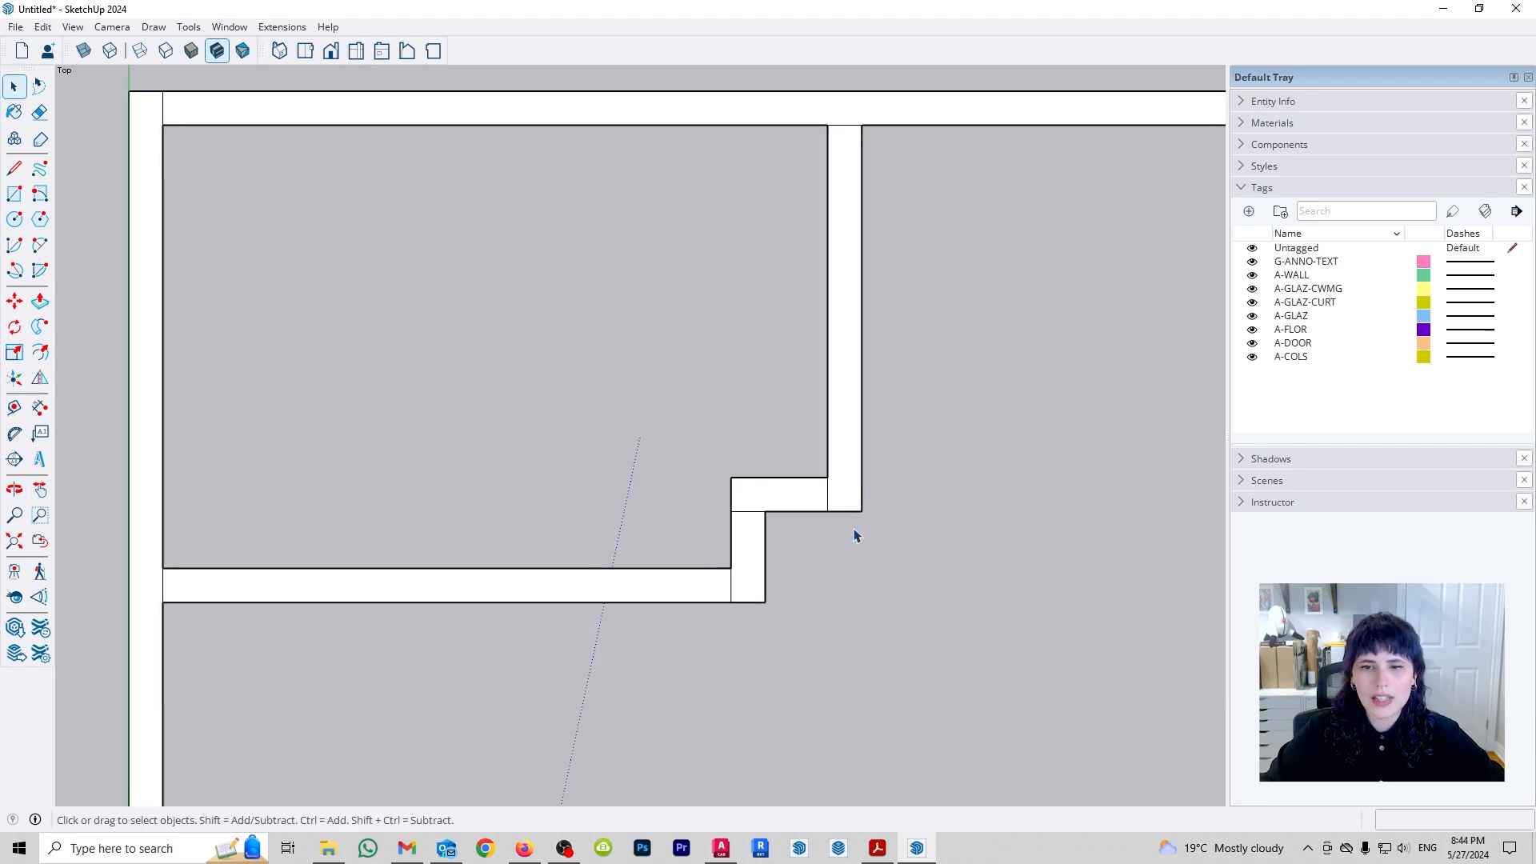
scroll(823, 503, up, 2)
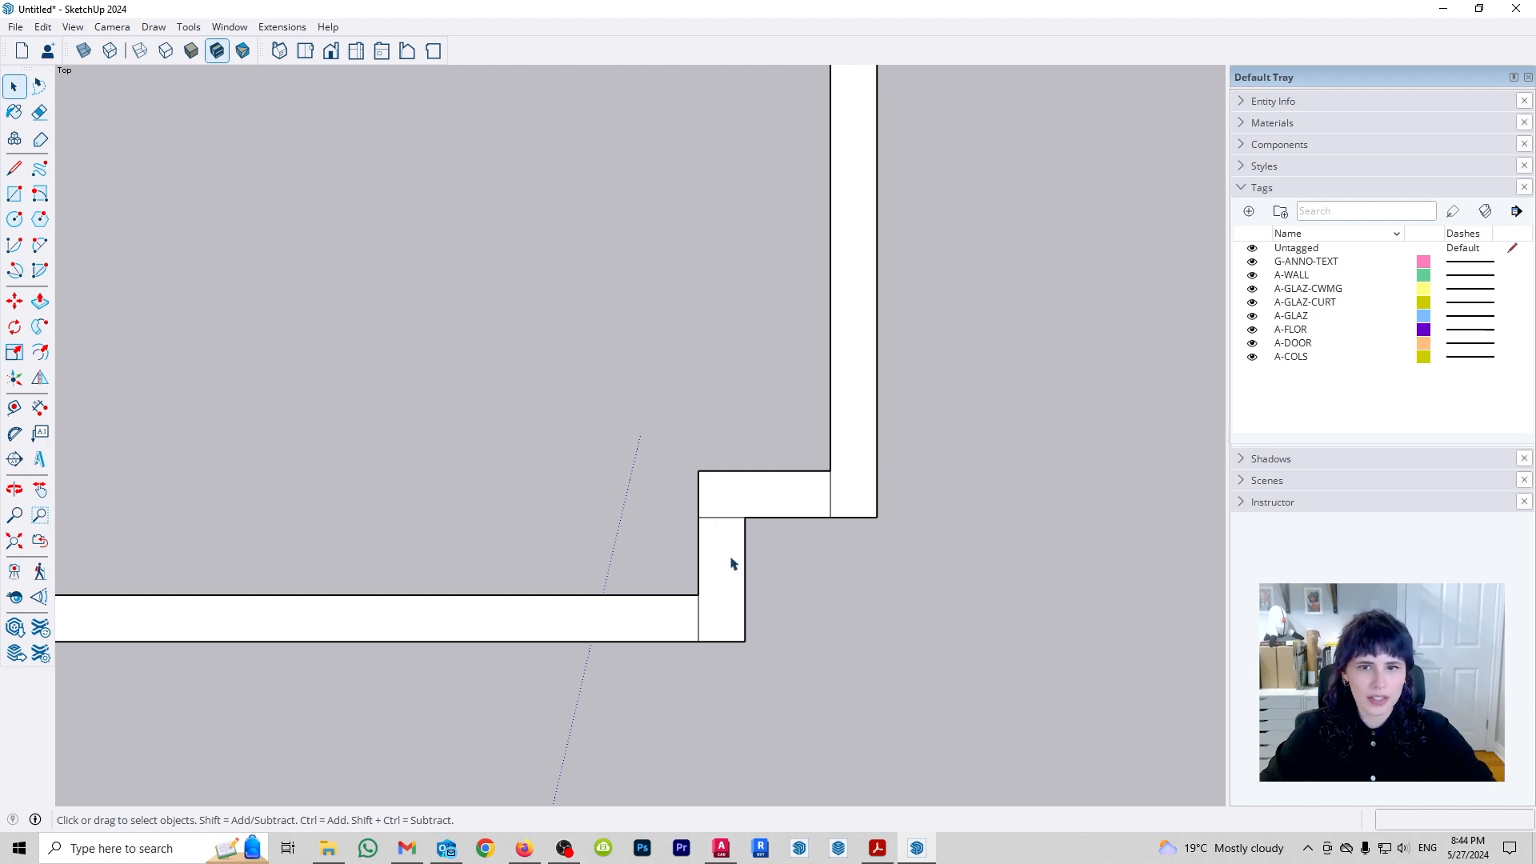
middle_drag(730, 559, 683, 436)
click(685, 437)
click(638, 466)
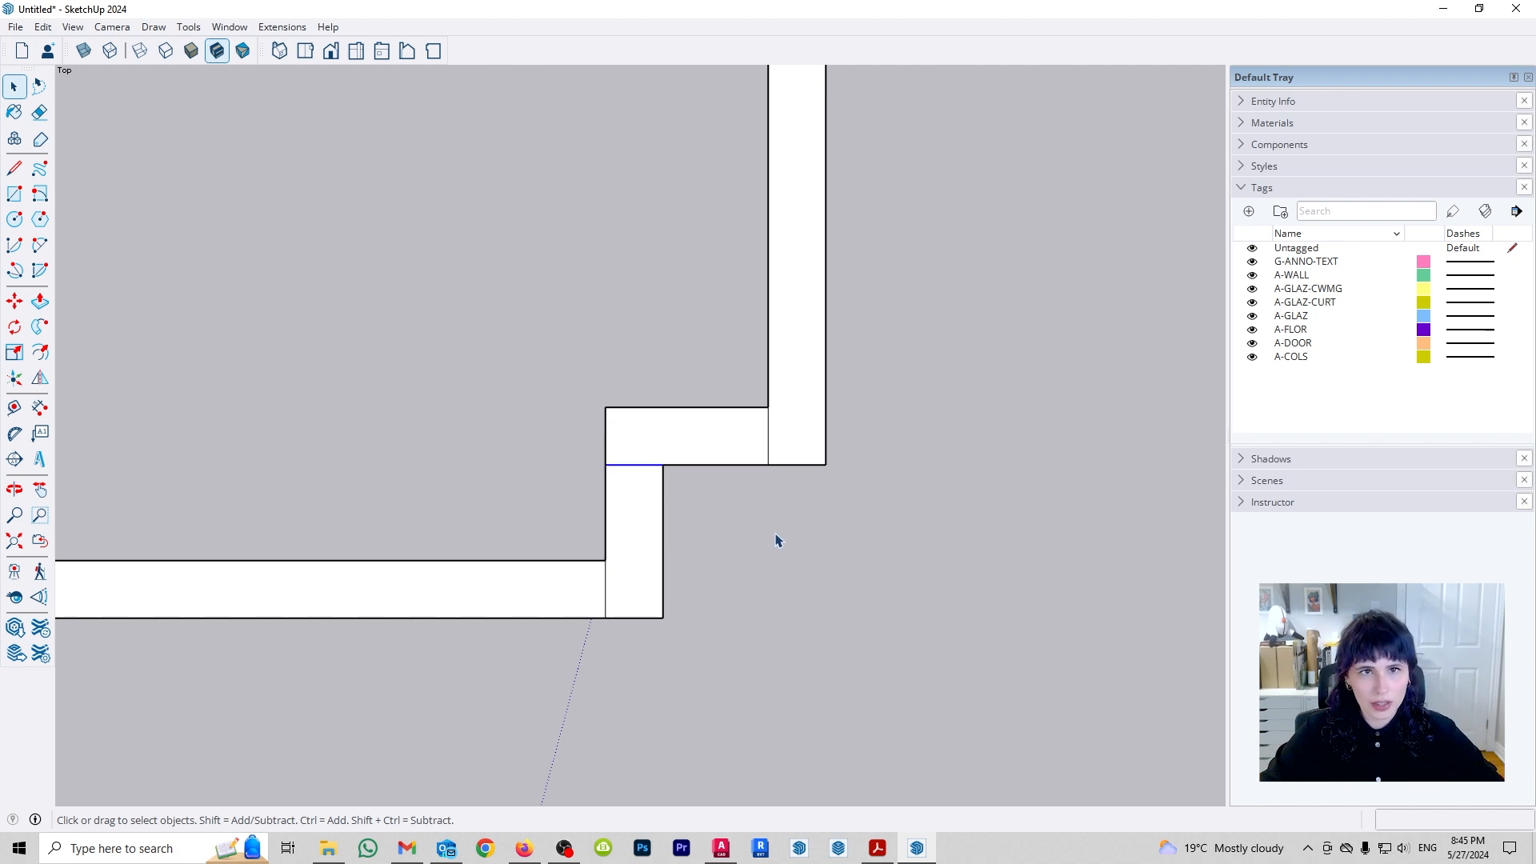
key(Delete)
Delete the remaining partition seam lines, between the short return and the door wall and between the jog and the side partition.
click(712, 456)
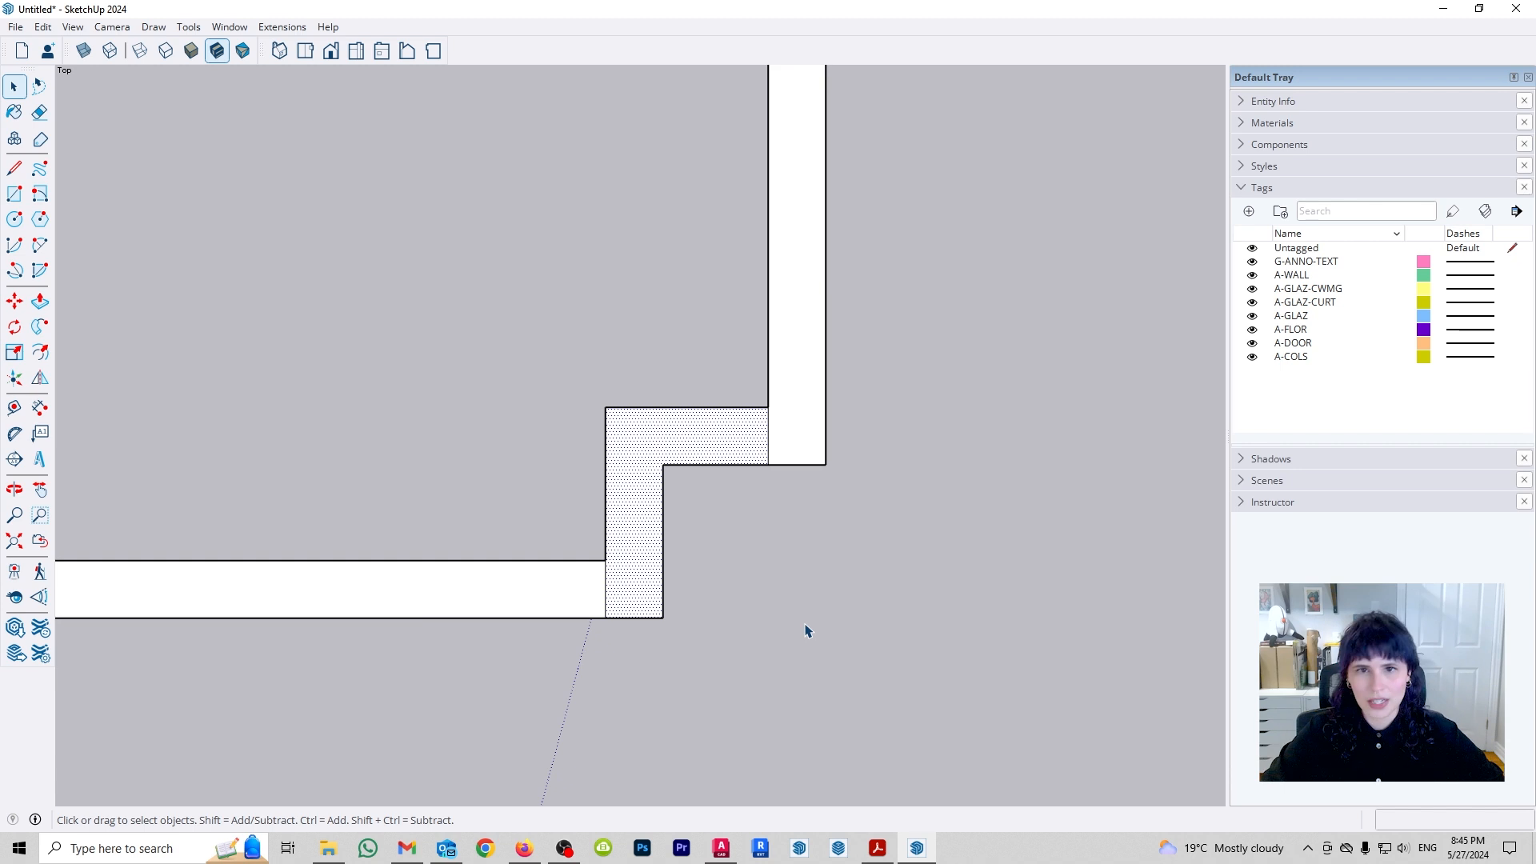
drag(574, 507, 624, 669)
key(Delete)
click(768, 438)
key(Delete)
Delete the seam line at the upper-left corner of the outer walls.
scroll(794, 496, down, 5)
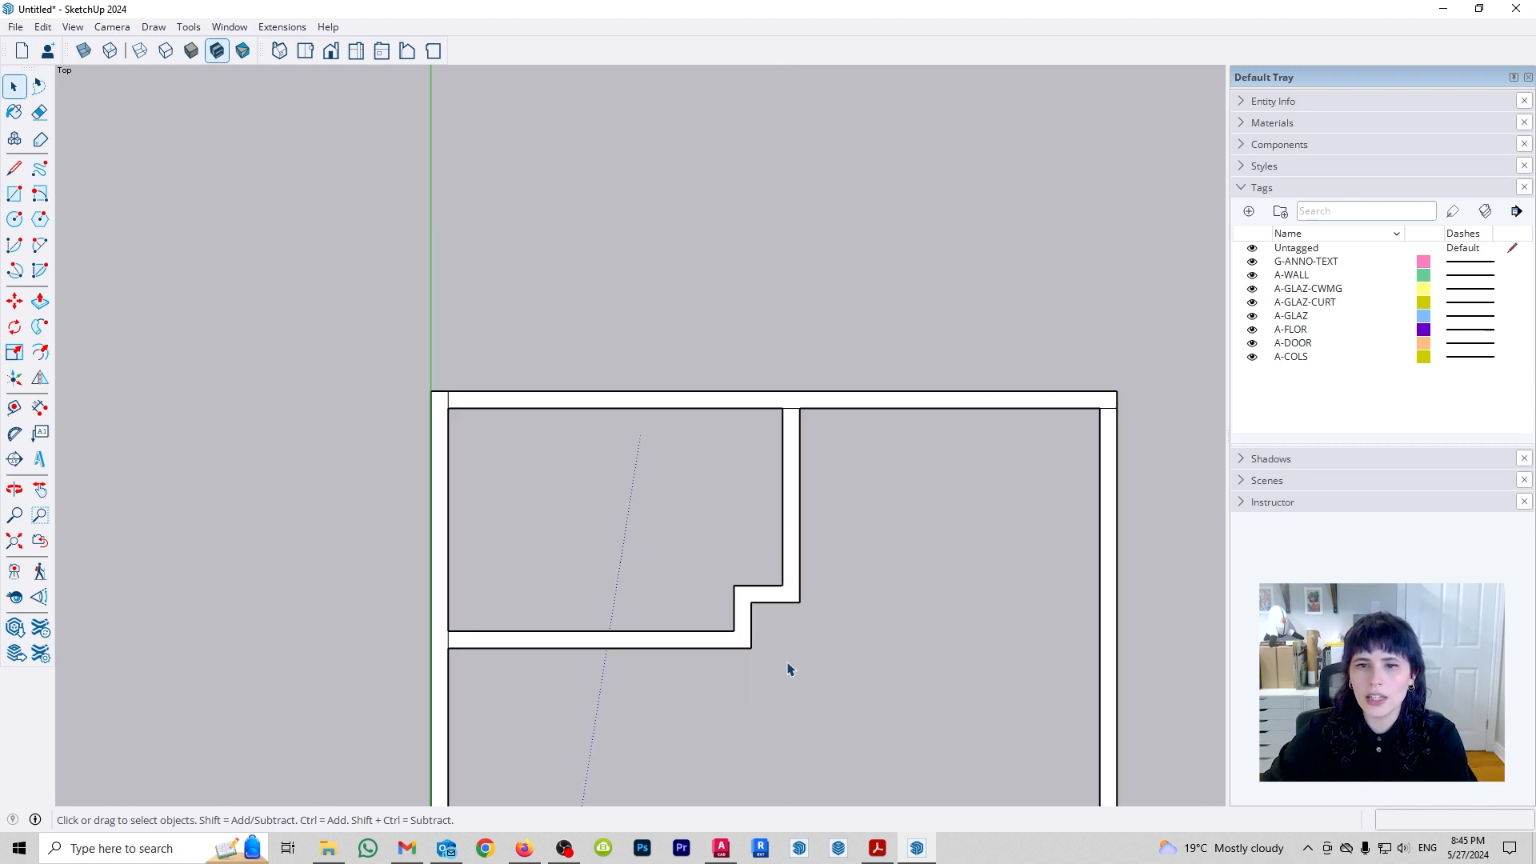
scroll(789, 446, up, 1)
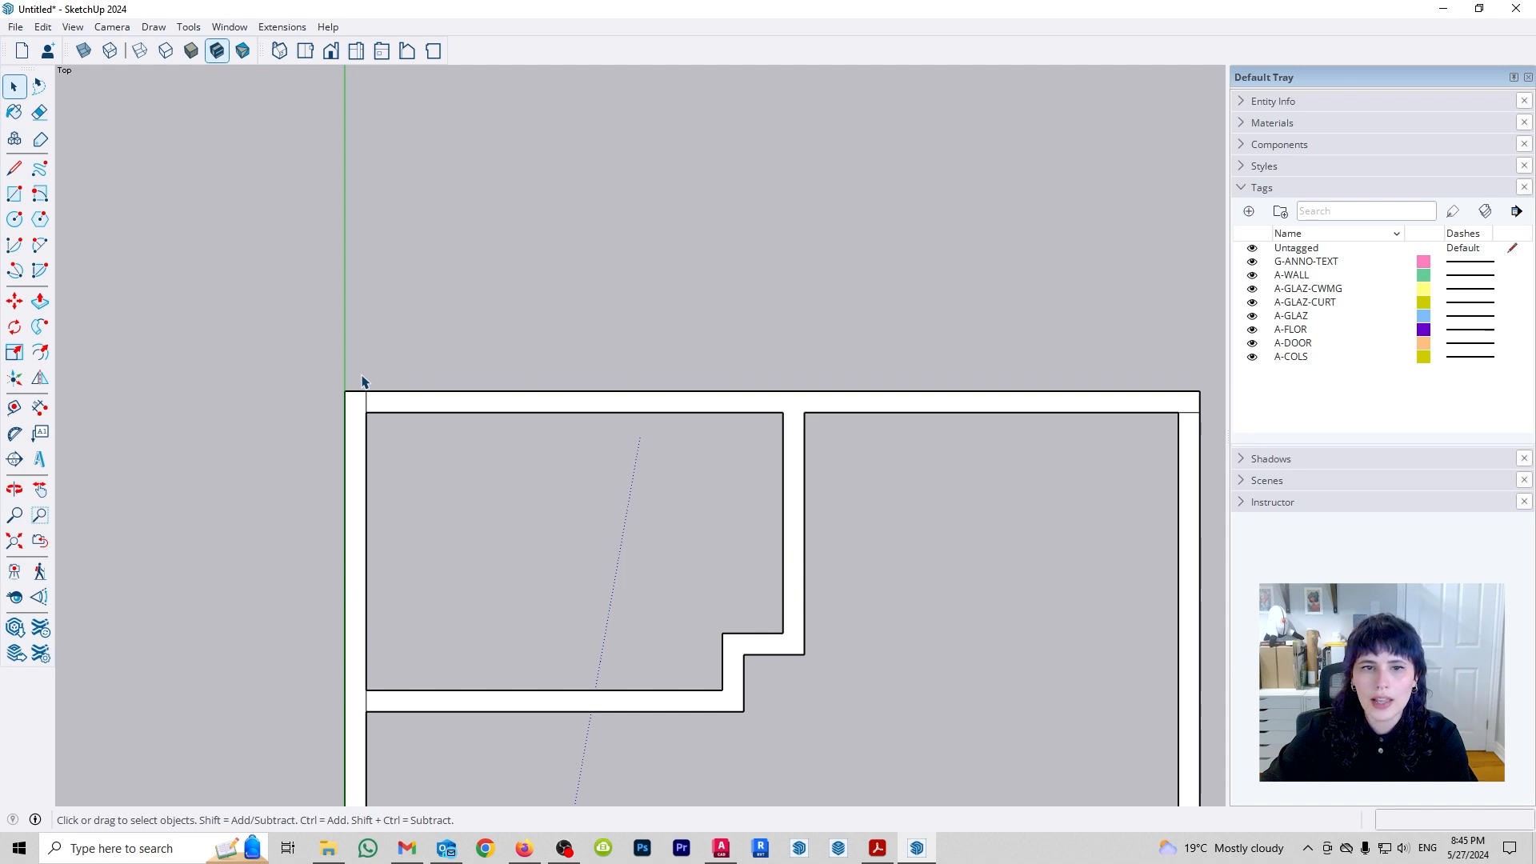
scroll(538, 404, down, 5)
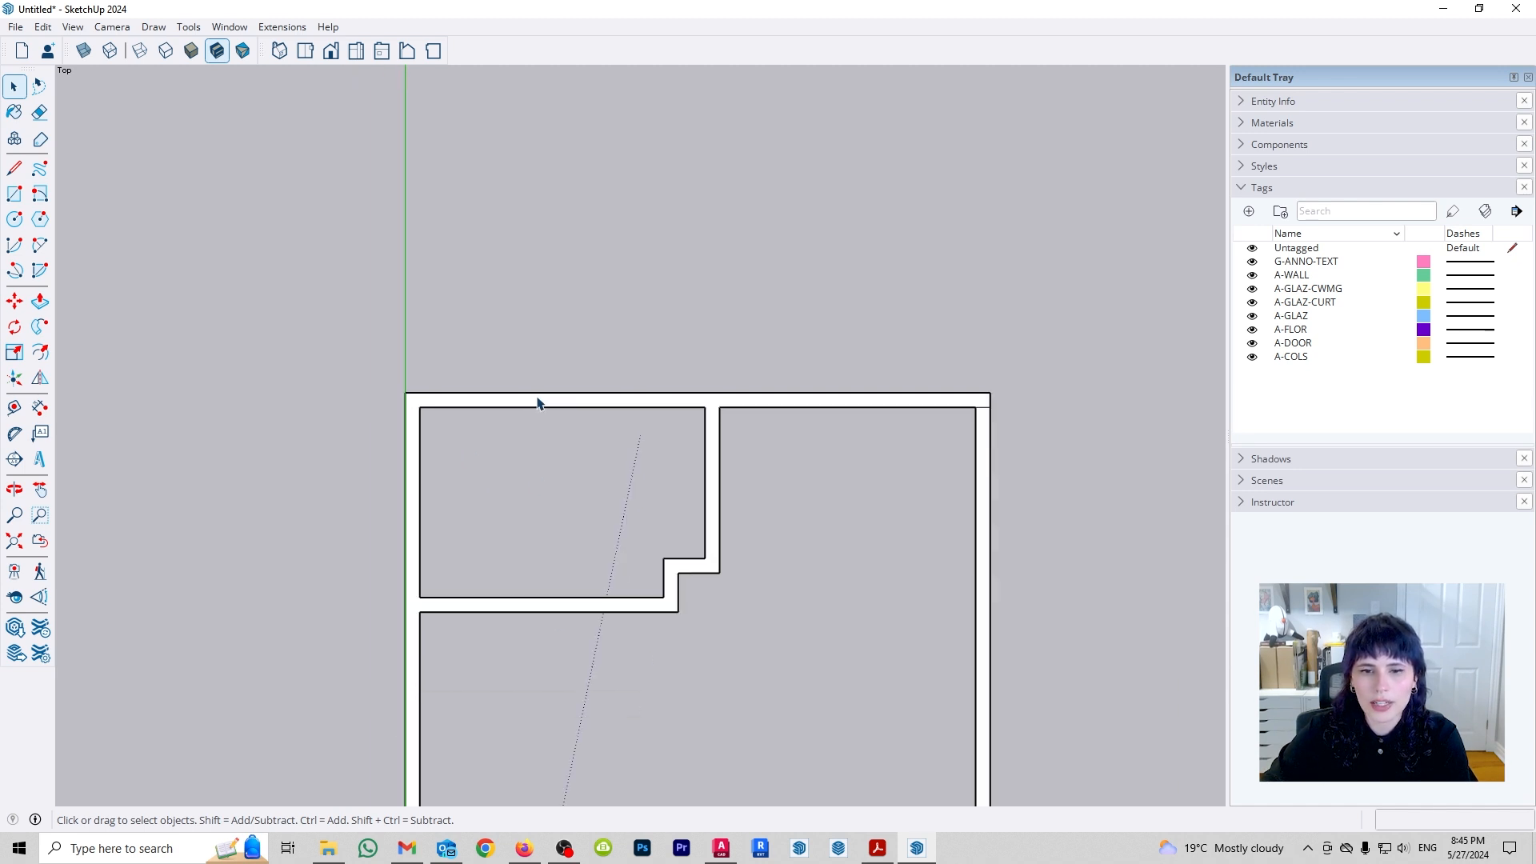
Select the merged wall face from the front wall to check which wall segments are still separate.
scroll(504, 792, up, 6)
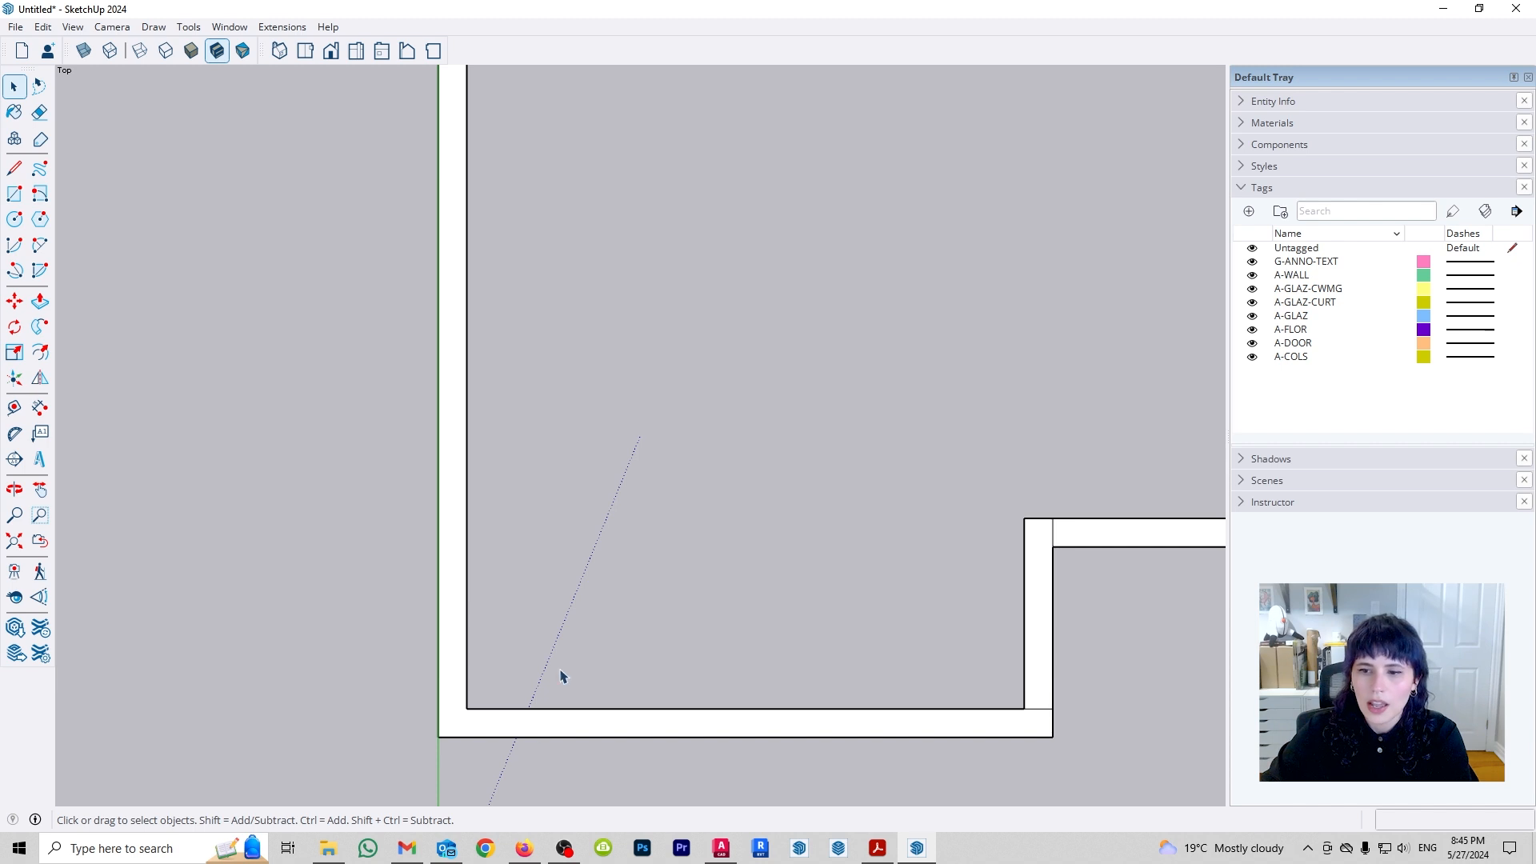
scroll(611, 664, down, 4)
scroll(872, 664, up, 2)
scroll(785, 669, up, 2)
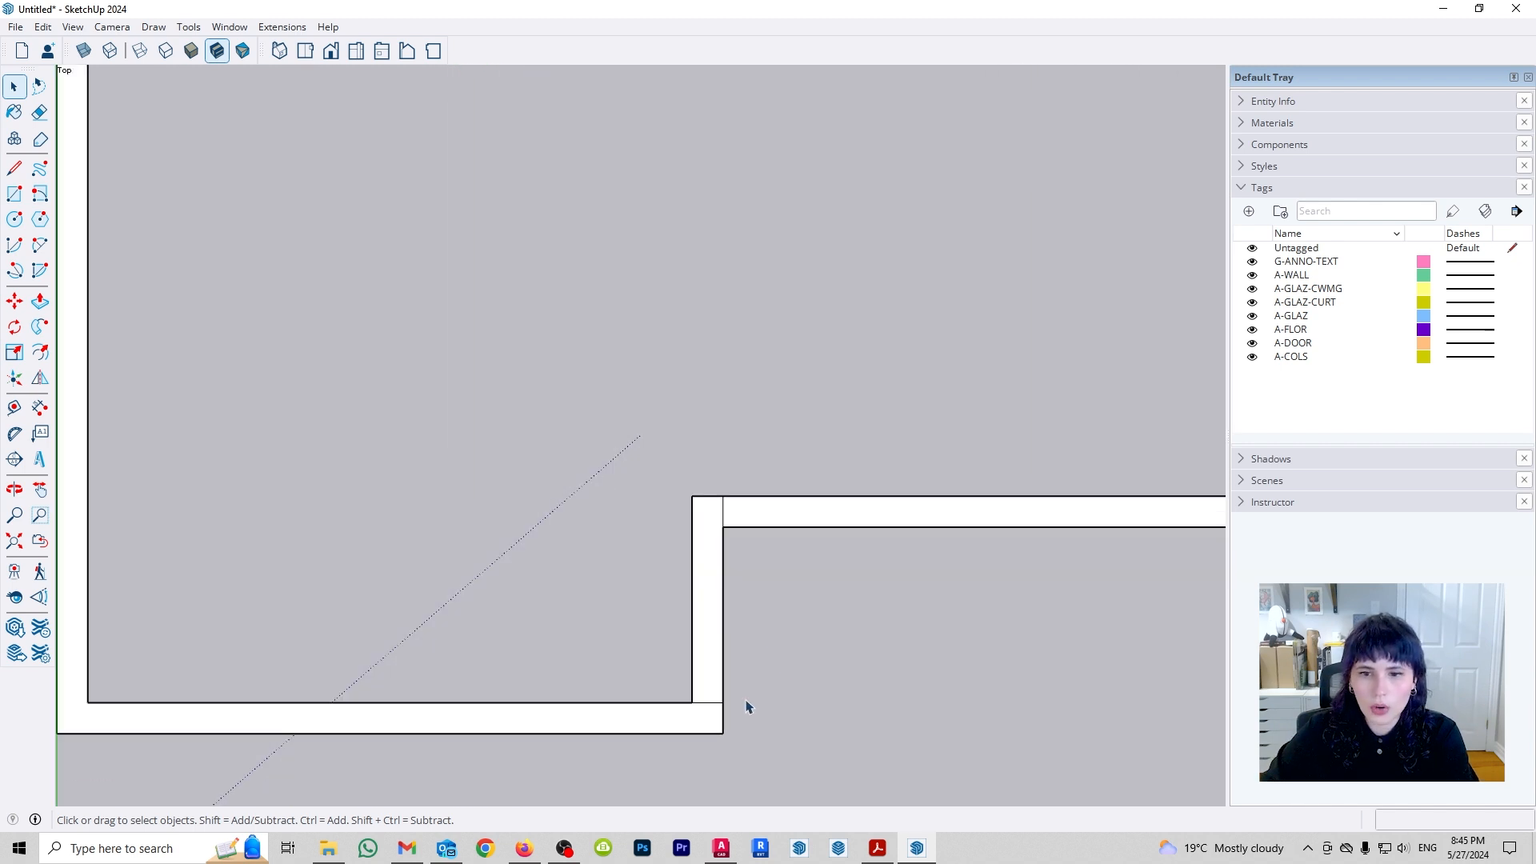
double_click(703, 722)
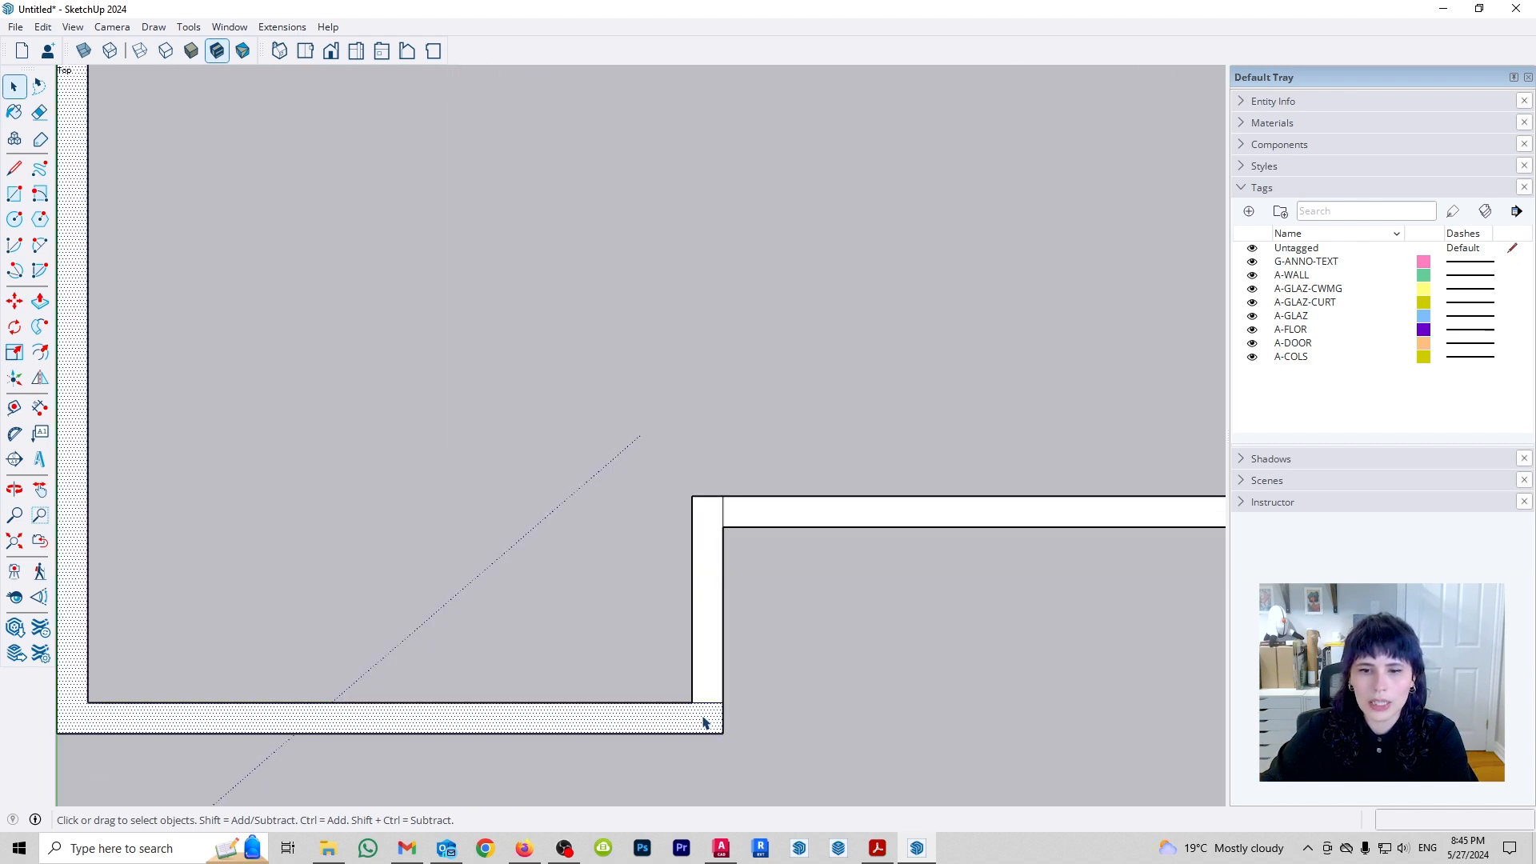
scroll(701, 720, down, 5)
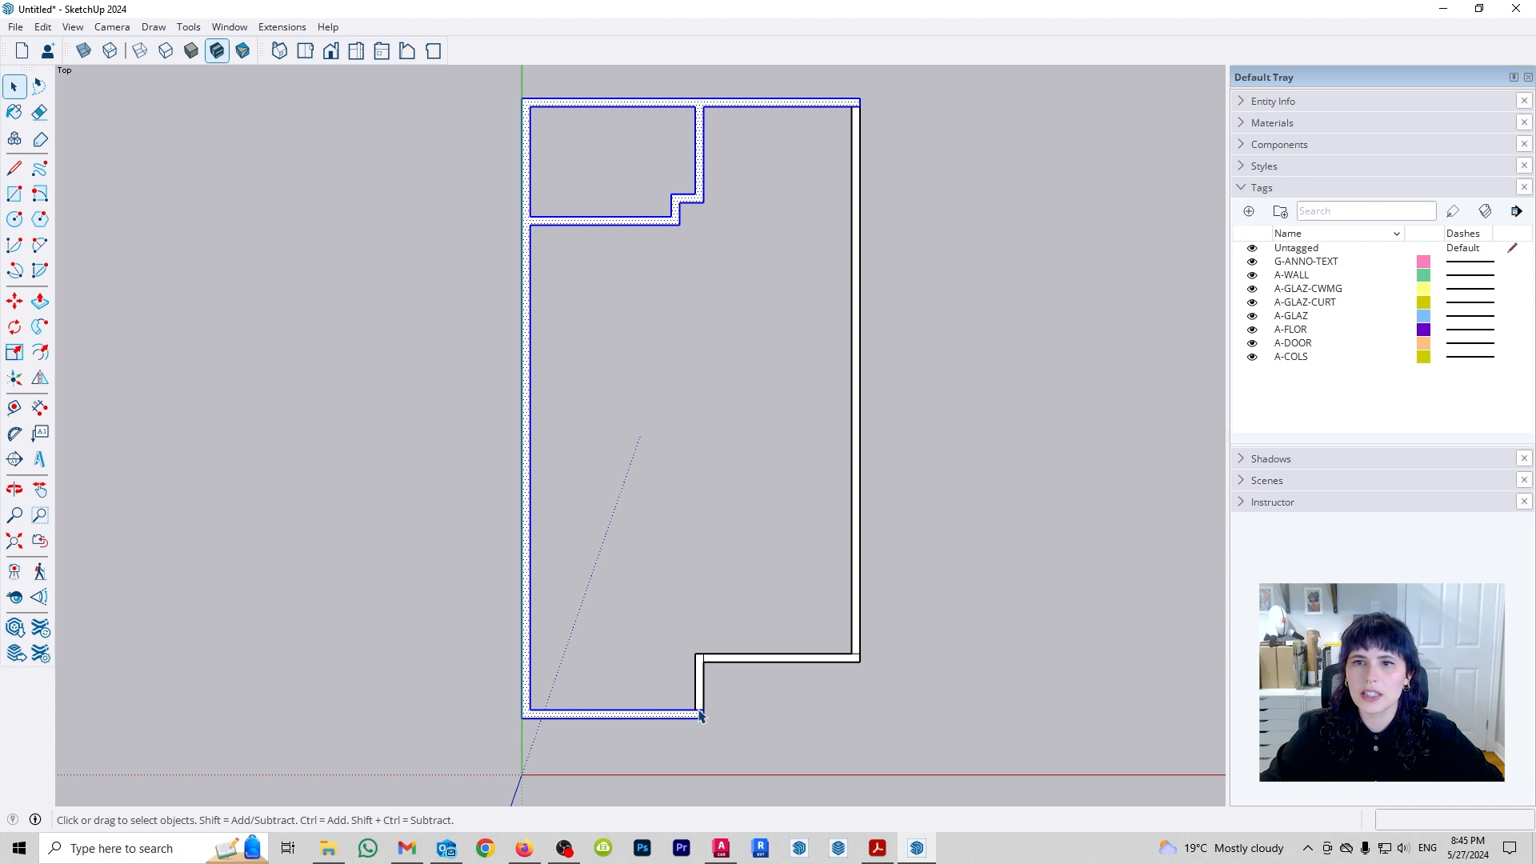
scroll(700, 720, up, 5)
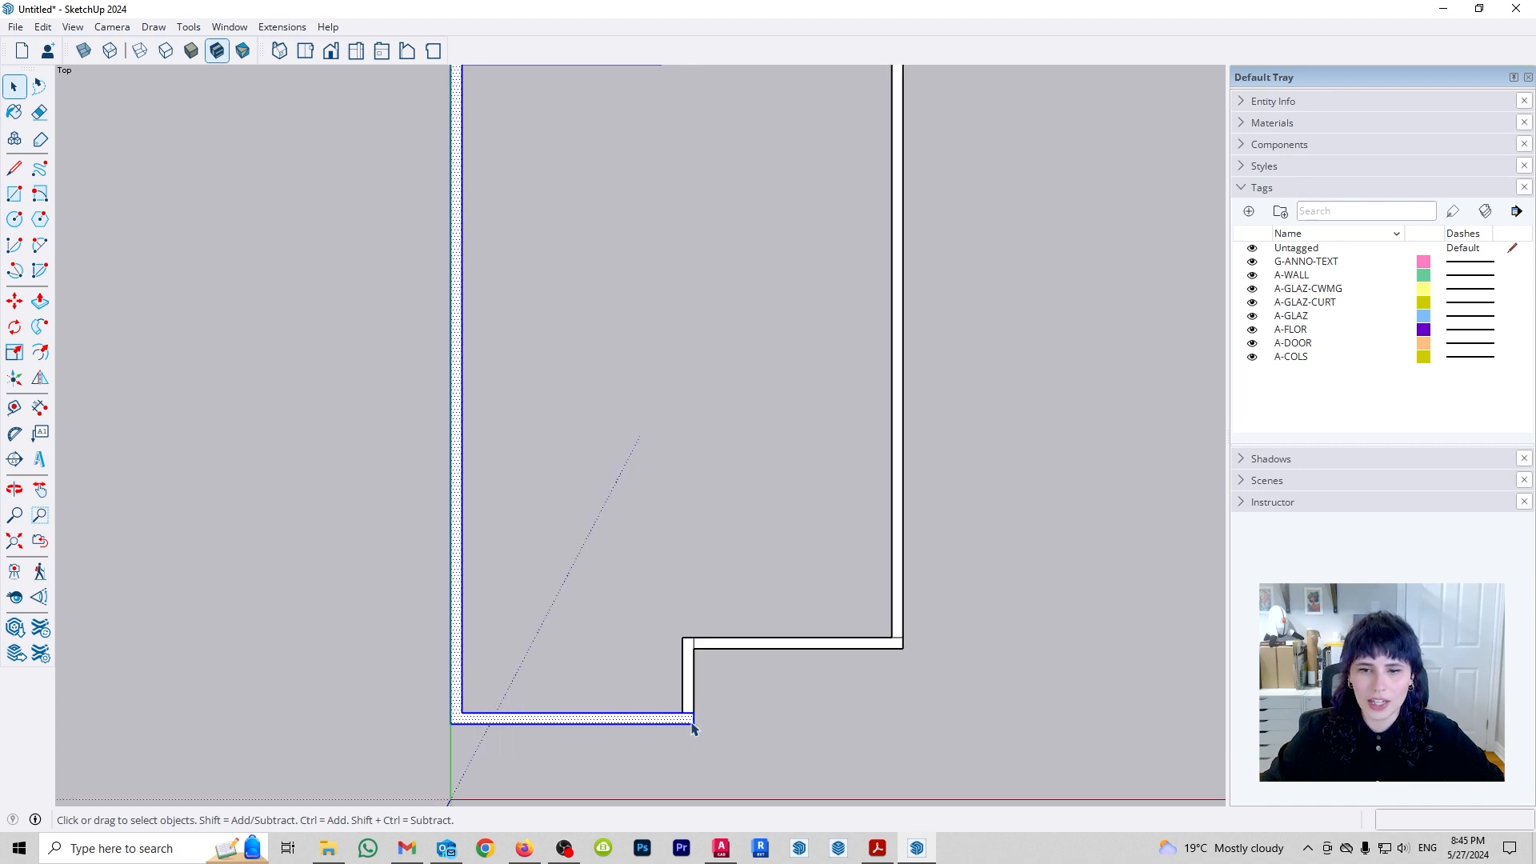
Delete the seam lines at both ends of the front notch's short wall and at the lower-right outer corner.
click(788, 728)
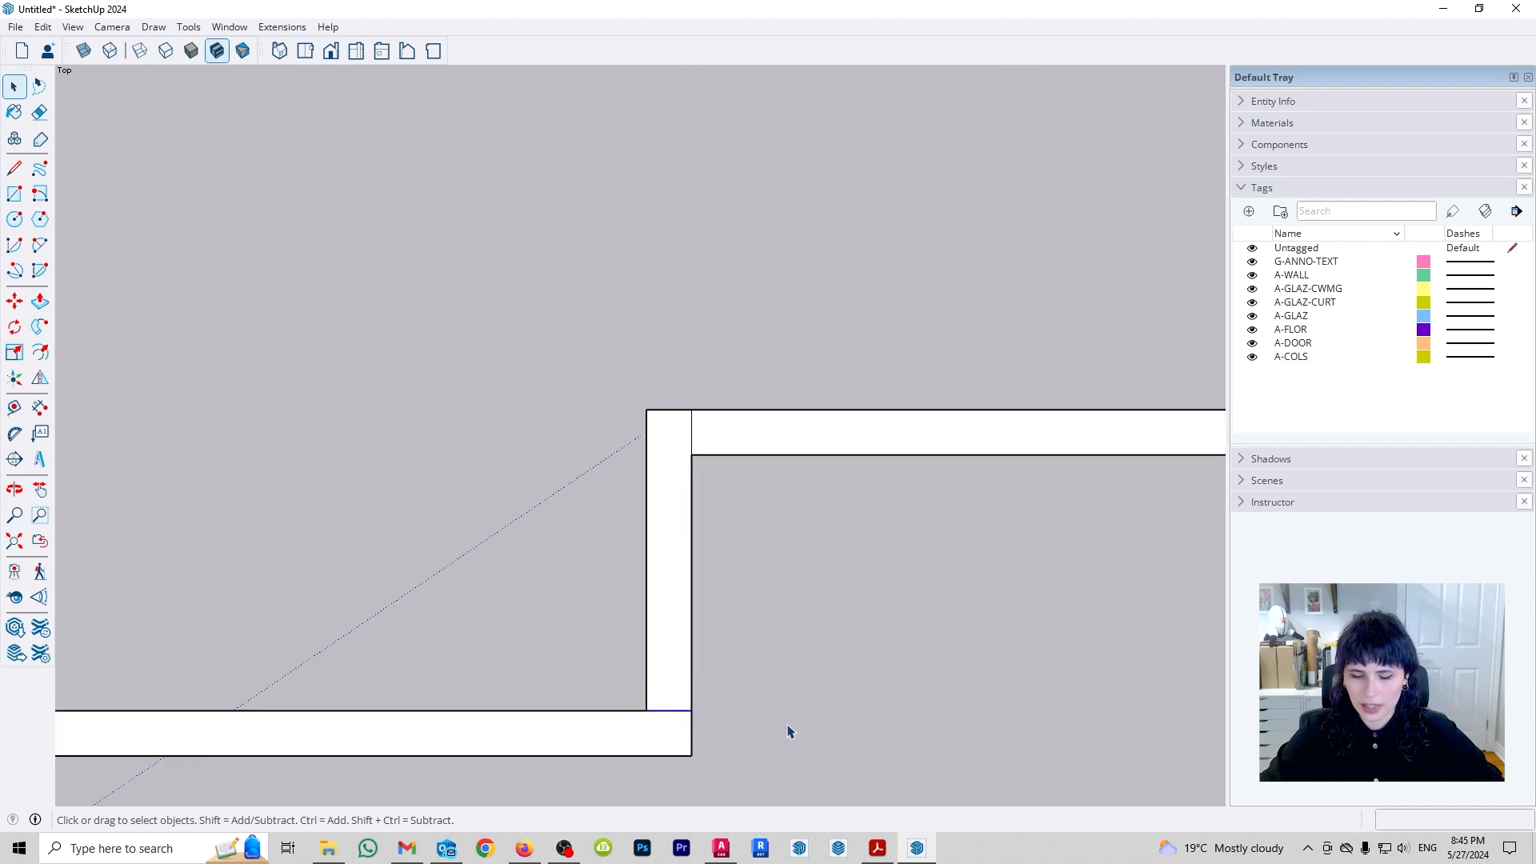
scroll(532, 660, down, 4)
scroll(724, 608, up, 3)
drag(673, 586, 775, 630)
scroll(612, 724, down, 6)
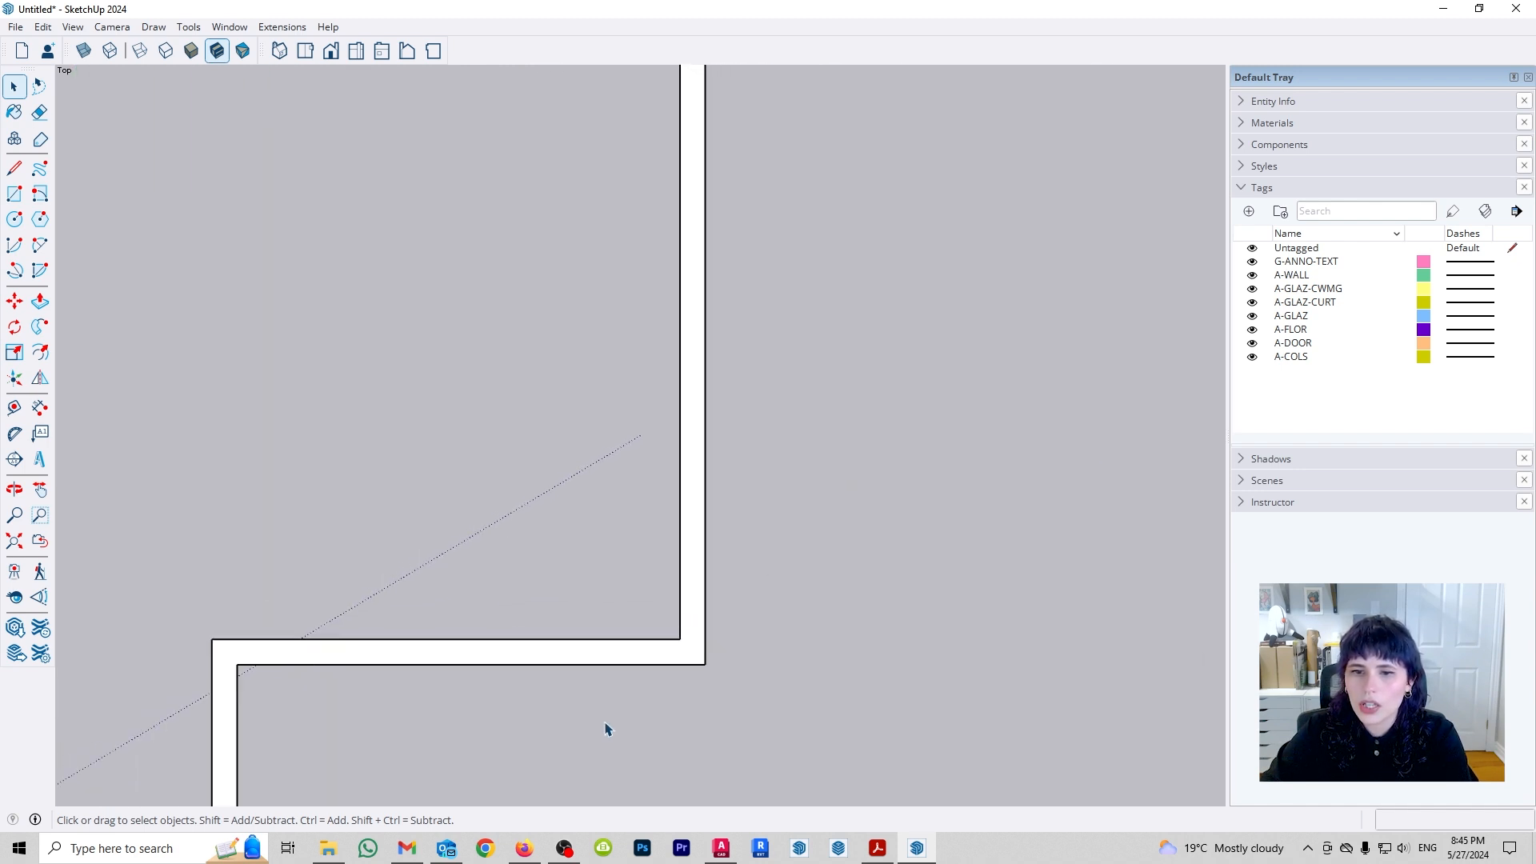
Delete the last seam line, at the upper-right corner of the outer walls.
scroll(640, 165, up, 4)
scroll(645, 170, up, 3)
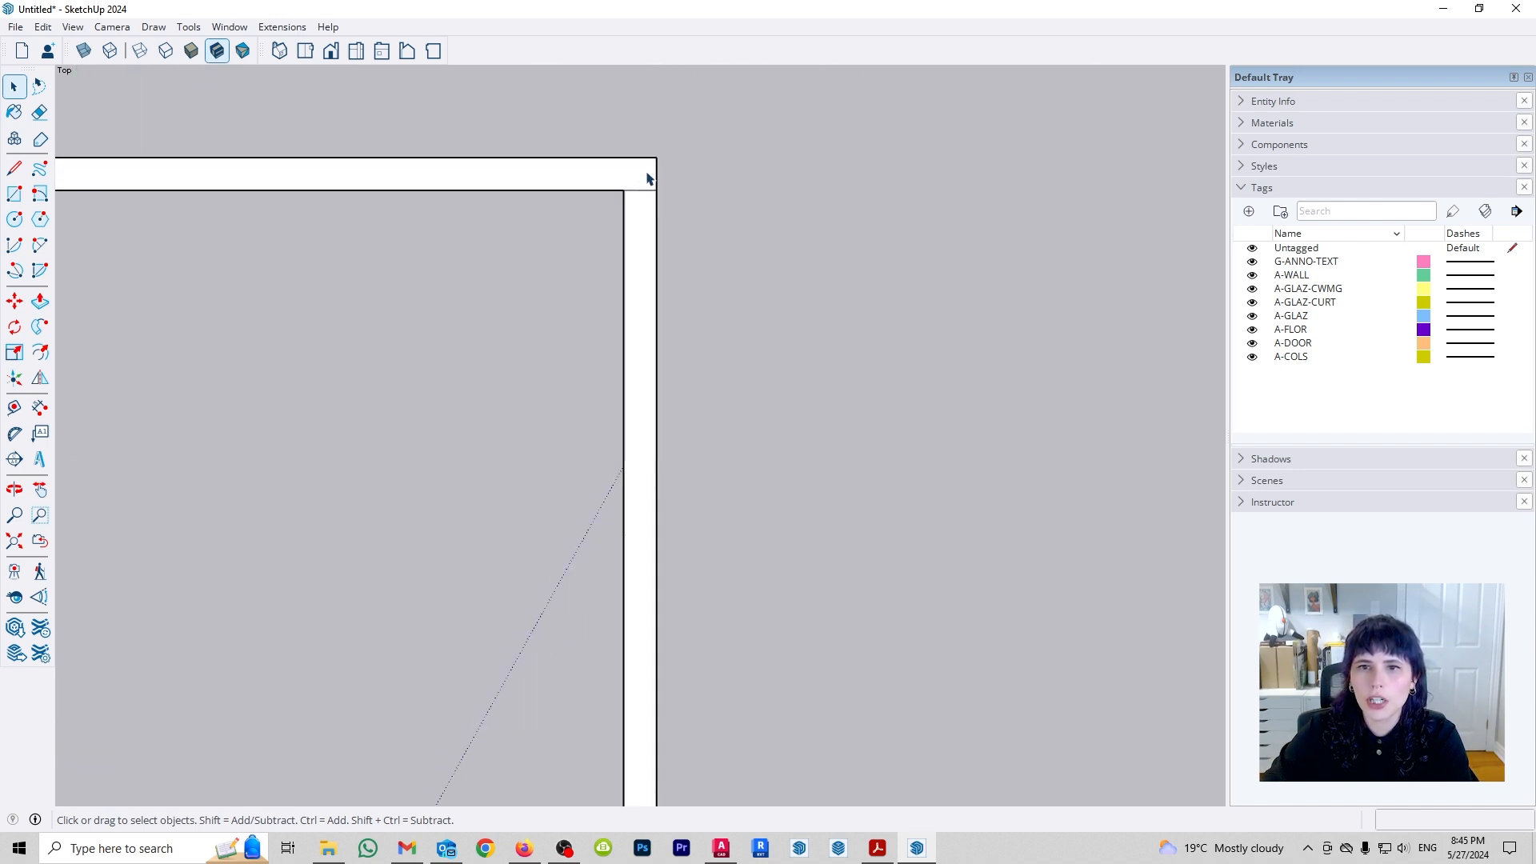
scroll(734, 294, down, 1)
scroll(733, 295, down, 5)
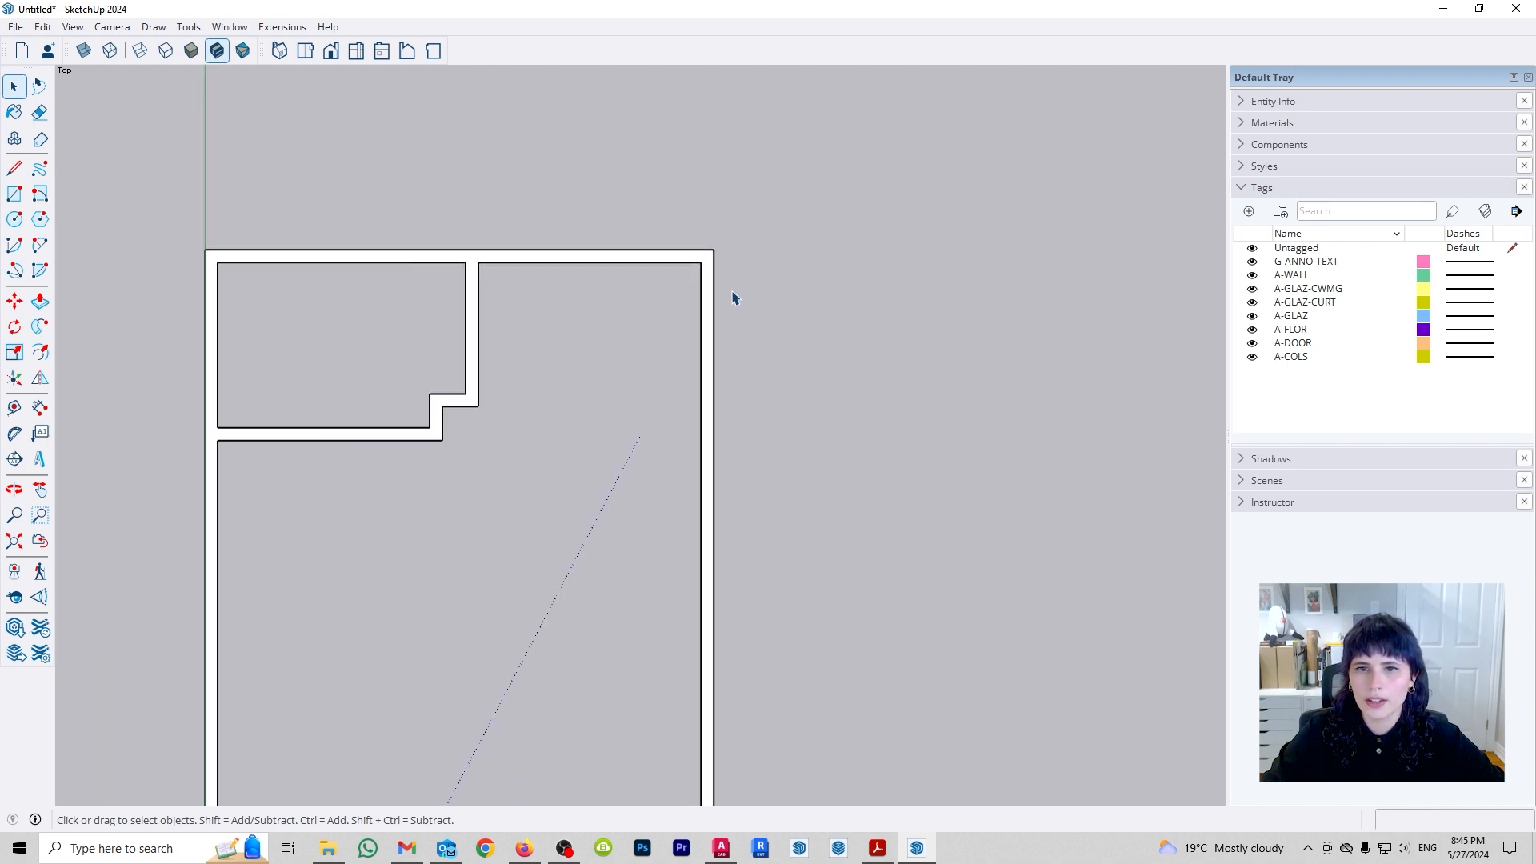
Extrude the merged wall footprint upward to a height of 2500 mm.
middle_drag(747, 316, 408, 504)
scroll(477, 490, up, 5)
key(p)
click(698, 668)
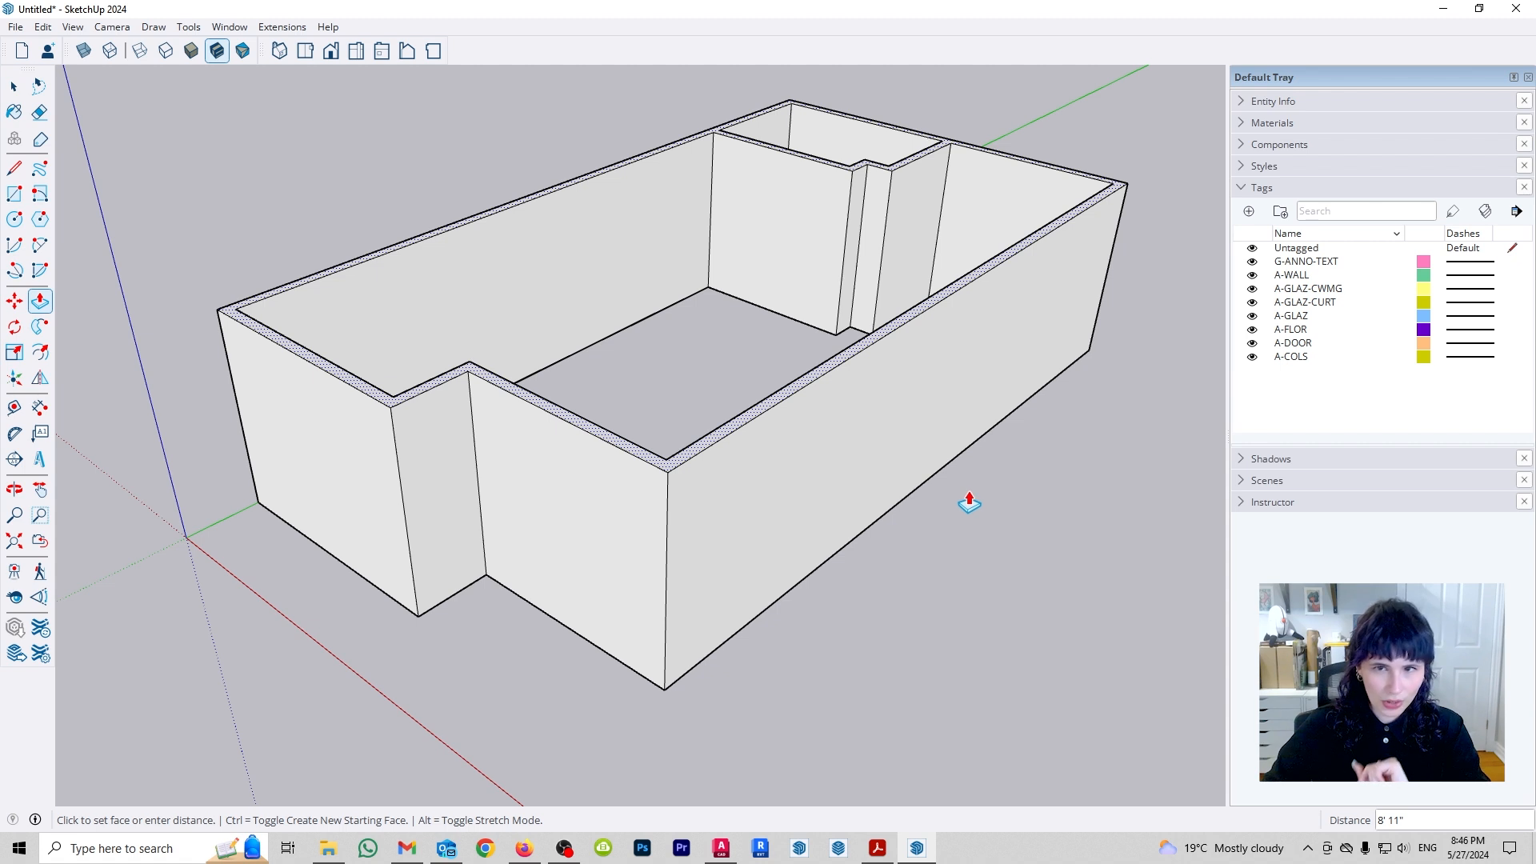
click(872, 455)
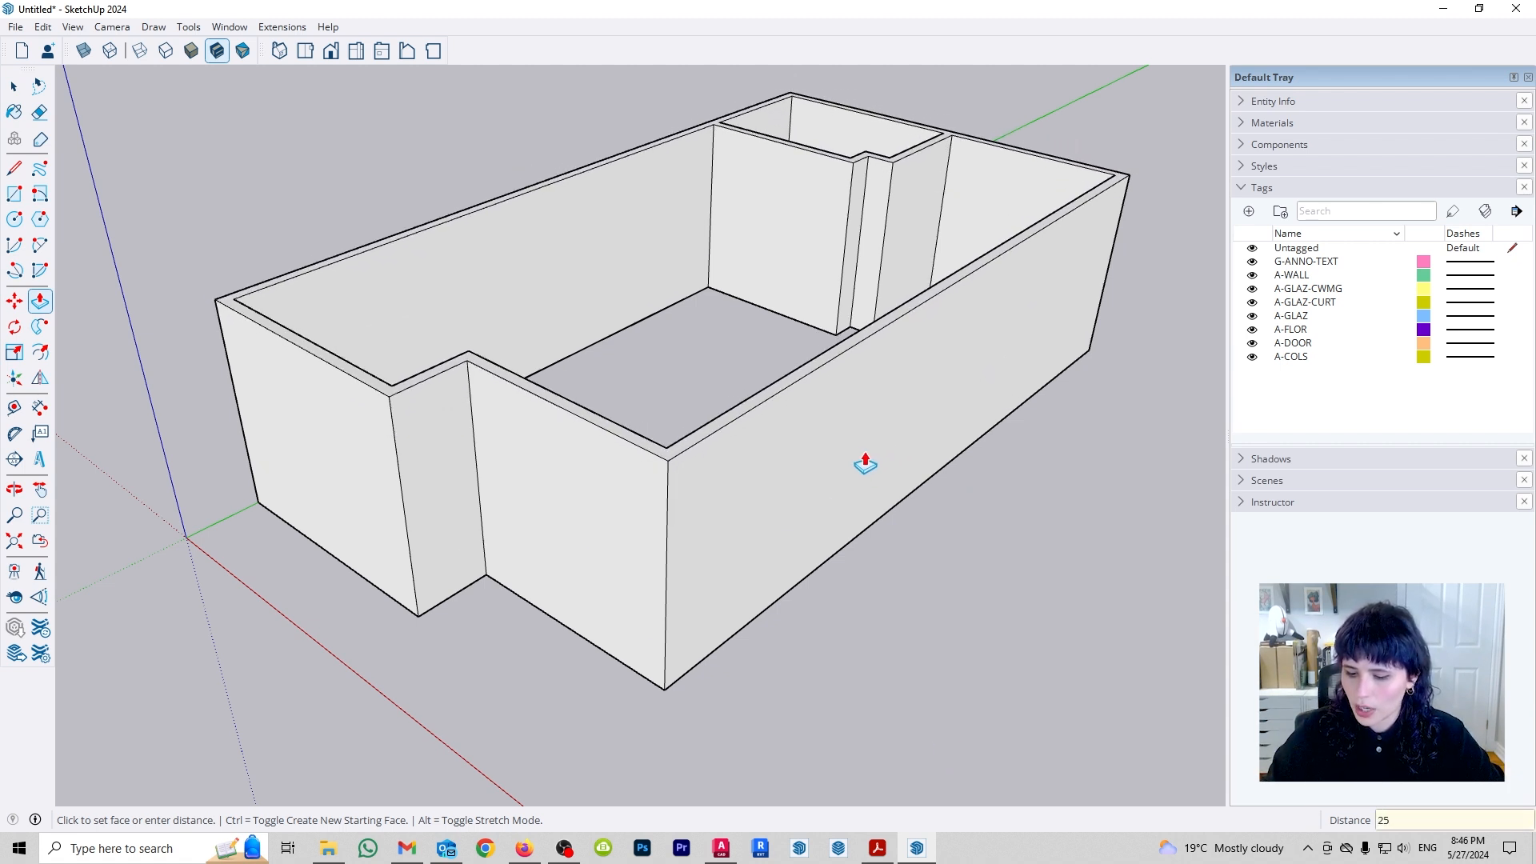
key(Return)
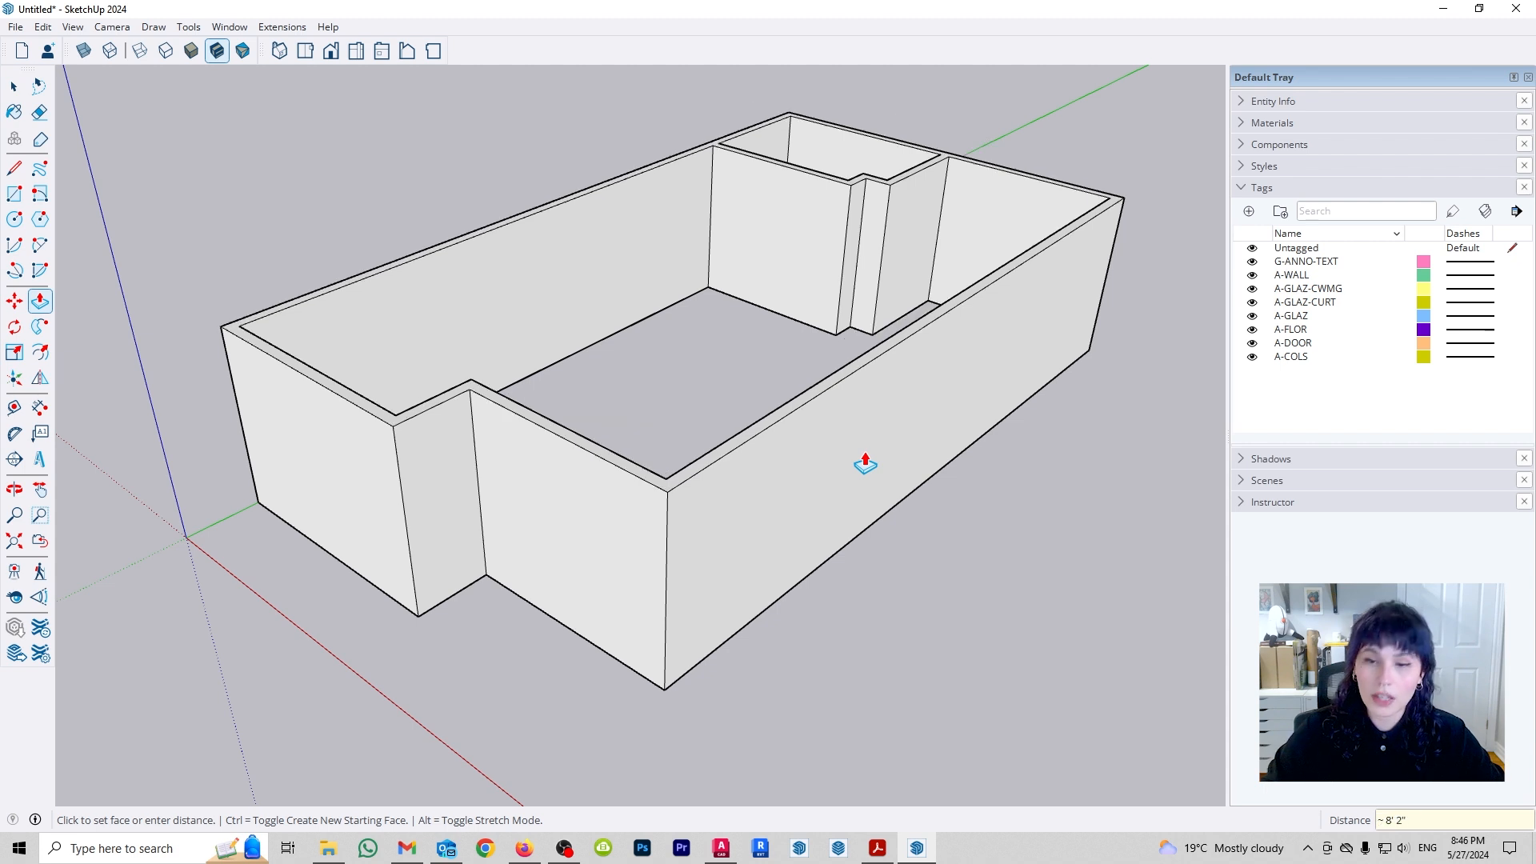
key(space)
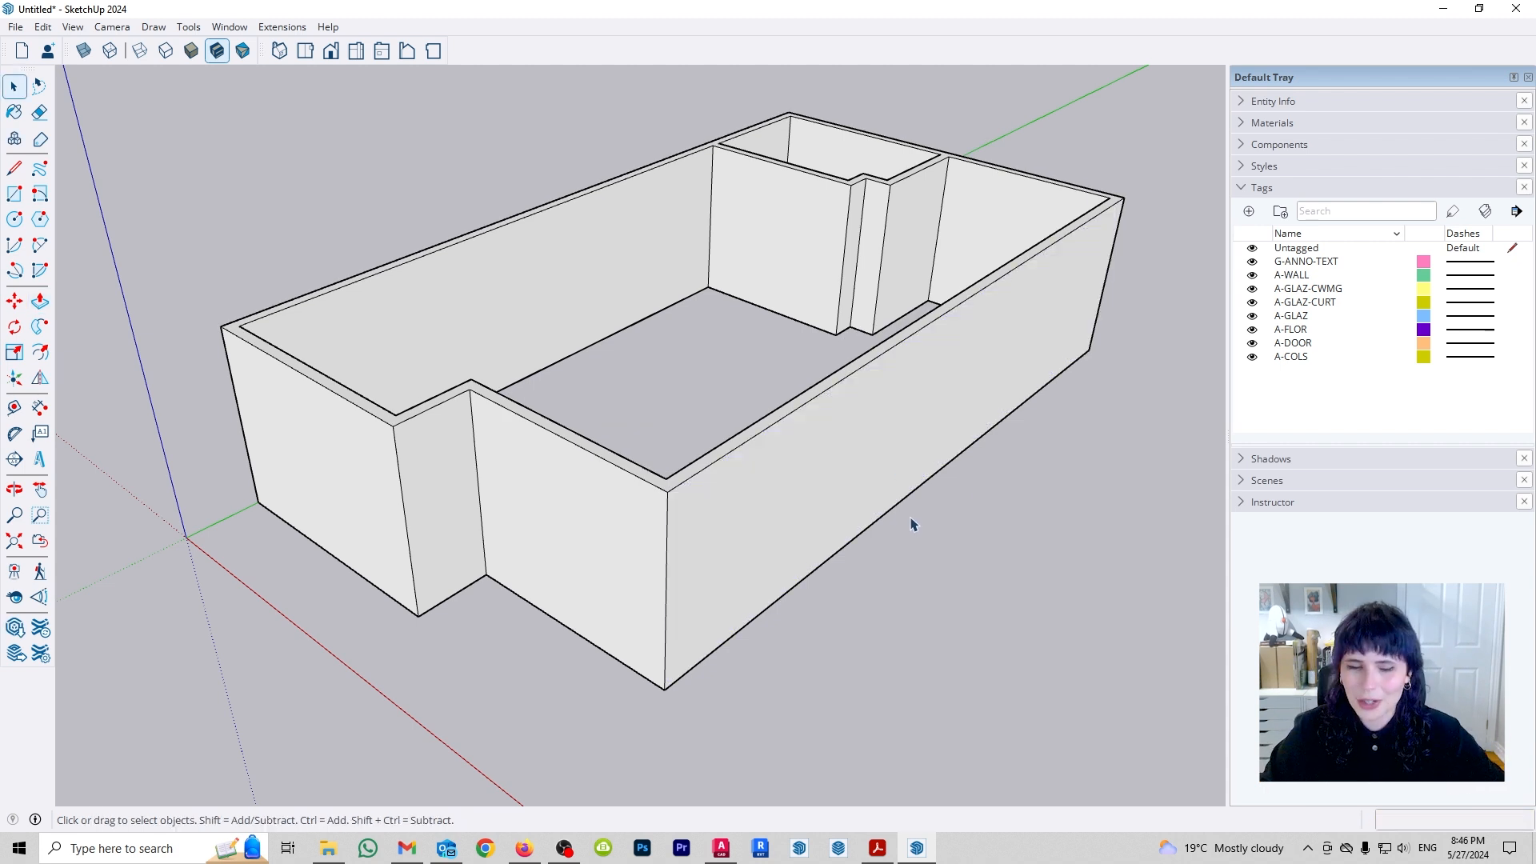
Select all the connected geometry of the extruded walls and make it a group.
middle_drag(695, 546, 722, 672)
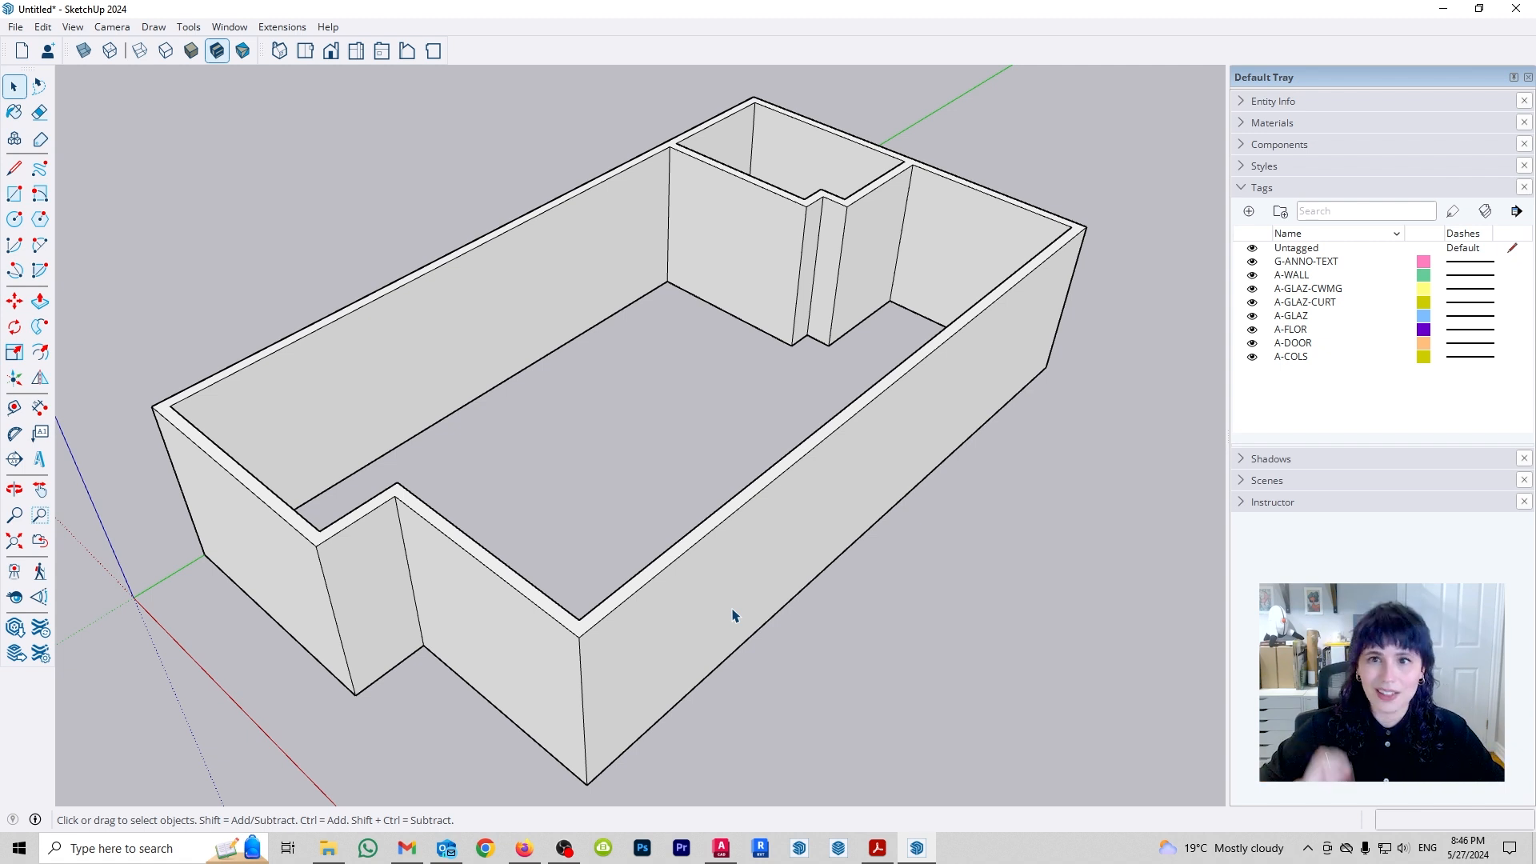
middle_drag(735, 616, 736, 528)
triple_click(735, 527)
right_click(726, 486)
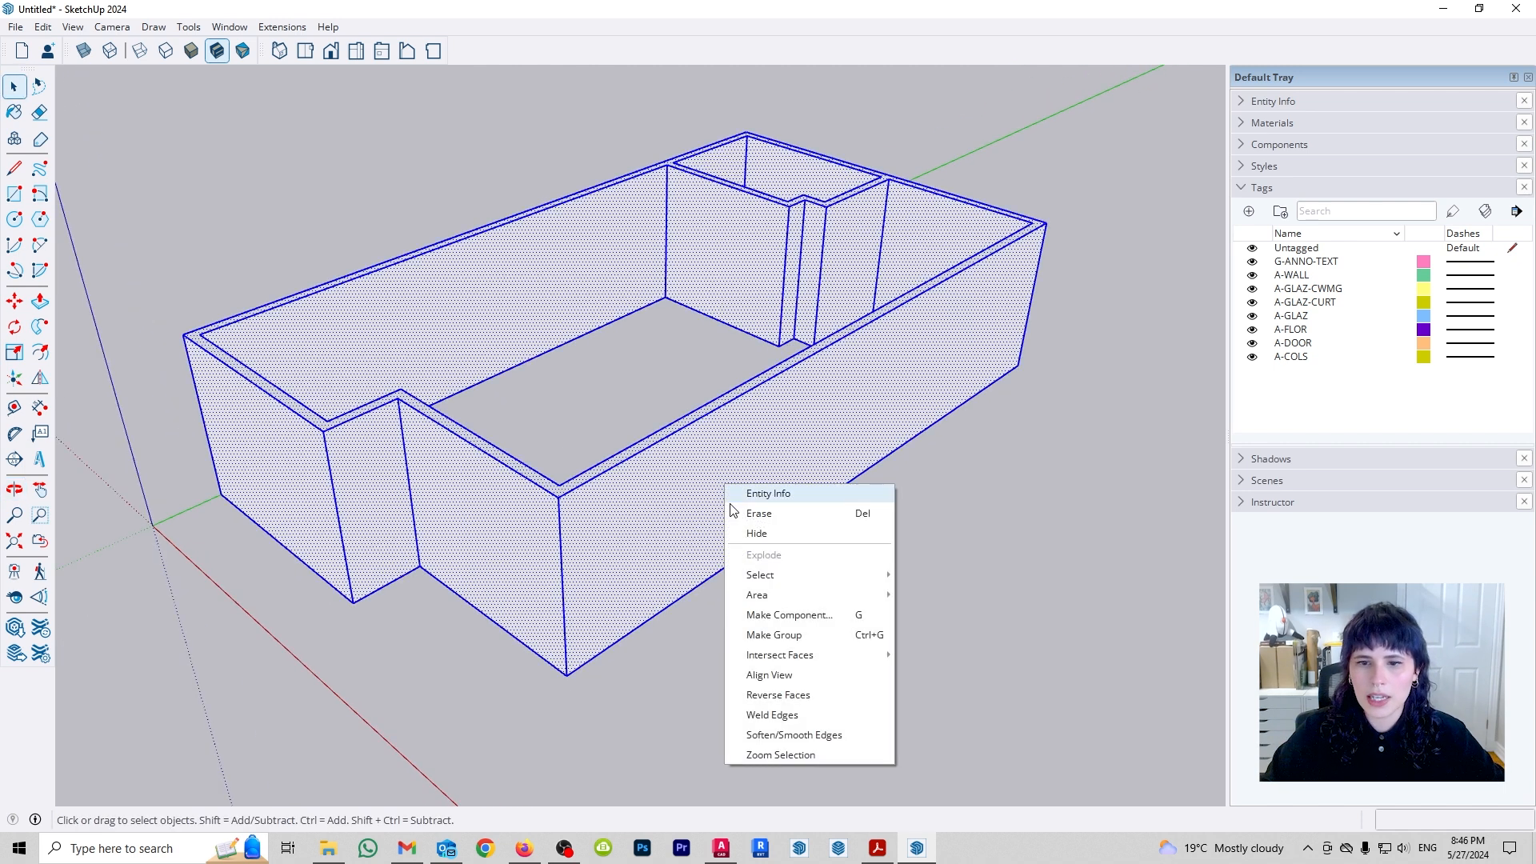
click(815, 643)
click(1001, 638)
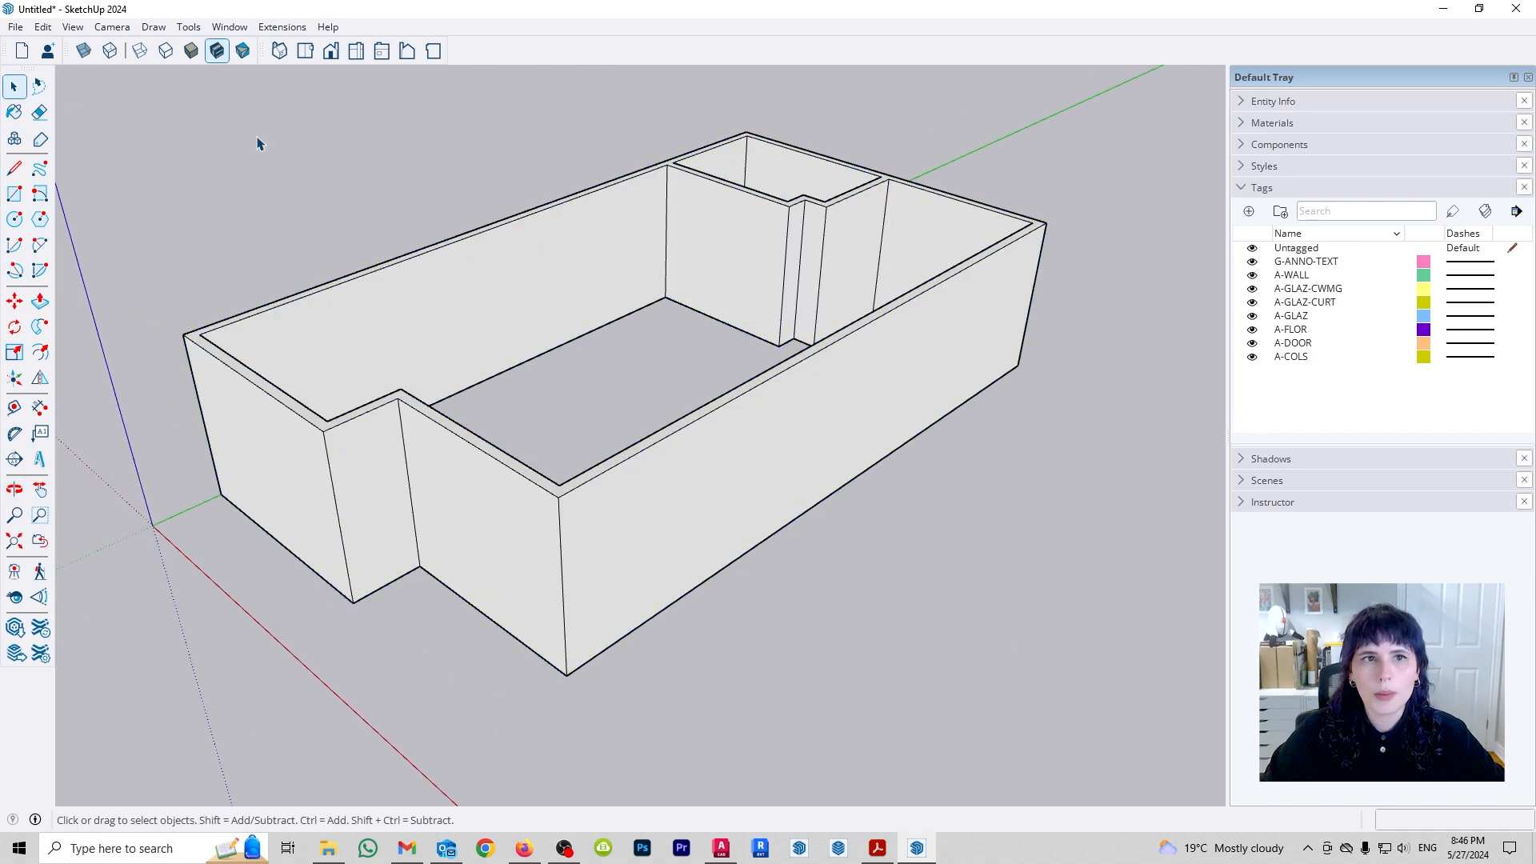
Unhide all hidden objects in the model.
click(45, 27)
mouse_move(140, 293)
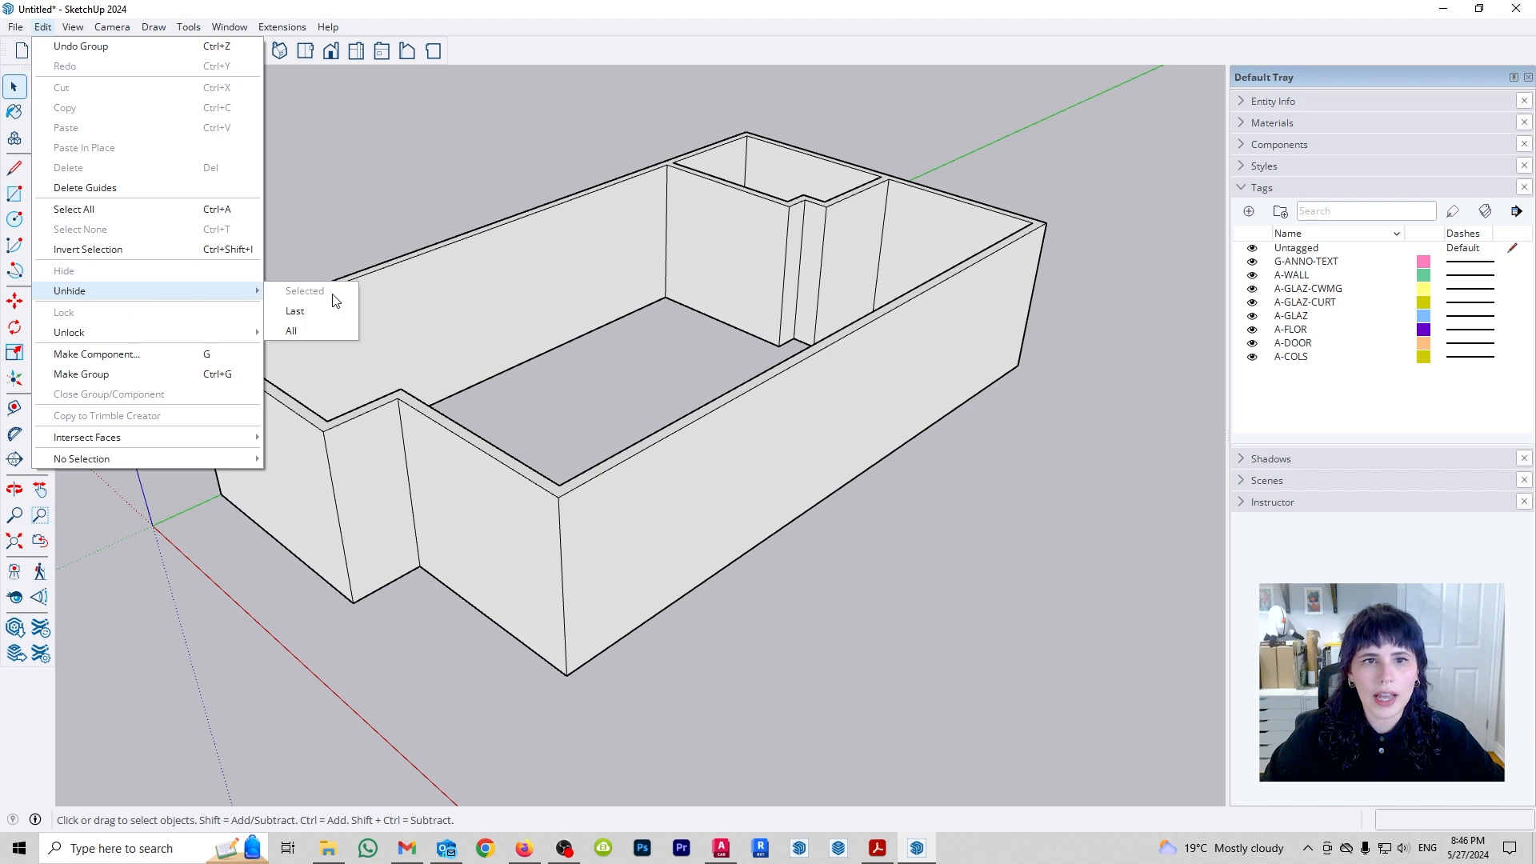
click(325, 330)
middle_drag(573, 350, 712, 381)
Hide the walls group and the floor slab group so only the imported CAD plan is left.
click(554, 568)
click(552, 408)
middle_drag(511, 367, 650, 546)
scroll(663, 628, down, 2)
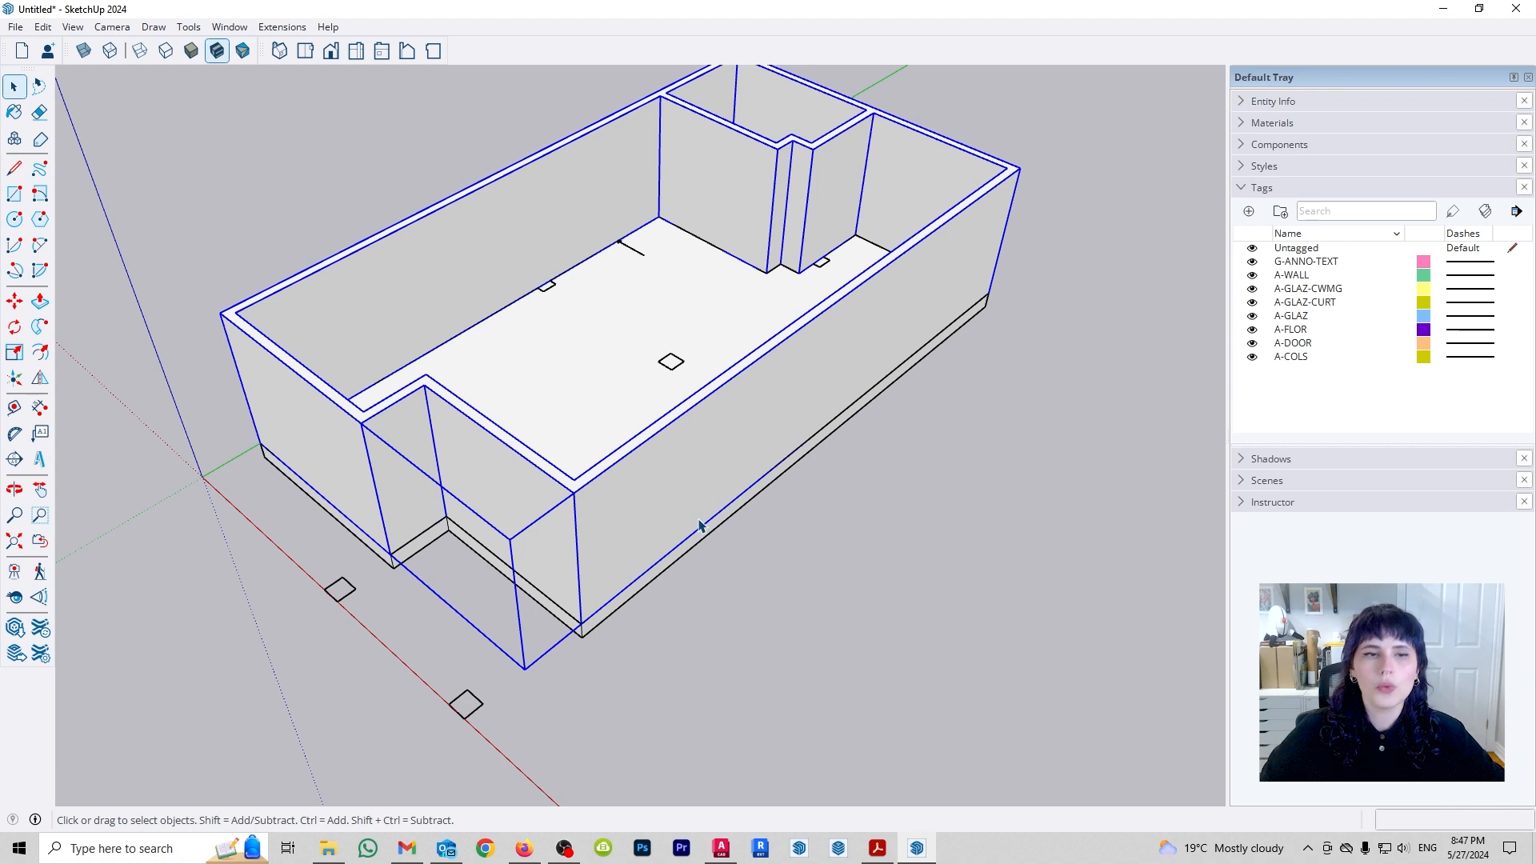
shift+click(676, 566)
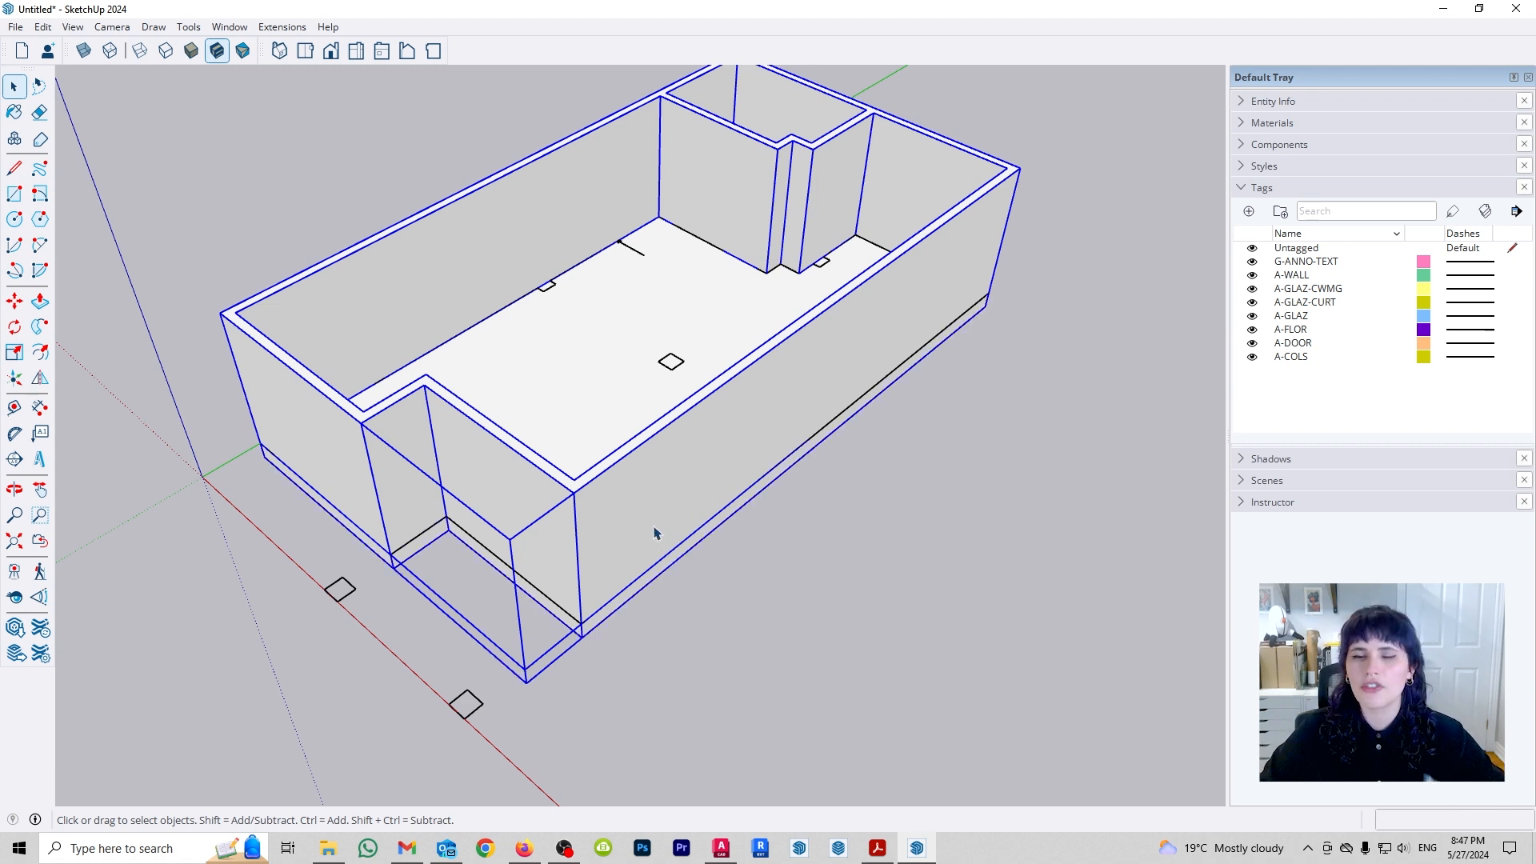
right_click(650, 494)
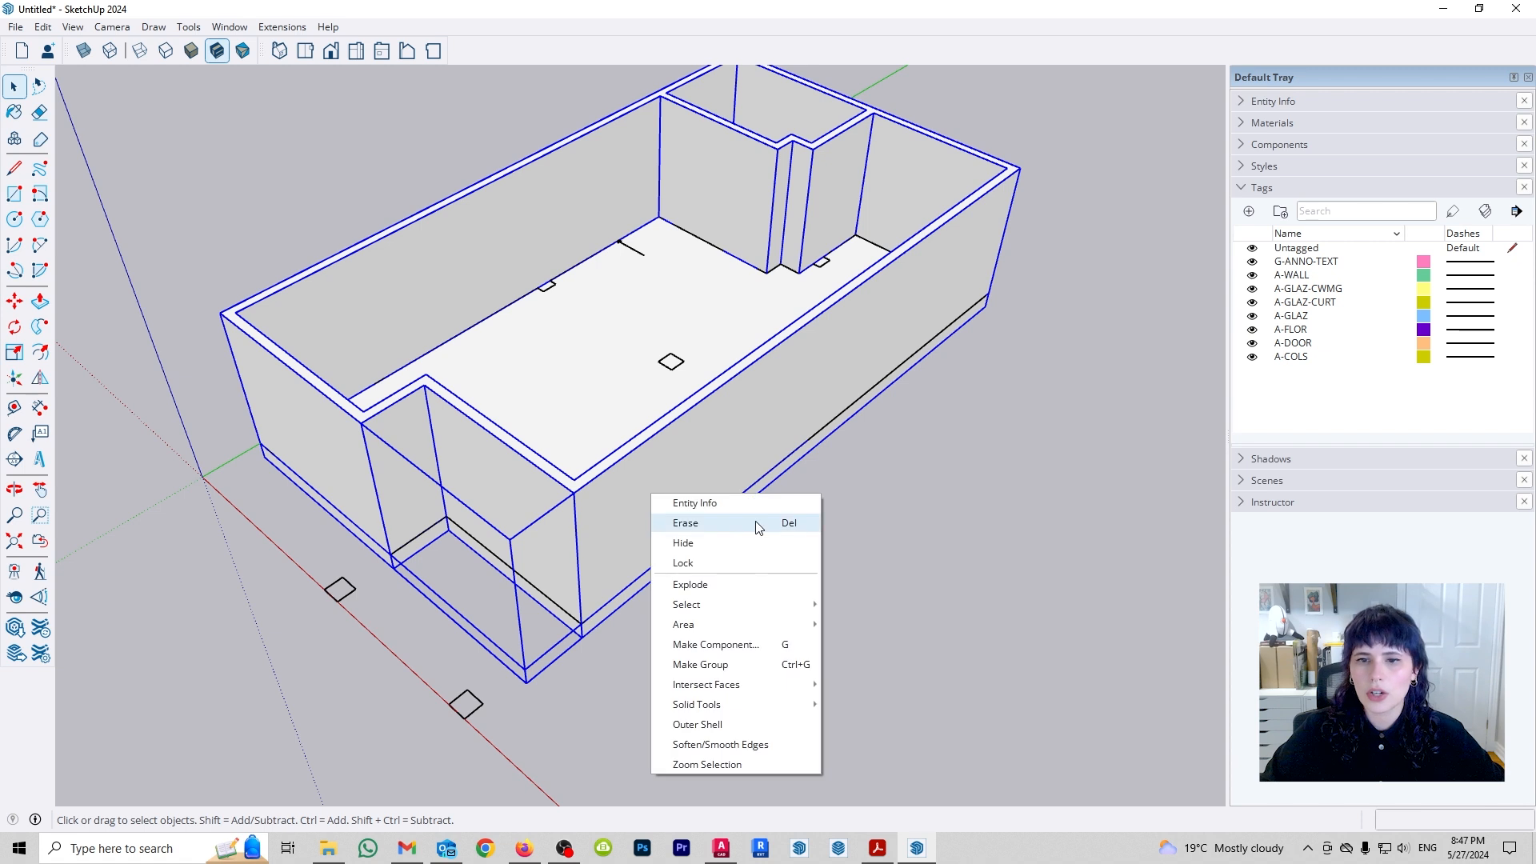
click(727, 544)
In top view, draw a rectangle over the CAD column at the rear end of the left outer wall.
key(r)
key(ctrl+1)
key(space)
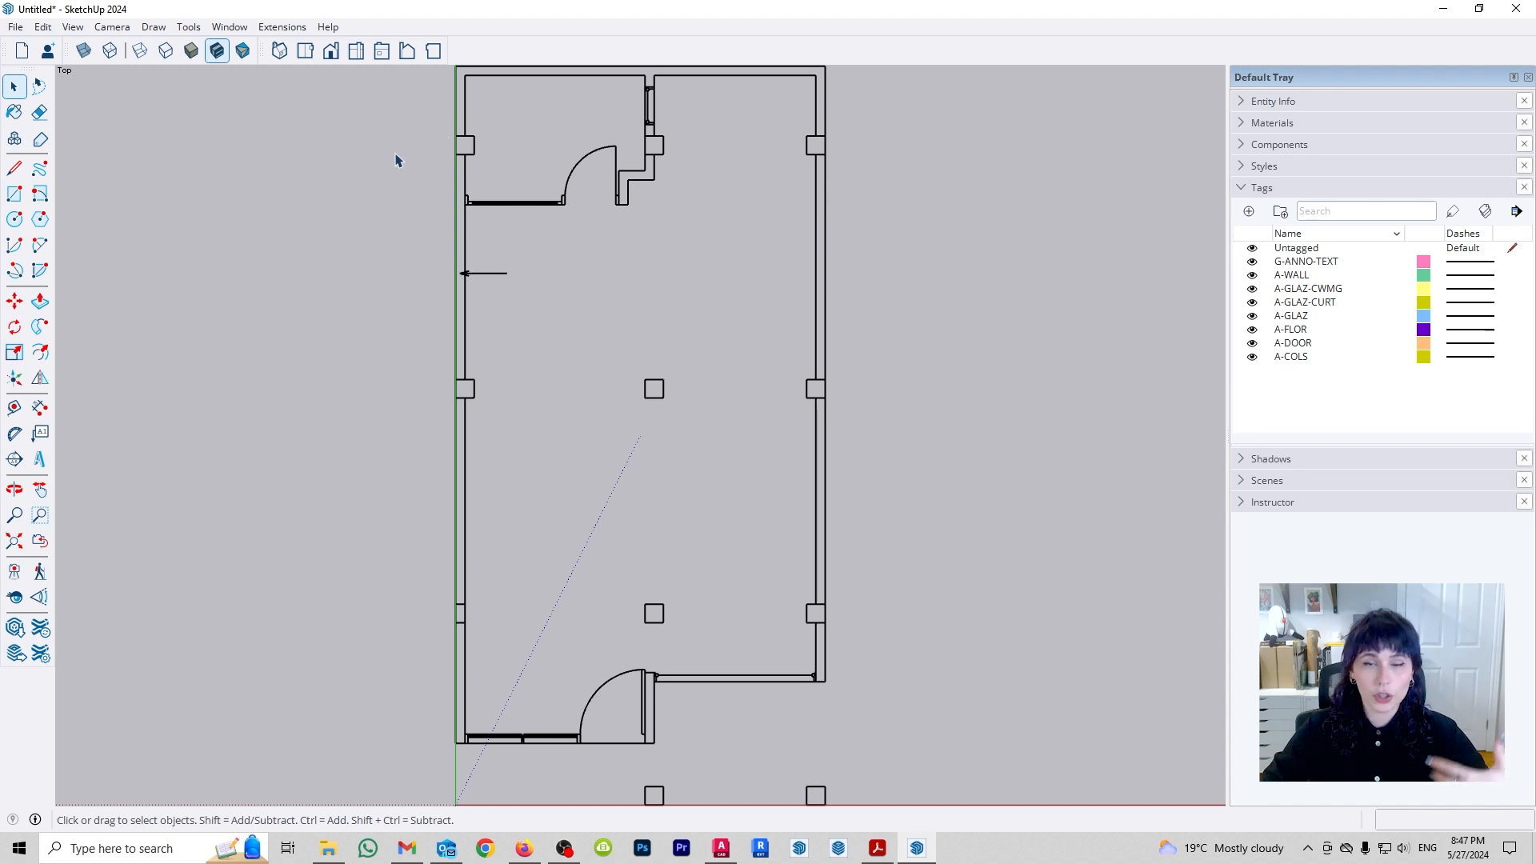
key(r)
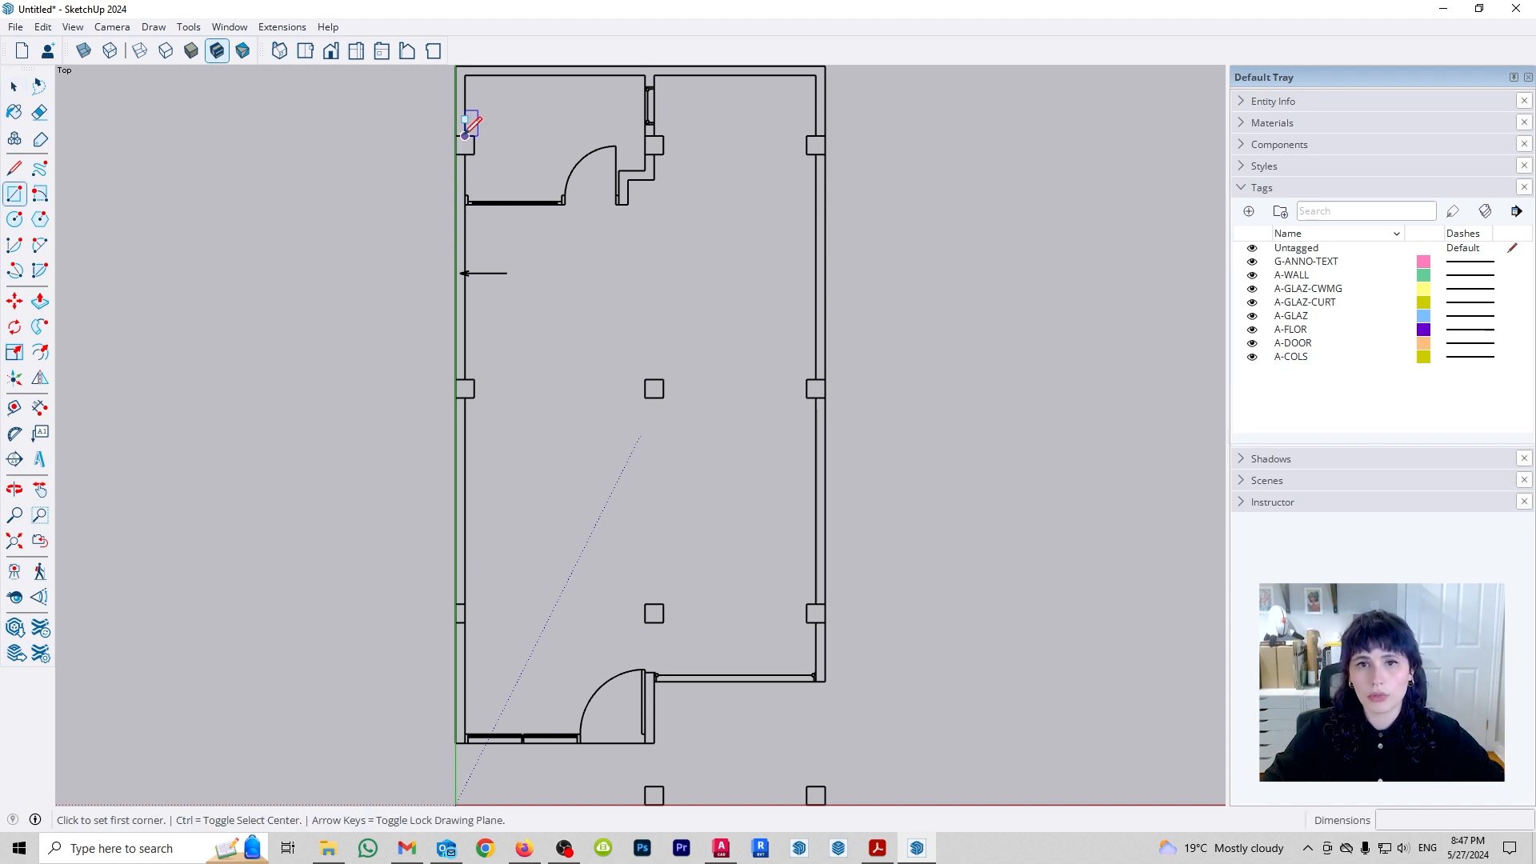
click(455, 136)
click(474, 154)
key(space)
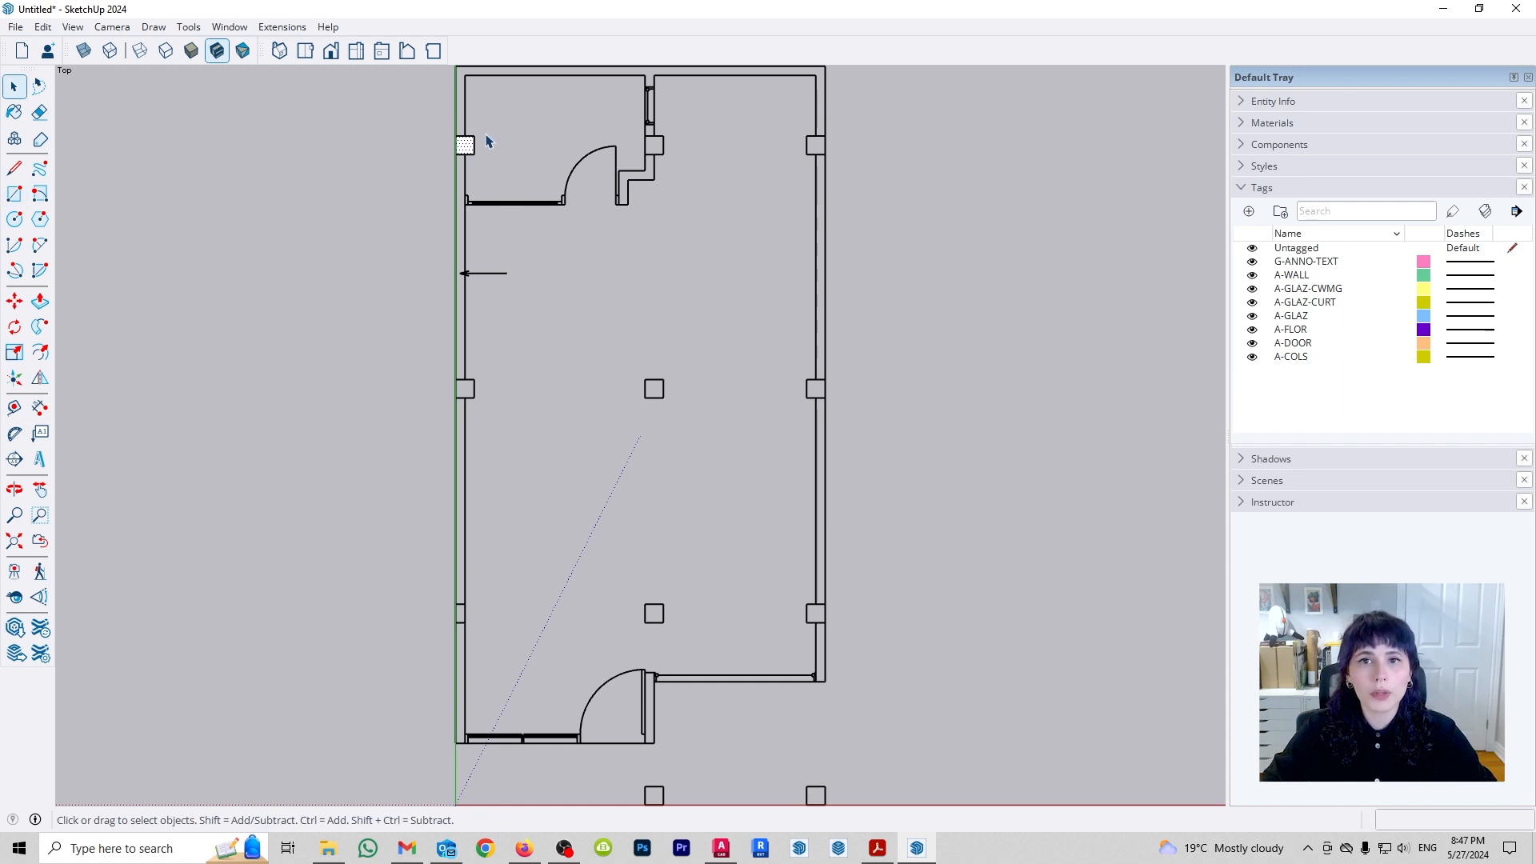
Copy the column footprint onto the middle CAD column of the rear row and repeat the copy with x2.
key(m)
click(457, 136)
key(ctrl)
click(646, 138)
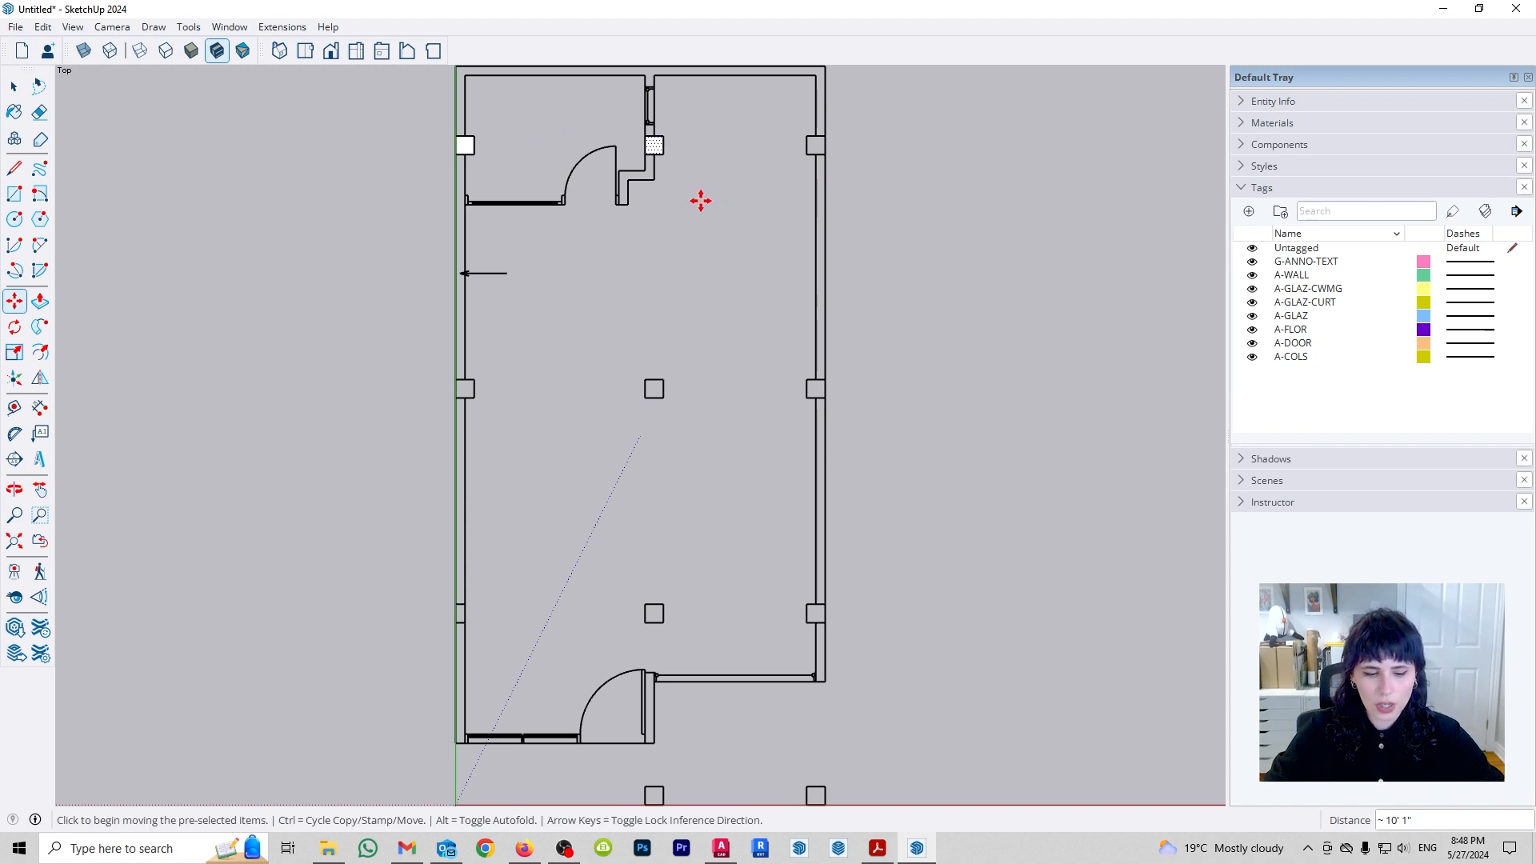
text(x2)
key(Return)
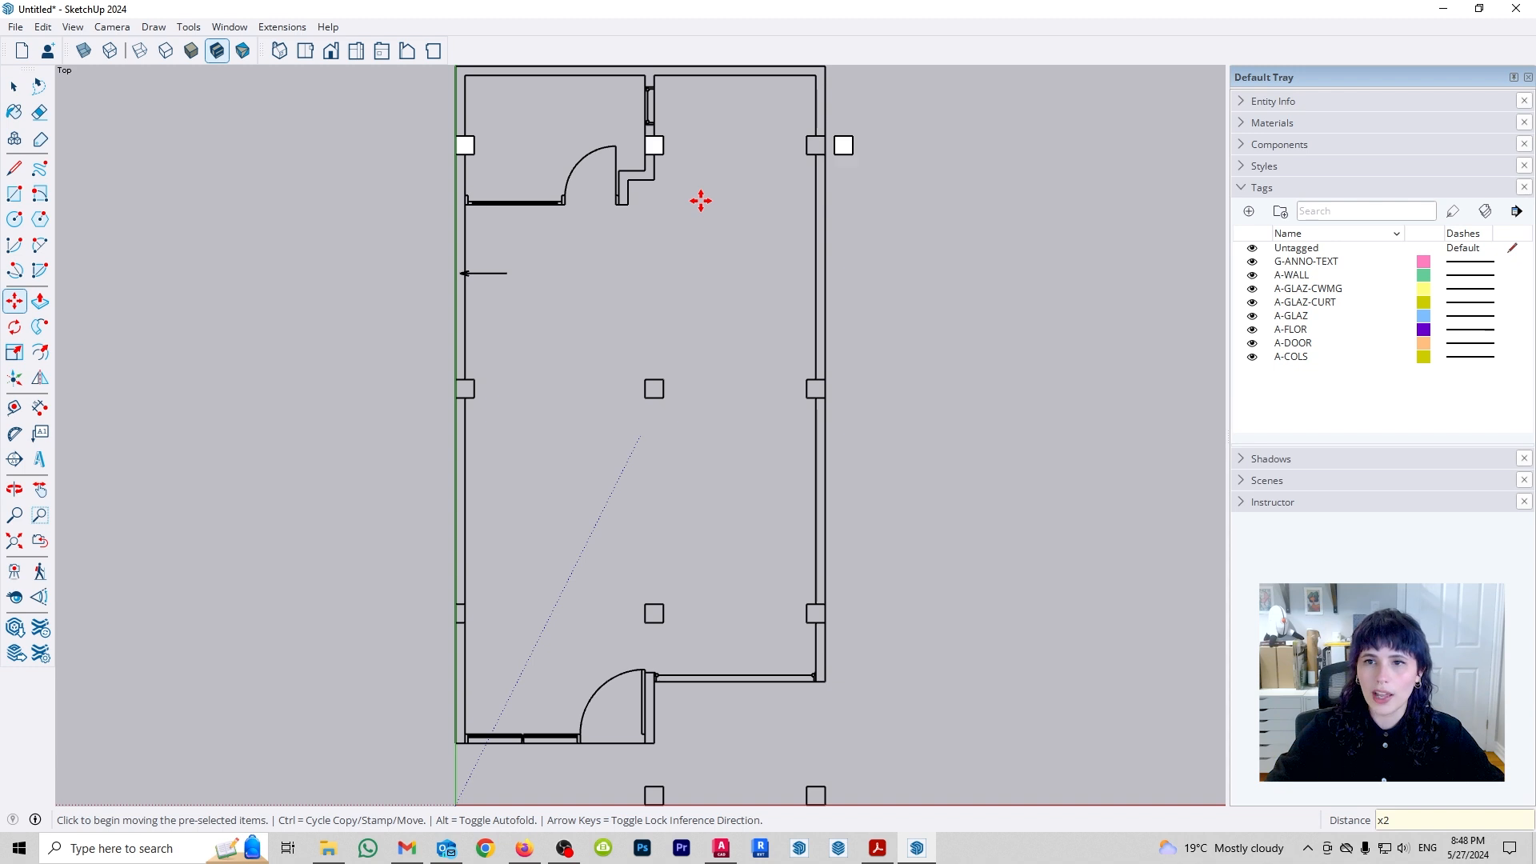
Move the third column footprint from outside the right wall onto the CAD column in that wall.
key(space)
drag(786, 117, 897, 184)
key(m)
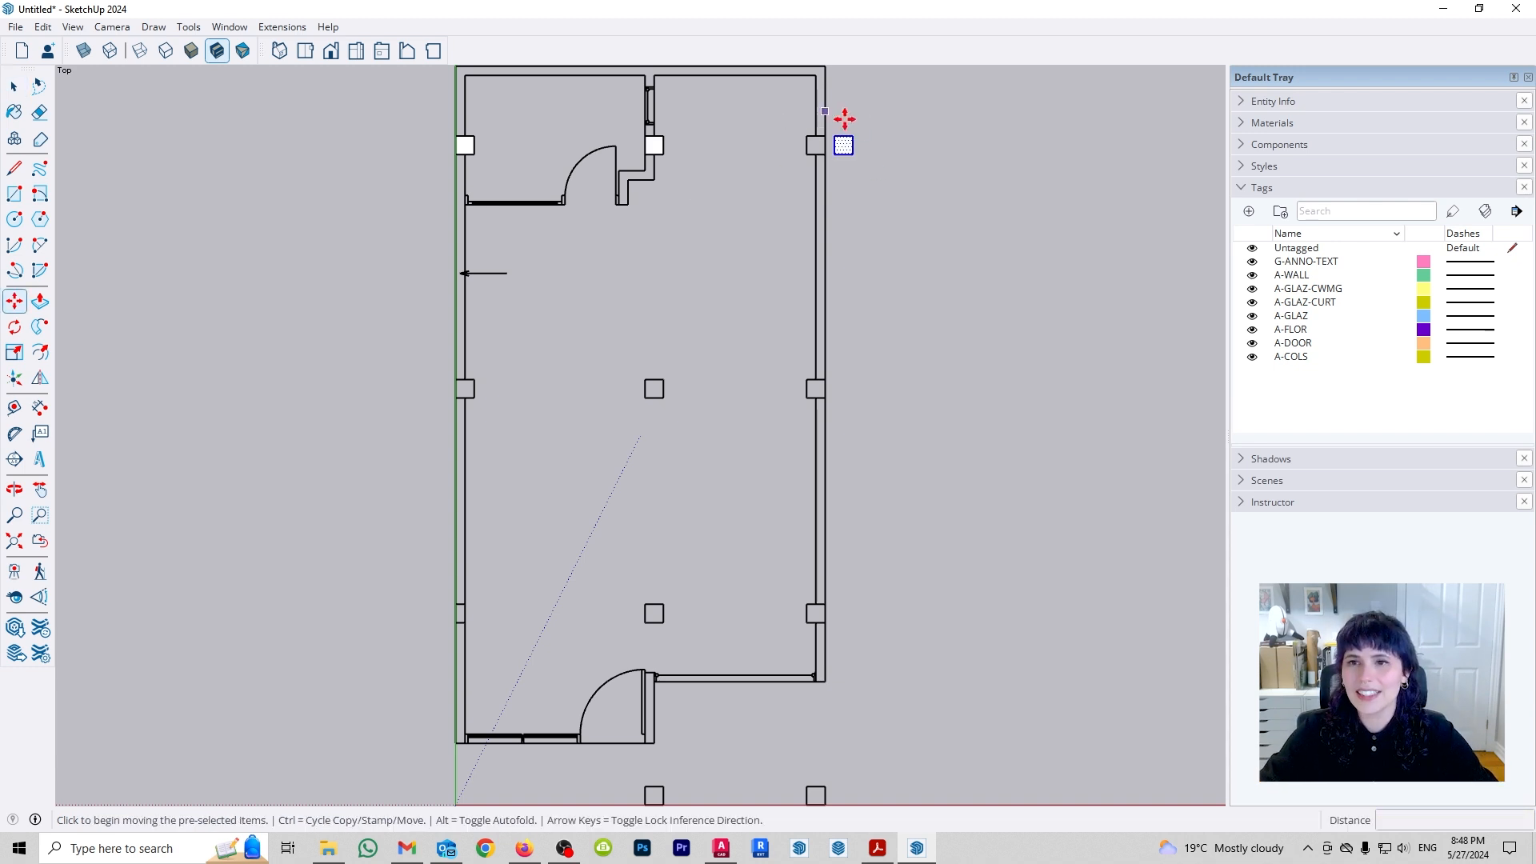
click(853, 136)
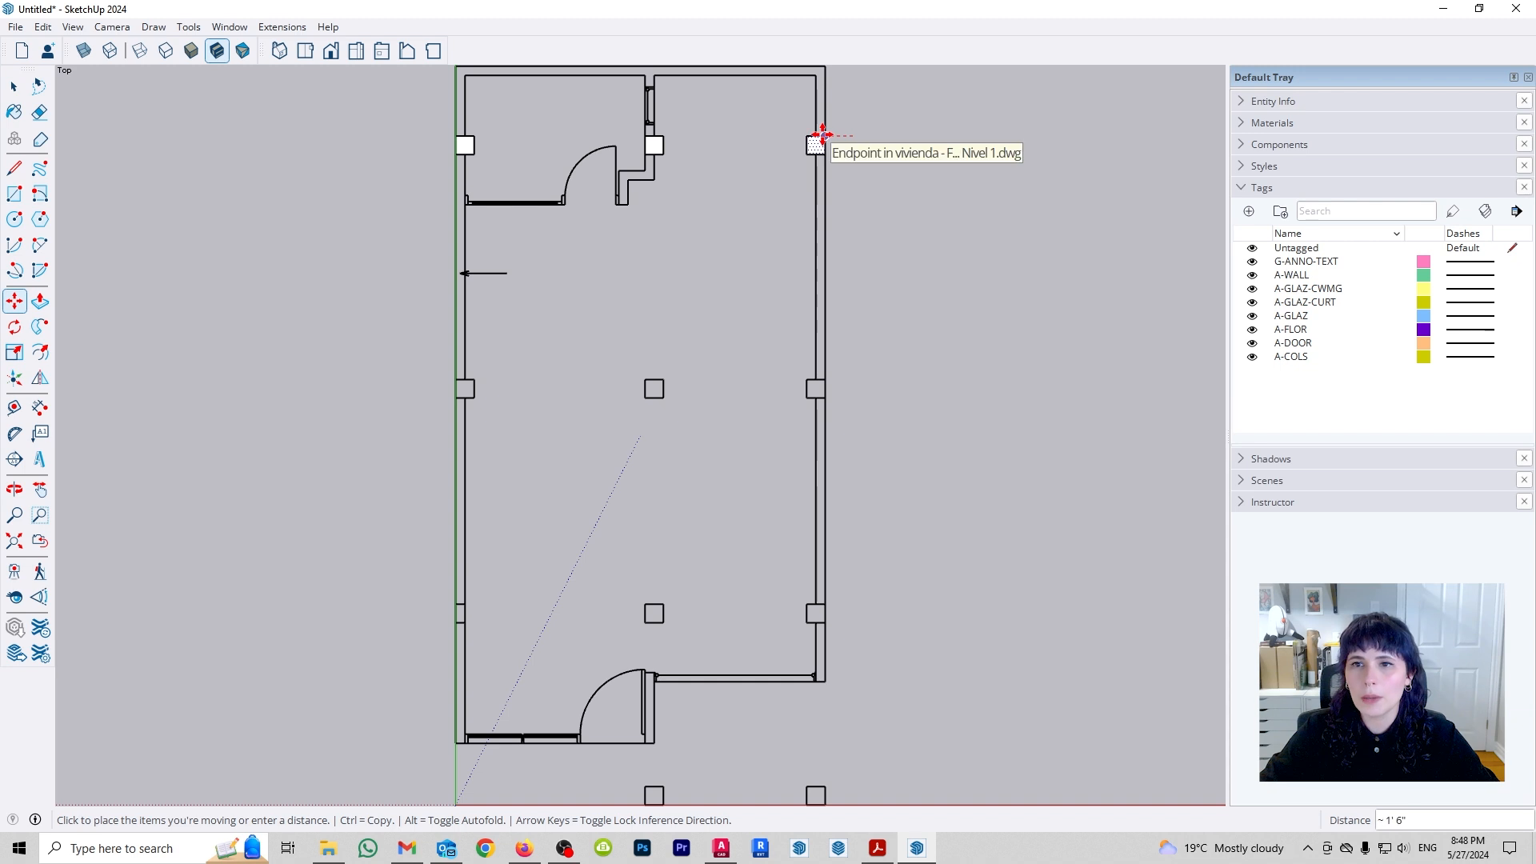
click(823, 136)
Copy the row of three column footprints onto each of the other three CAD column rows.
key(space)
drag(396, 127, 972, 206)
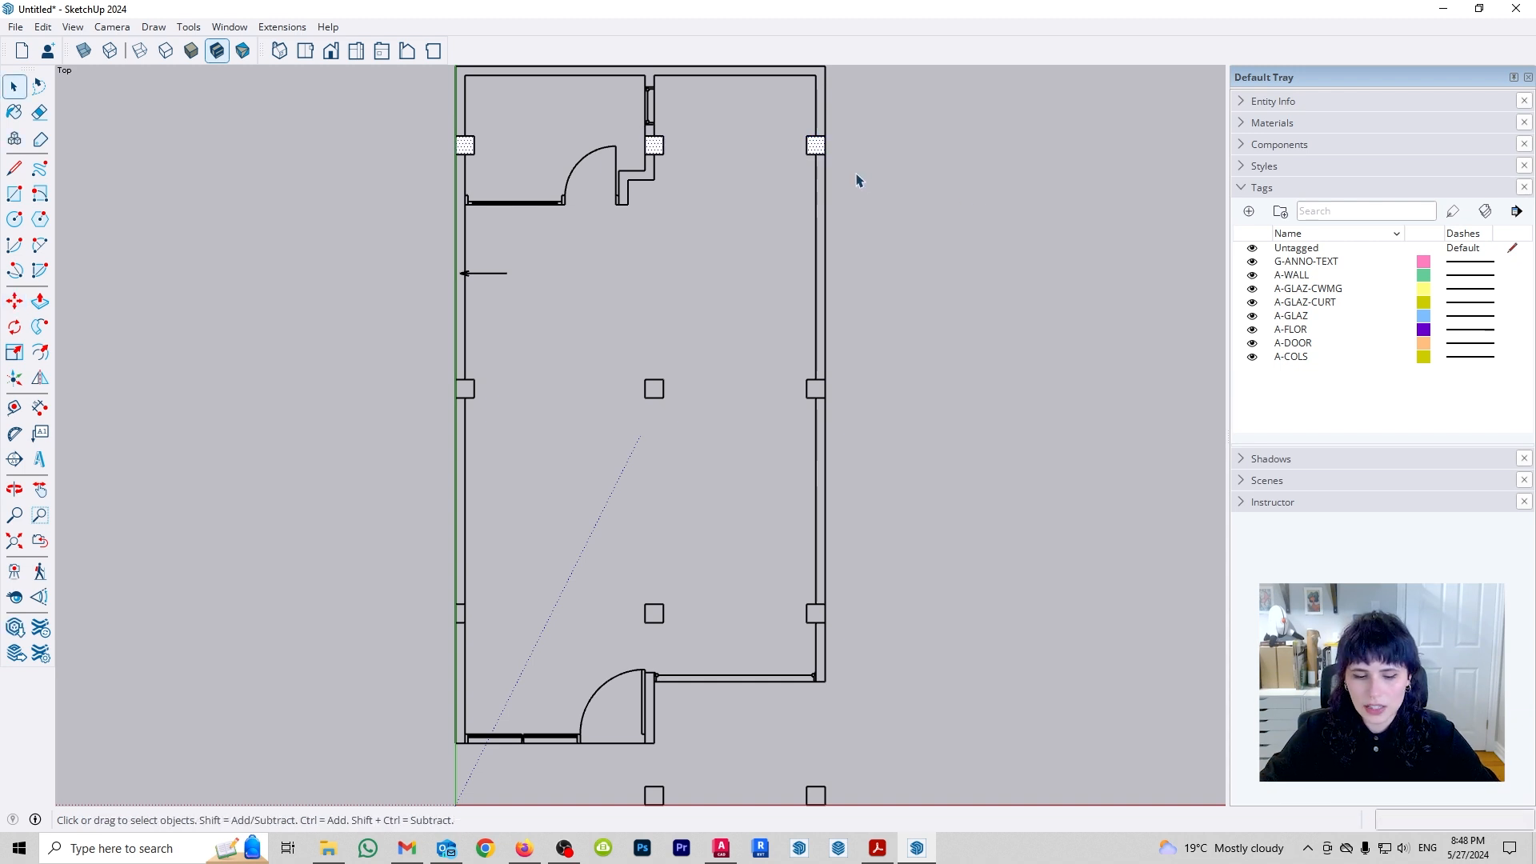
key(m)
click(825, 136)
key(ctrl)
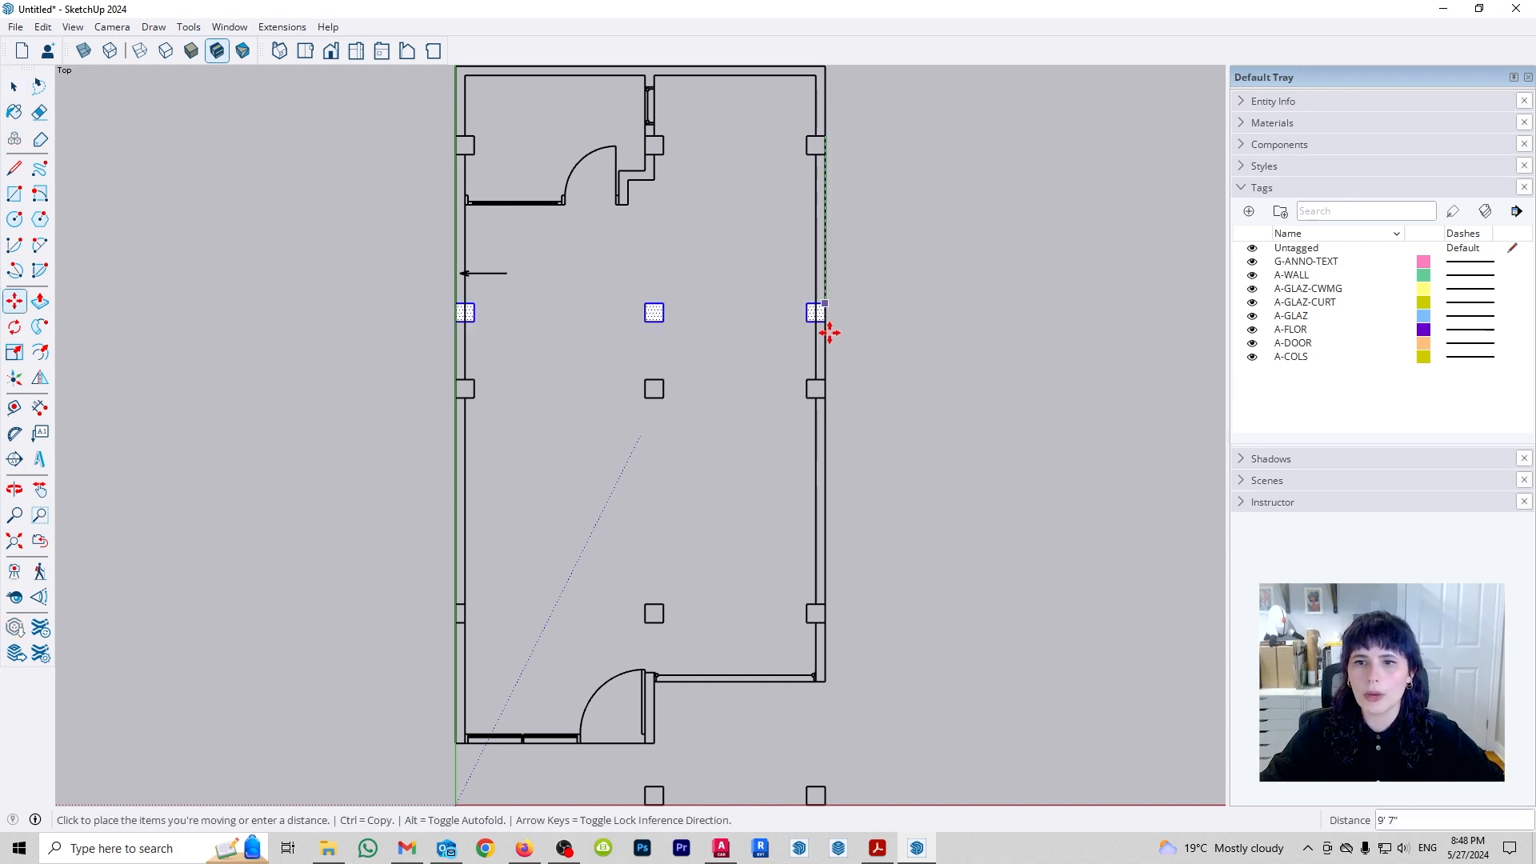
click(825, 382)
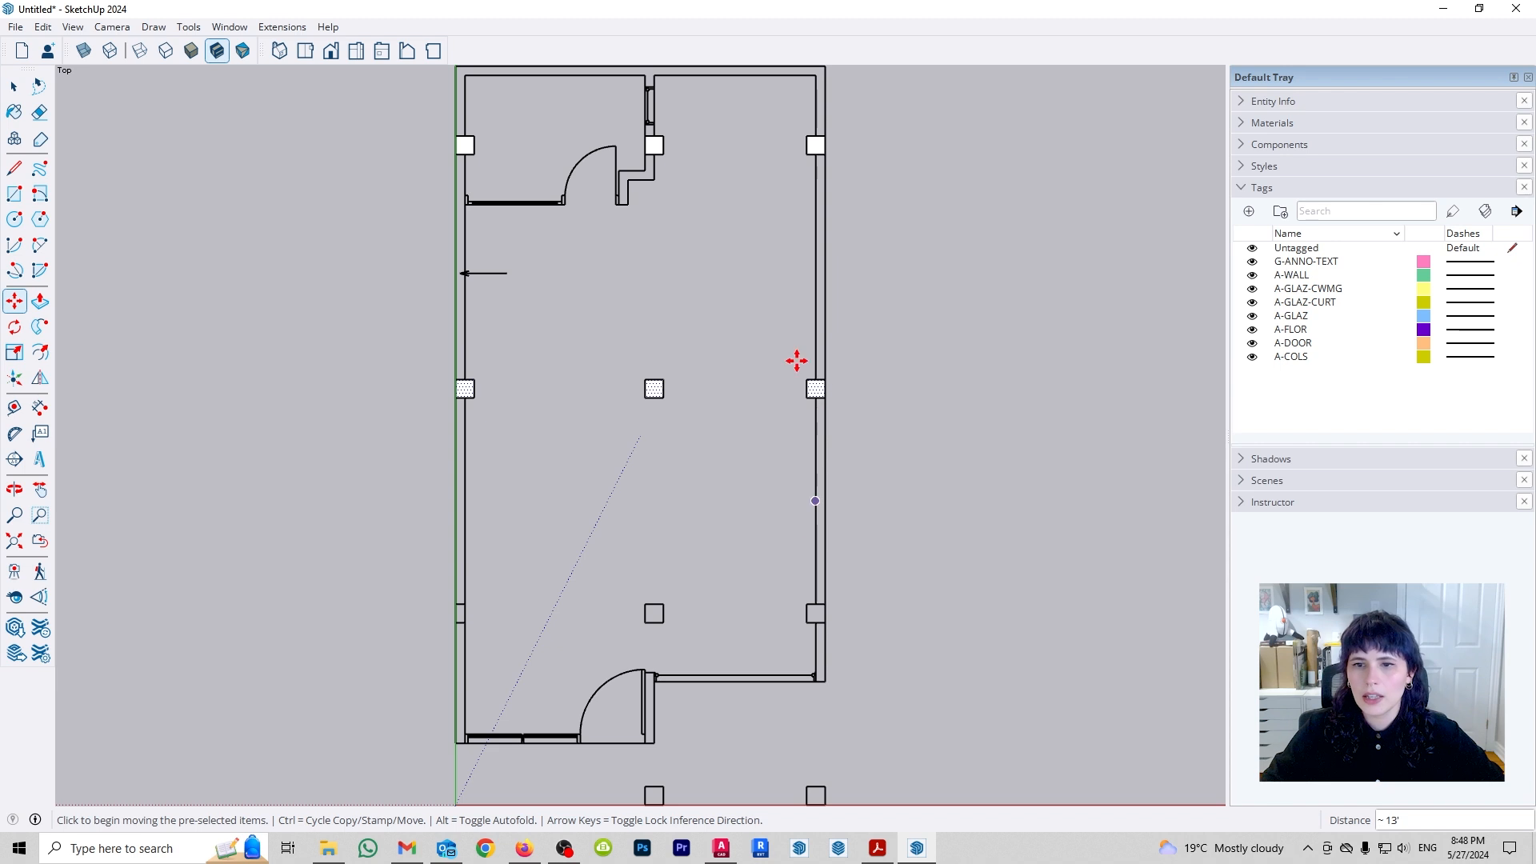
click(816, 388)
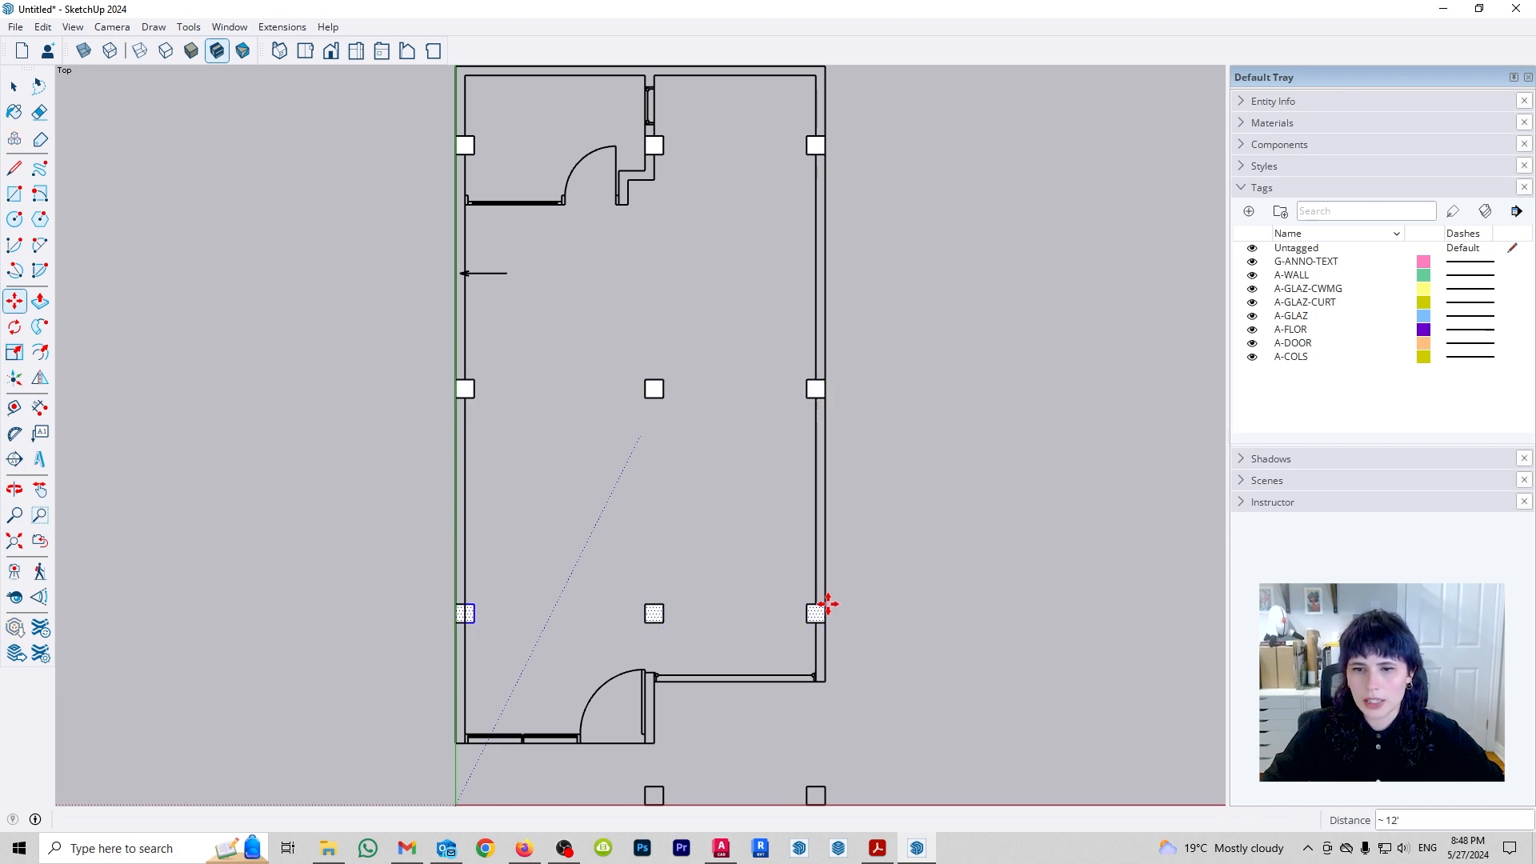
shift+middle_drag(829, 605, 847, 456)
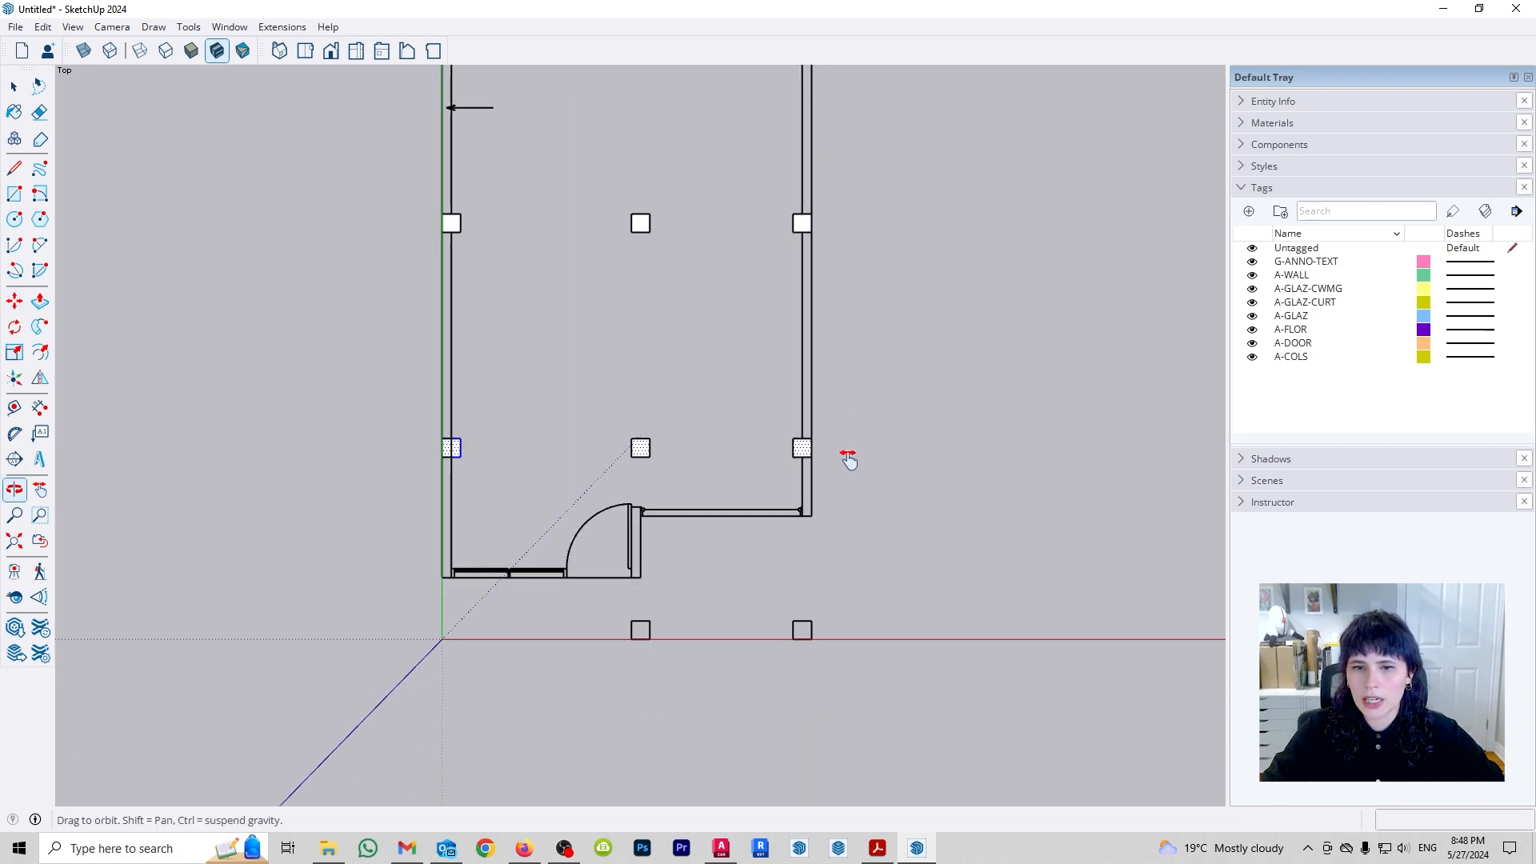
click(812, 628)
Delete the leftmost column footprints in the two front rows.
key(space)
drag(386, 401, 516, 710)
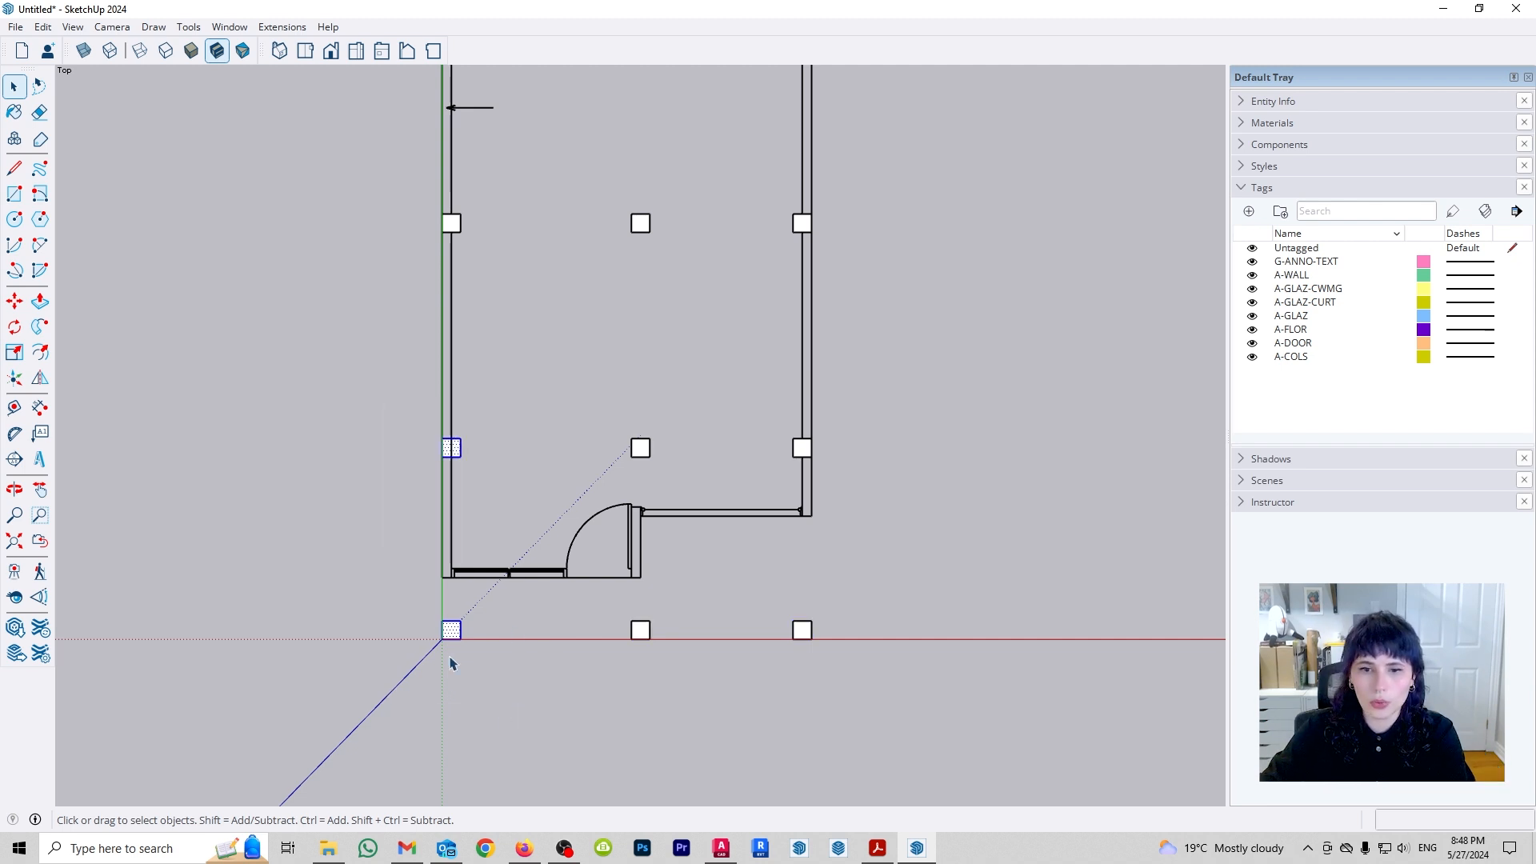
key(Delete)
Draw a rectangle over the narrow CAD column embedded in the left wall near the front entrance.
key(r)
scroll(444, 432, up, 4)
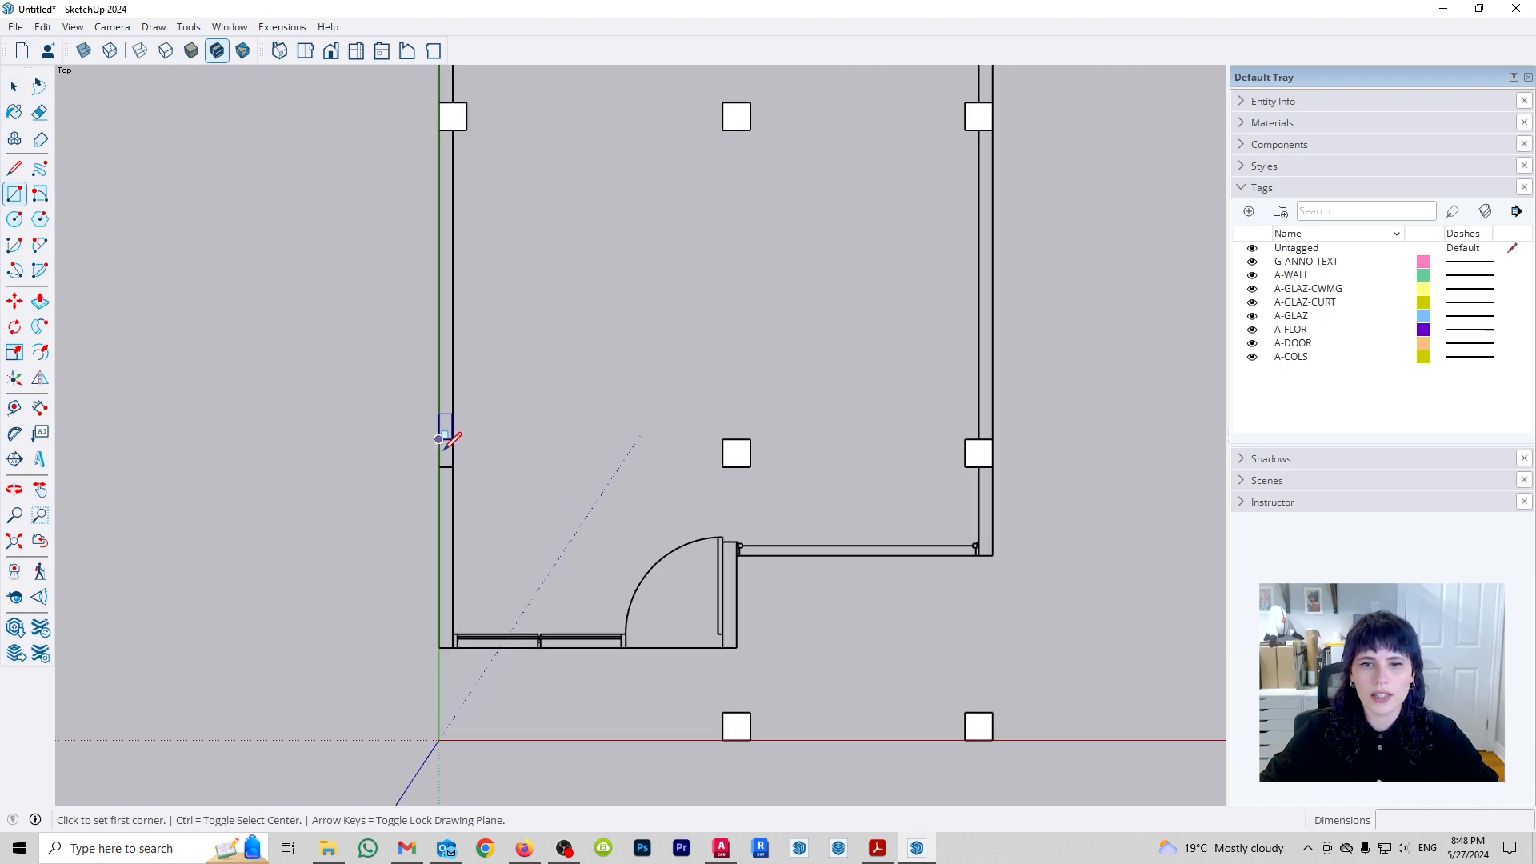
click(435, 432)
click(460, 484)
key(space)
scroll(563, 514, down, 5)
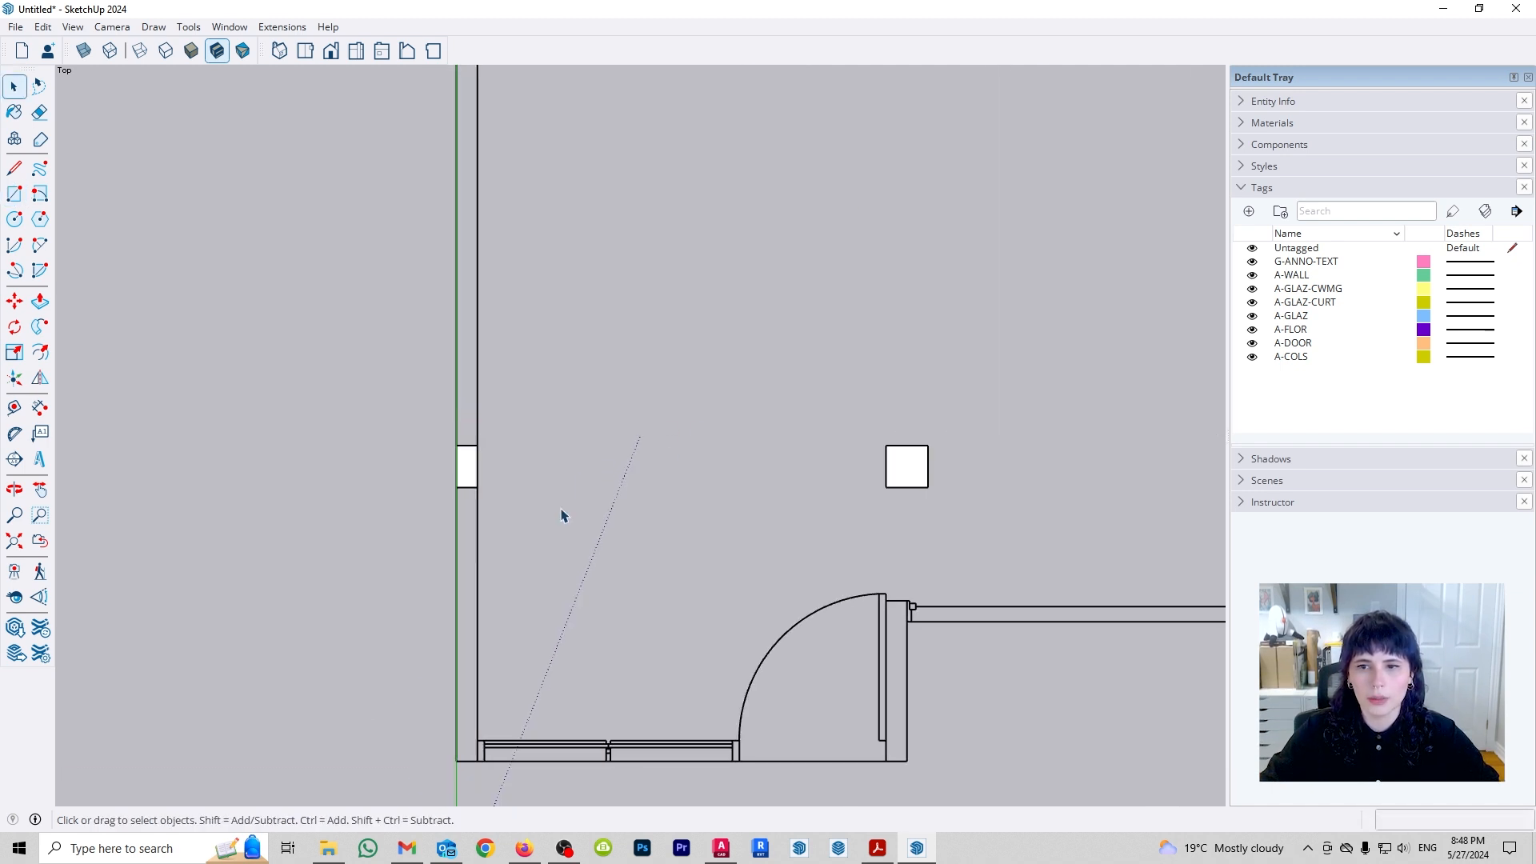
scroll(546, 473, down, 5)
middle_drag(761, 552, 580, 349)
scroll(620, 357, up, 4)
middle_drag(677, 398, 850, 442)
scroll(851, 441, up, 1)
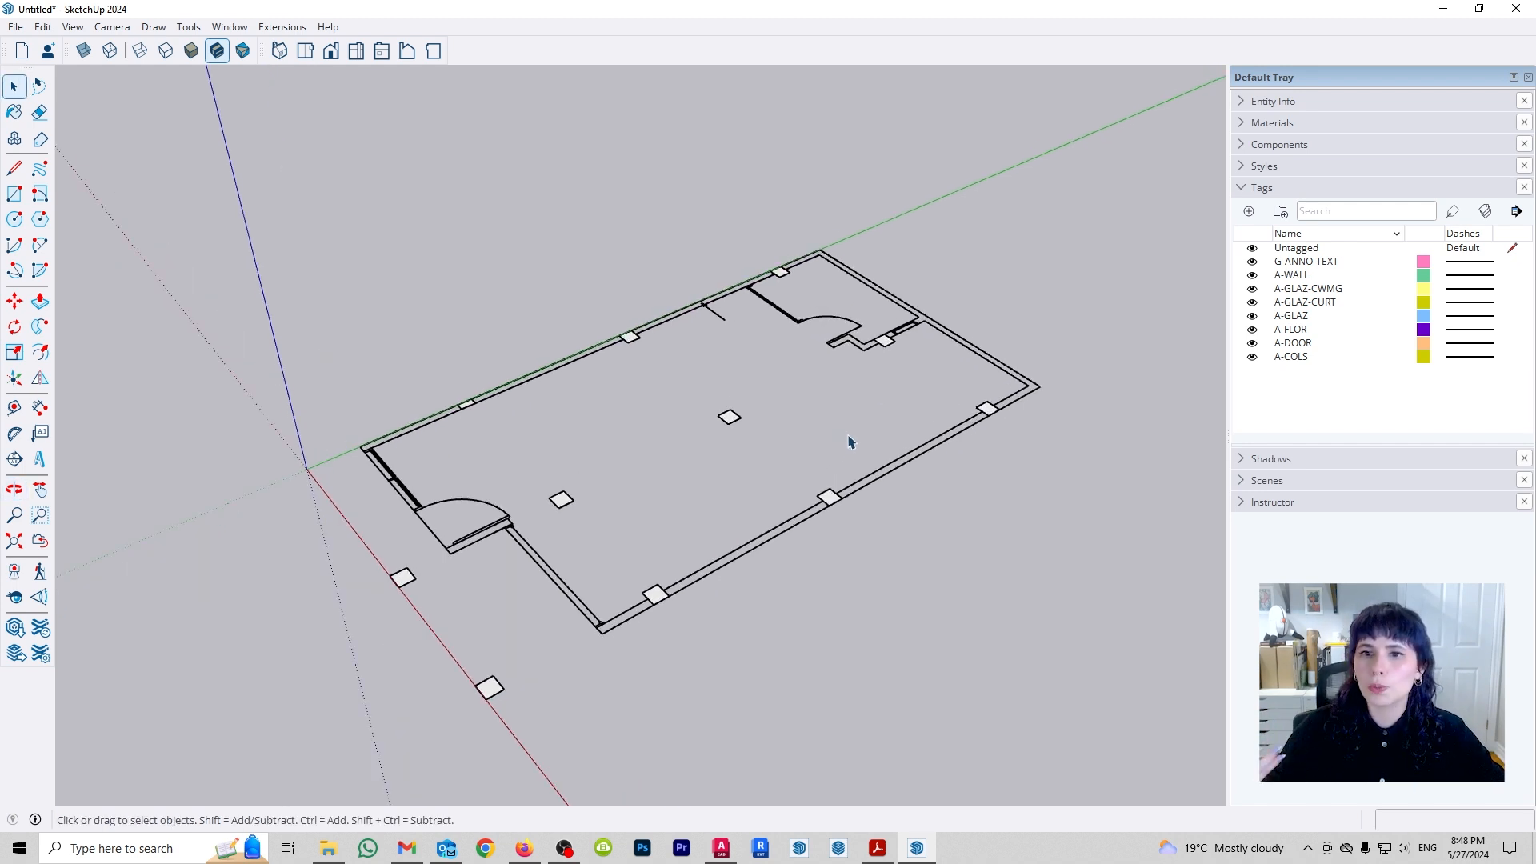
key(p)
click(780, 272)
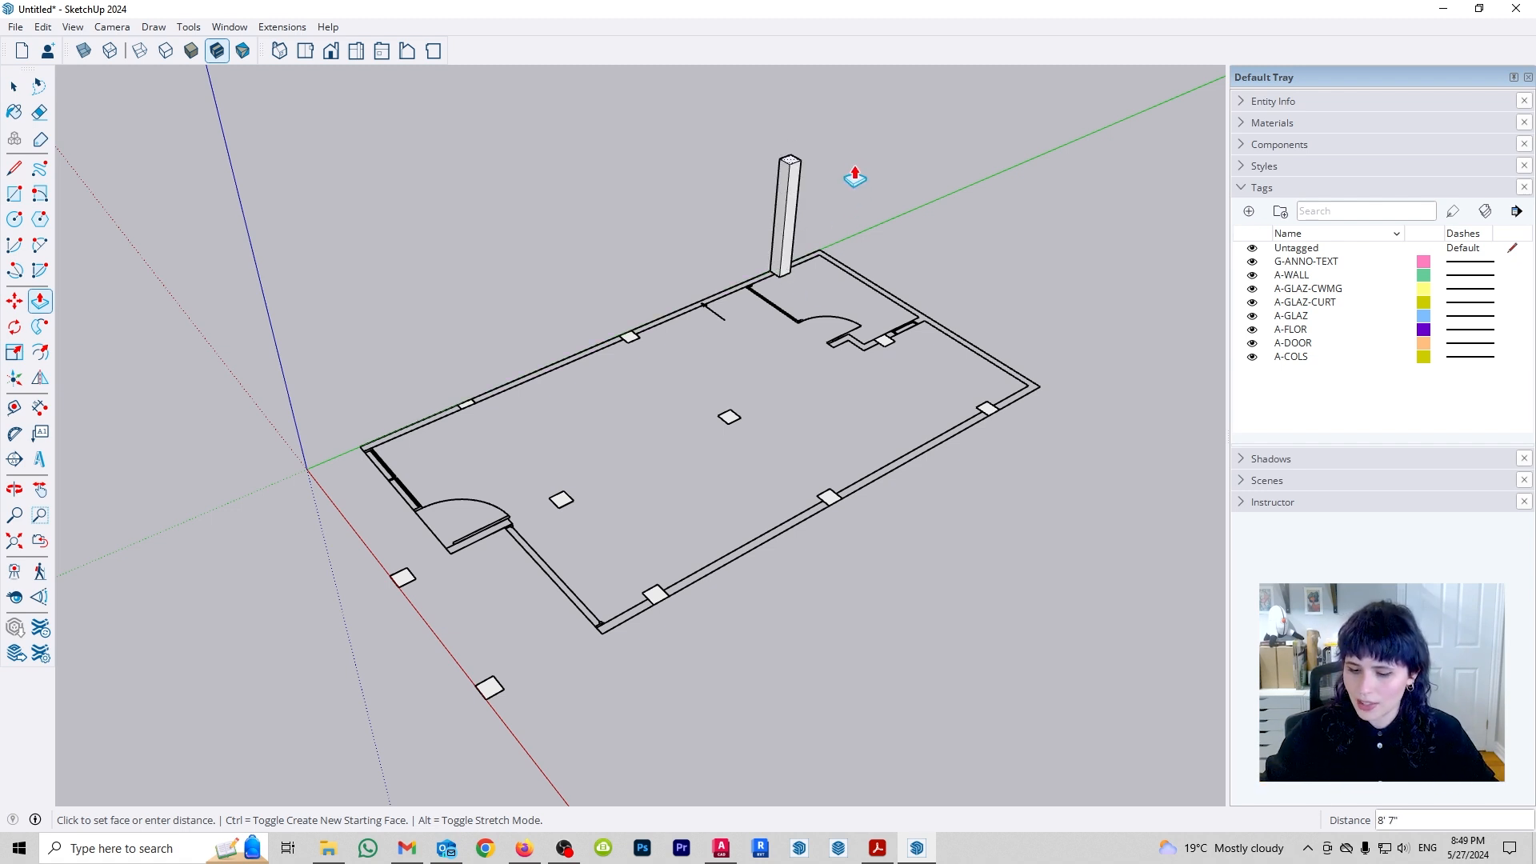
key(Return)
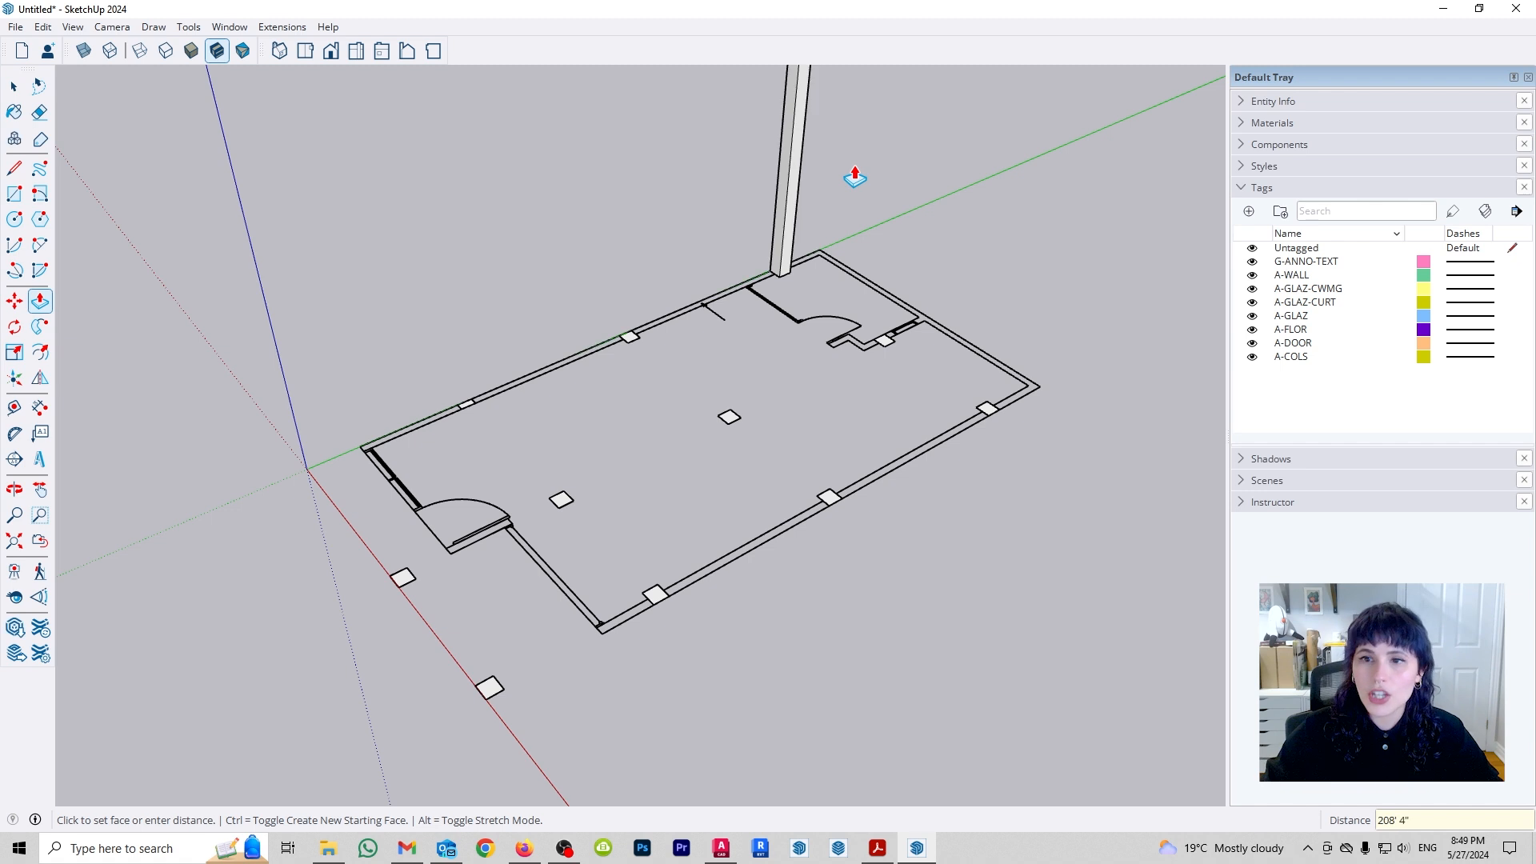
key(ctrl+z)
Extrude the rear column footprint on the left wall to a height of 2500mm.
click(784, 269)
text(25)
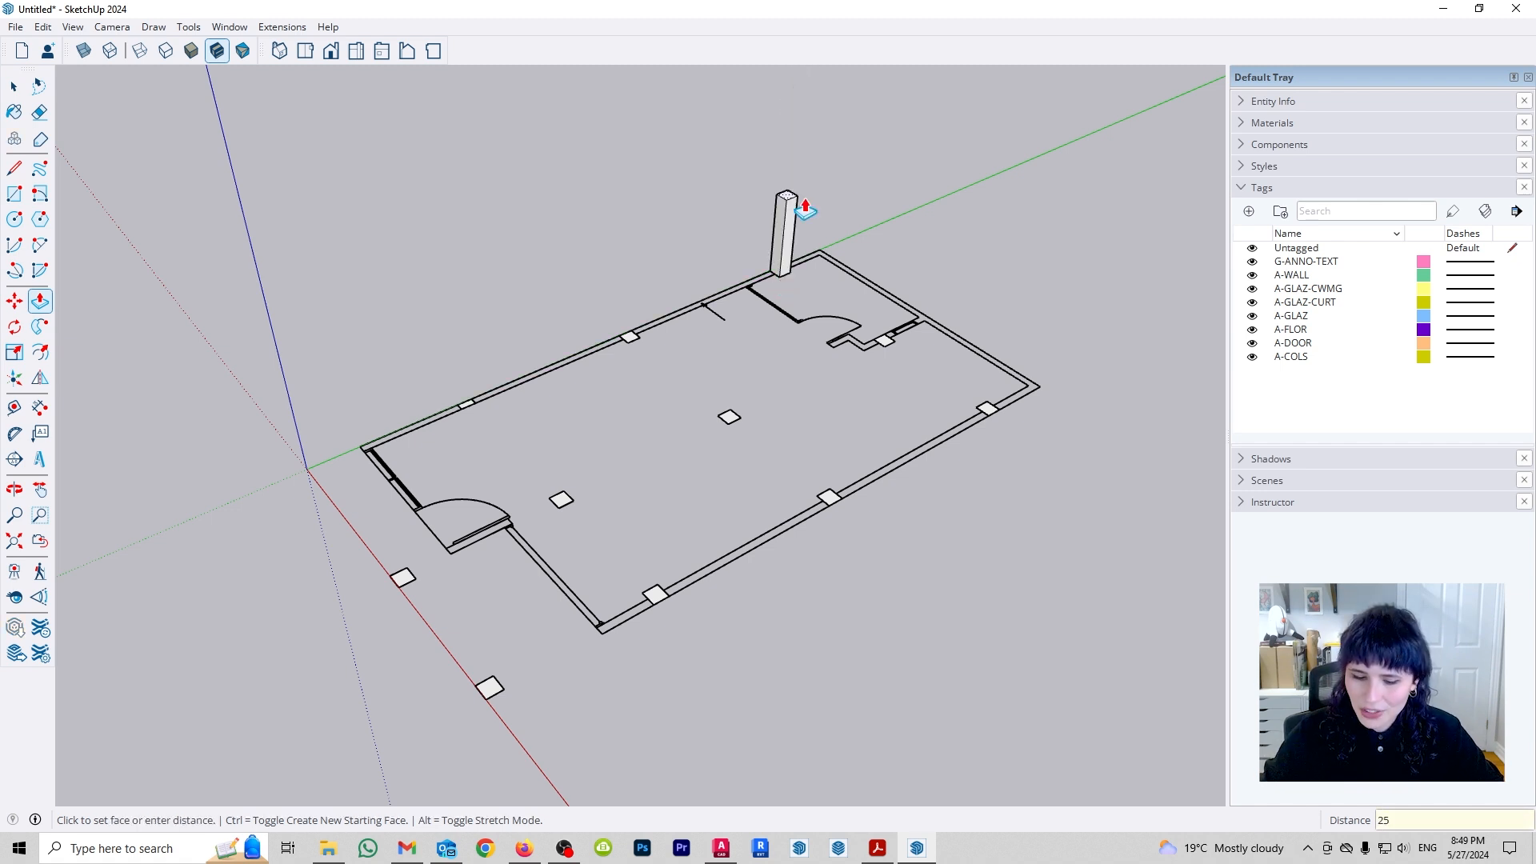
text(00mm)
key(Return)
Extrude the other two rear-row columns, at the inner partition and in the right wall, to the first column's height.
middle_drag(880, 284, 853, 361)
middle_drag(928, 448, 909, 411)
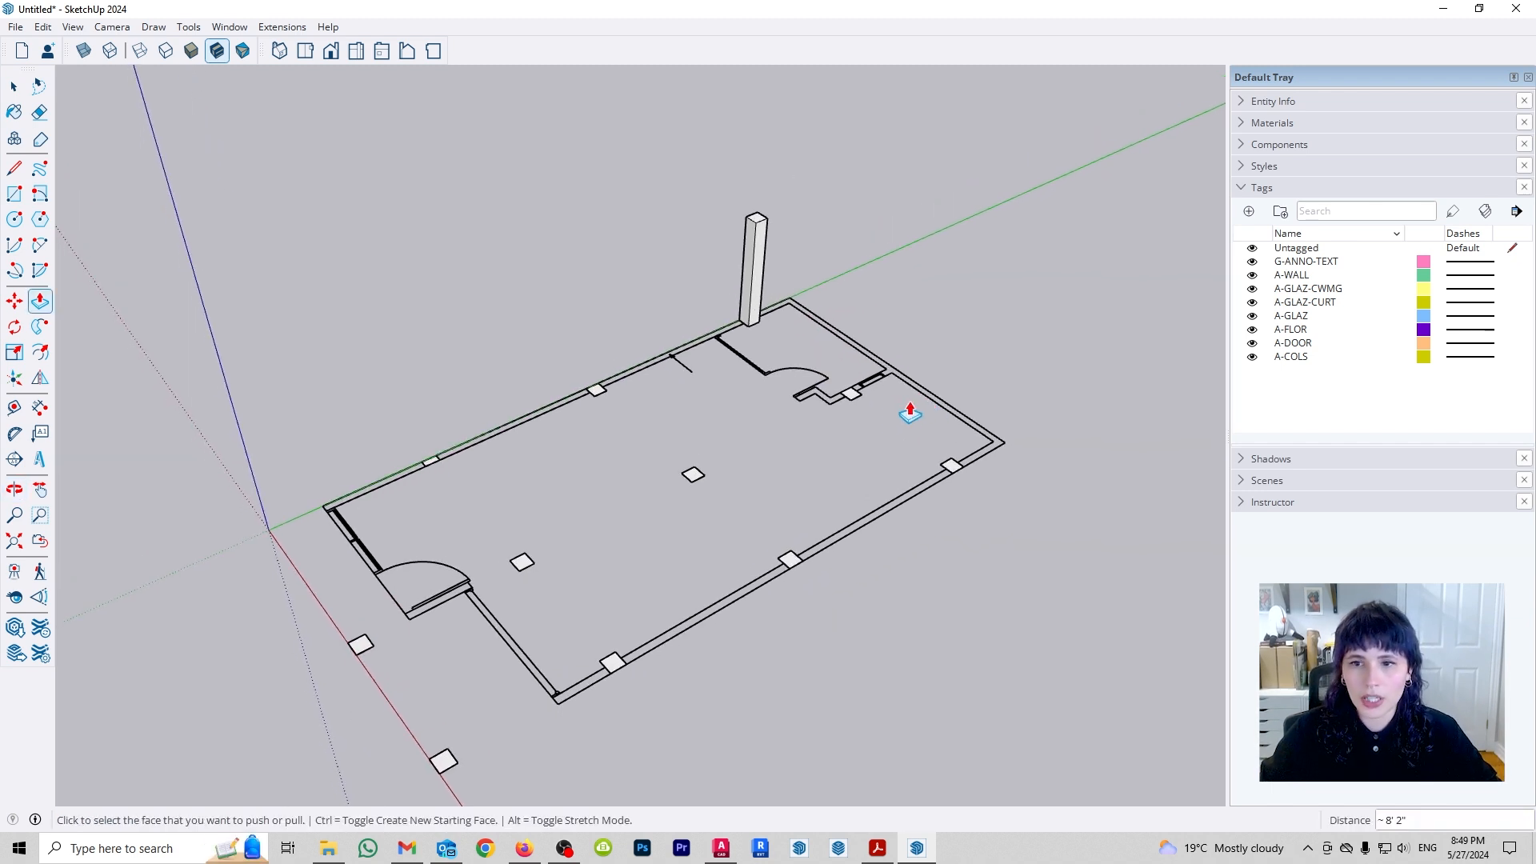
click(855, 403)
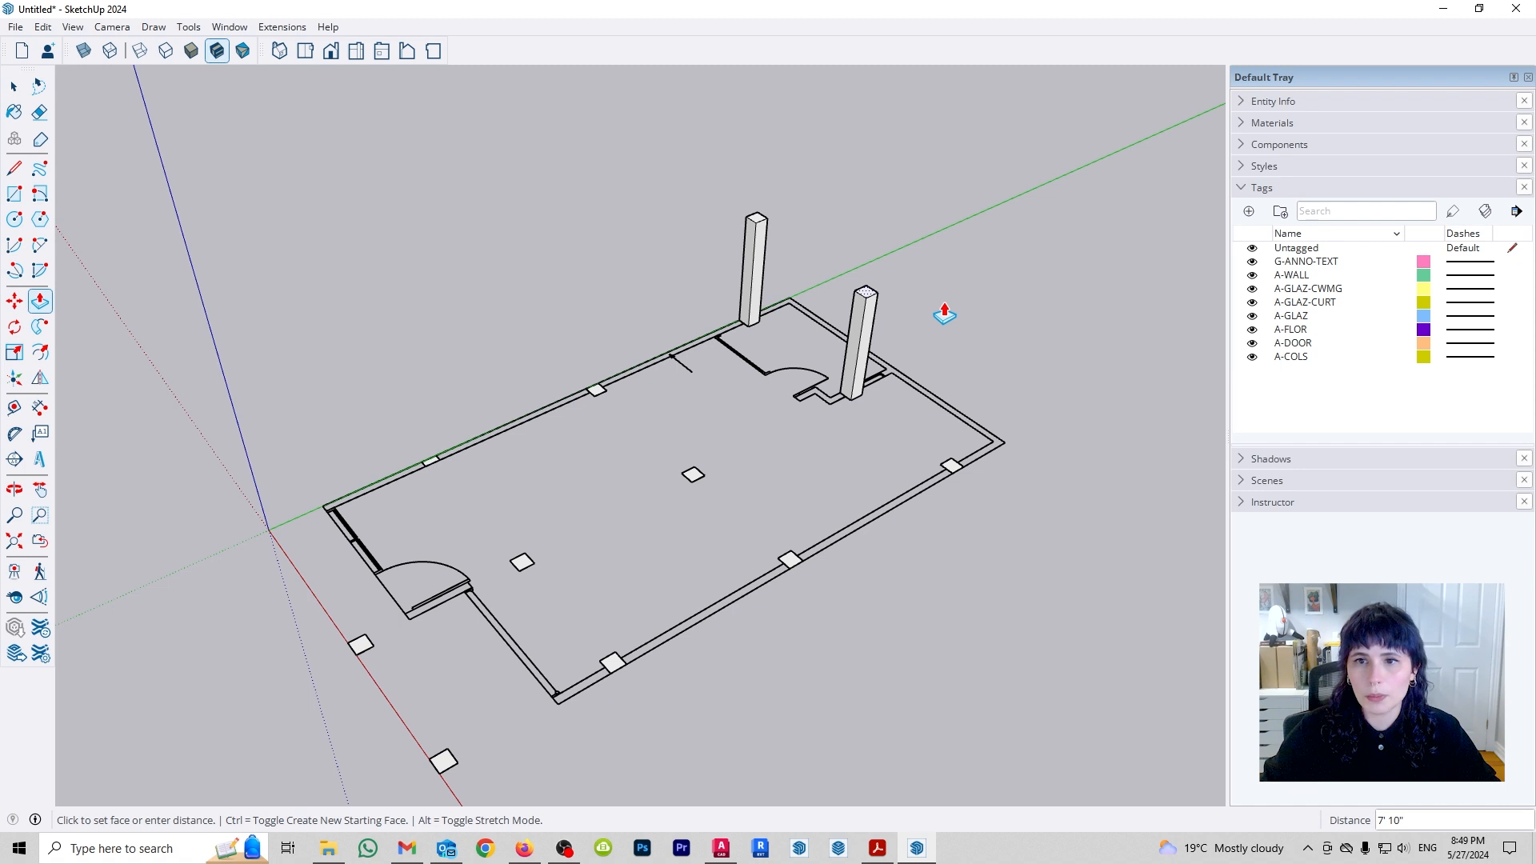
click(752, 226)
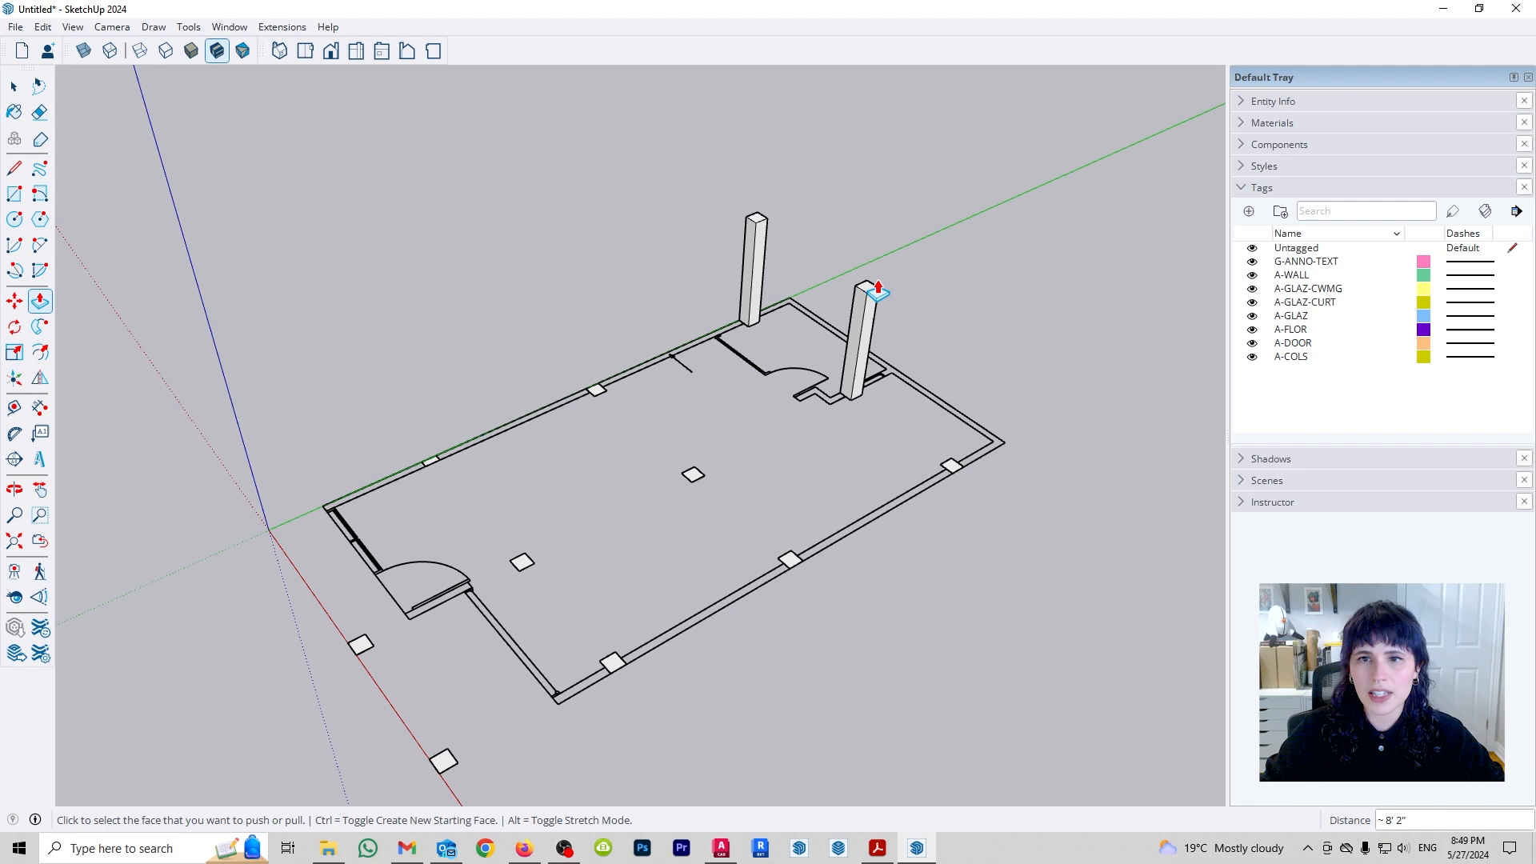
click(951, 466)
click(861, 294)
Extrude the second-row right-wall column and the freestanding column beside it to the height of the finished columns.
click(791, 559)
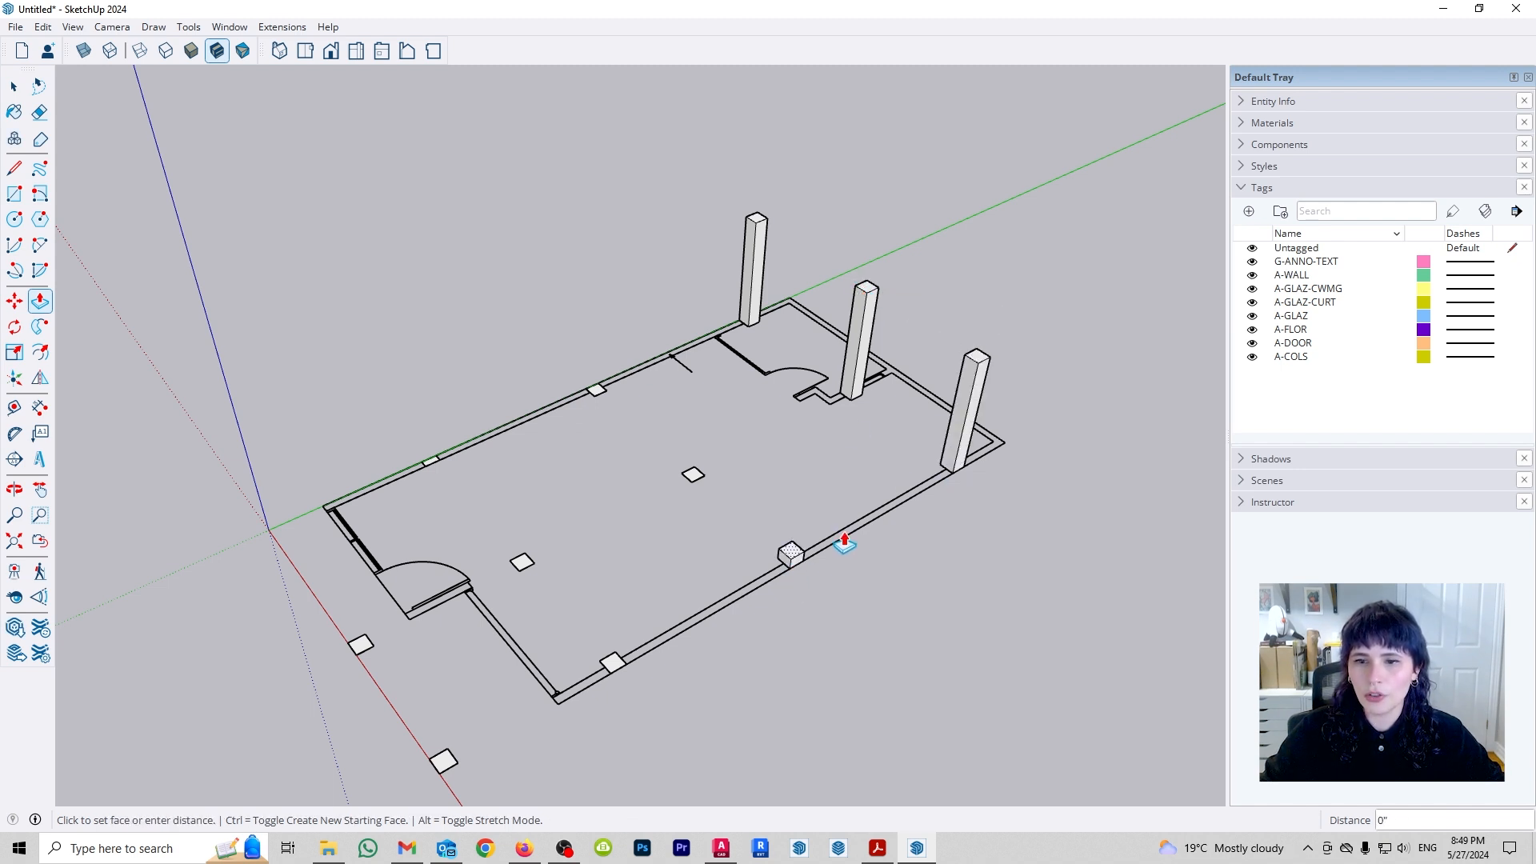
click(802, 444)
click(694, 477)
click(801, 446)
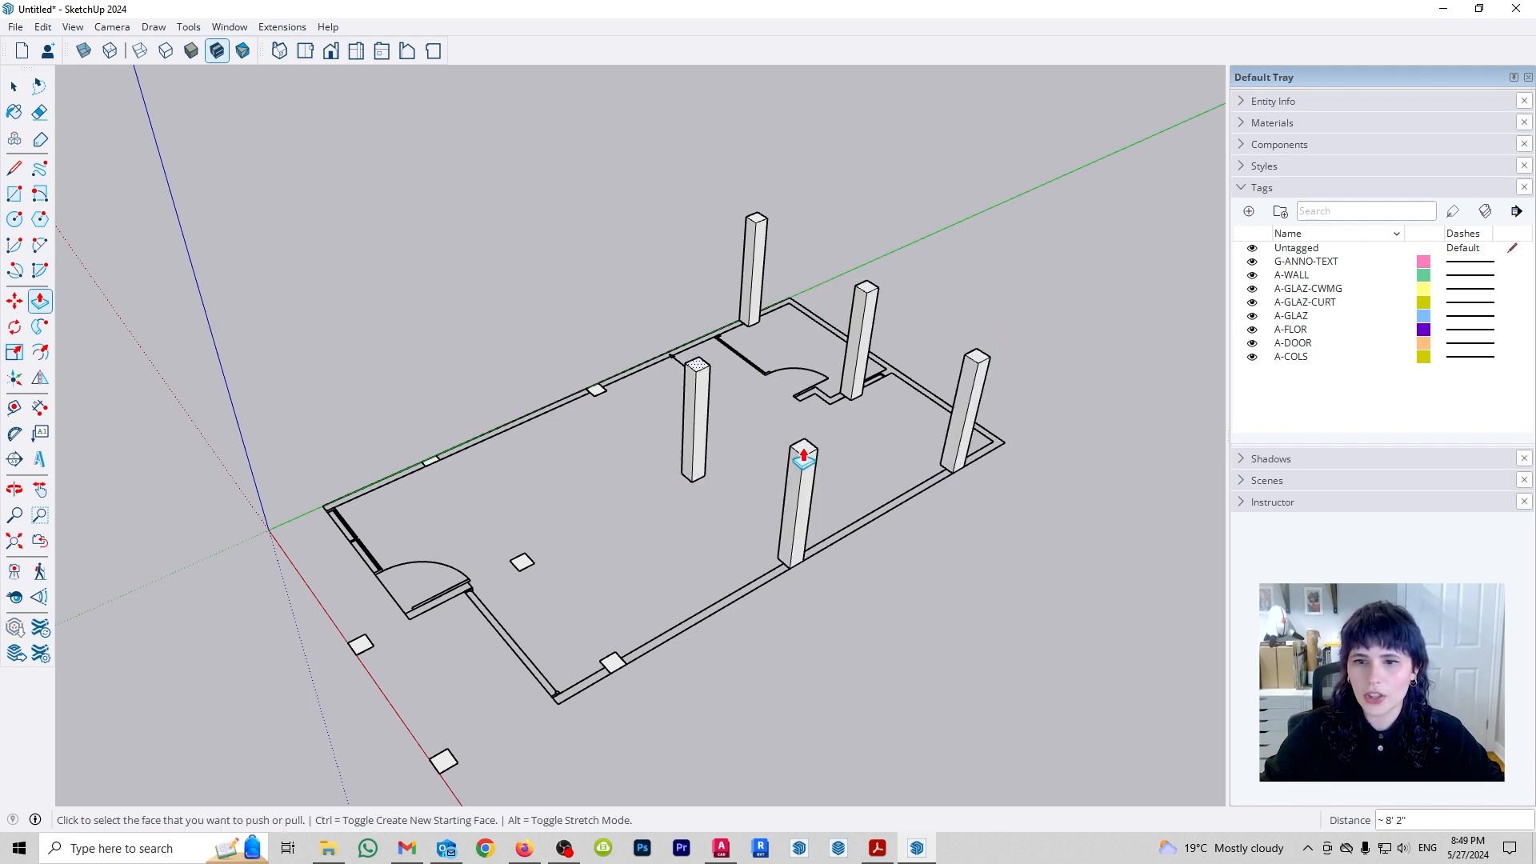
Extrude the second-row and front-row columns in the left wall to the height of the finished columns.
click(599, 391)
click(686, 376)
click(432, 463)
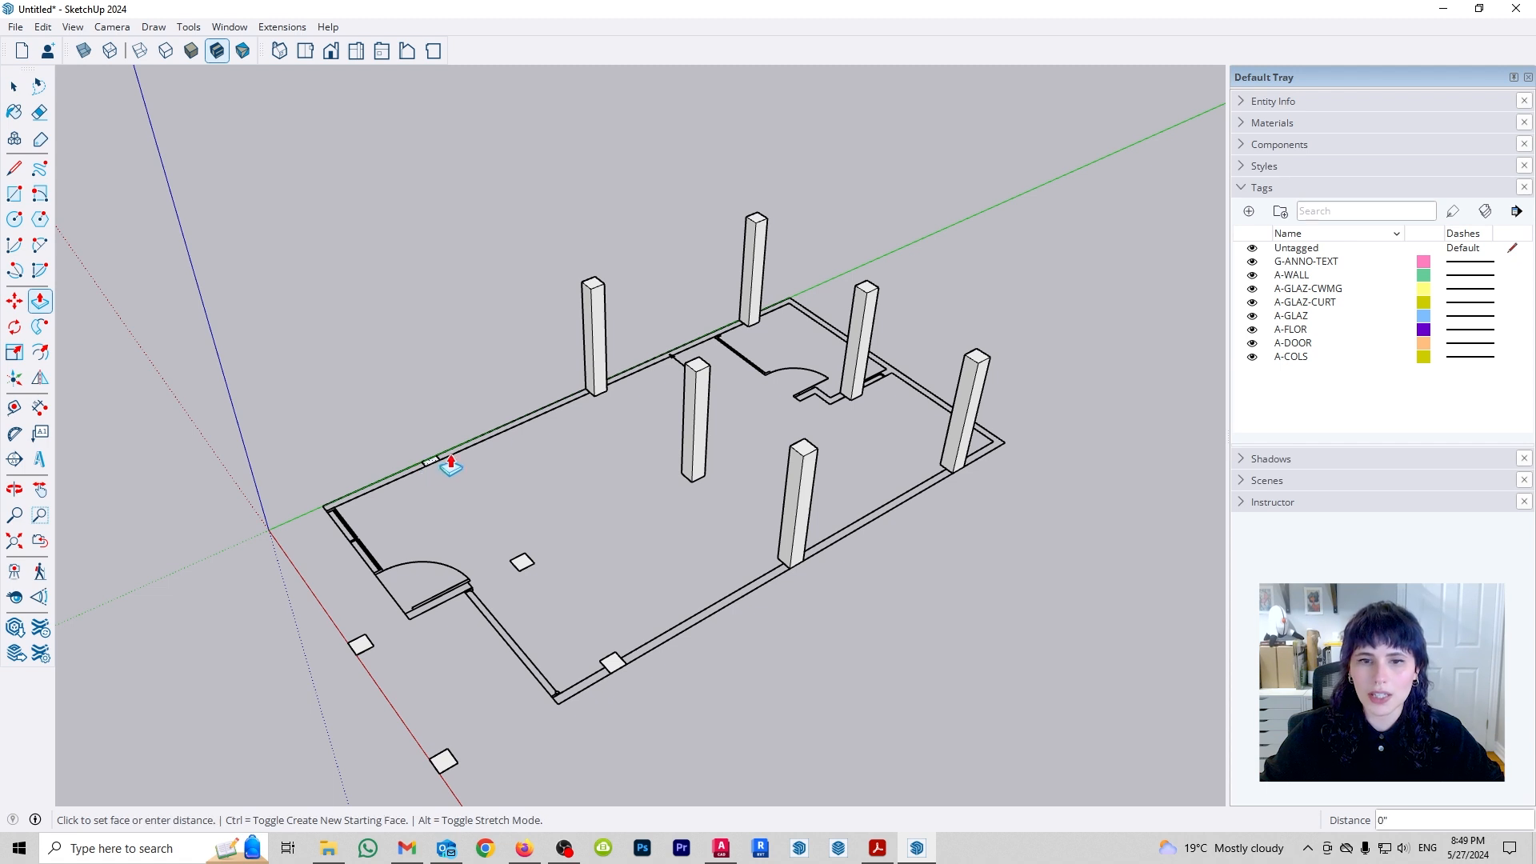
click(597, 290)
Extrude the front-row freestanding column and the front-row right-wall column to the height of the finished columns.
click(531, 578)
click(694, 379)
click(623, 666)
click(799, 446)
Extrude the two columns standing outside the front facade to the height of the finished columns.
click(441, 761)
click(611, 566)
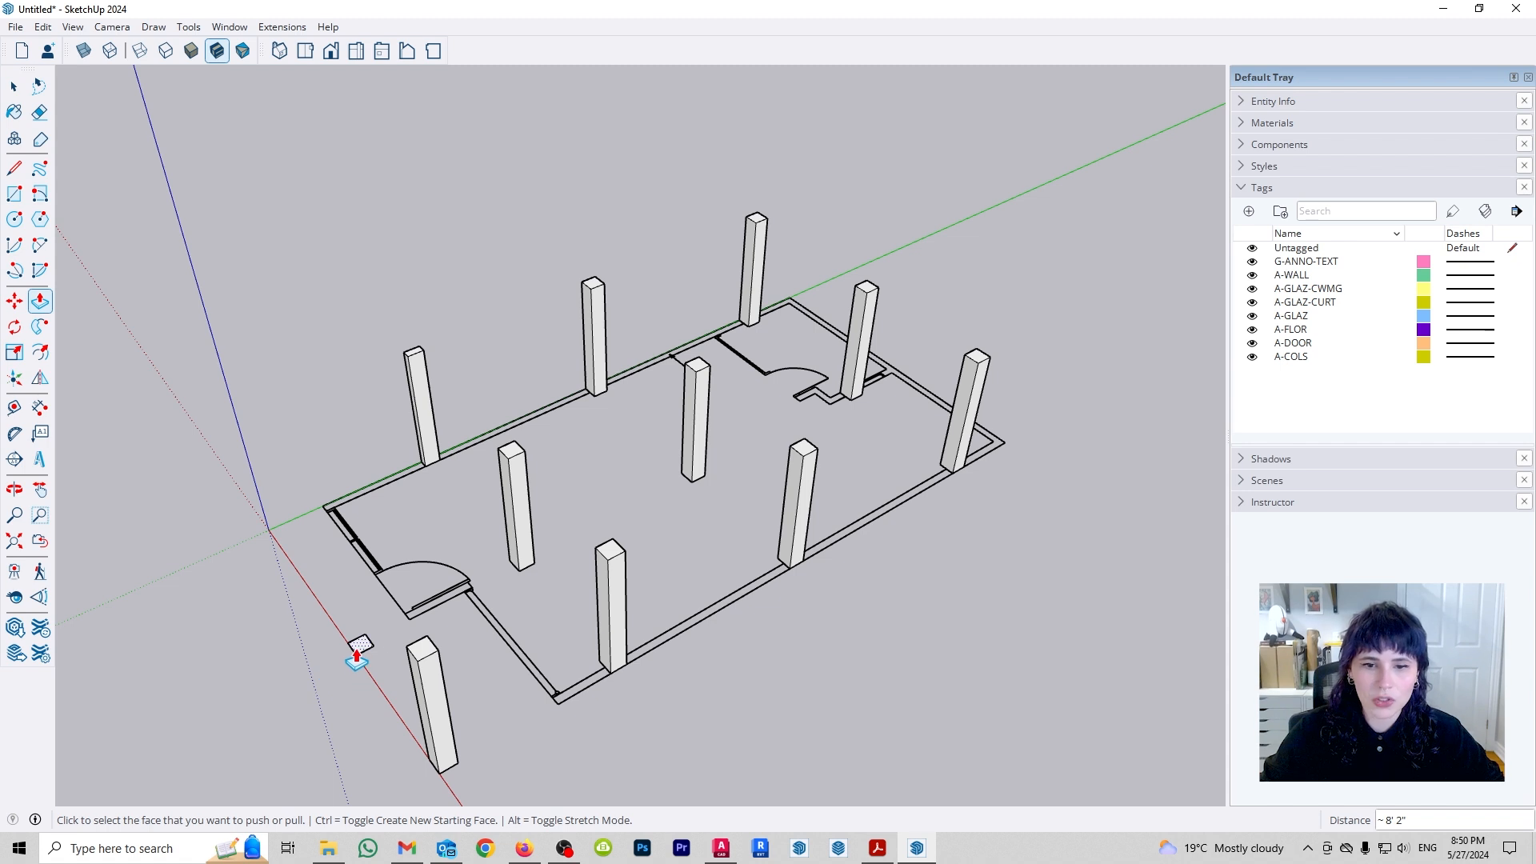
click(353, 645)
click(509, 469)
Group all the extruded columns, leaving the imported CAD floor plan out of the selection.
middle_drag(509, 470, 610, 507)
key(space)
drag(295, 165, 1099, 772)
shift+click(591, 645)
right_click(639, 562)
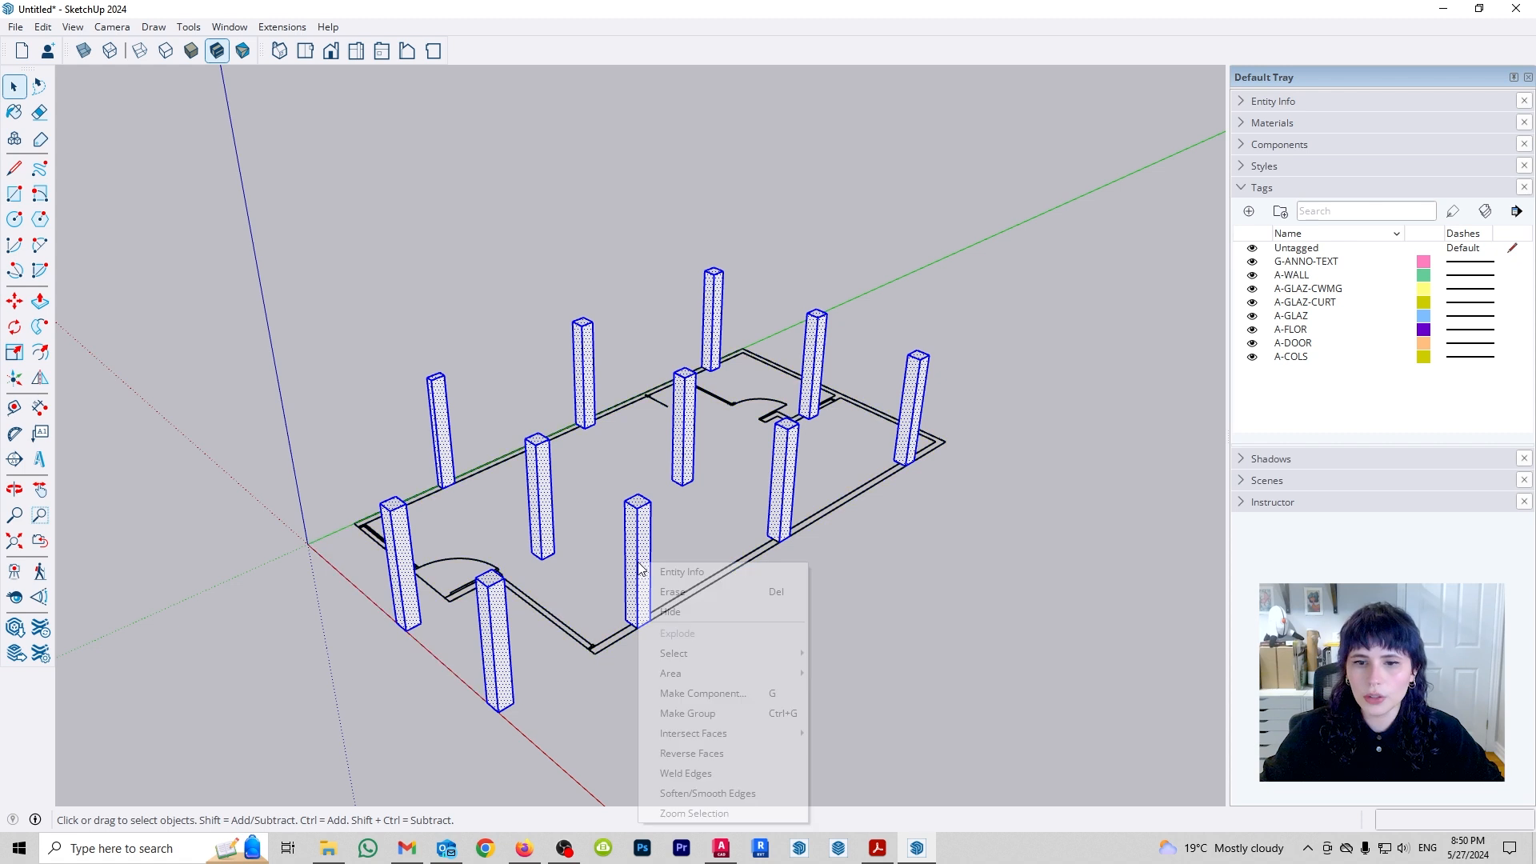
click(737, 718)
Unhide all hidden geometry to bring back the walls and floor around the column group.
click(43, 27)
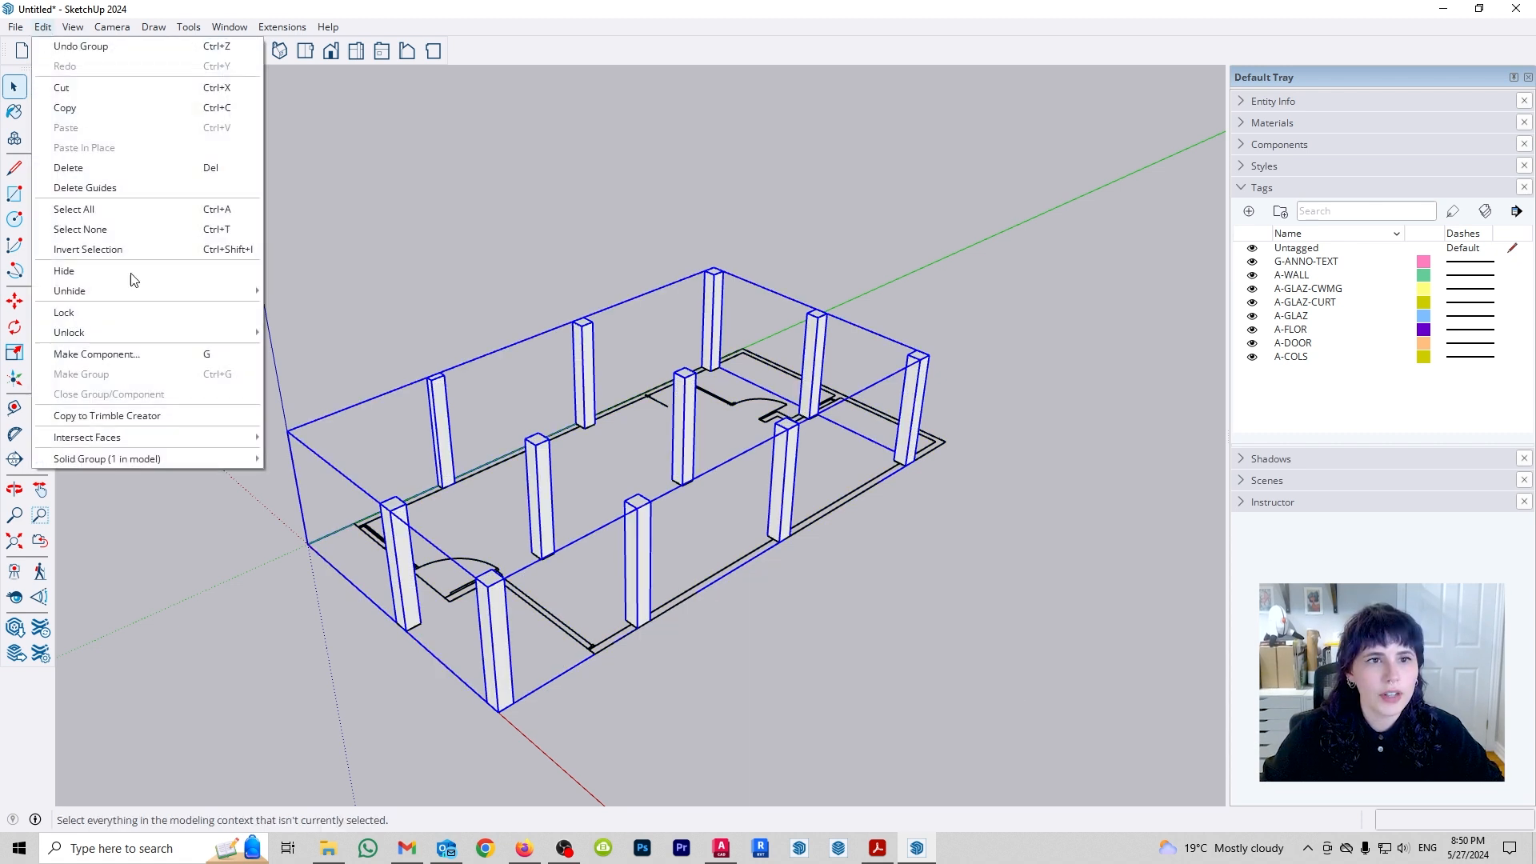
mouse_move(260, 299)
click(291, 331)
click(908, 603)
middle_drag(909, 603, 954, 573)
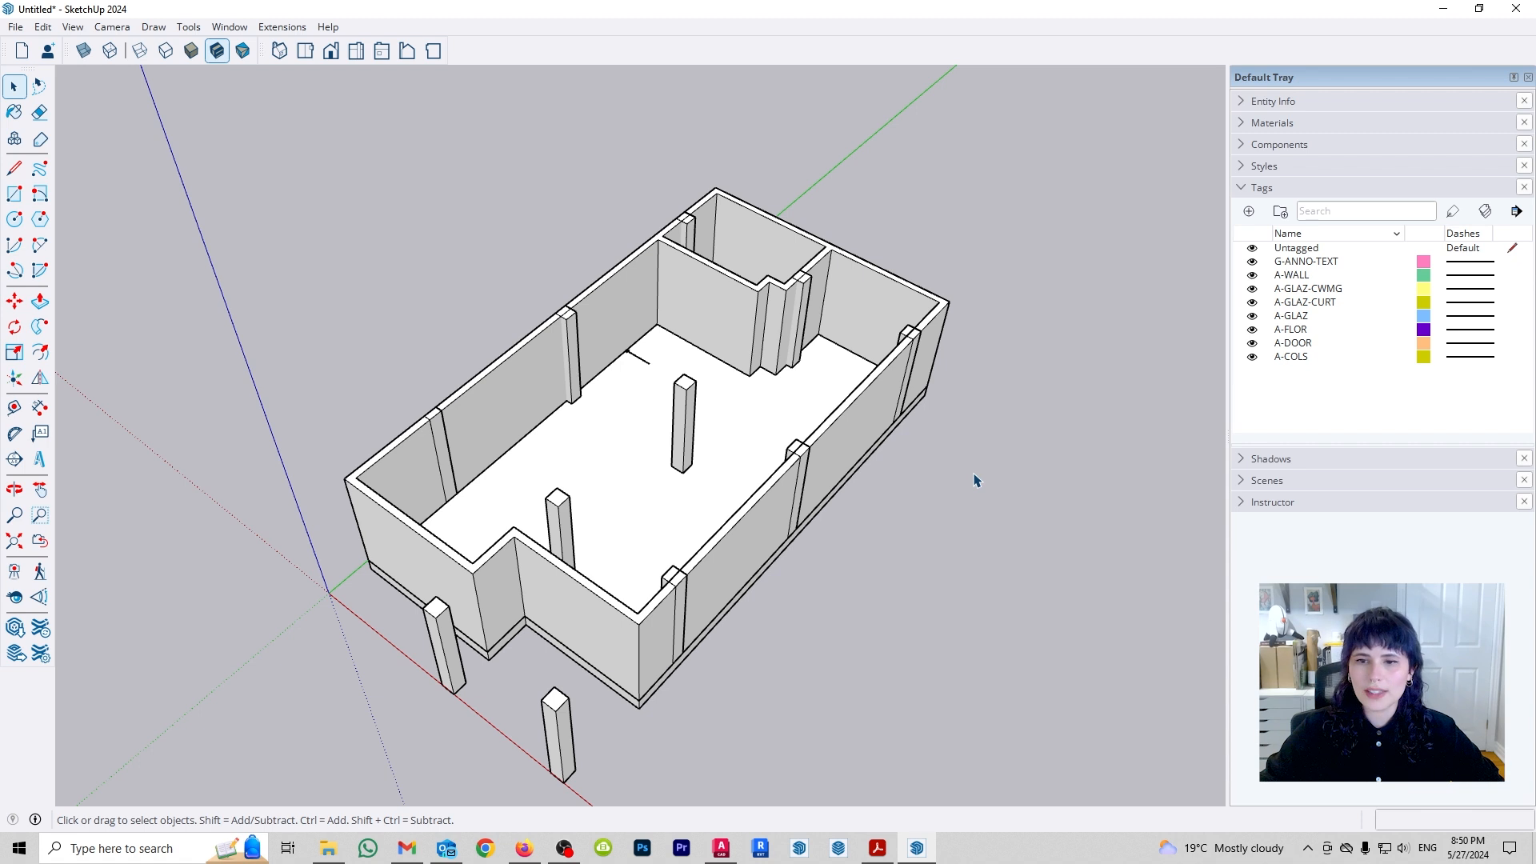
Switch to AutoCAD and examine the plan's ceiling height note and the layout of the front entrance, curtain wall and outer columns.
click(721, 848)
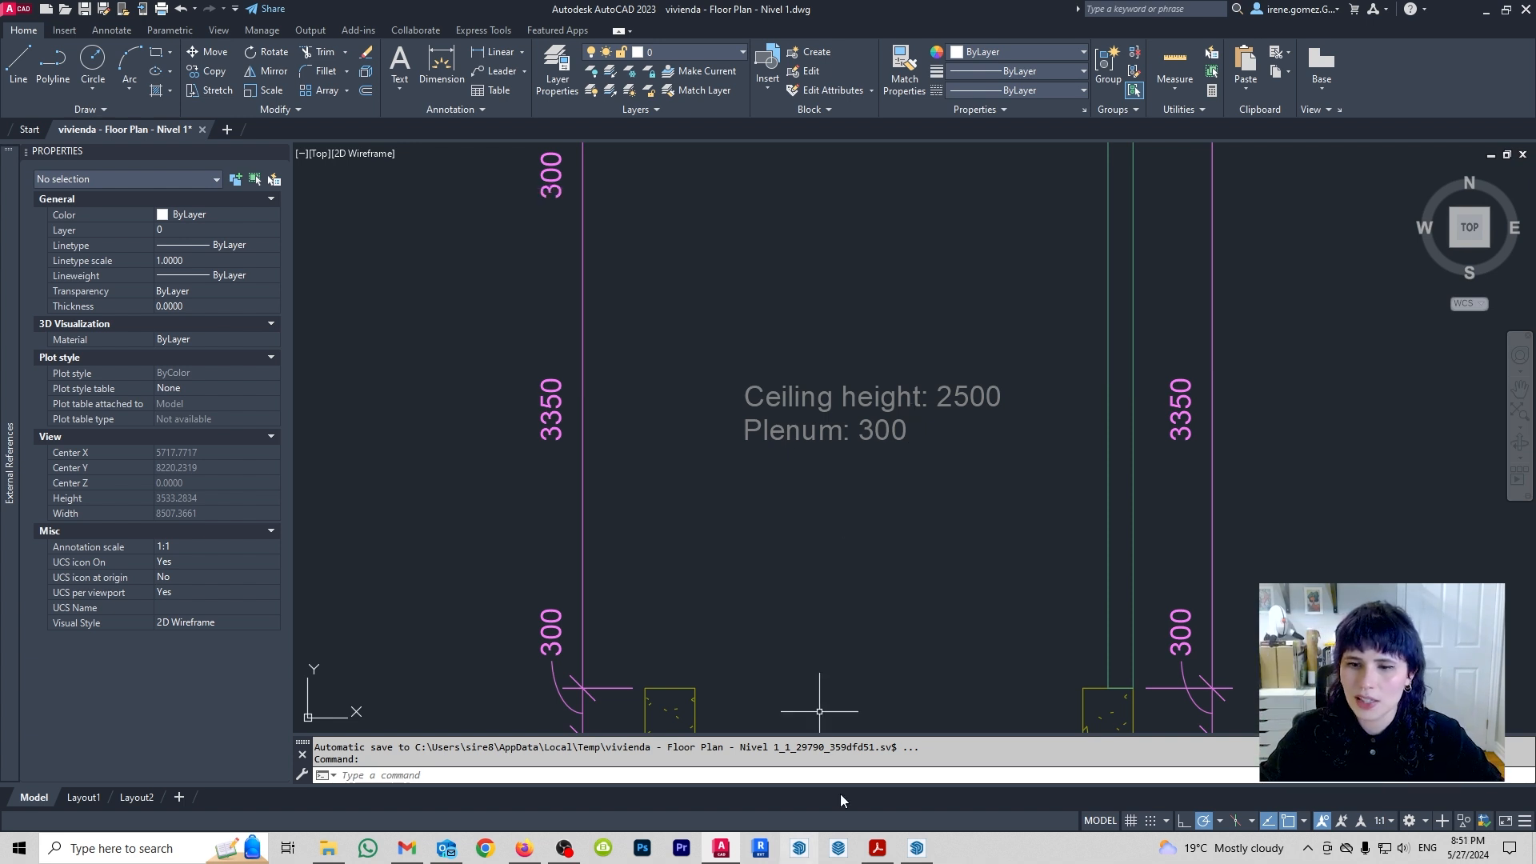
scroll(870, 573, down, 2)
scroll(940, 506, down, 2)
scroll(770, 503, up, 5)
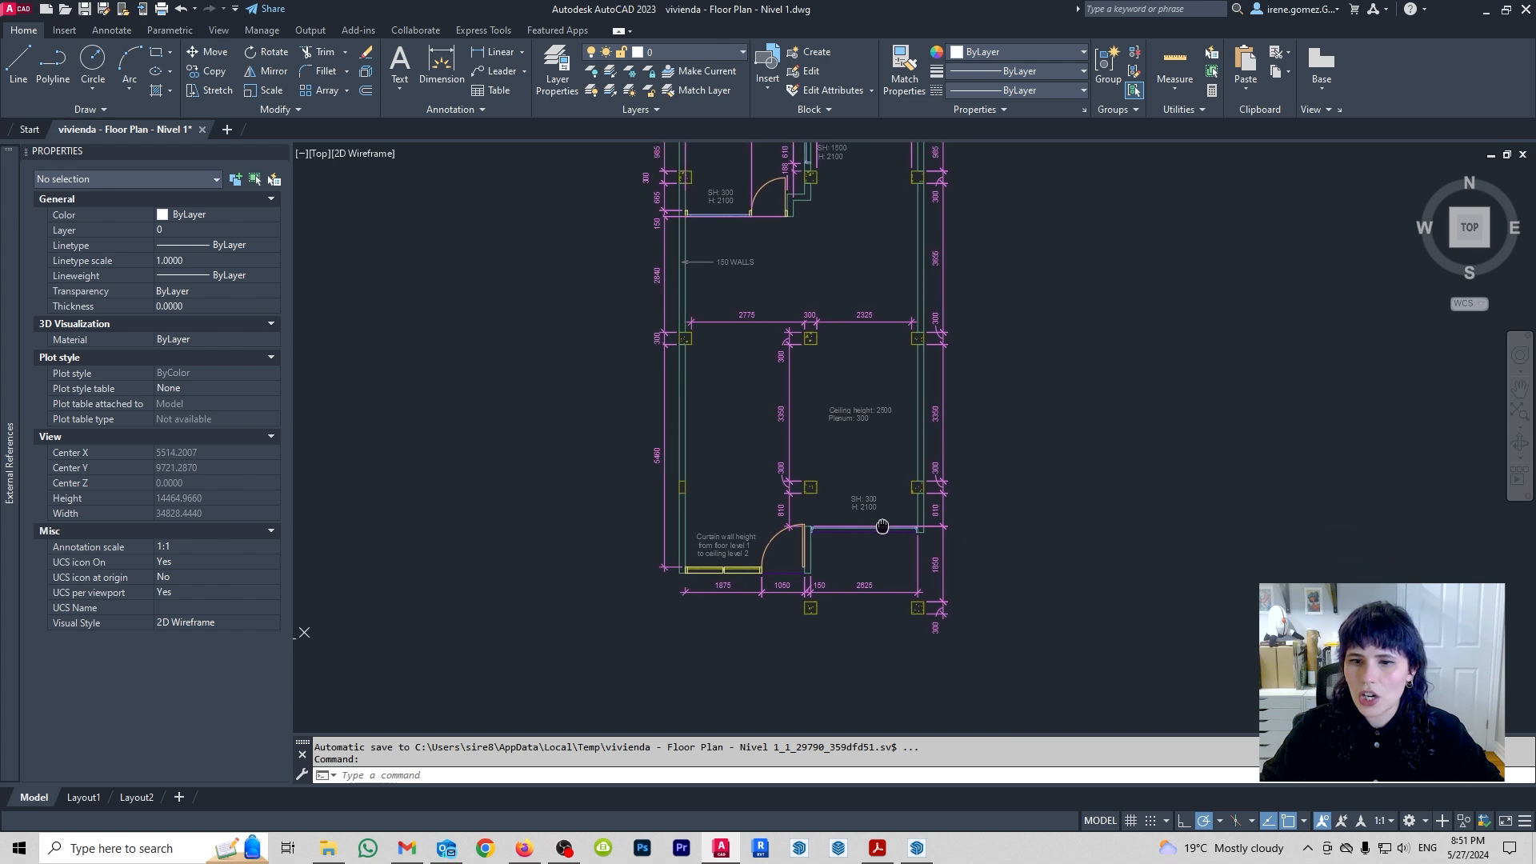
scroll(771, 503, down, 2)
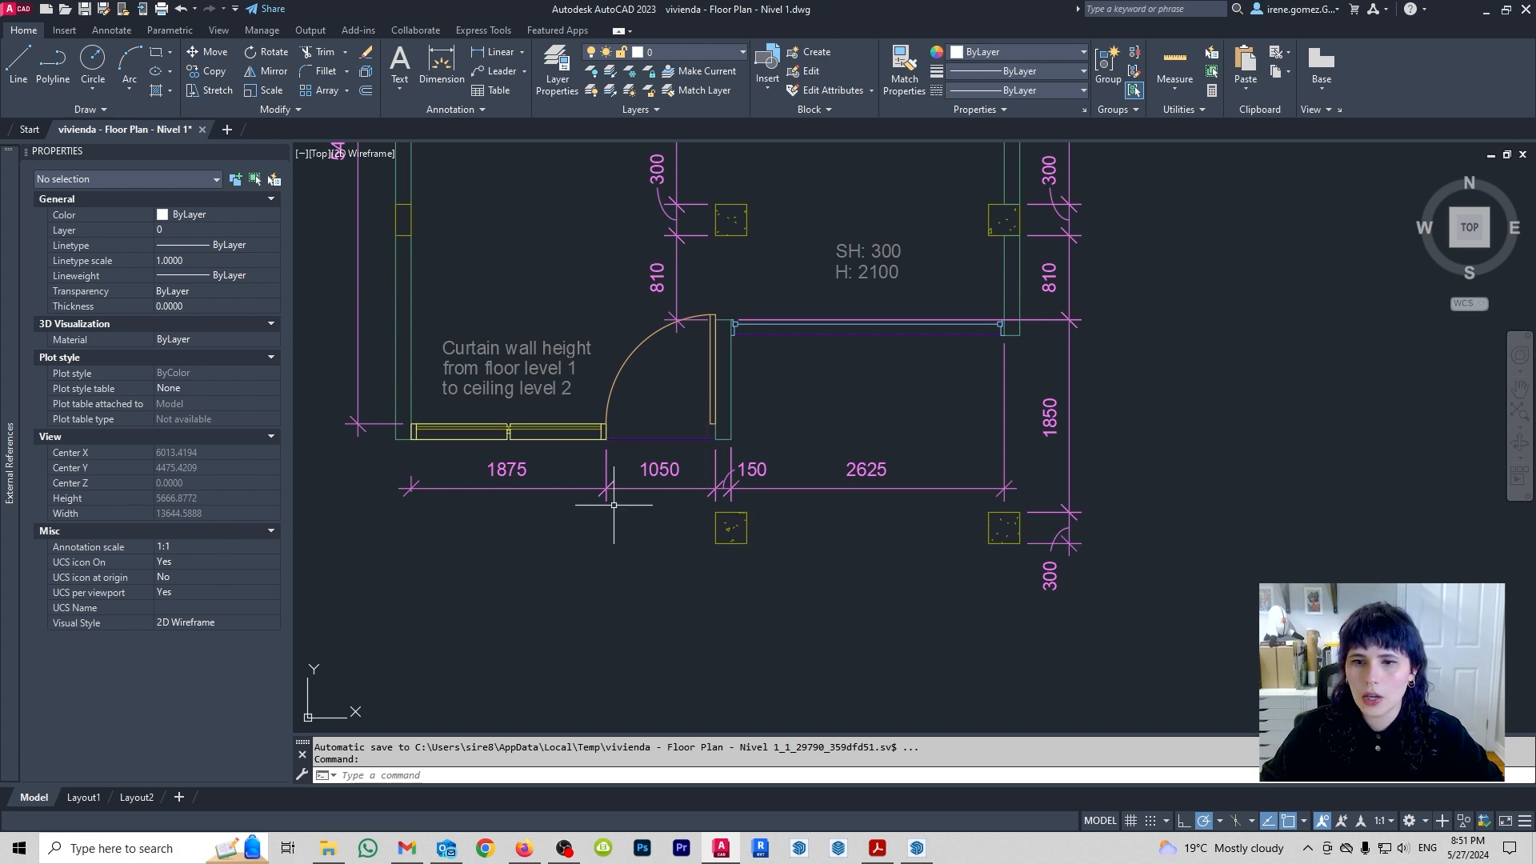
Switch back to SketchUp and draw an about 39' 4" by 19' 8" rectangle from the outer front-right column's top corner to the rear-left wall corner.
click(918, 849)
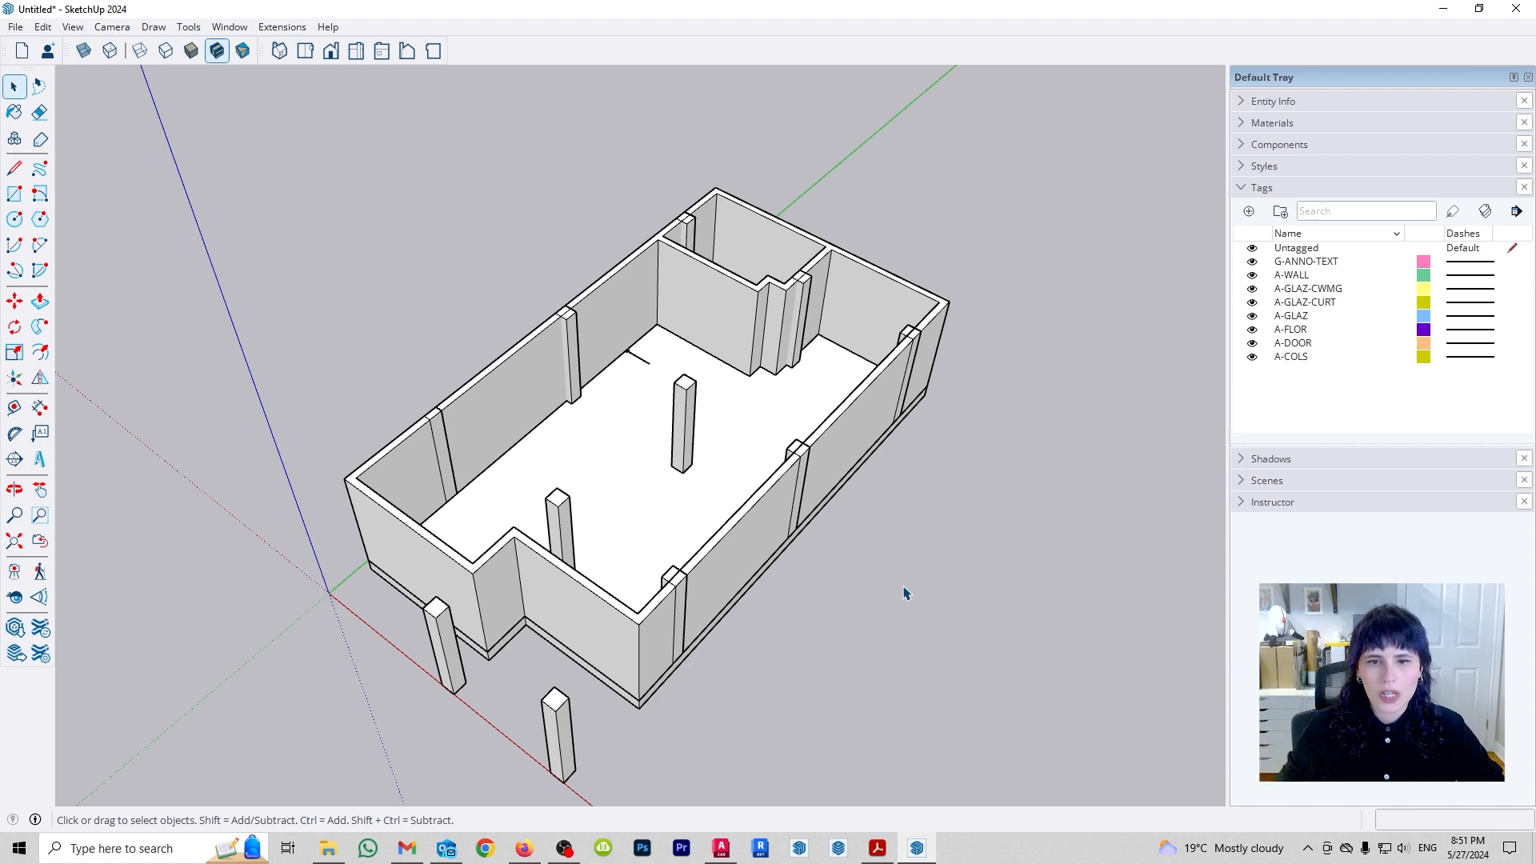
middle_drag(483, 598, 621, 534)
middle_drag(524, 528, 825, 543)
drag(825, 543, 737, 627)
key(space)
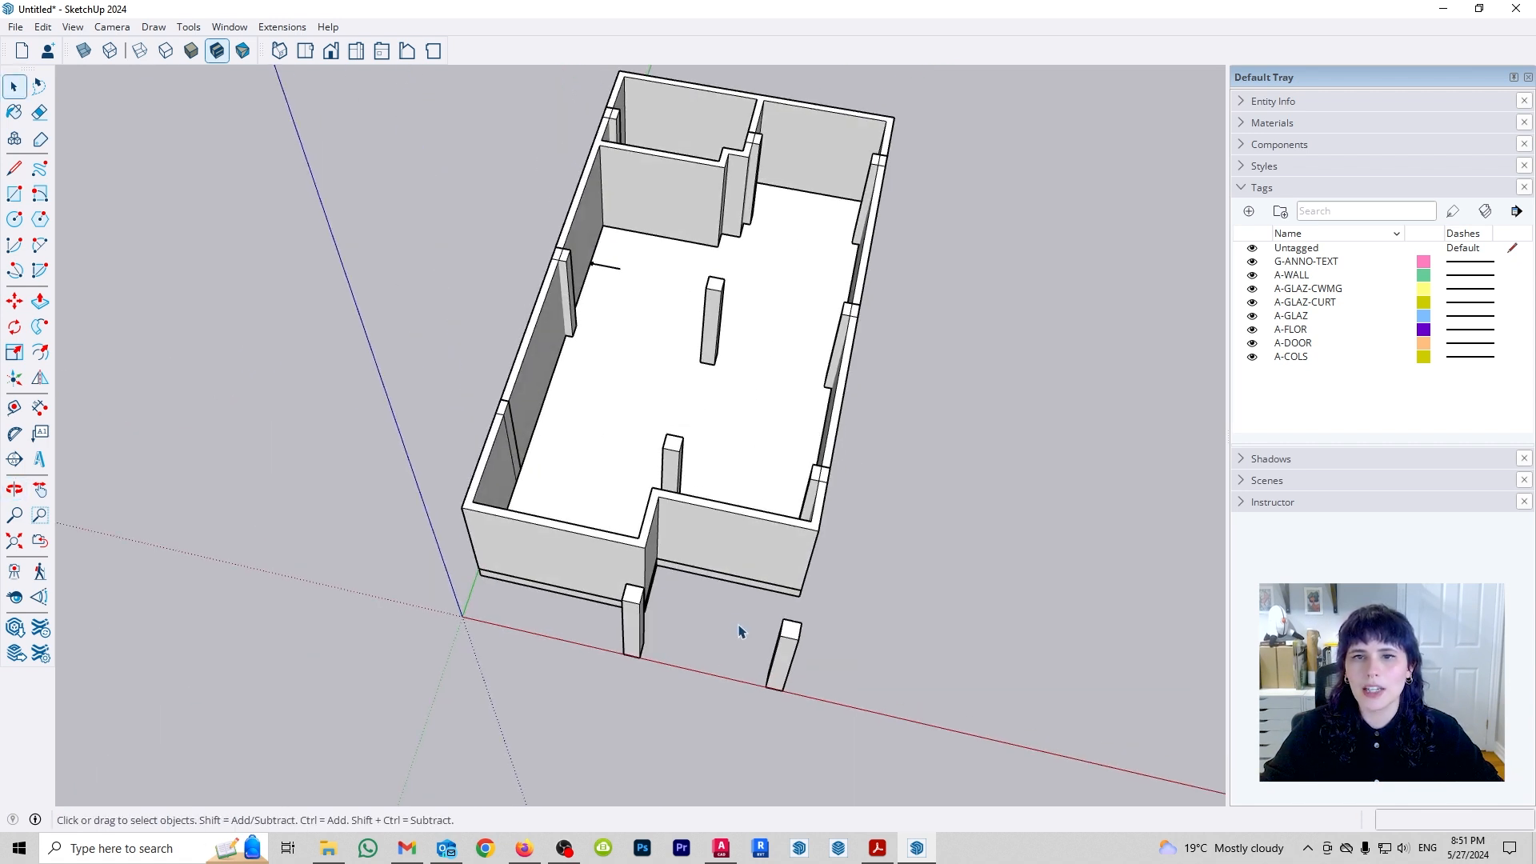
middle_drag(737, 628, 661, 271)
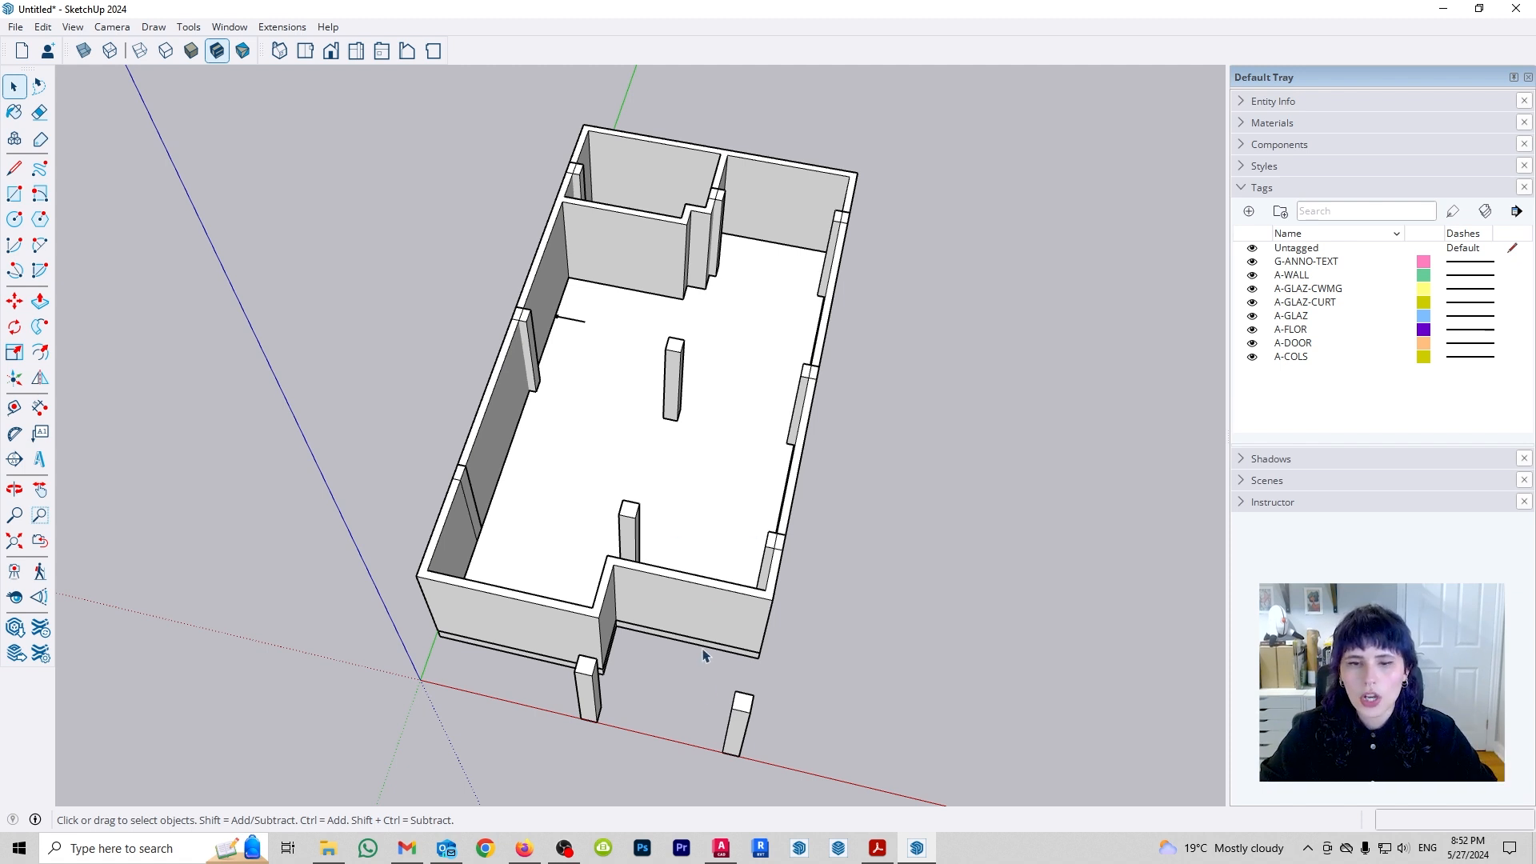
key(r)
click(748, 711)
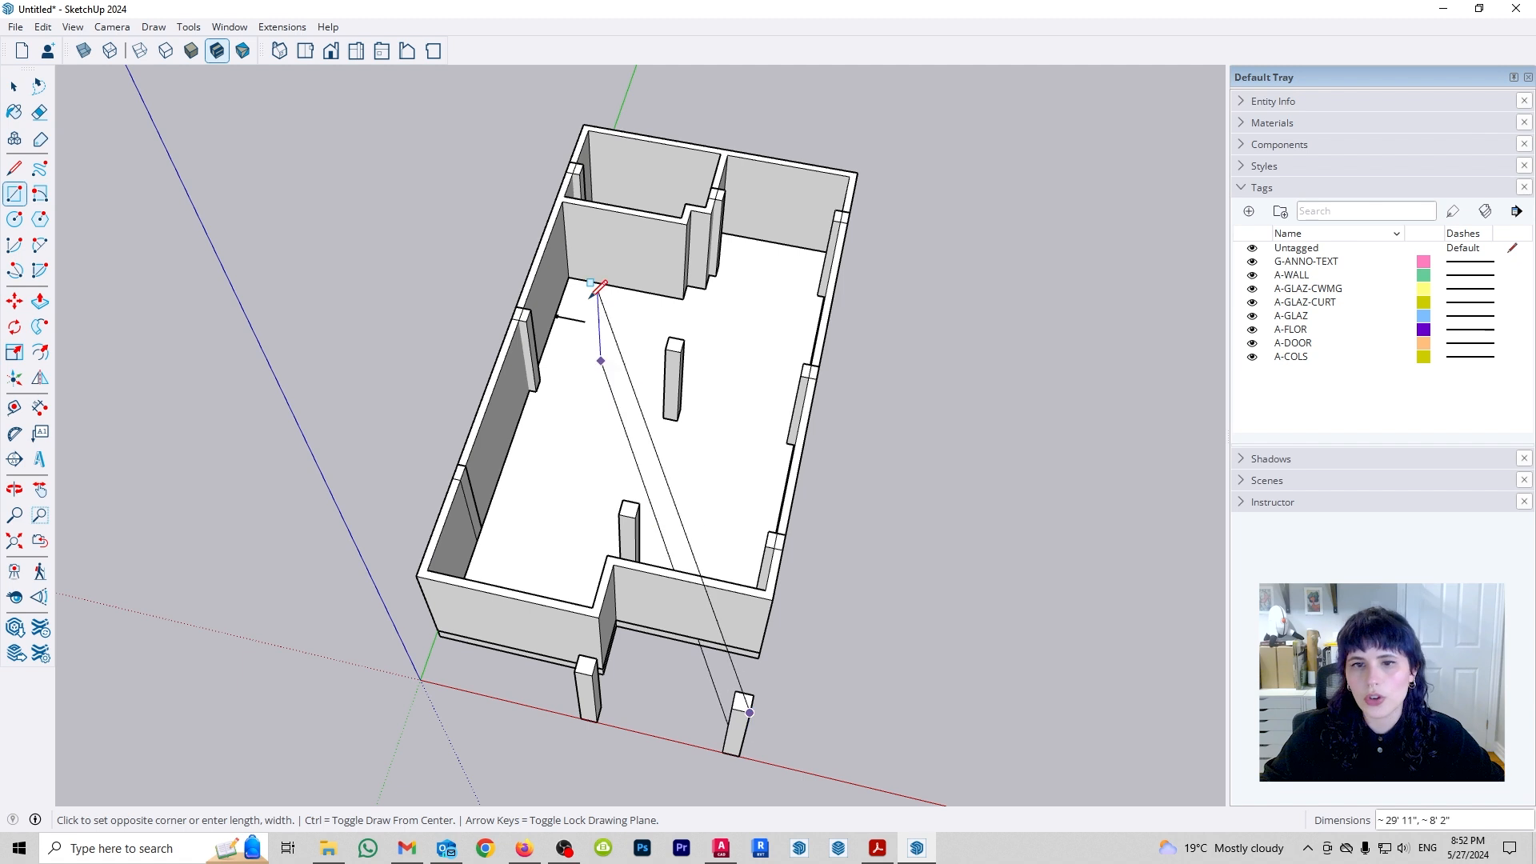
click(584, 127)
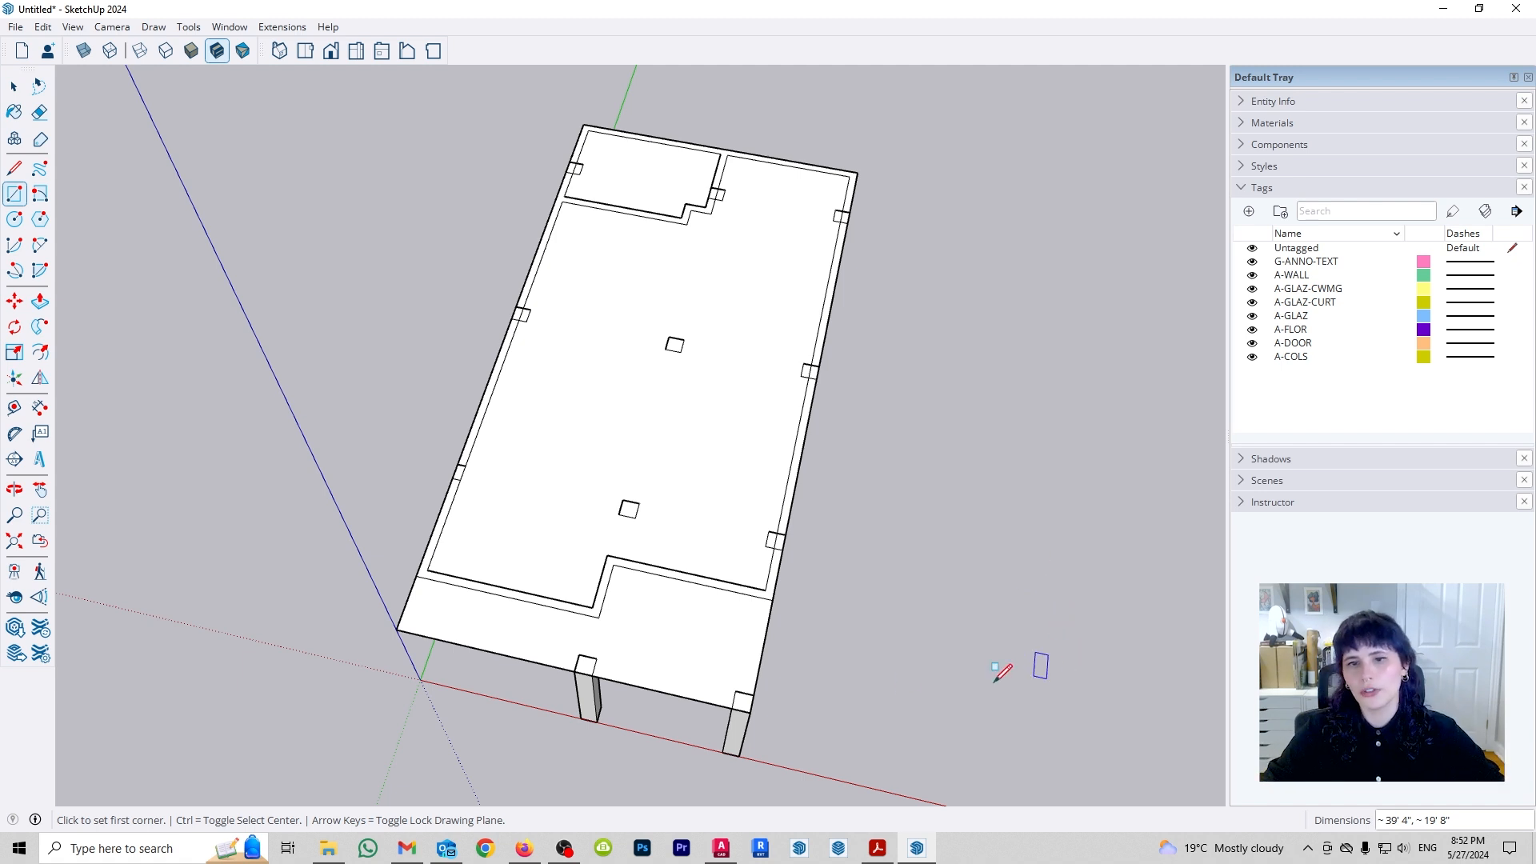
Draw an about 10' 1" by 3' 3" rectangle on the slab face, from the outer front-left column's corner to the front-left wall corner.
middle_drag(634, 672, 763, 622)
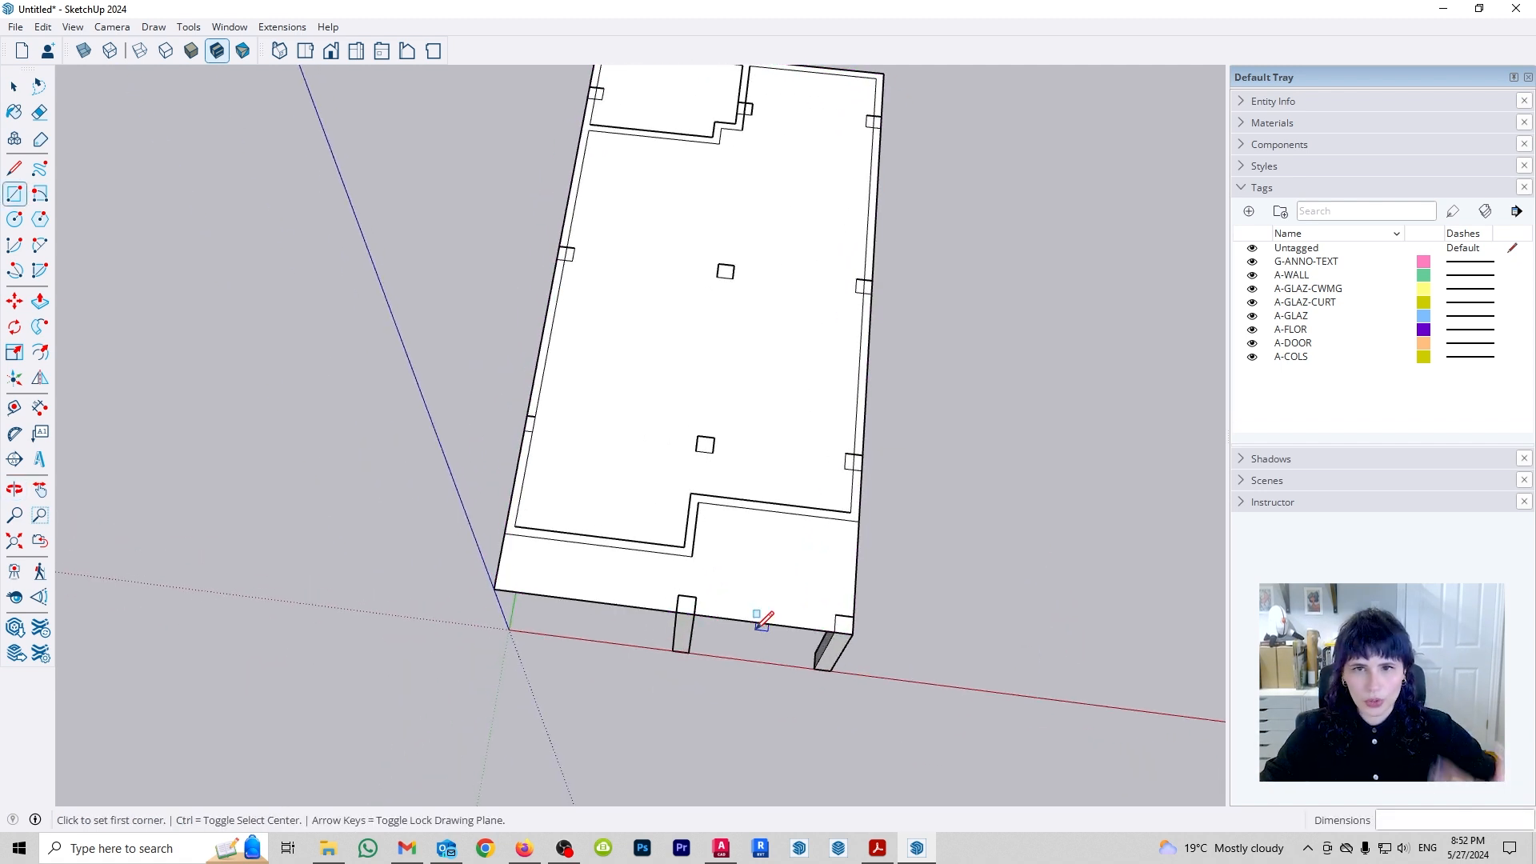
key(space)
click(766, 584)
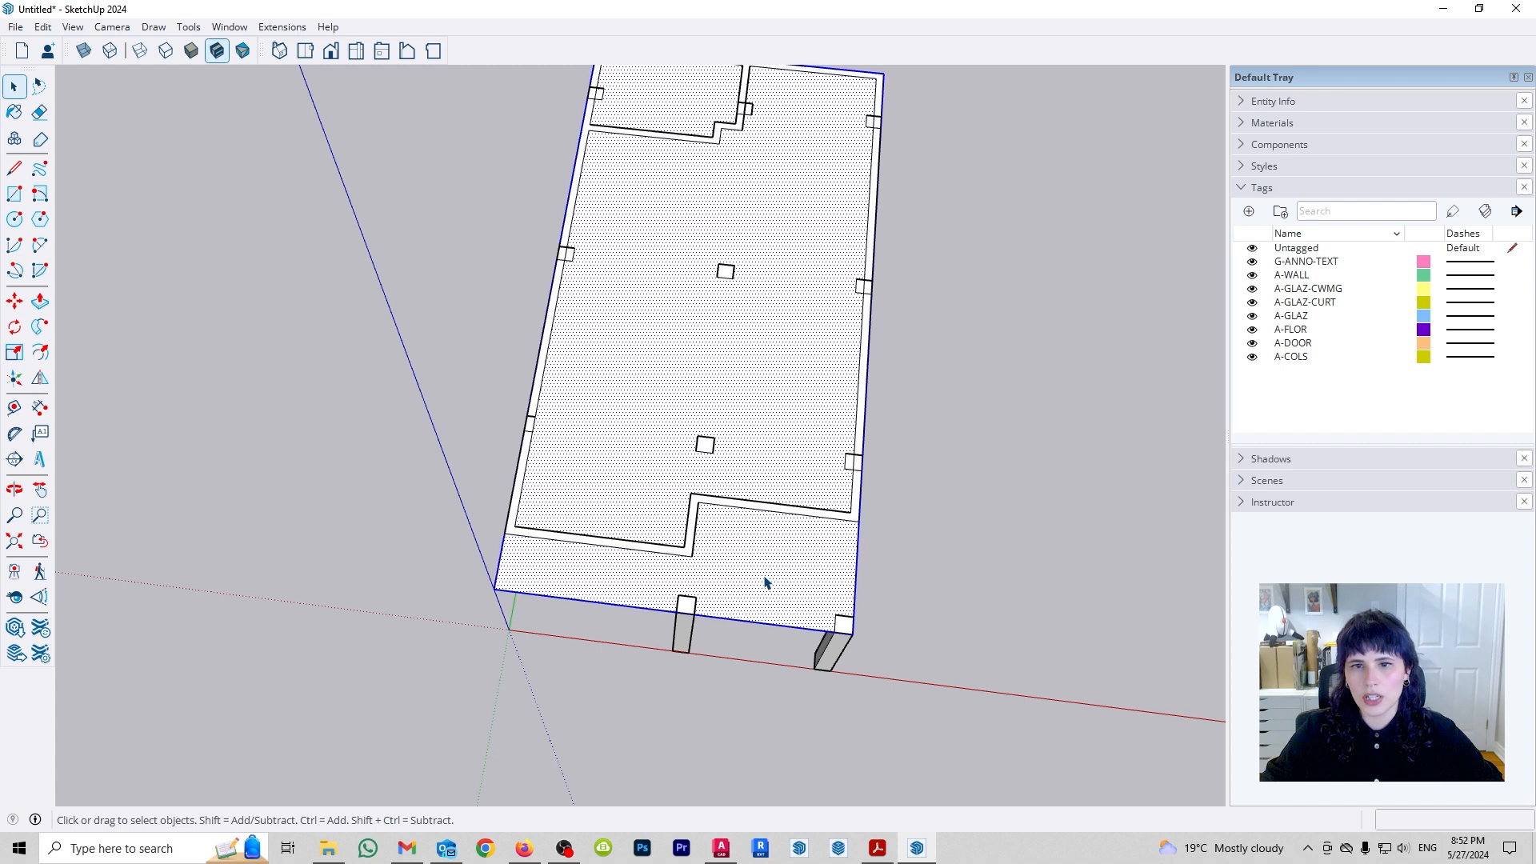
middle_drag(766, 584, 397, 356)
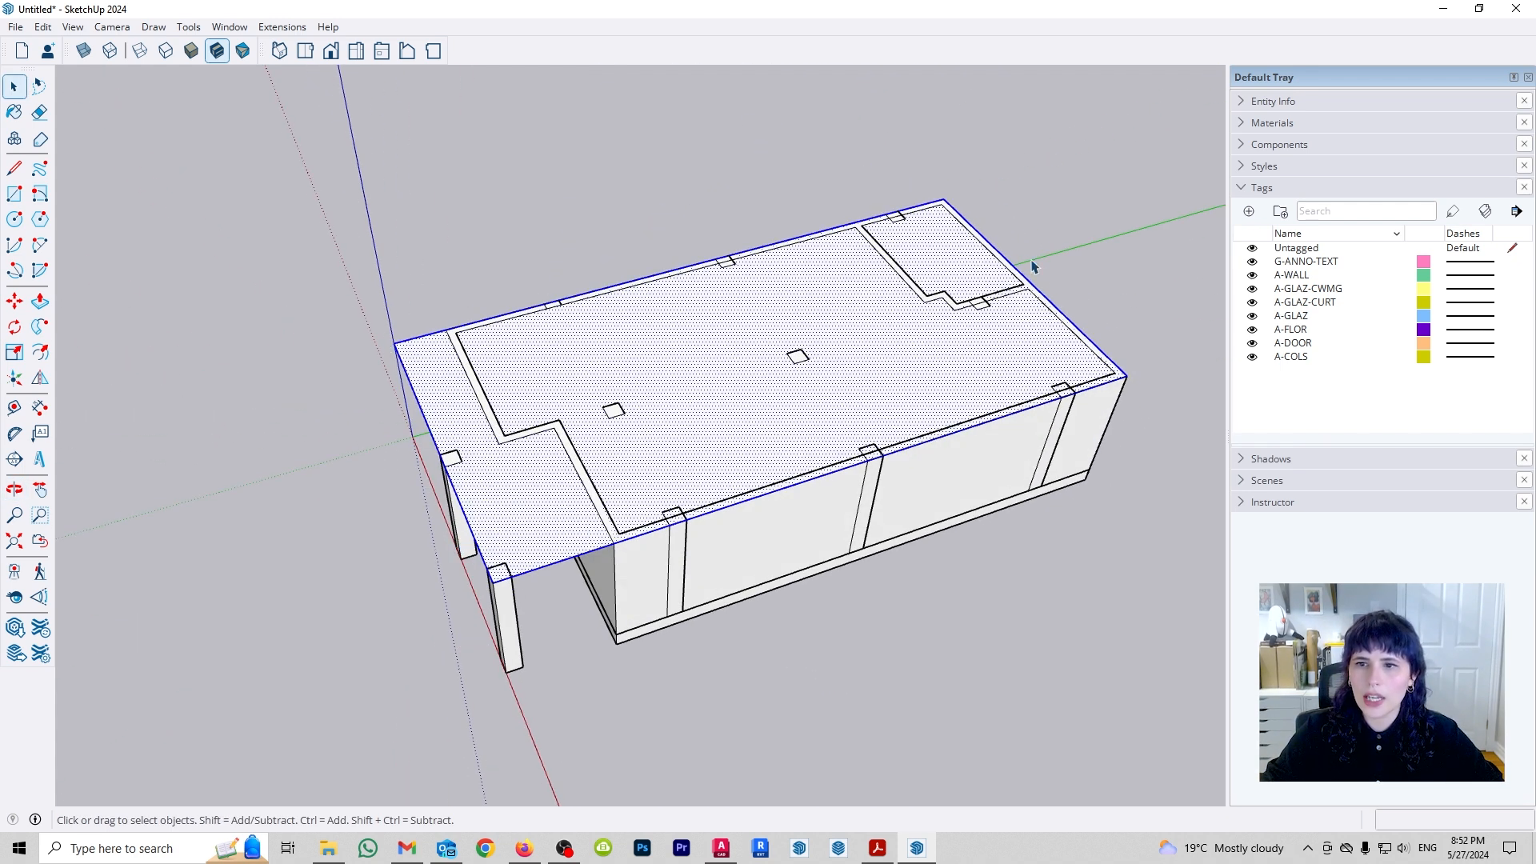
middle_drag(503, 562, 849, 576)
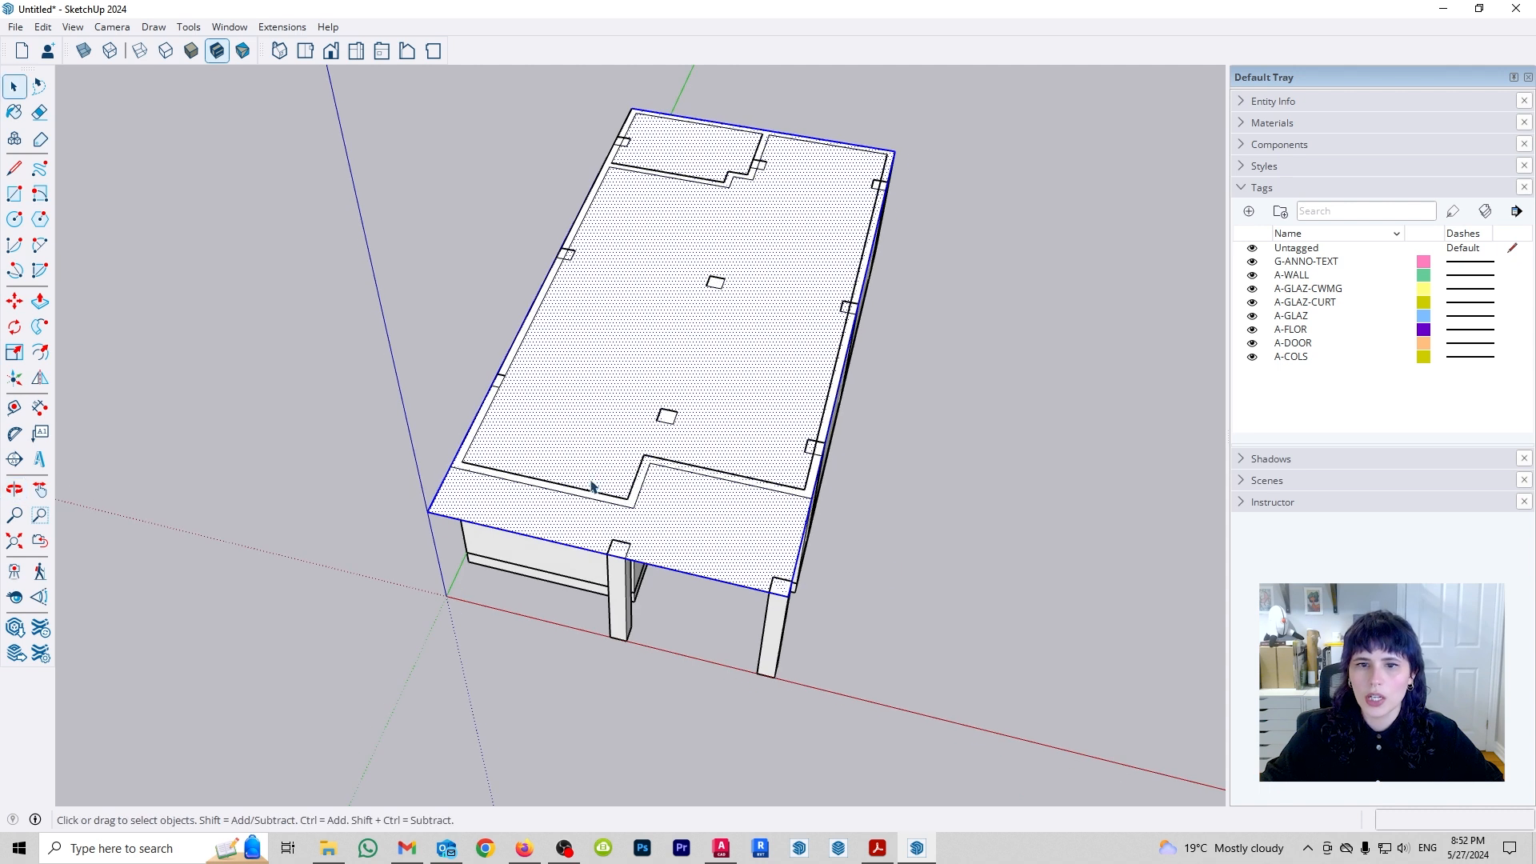
scroll(640, 560, up, 5)
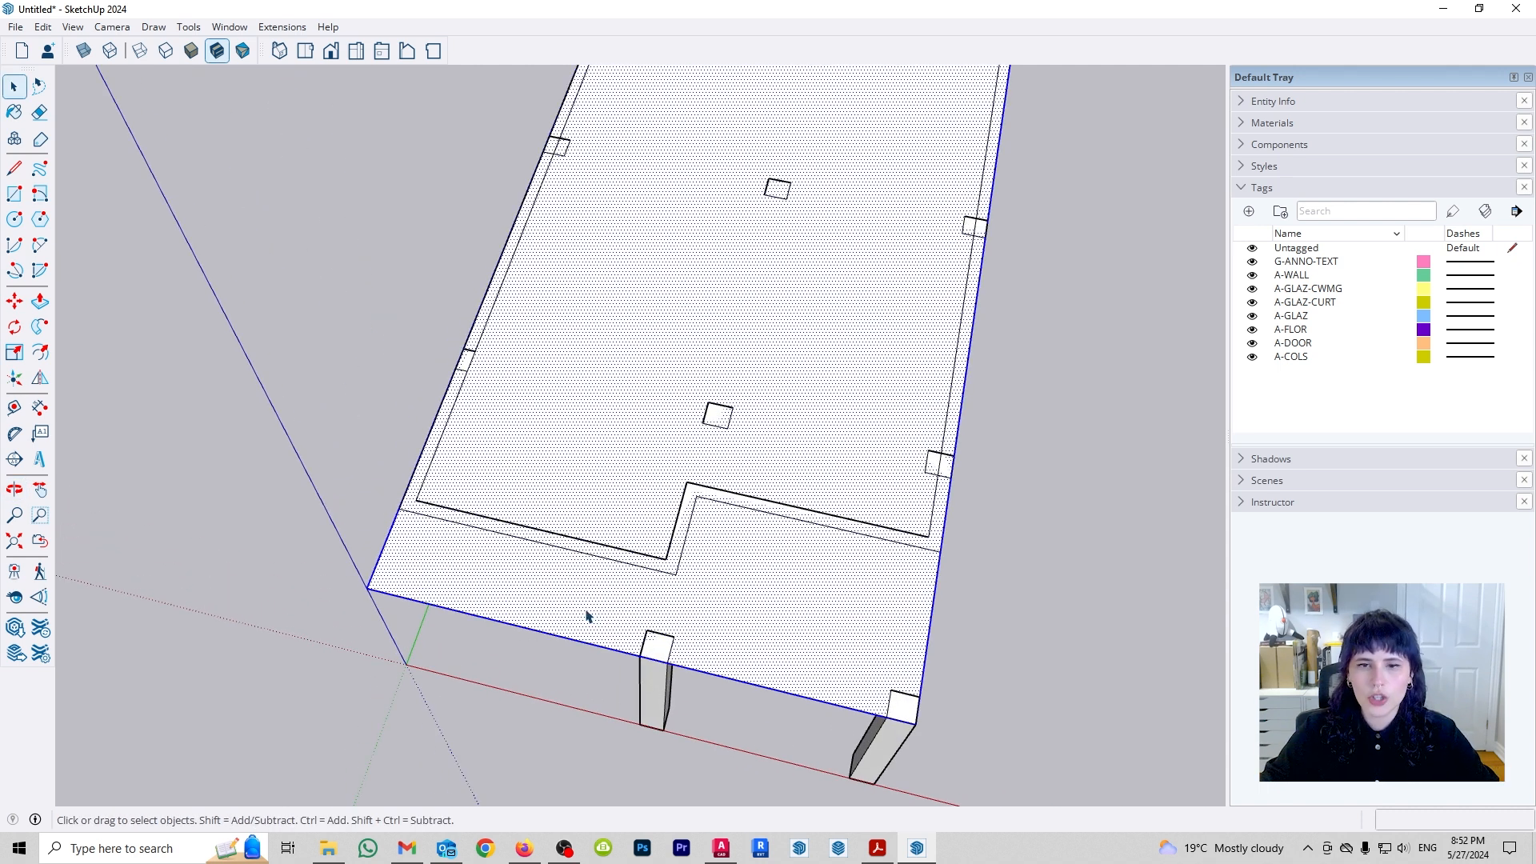
key(r)
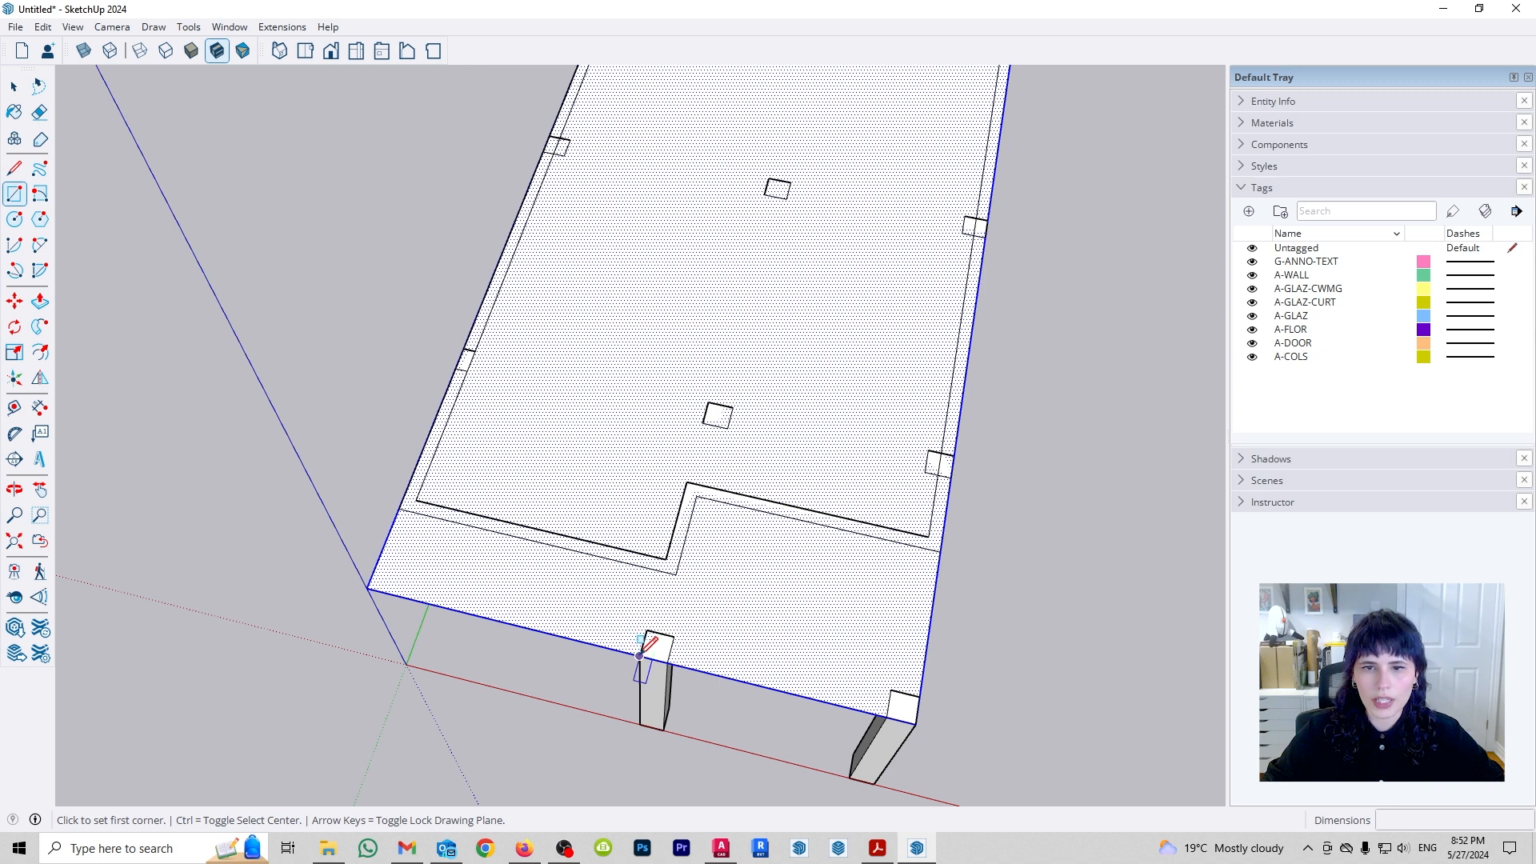
click(639, 656)
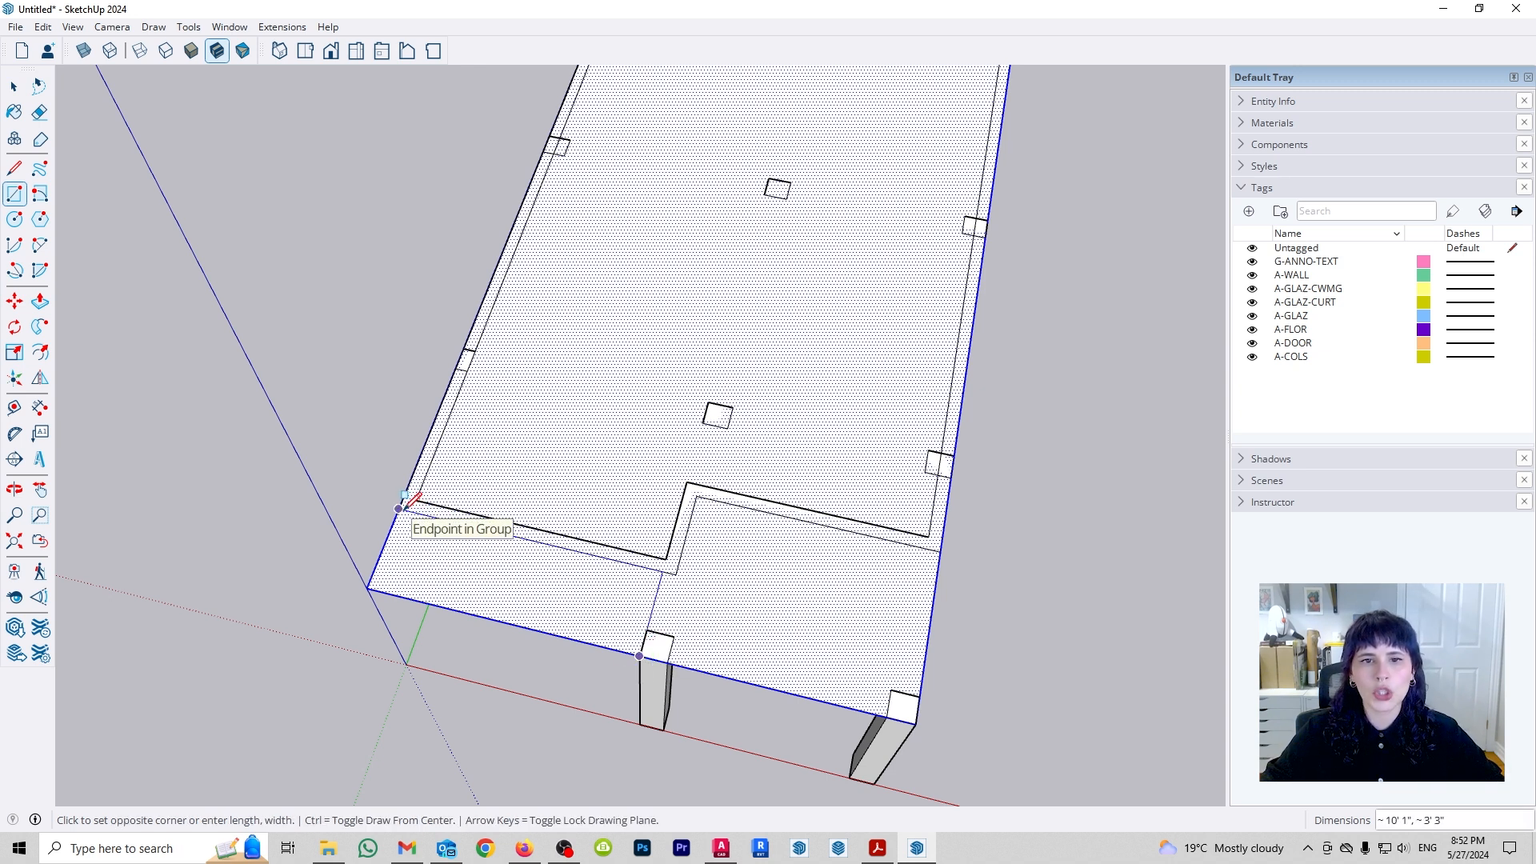
click(399, 508)
Try to remove the front-left corner rectangle and its outer edges from the slab face.
key(space)
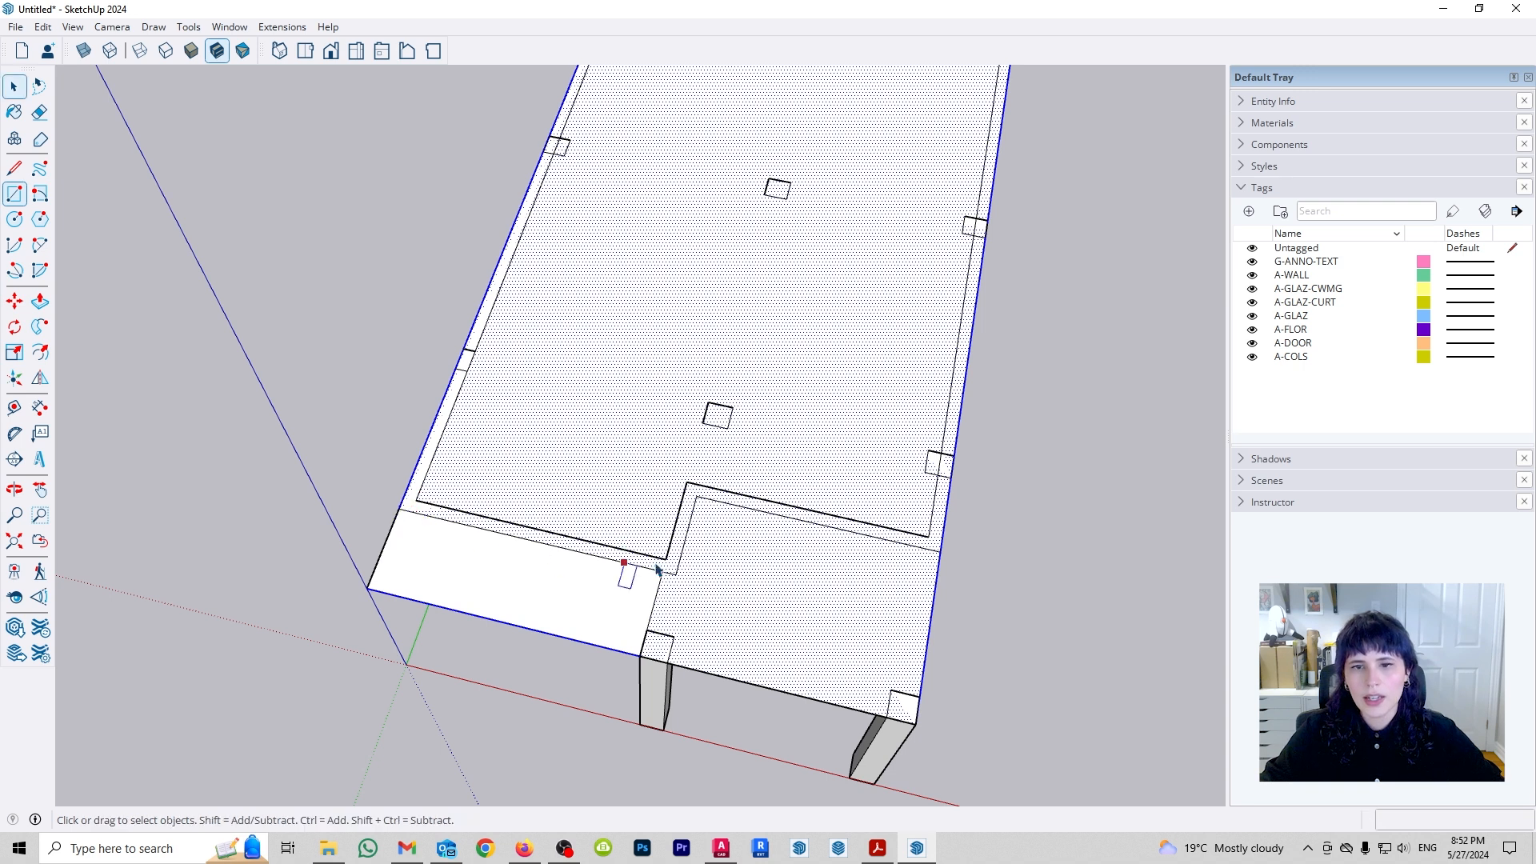
double_click(564, 615)
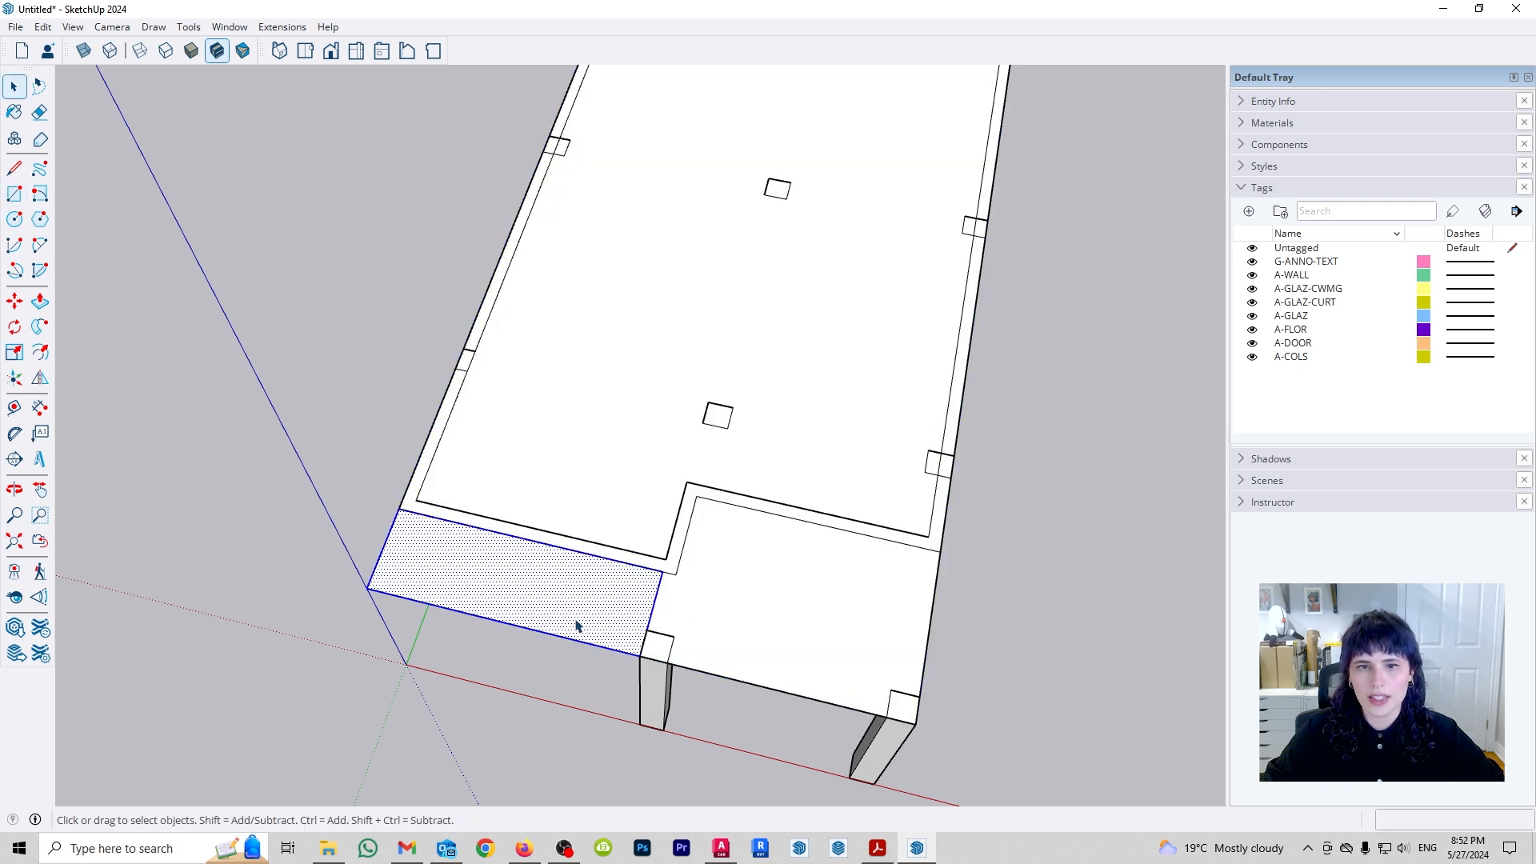
mouse_move(502, 608)
middle_down()
mouse_move(583, 627)
mouse_move(480, 610)
middle_up()
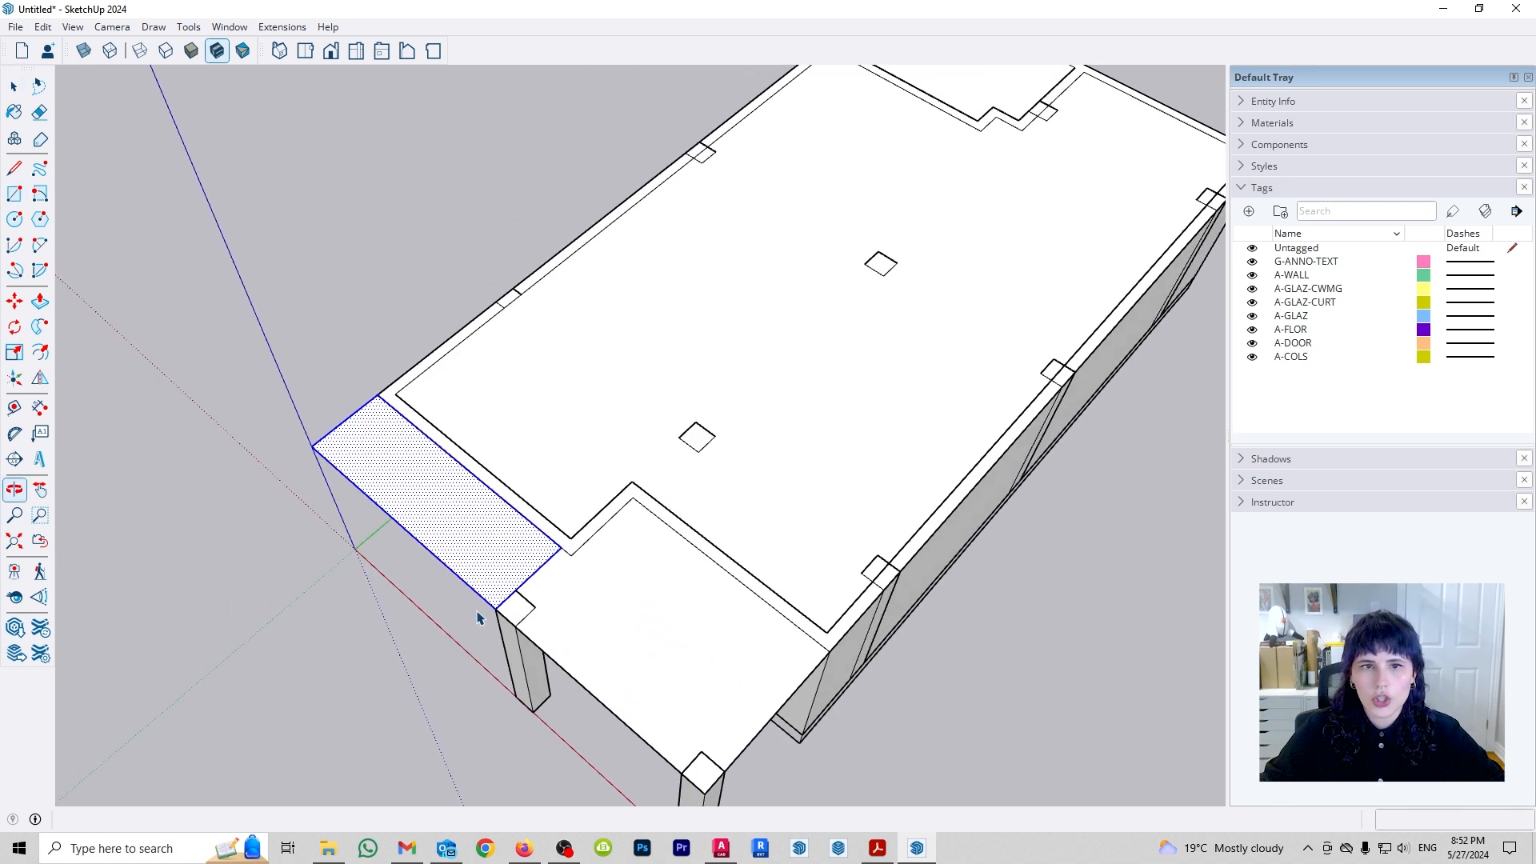
click(351, 485)
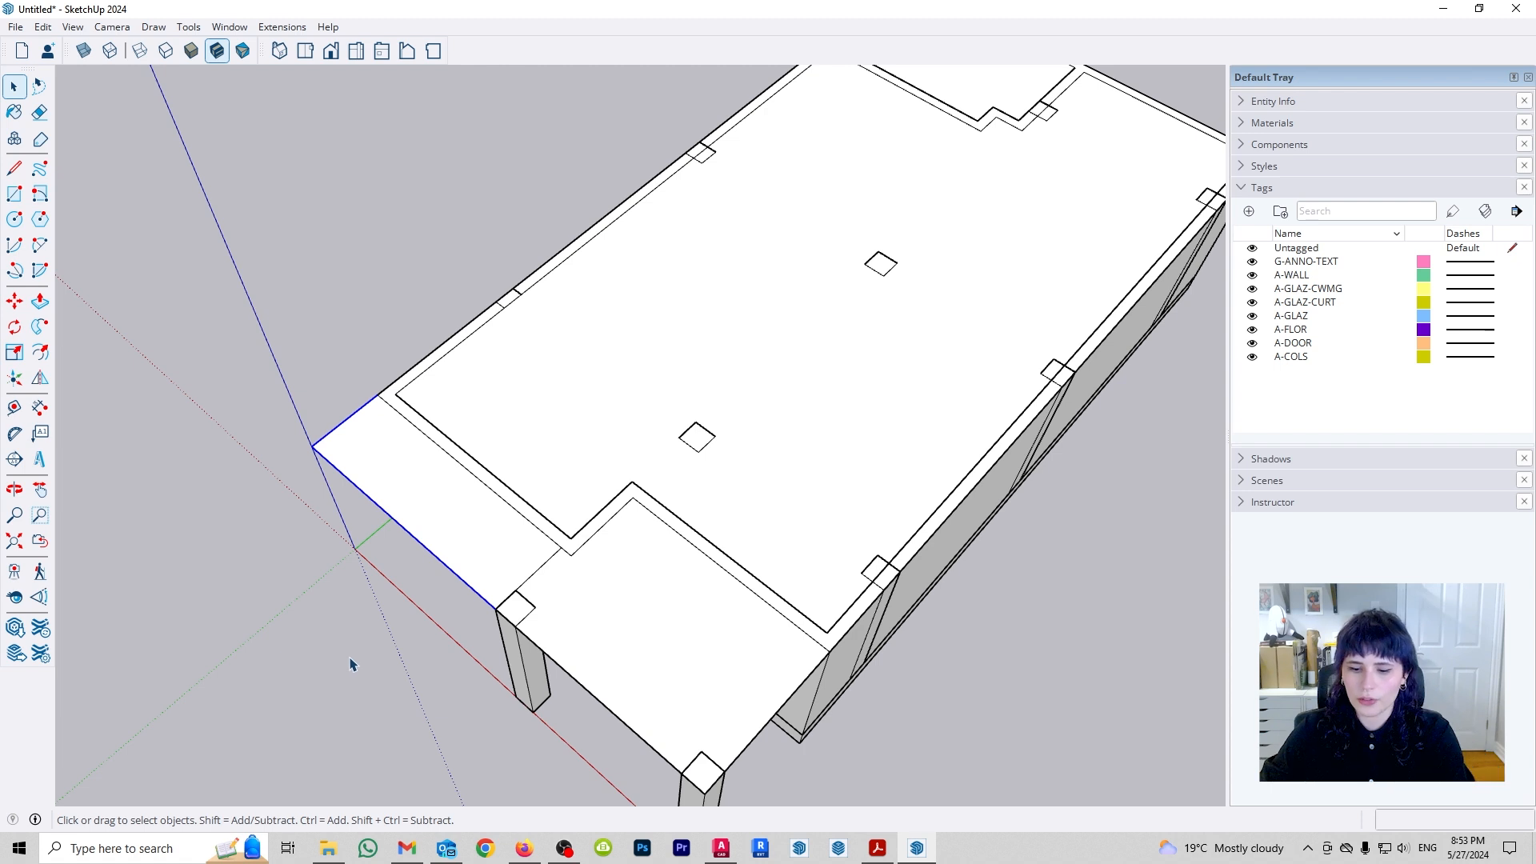
key(Delete)
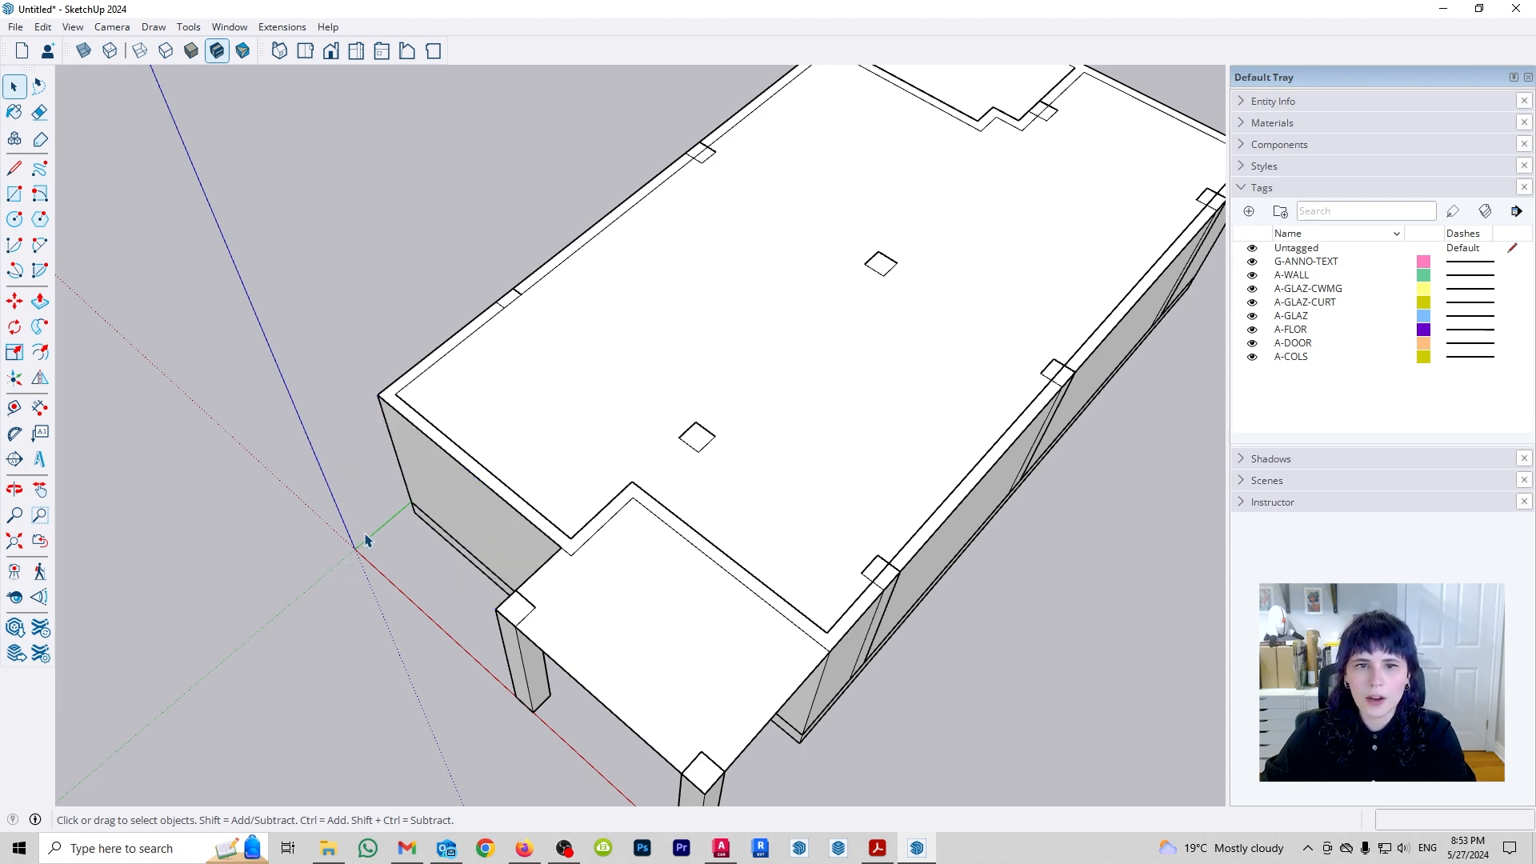
Hide the walls, columns and floor geometry beneath the top slab rectangle.
middle_drag(672, 661, 1088, 538)
drag(378, 403, 312, 400)
right_click(758, 392)
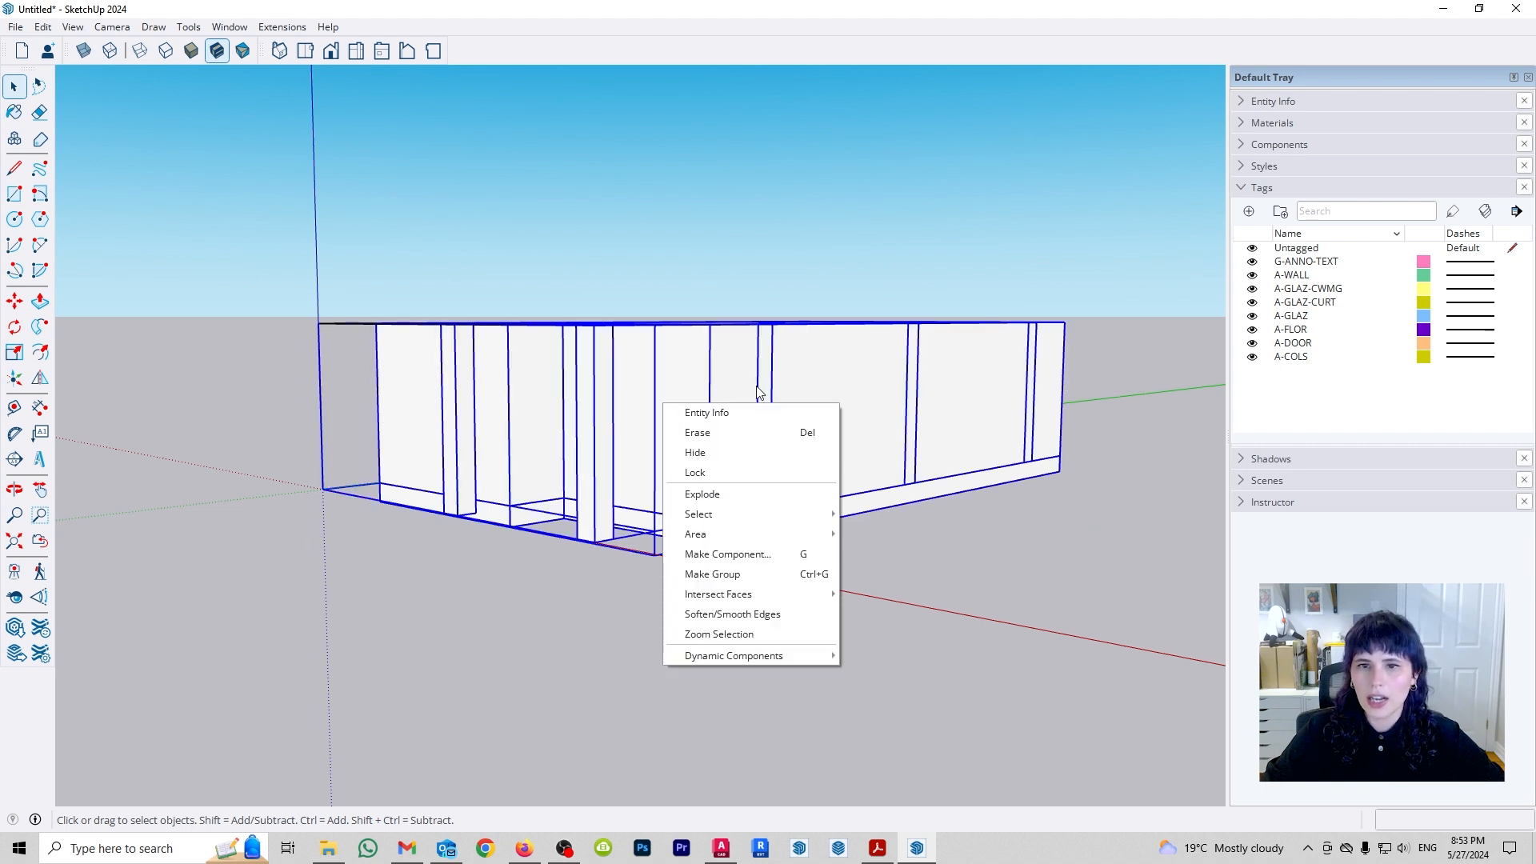
click(713, 452)
middle_drag(708, 544, 783, 681)
scroll(782, 680, up, 5)
middle_drag(595, 486, 612, 529)
scroll(612, 528, down, 1)
Try to delete the corner rectangle together with all its edges, and undo the deletion.
double_click(696, 496)
double_click(491, 628)
click(437, 683)
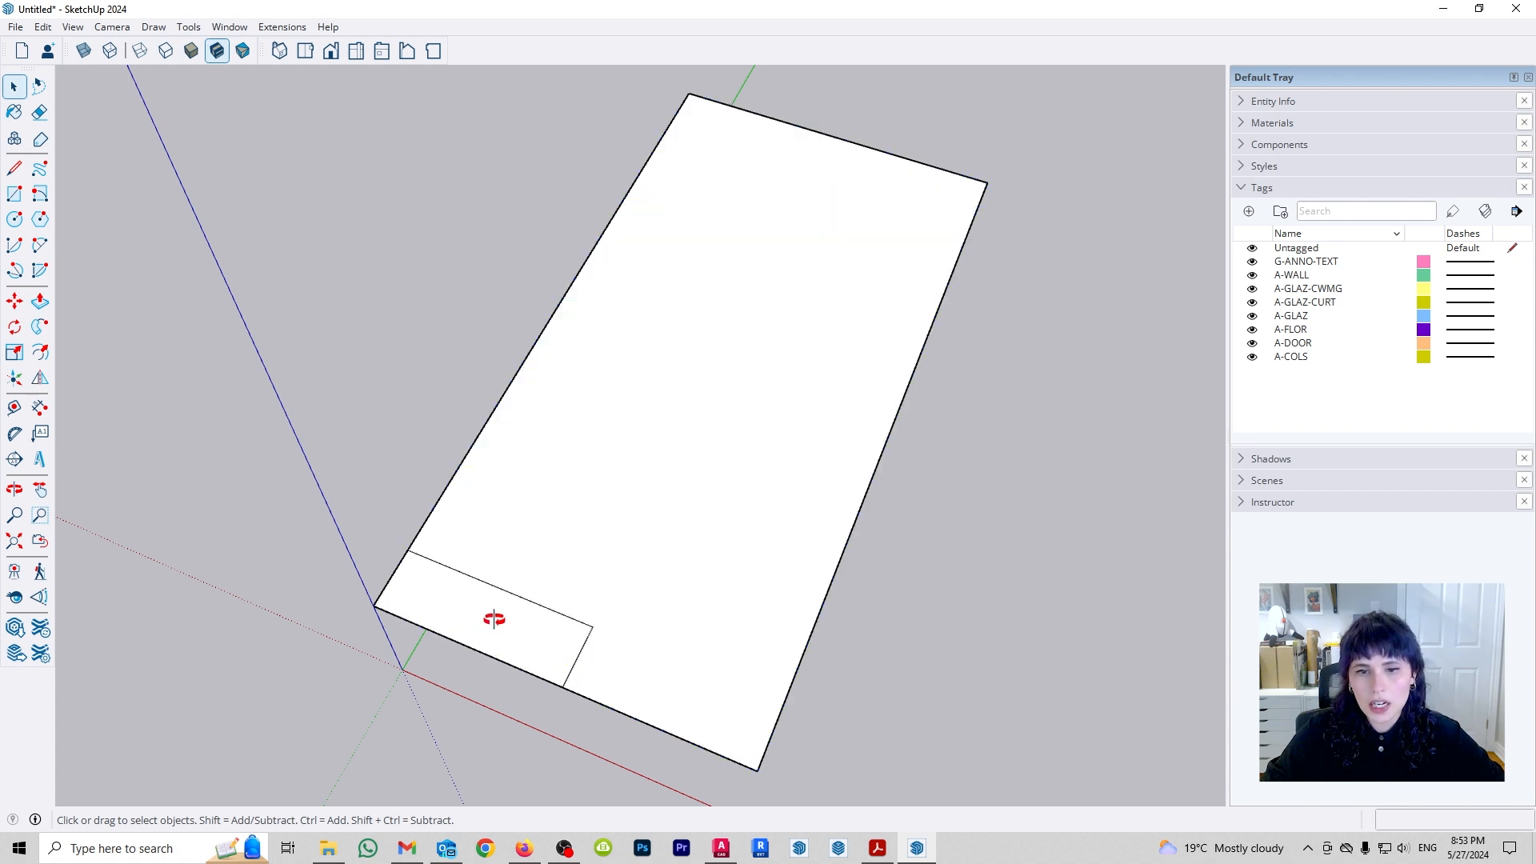
middle_drag(496, 617, 333, 559)
drag(331, 552, 676, 760)
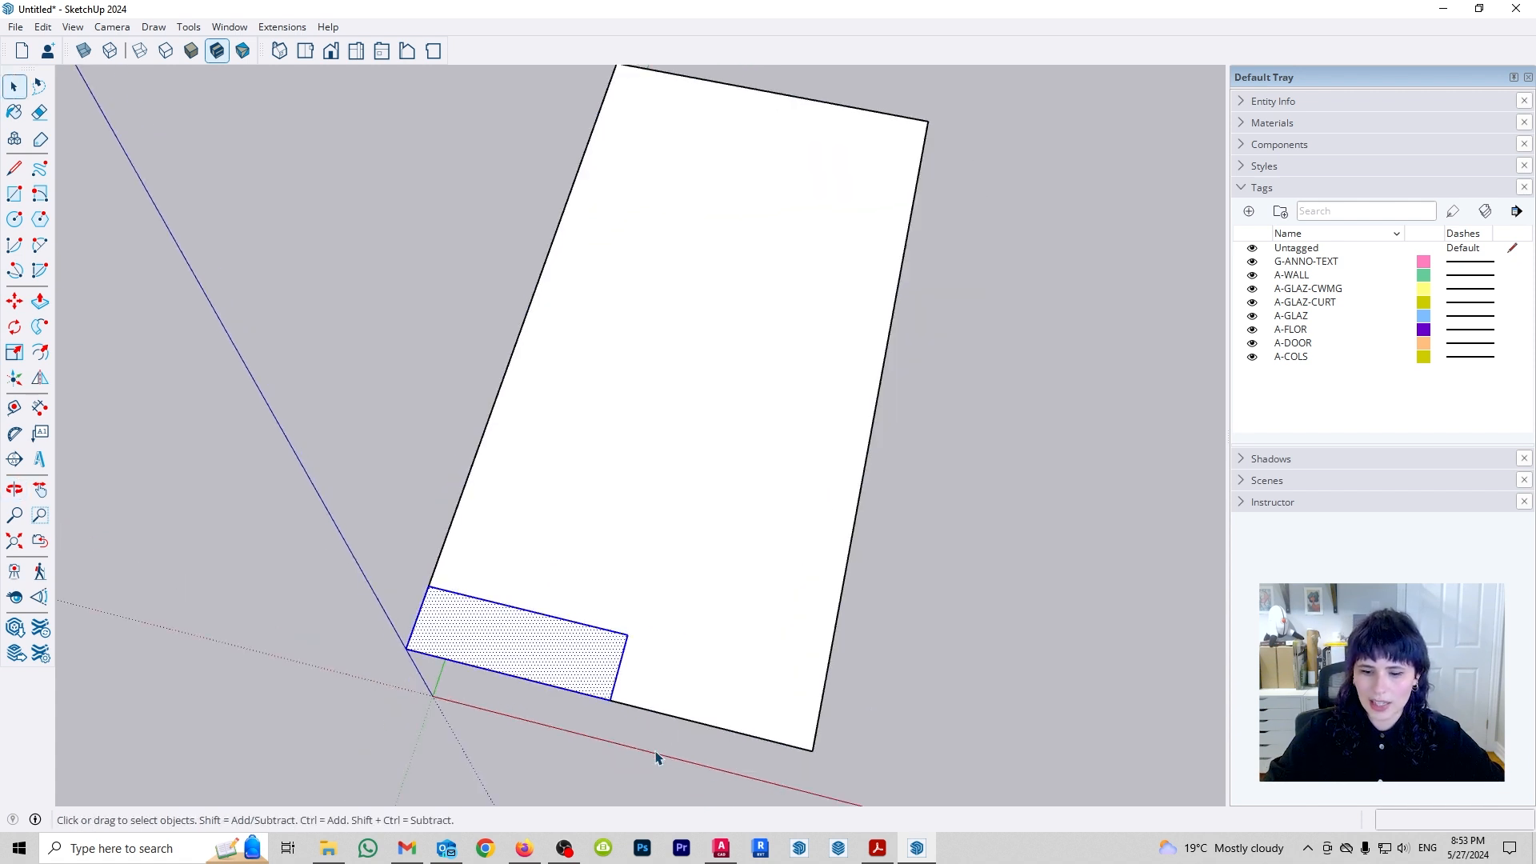
key(Delete)
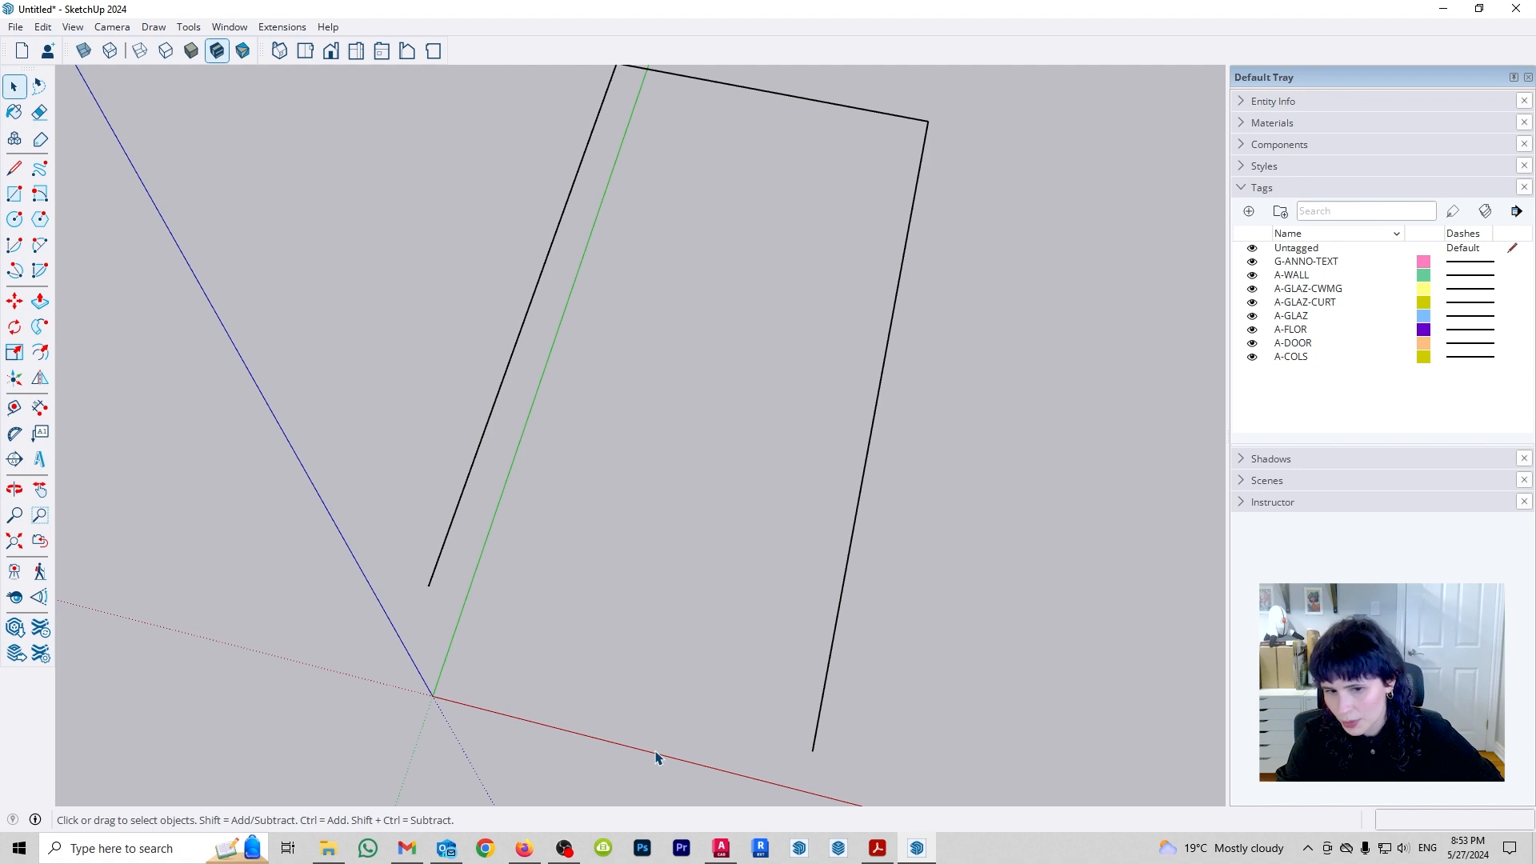
key(ctrl+z)
Delete the front-left corner face of the slab and its leftover outer edges, keeping the edges shared with the main face.
click(600, 629)
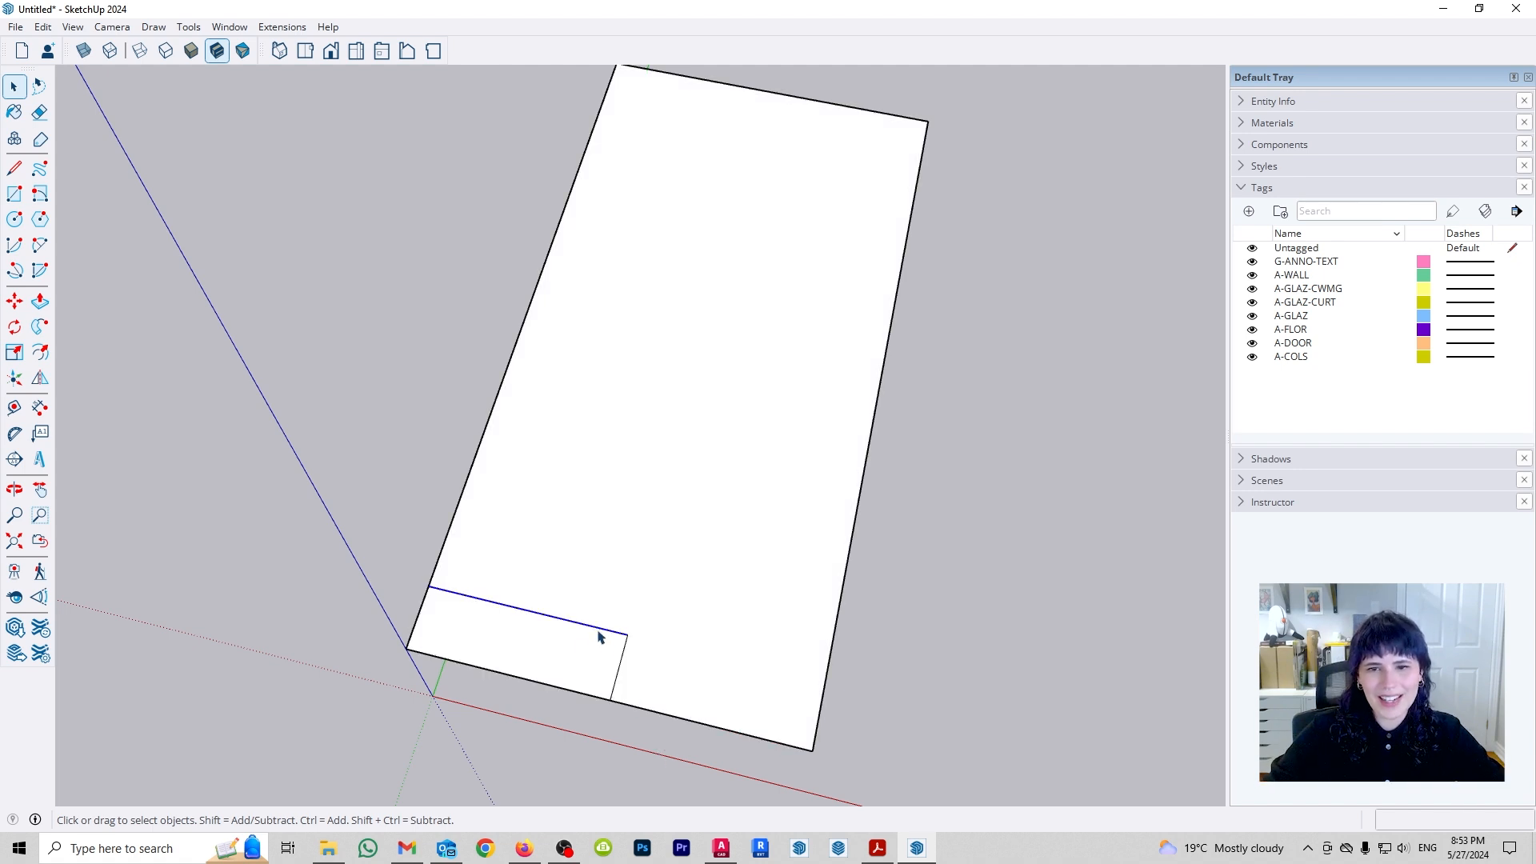
click(620, 673)
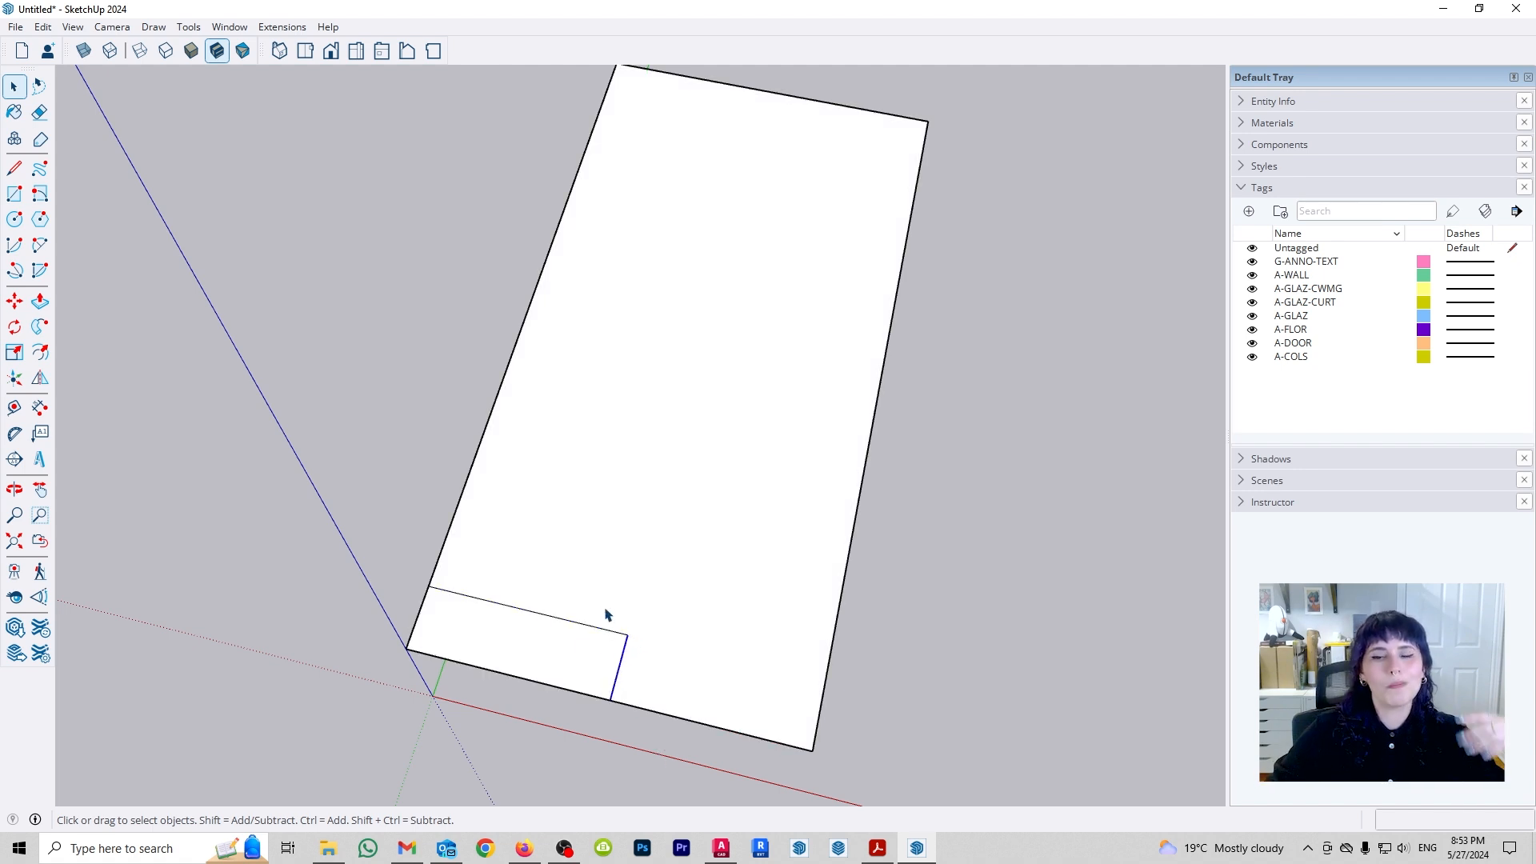
click(724, 388)
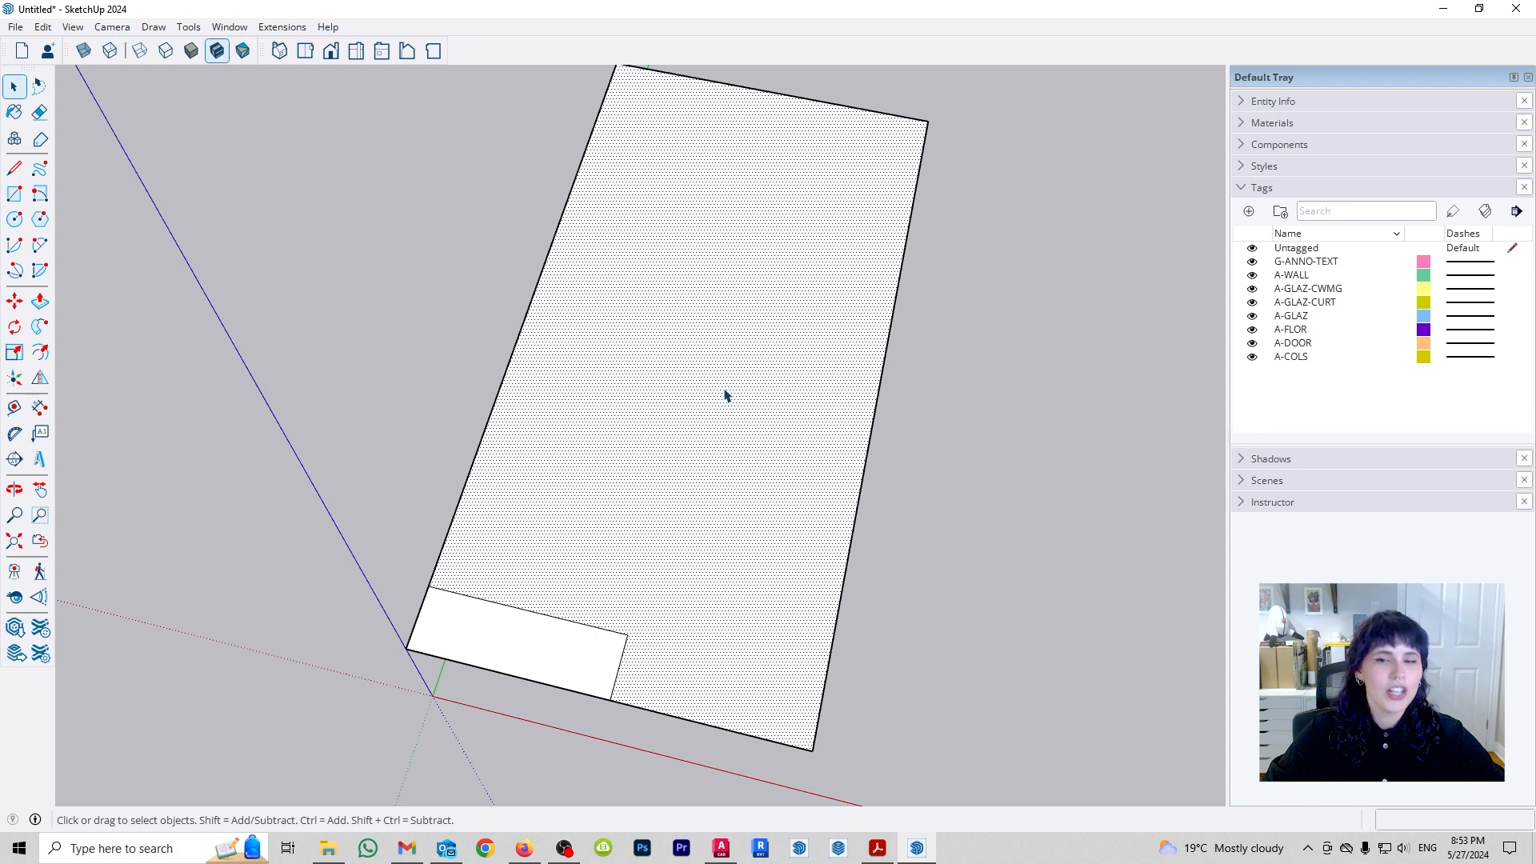
middle_drag(849, 570, 752, 613)
middle_drag(638, 654, 552, 568)
click(552, 569)
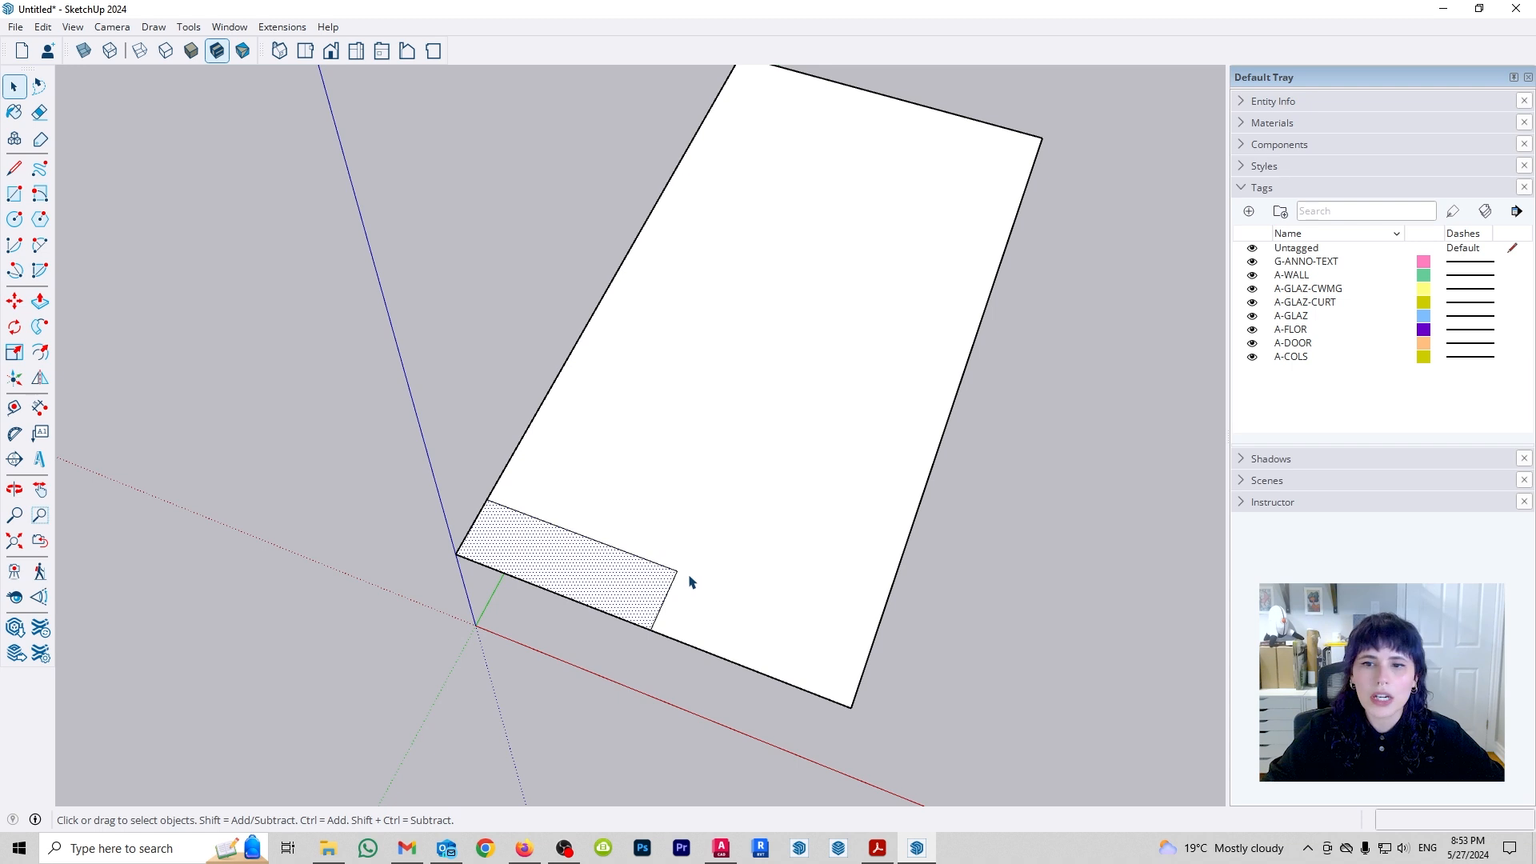
scroll(606, 579, up, 1)
key(Delete)
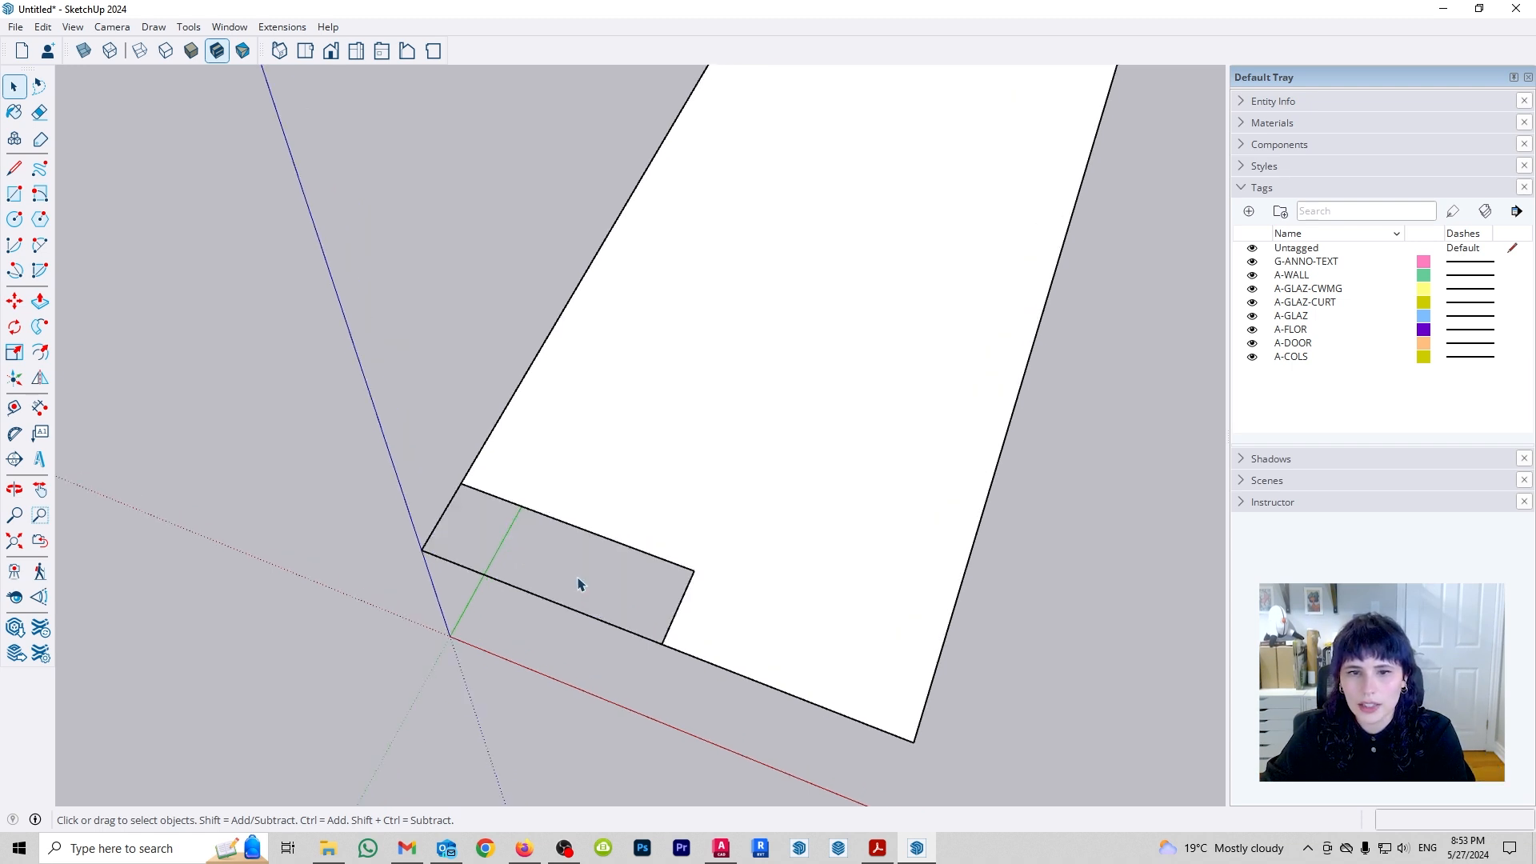
click(565, 608)
key(Delete)
key(Delete)
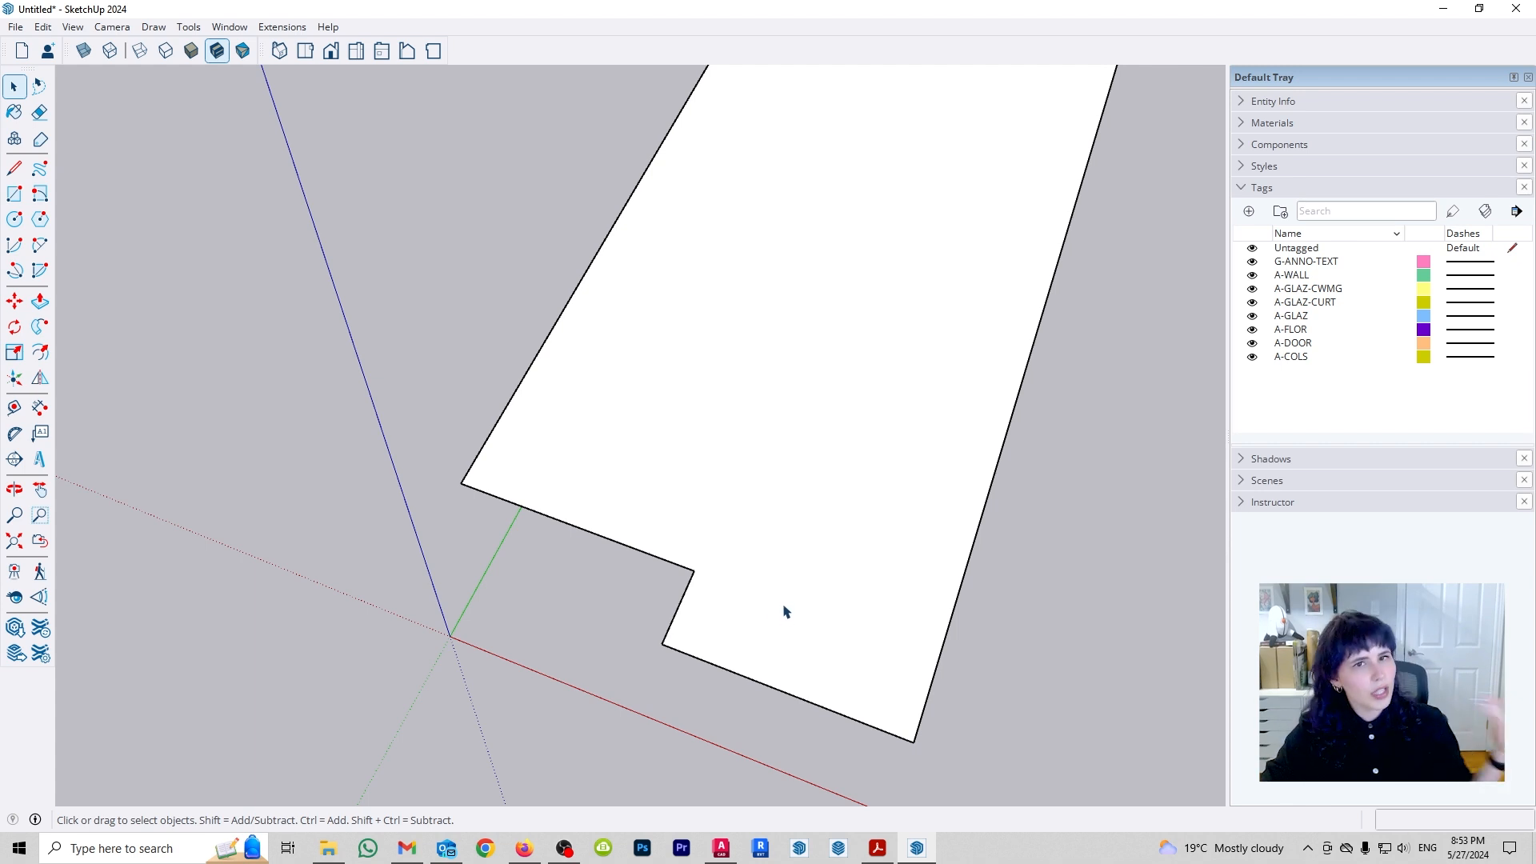
Unhide all the hidden walls, columns and floor geometry beneath the slab outline.
scroll(782, 606, down, 3)
middle_drag(782, 606, 740, 549)
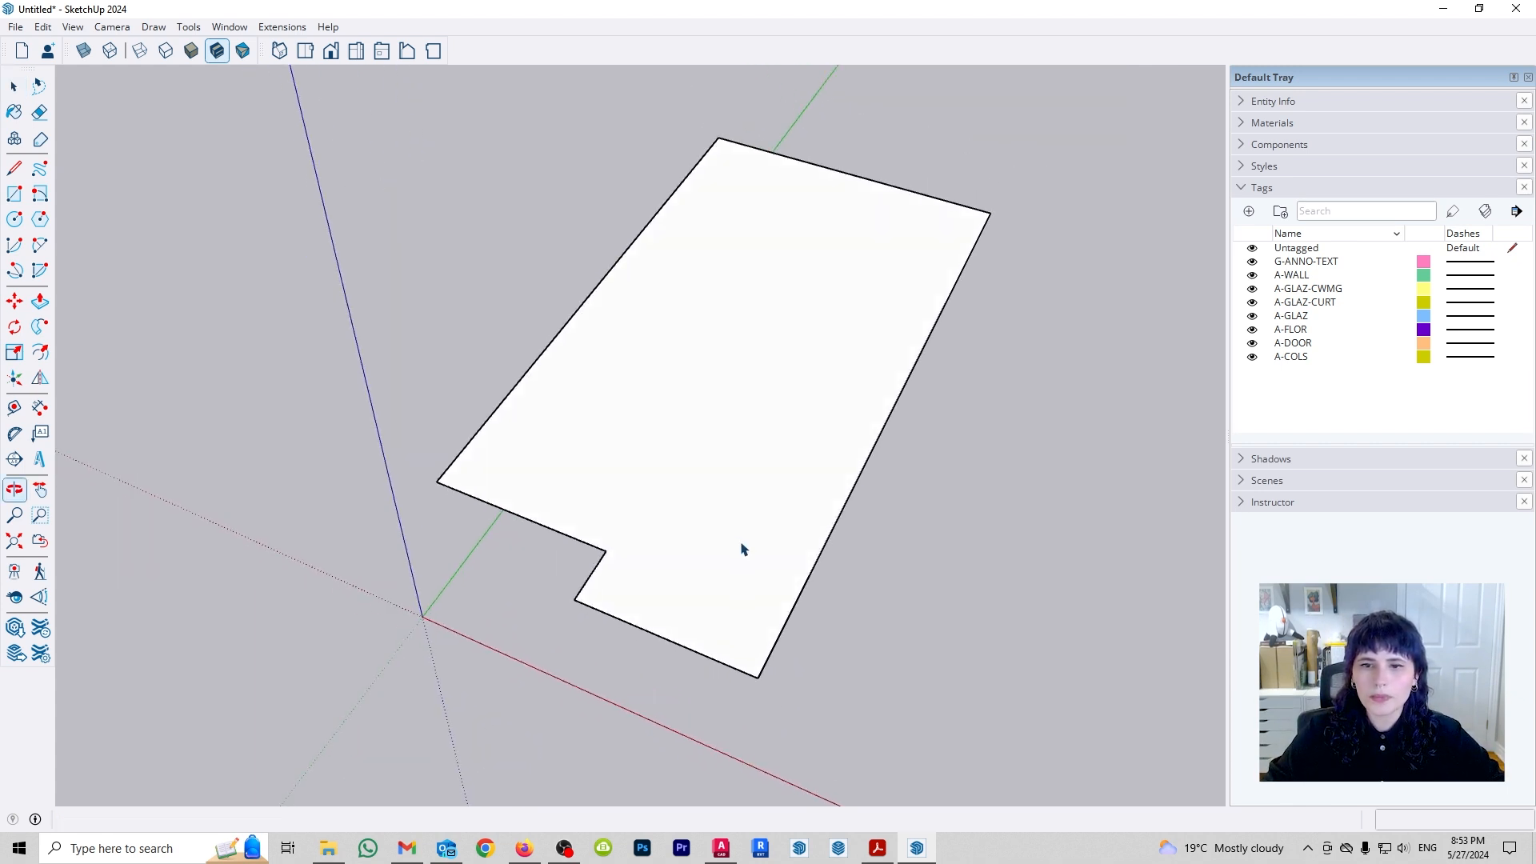
click(42, 27)
mouse_move(240, 291)
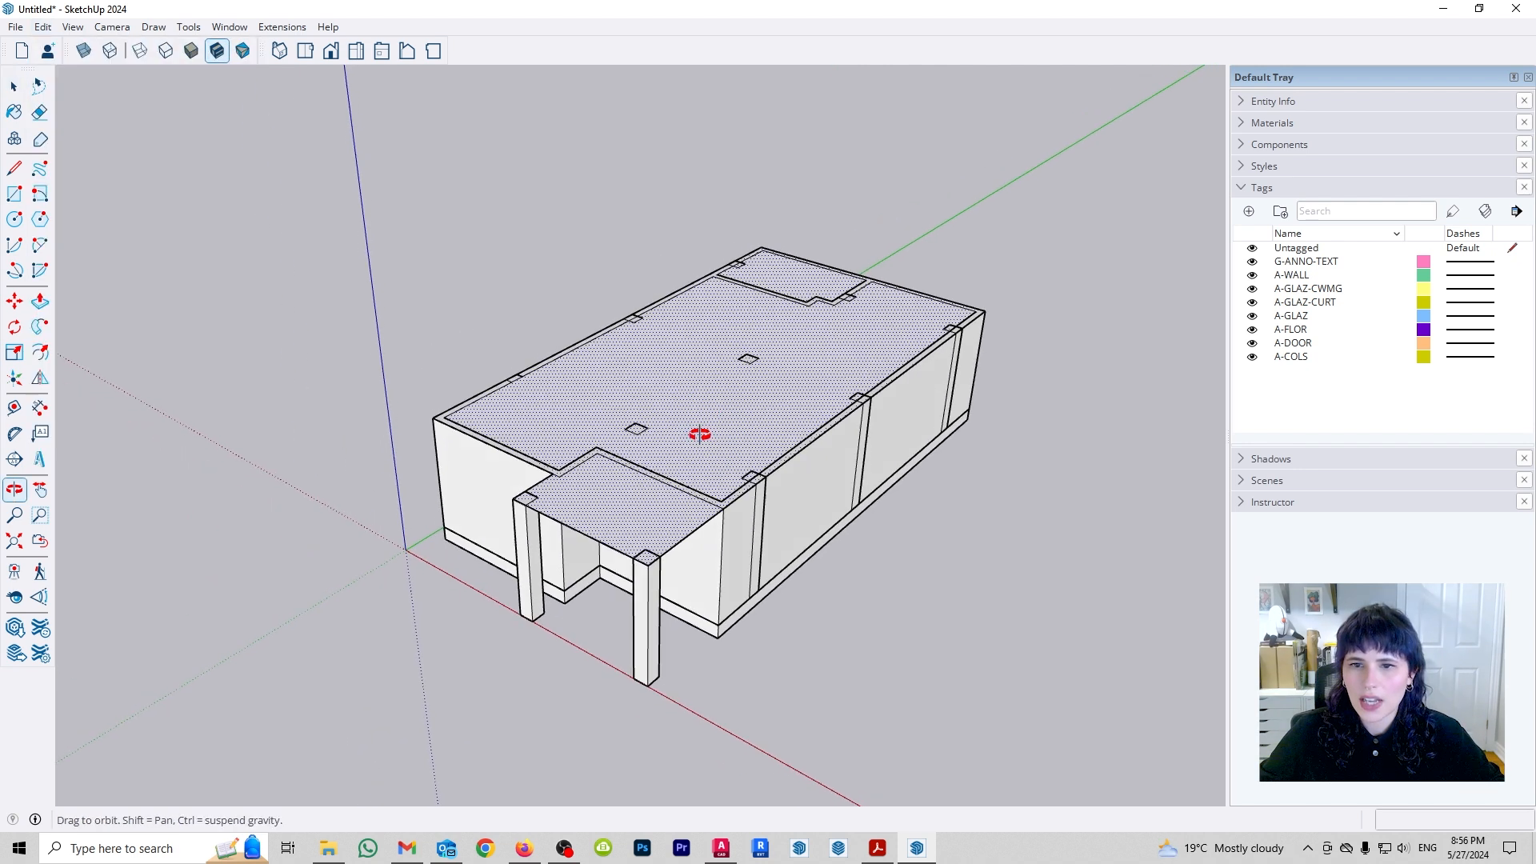
Push/Pull the notched slab face on top of the walls and columns upward by 300 mm.
middle_drag(699, 436, 803, 443)
key(p)
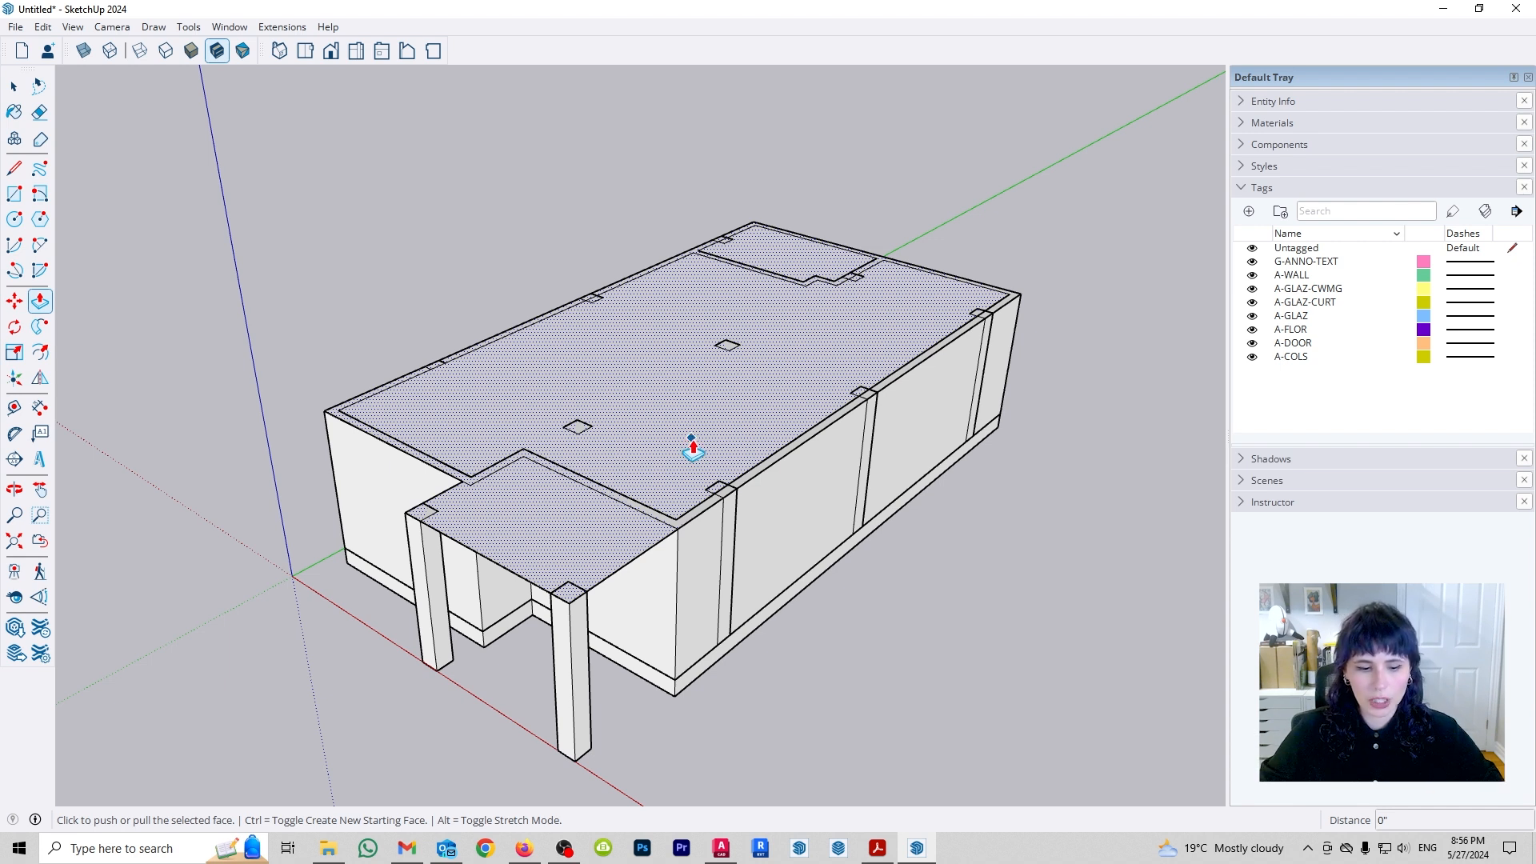
middle_drag(773, 572, 632, 455)
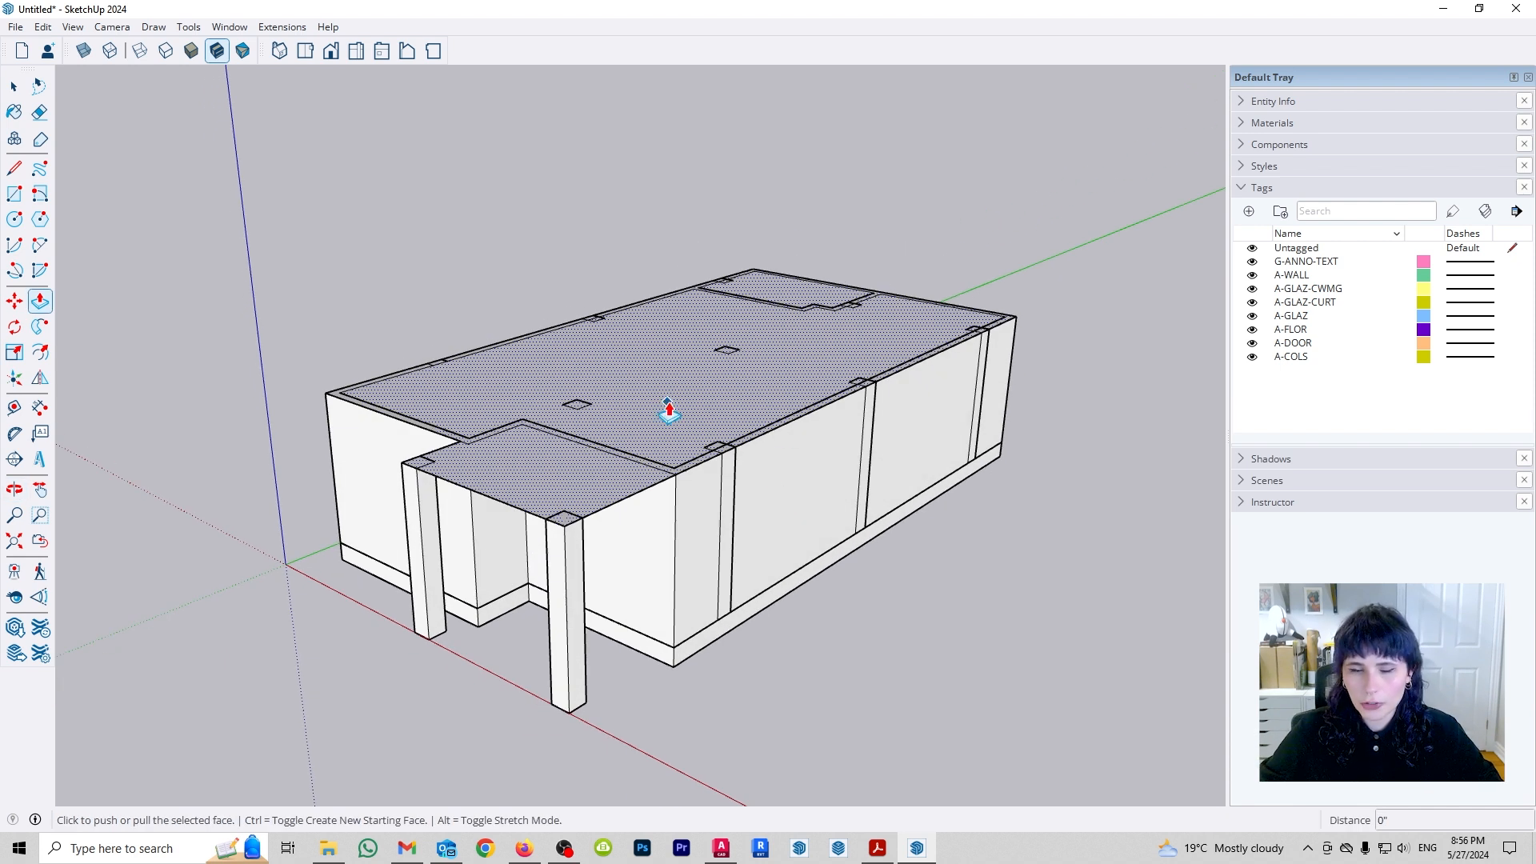
click(743, 417)
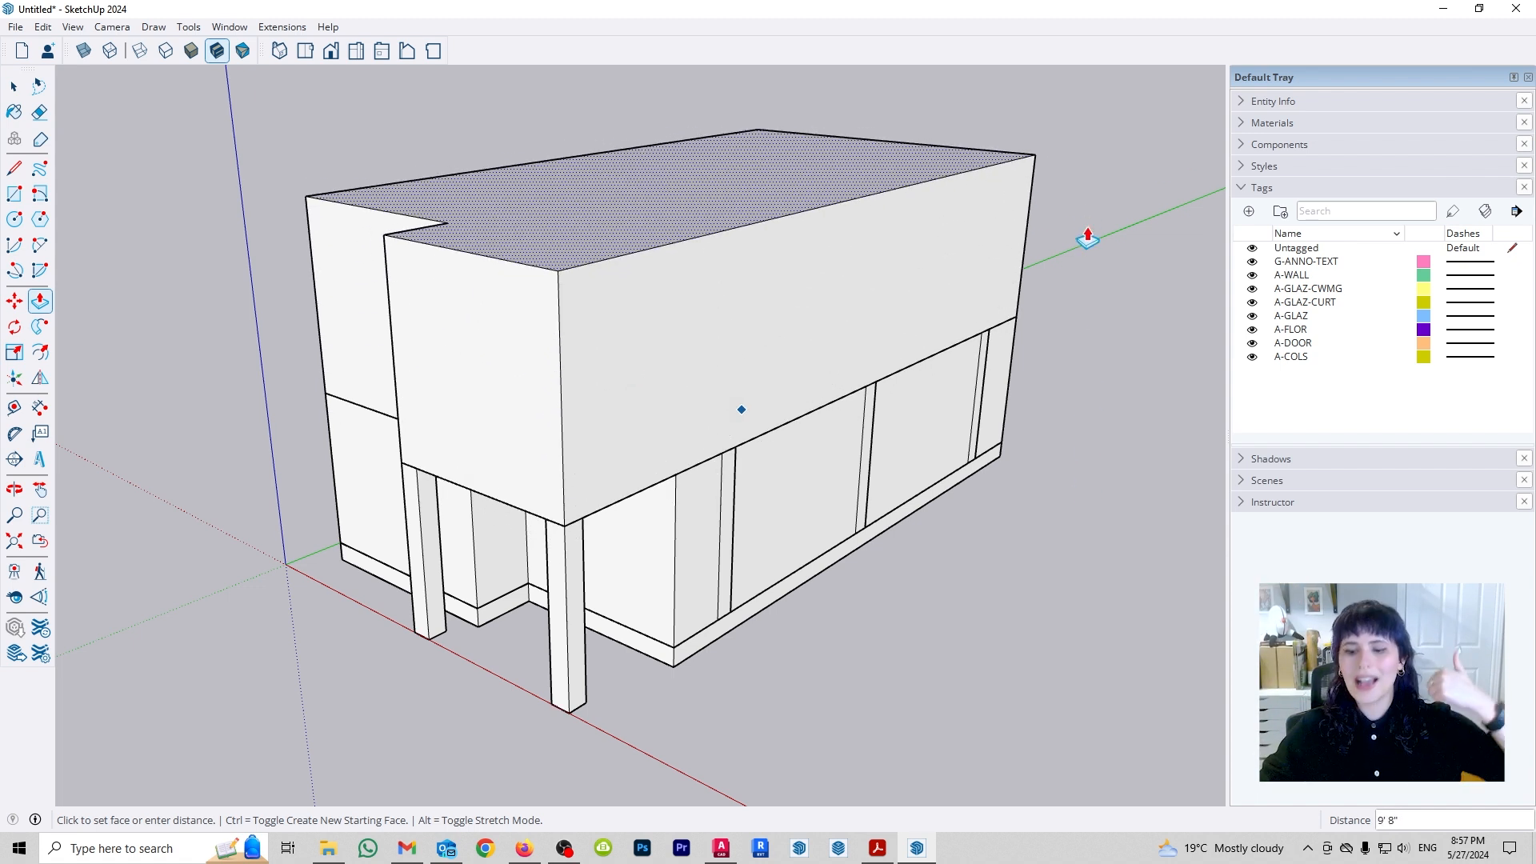
text(0mm)
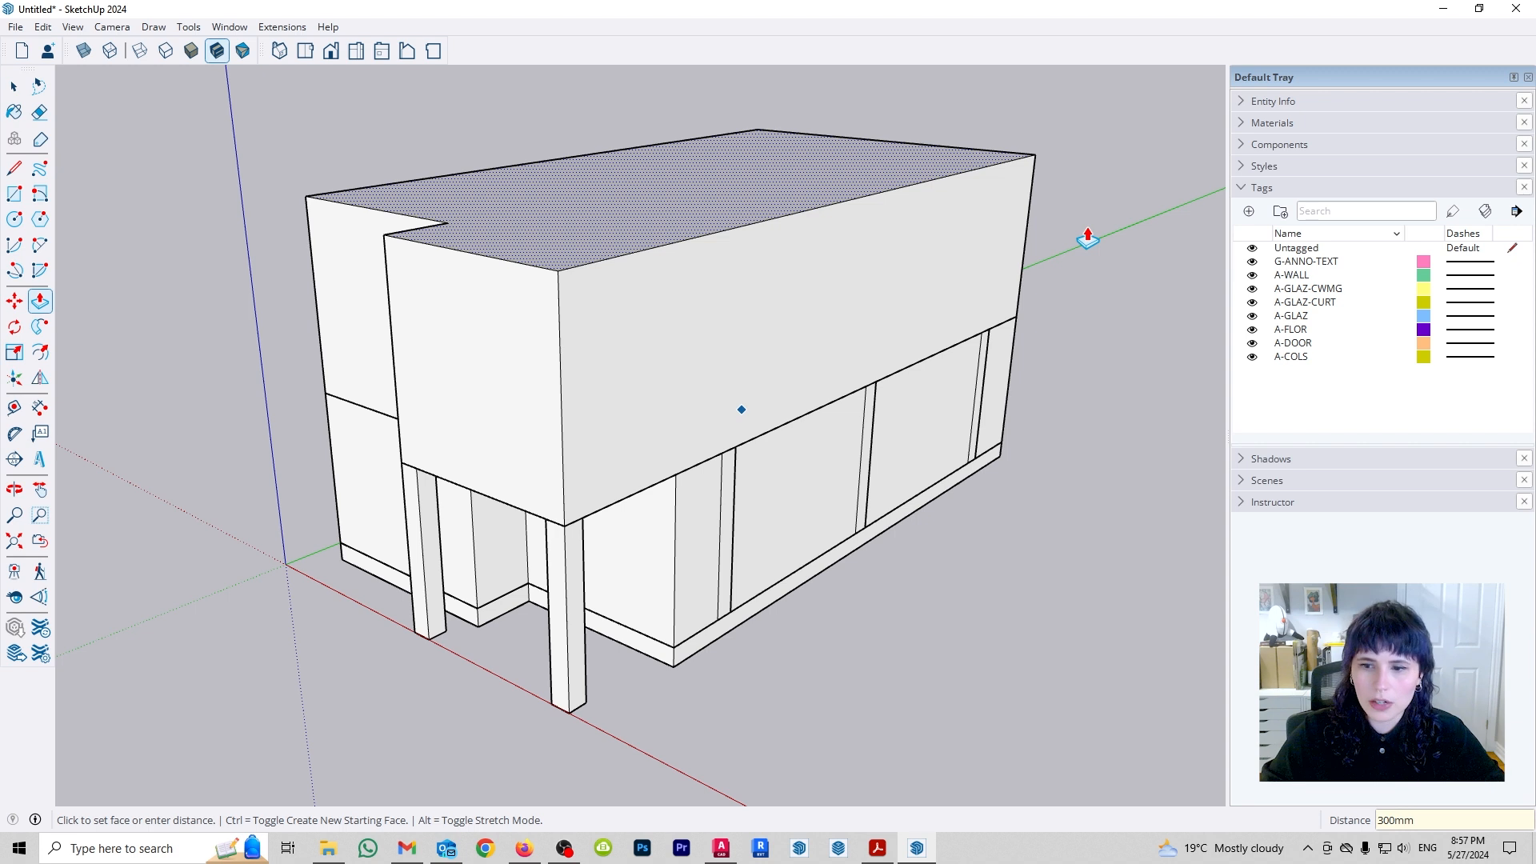
key(Return)
Select the whole extruded top slab with all its connected faces and edges and make it a group.
key(space)
click(794, 364)
triple_click(793, 364)
right_click(793, 364)
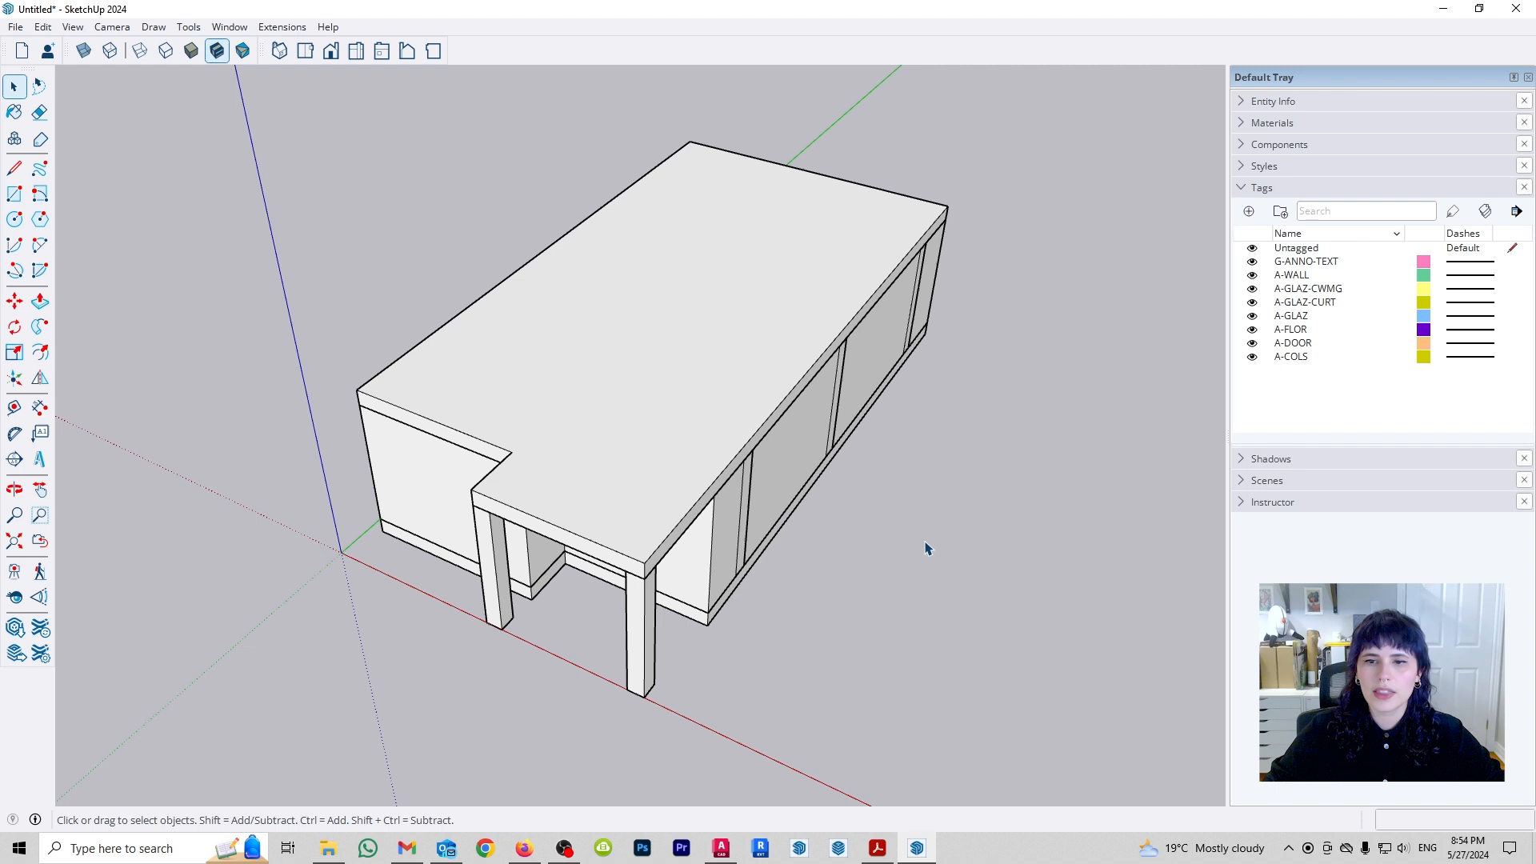
Select the top slab, the floor slab and the columns one after another to check that each is a separate group.
middle_drag(924, 547, 798, 490)
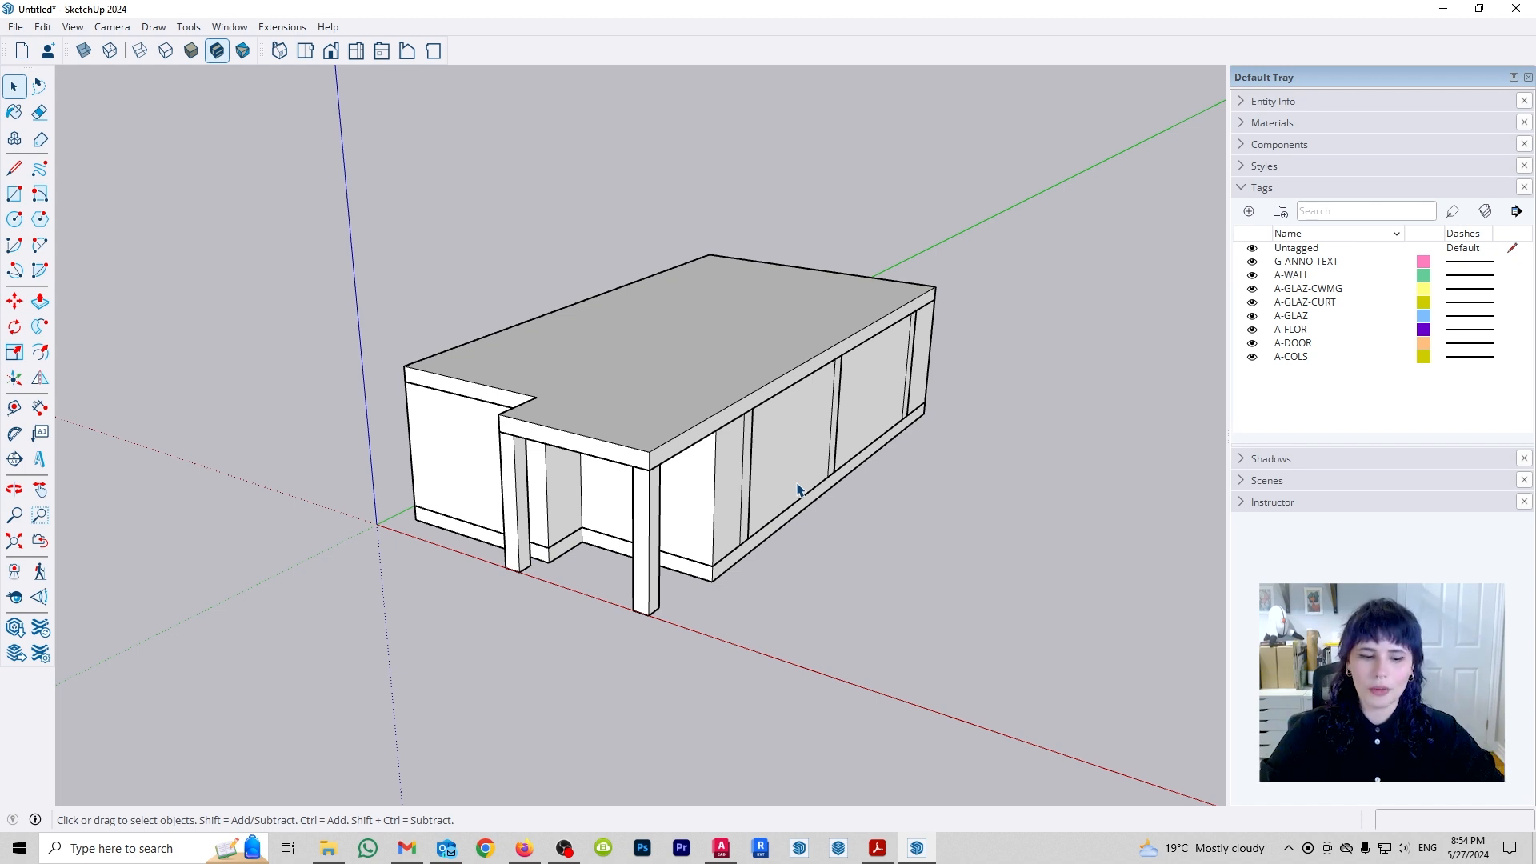
click(726, 362)
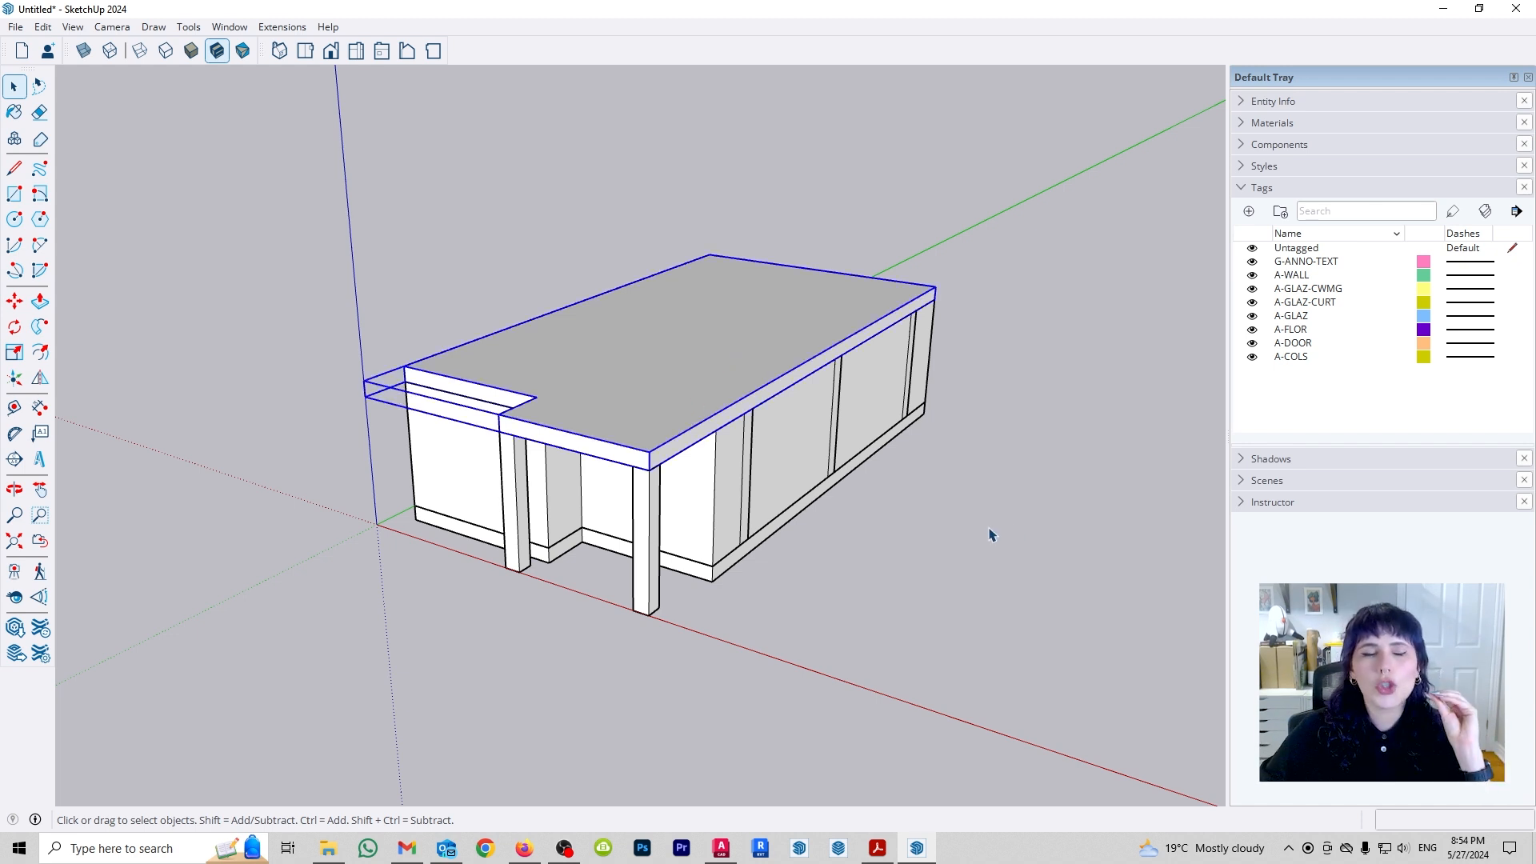
click(741, 563)
click(742, 565)
click(650, 610)
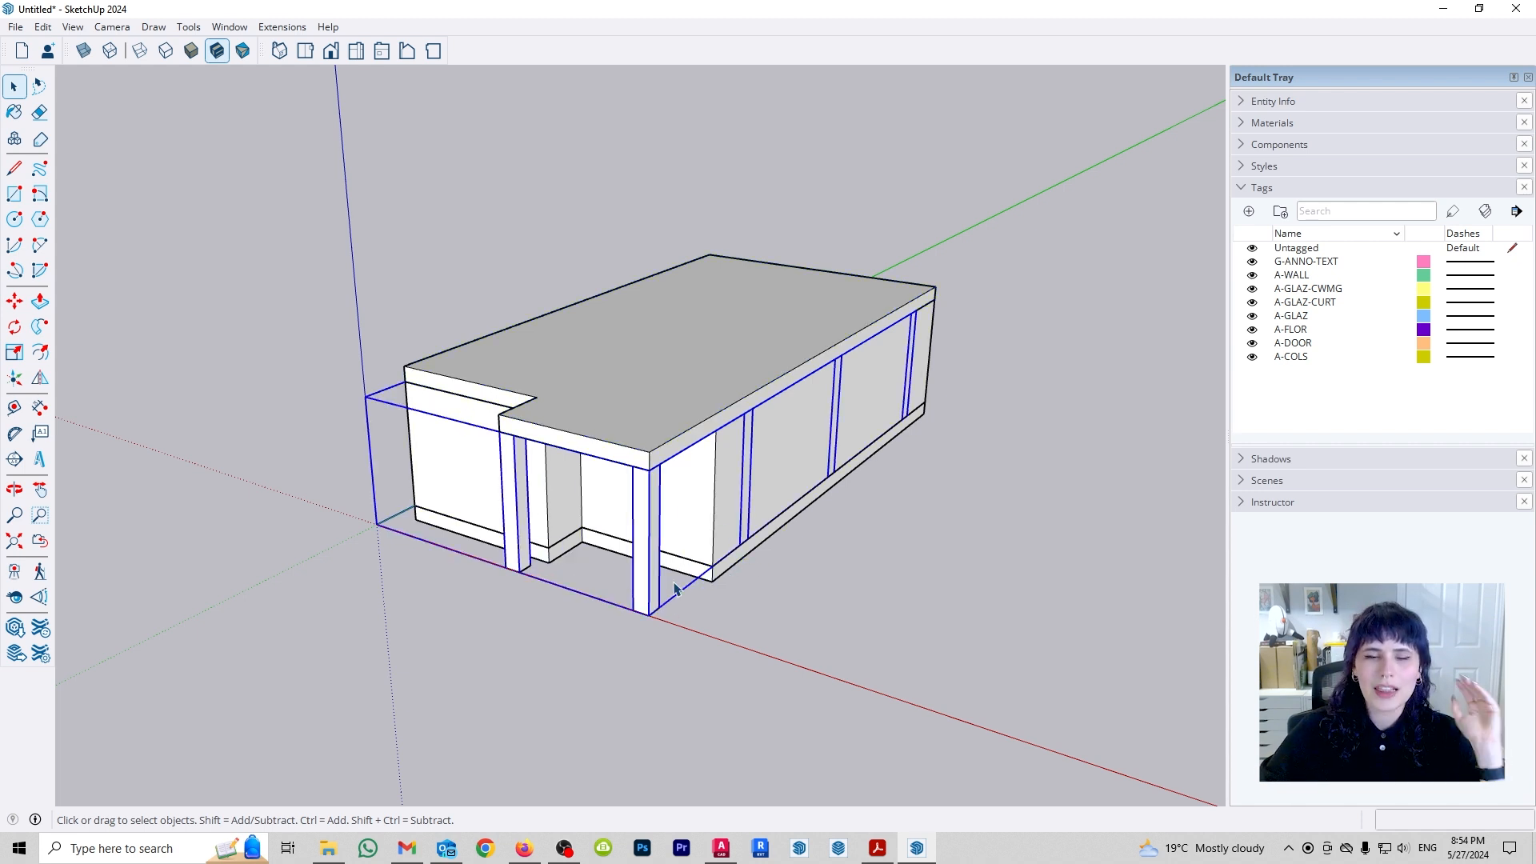
click(845, 583)
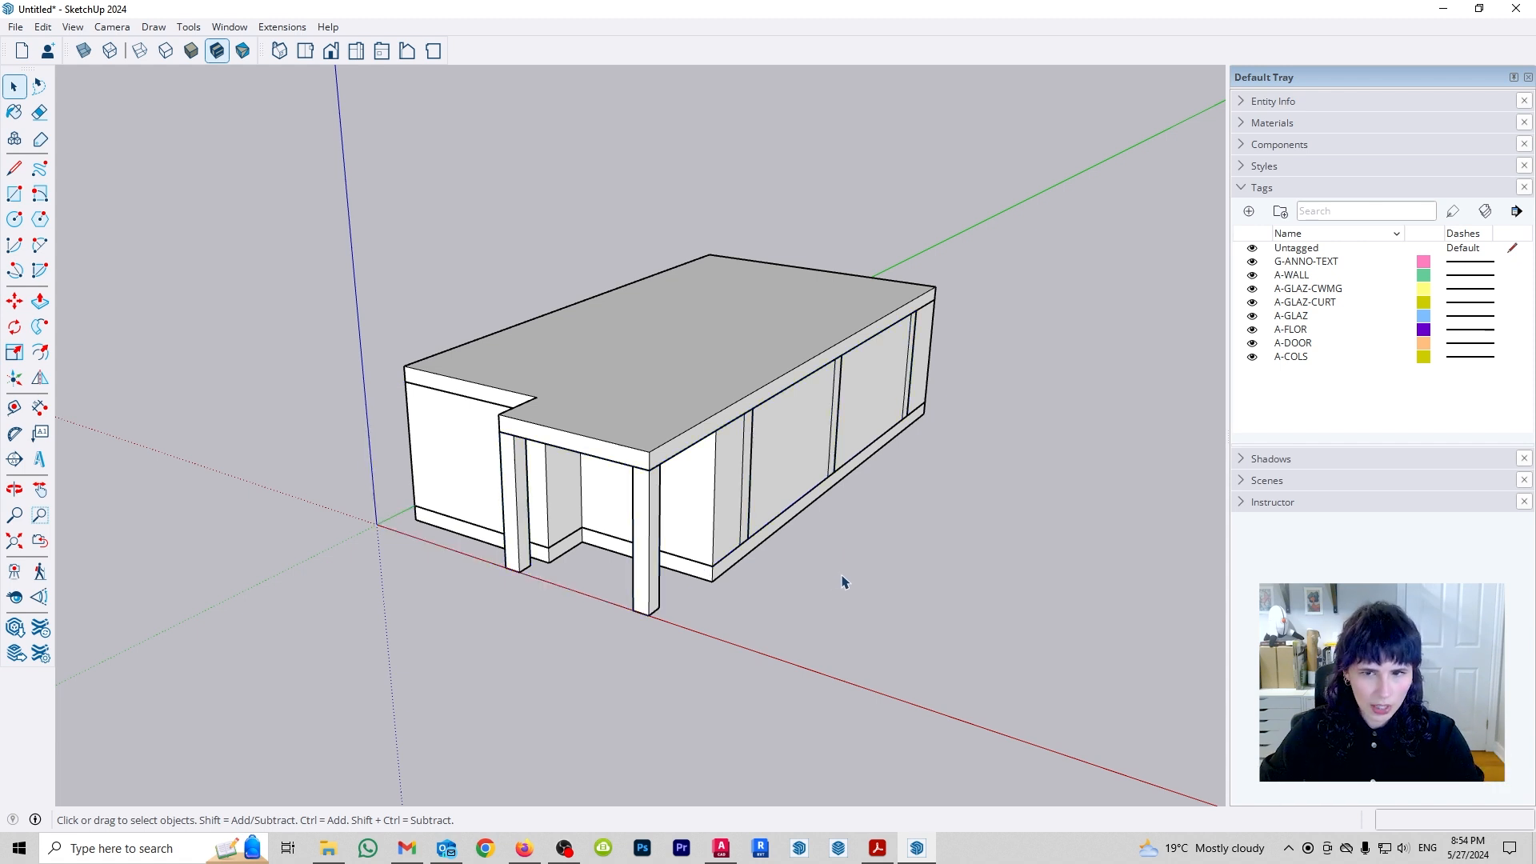
Draw an ungrouped rectangle on the ground beside the building's long side and select its face and edges individually.
middle_drag(939, 528, 608, 580)
key(r)
click(570, 574)
click(816, 552)
key(space)
click(731, 585)
click(675, 629)
click(737, 629)
Draw a smaller rectangle overlapping the outer edge of the ground rectangle, select its protruding part and try to move it.
key(r)
click(716, 599)
click(877, 628)
key(space)
click(804, 639)
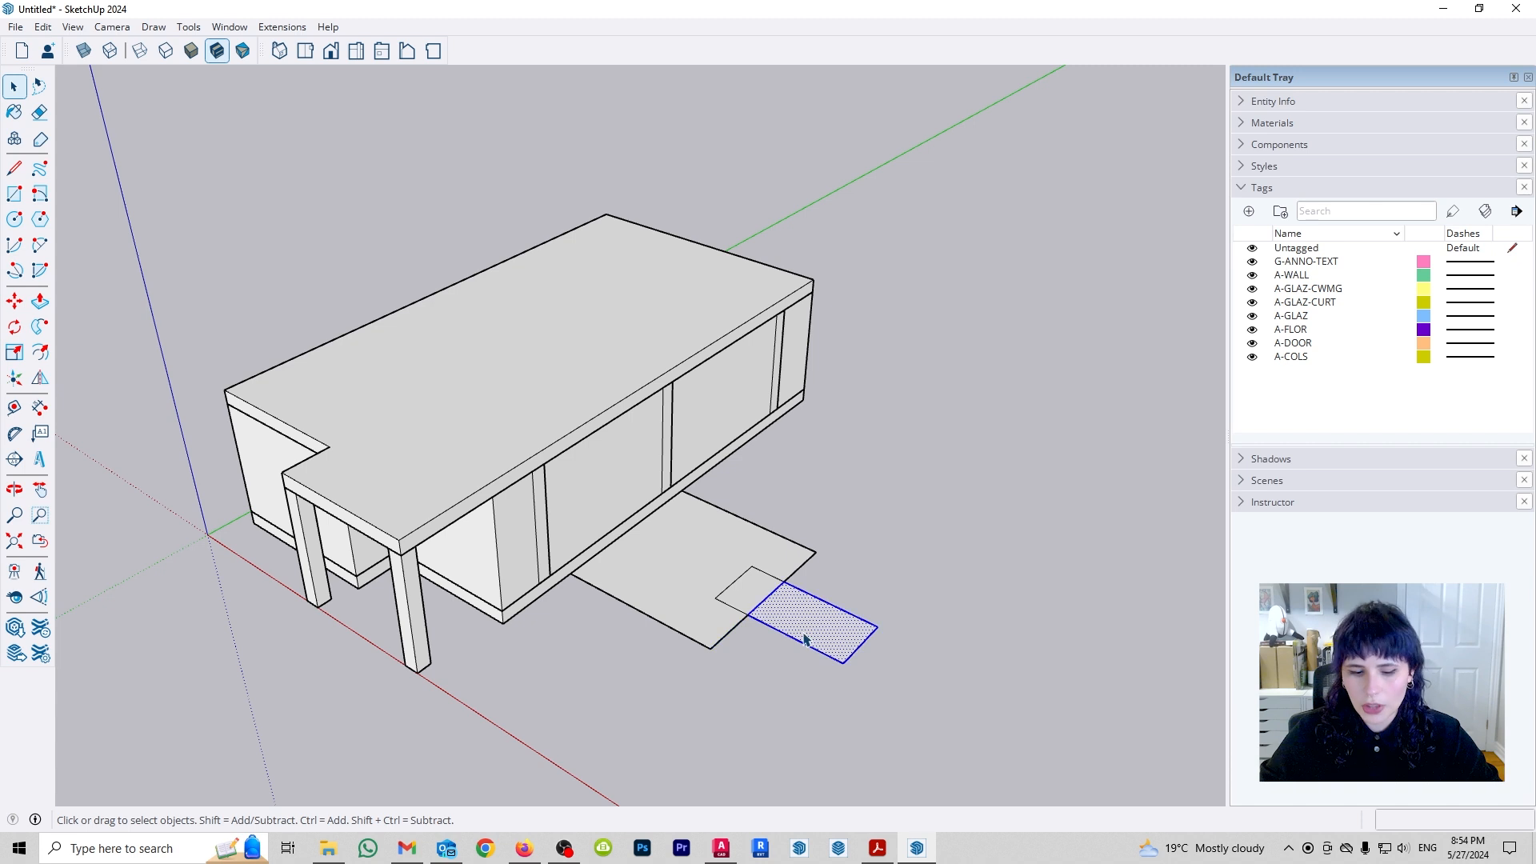
key(m)
click(827, 627)
key(space)
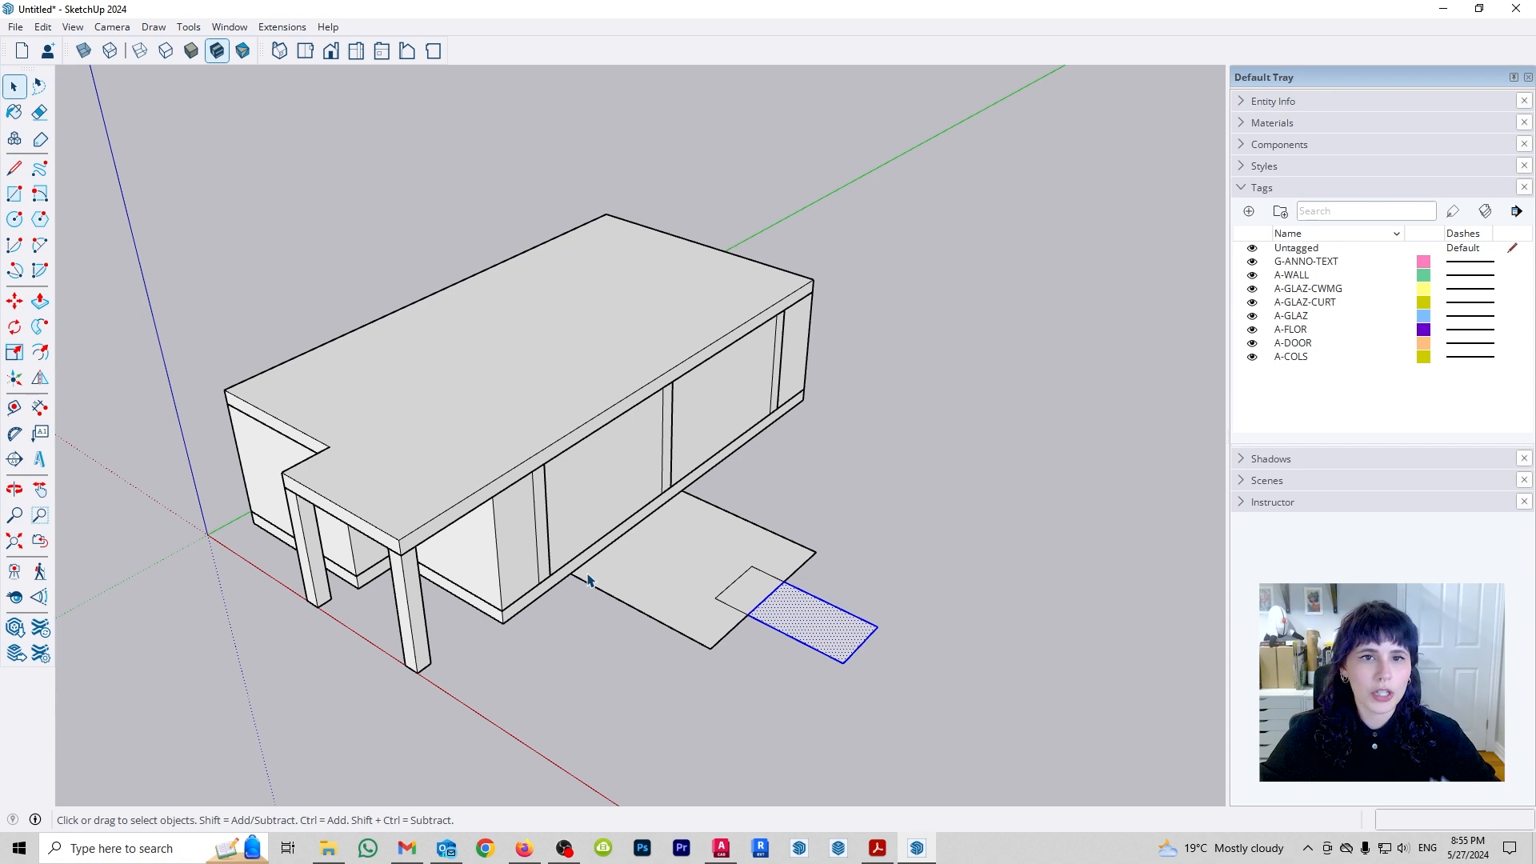
Select both overlapping ground rectangles with all their edges and delete them.
shift+click(649, 577)
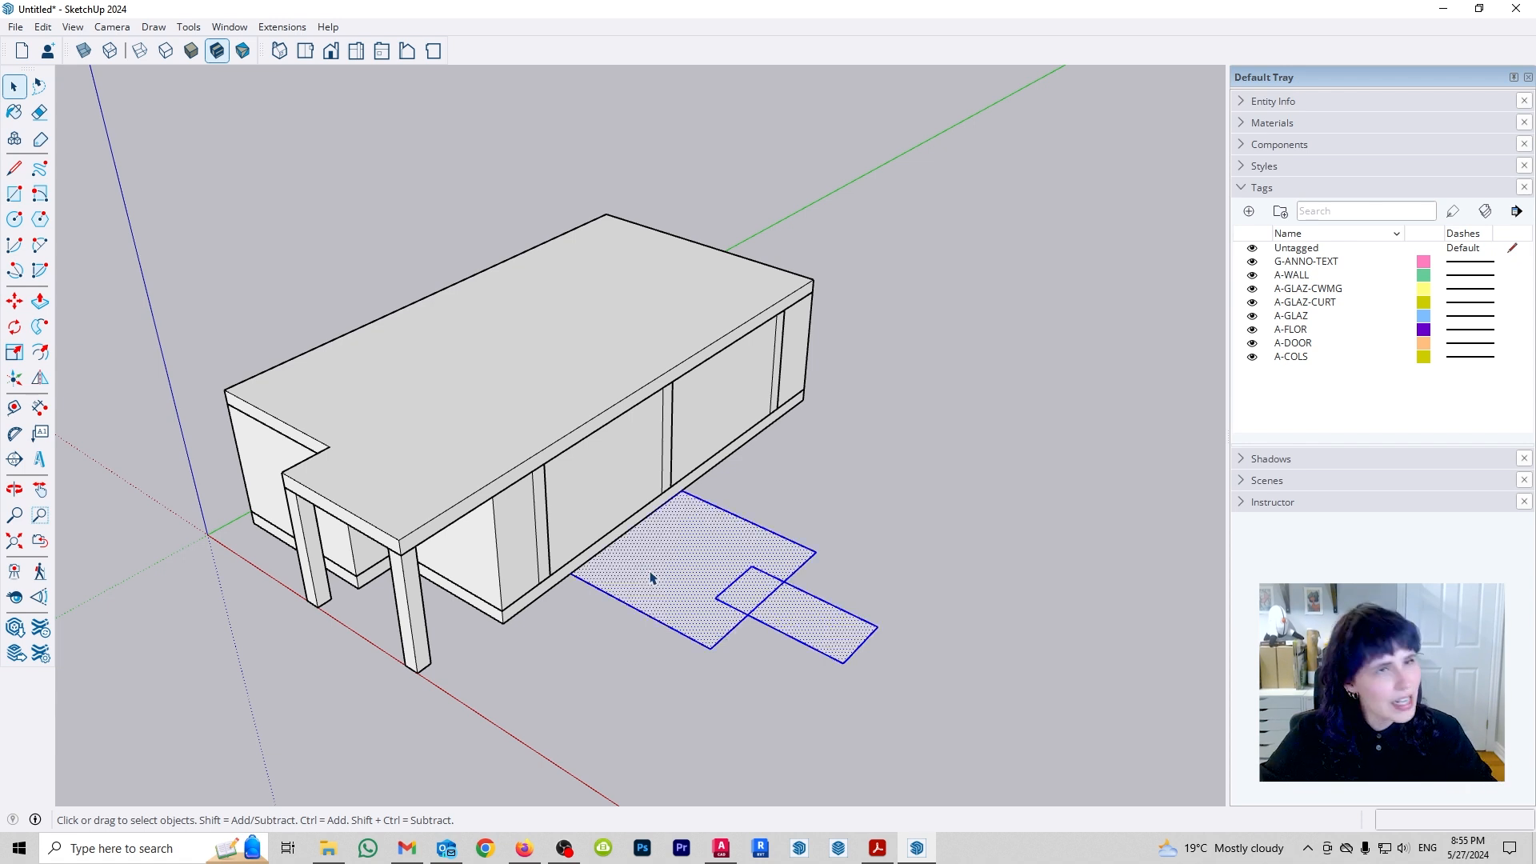
key(Delete)
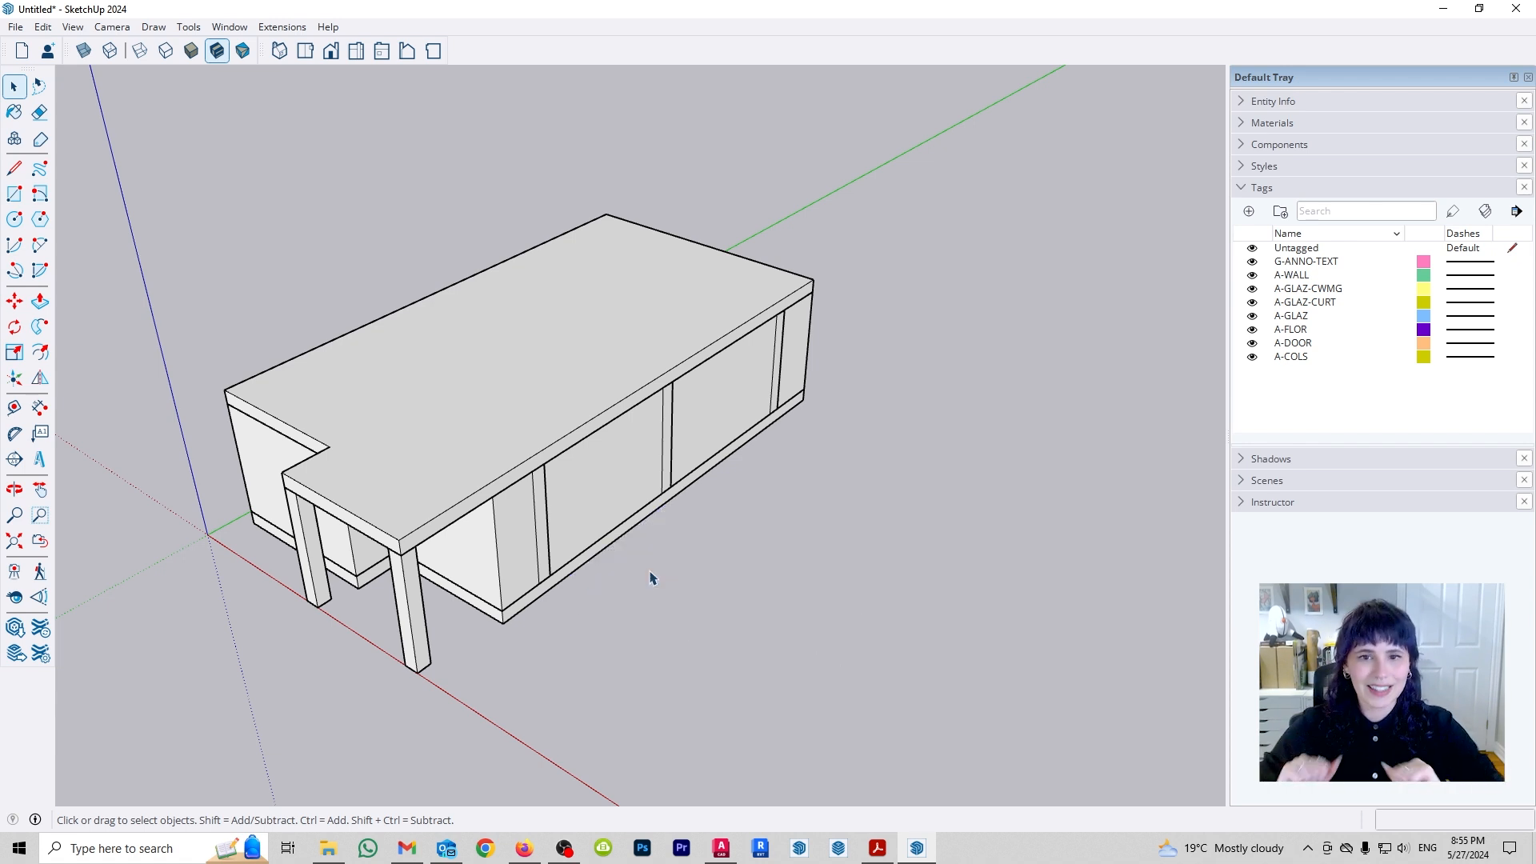
middle_drag(651, 539, 748, 525)
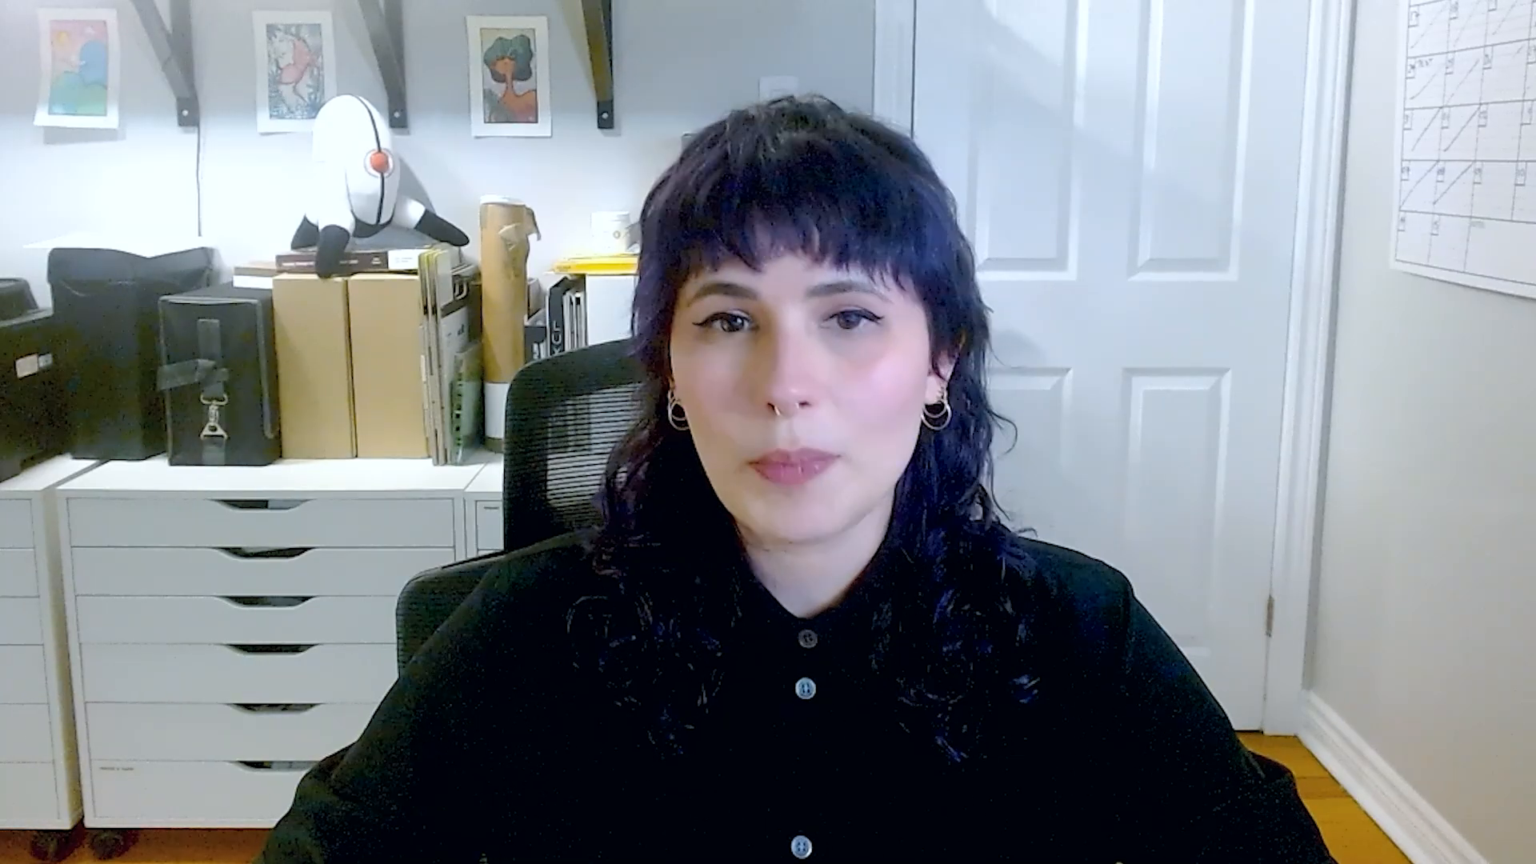